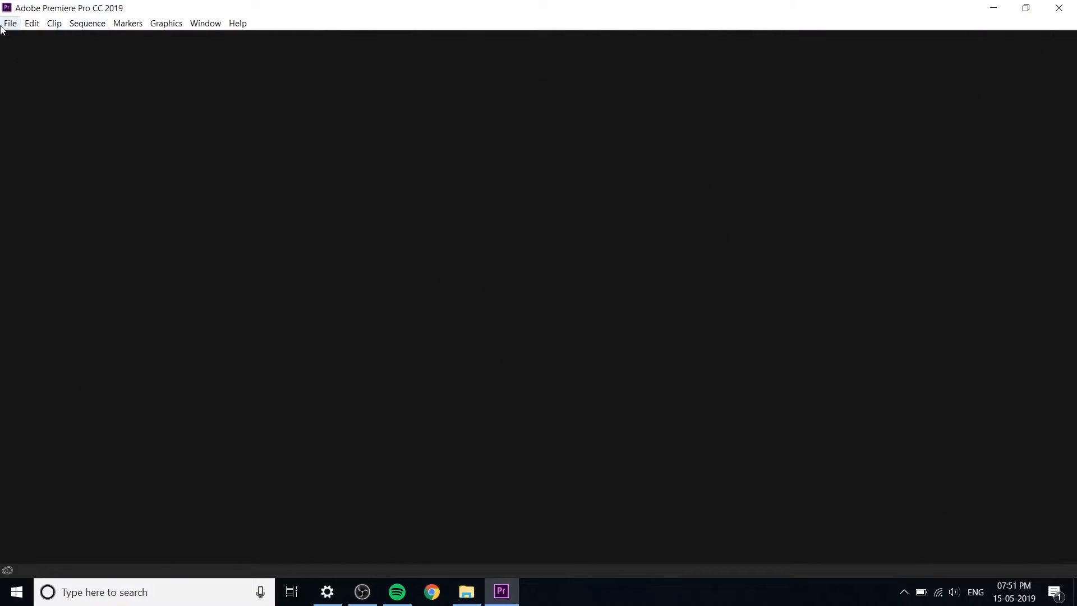
Step: Create a new project named SAVE THE DATE, stored in the INVITATION folder
click(4, 25)
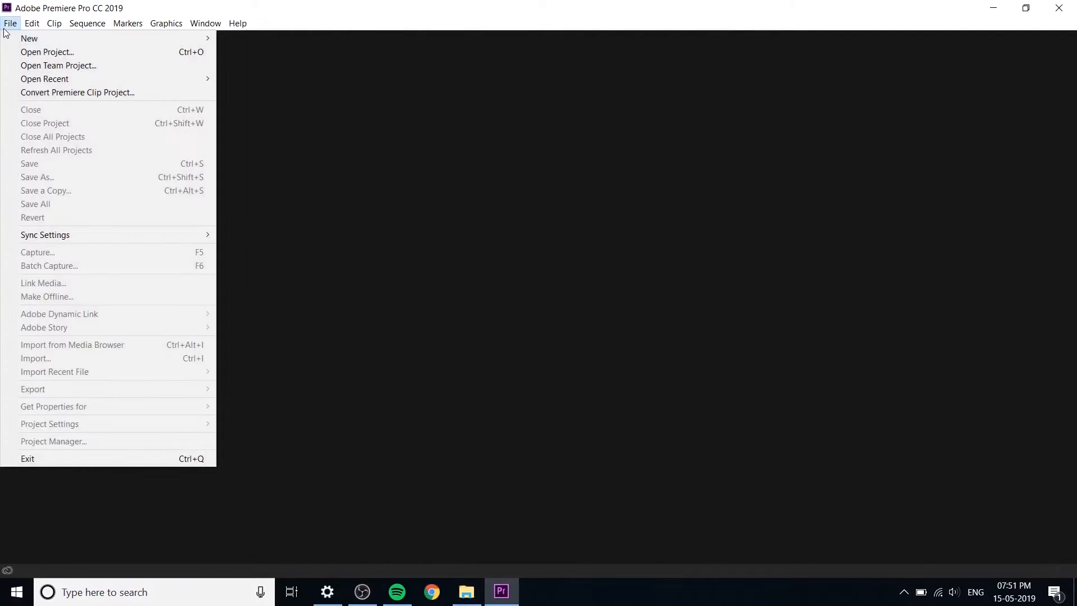
mouse_move(34, 38)
click(284, 38)
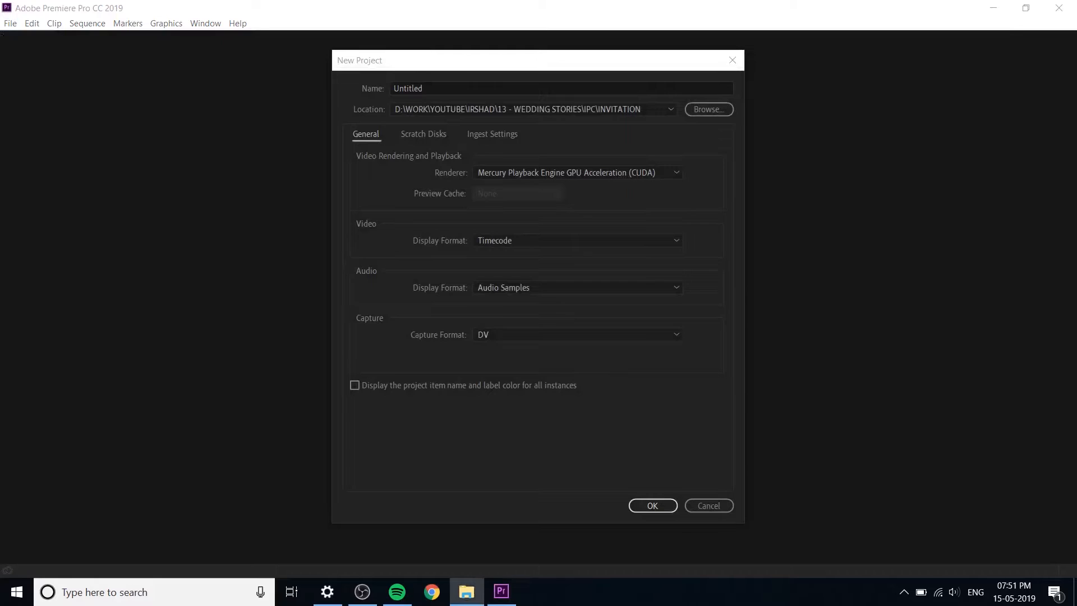
click(704, 110)
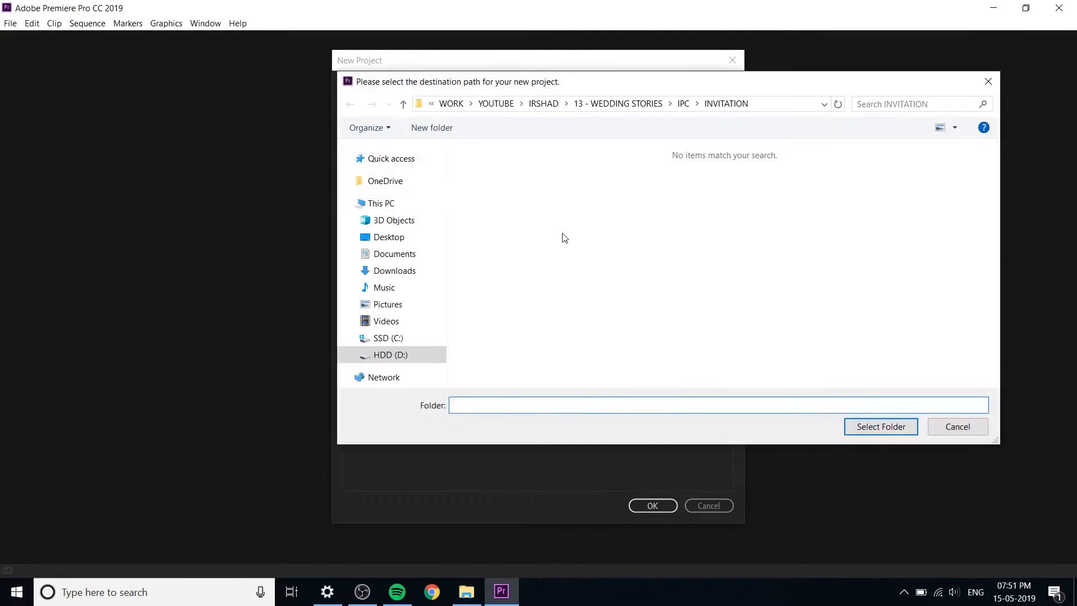
click(879, 426)
double_click(472, 84)
text(SAVE THE DATE)
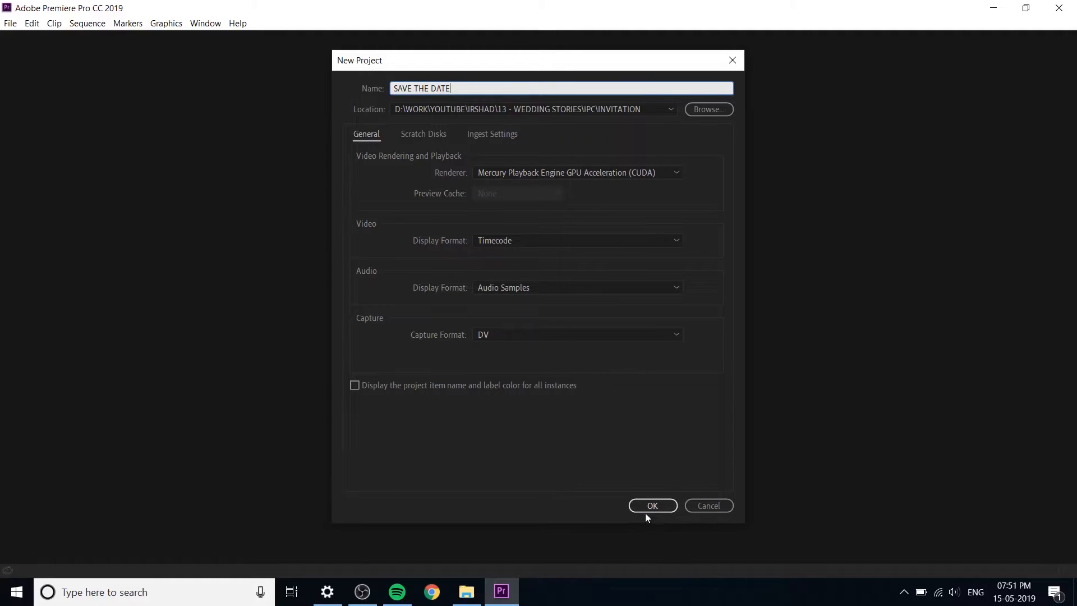
click(644, 507)
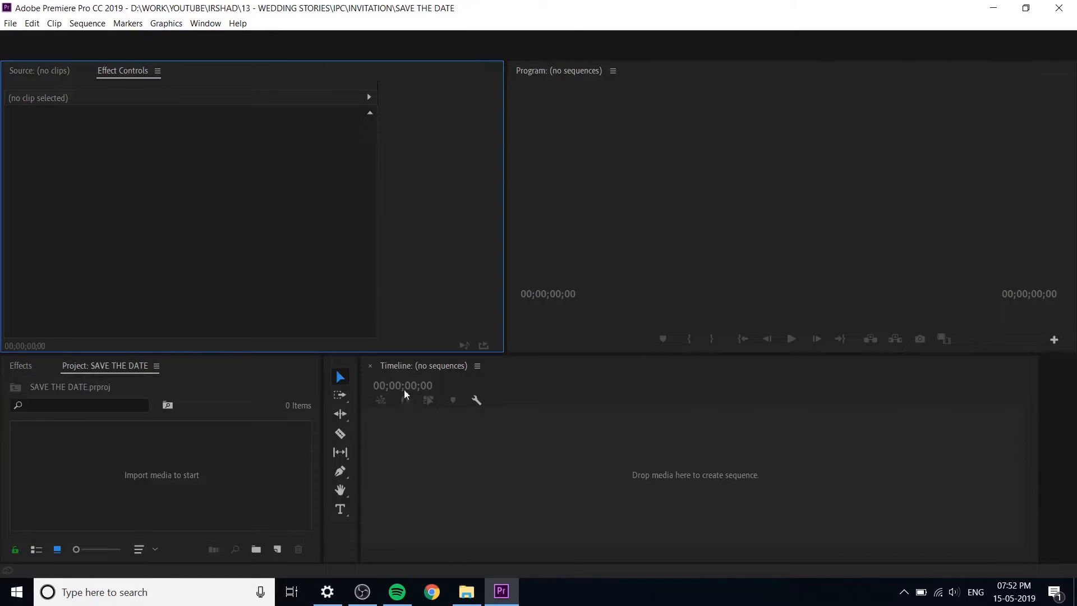
Step: Start a new sequence and set its editing mode to Custom
click(234, 484)
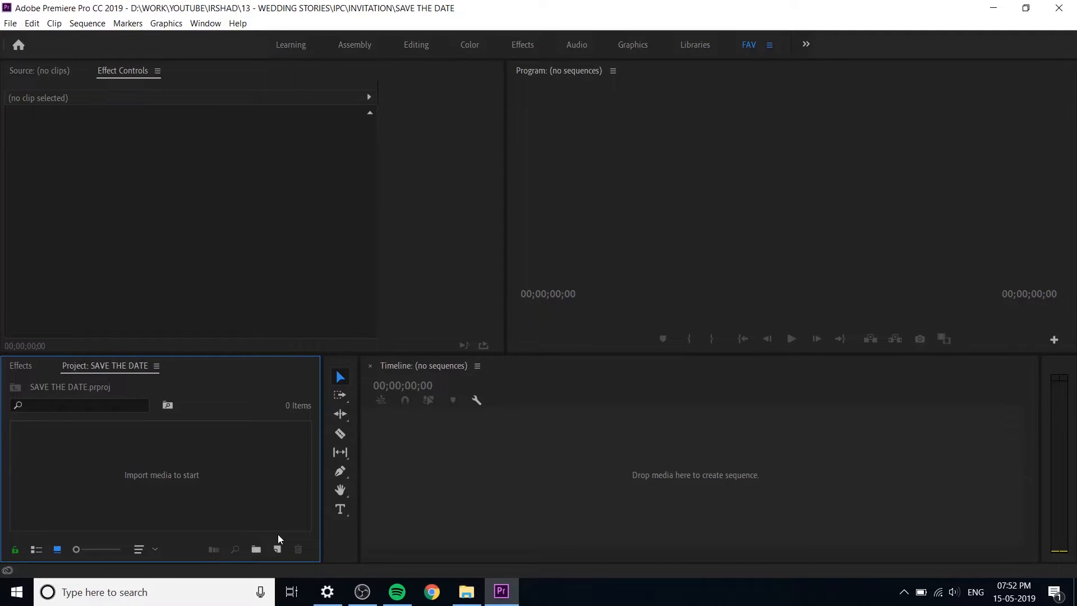
click(277, 550)
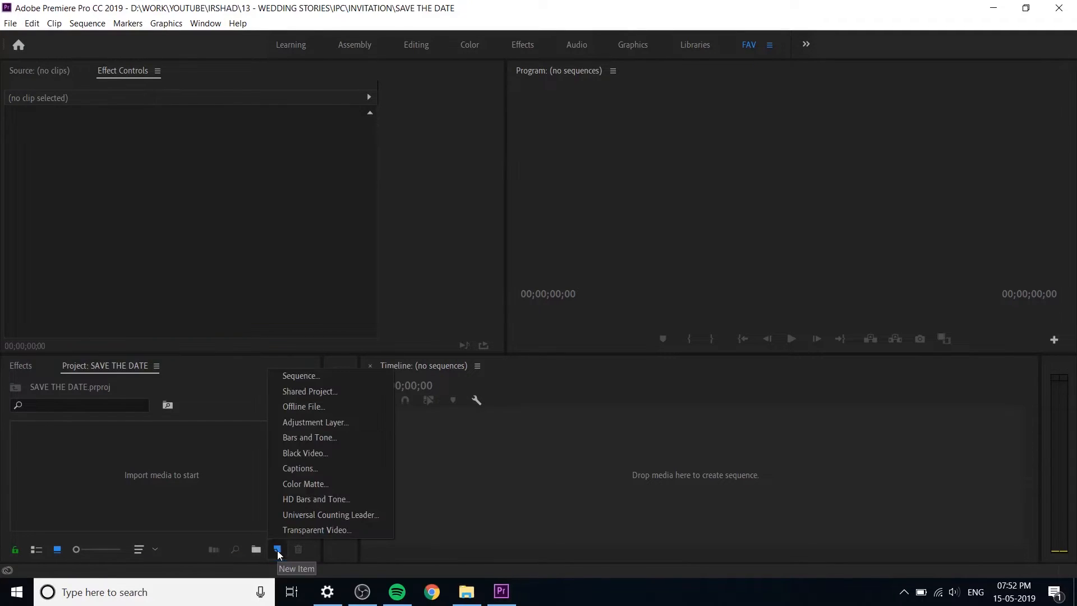
click(348, 378)
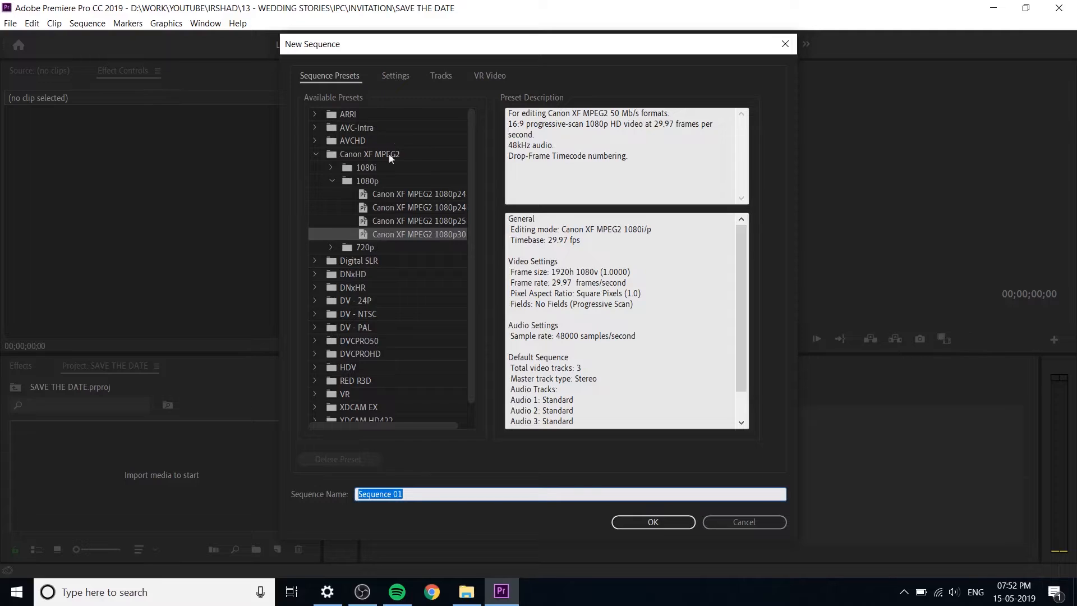
click(392, 75)
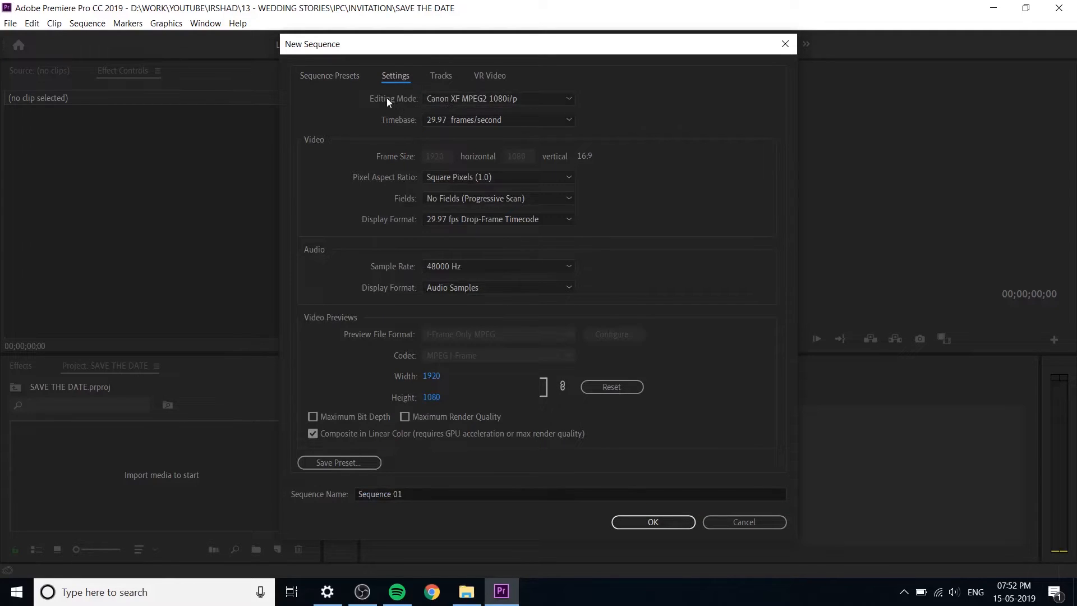
click(446, 101)
scroll(456, 110, up, 5)
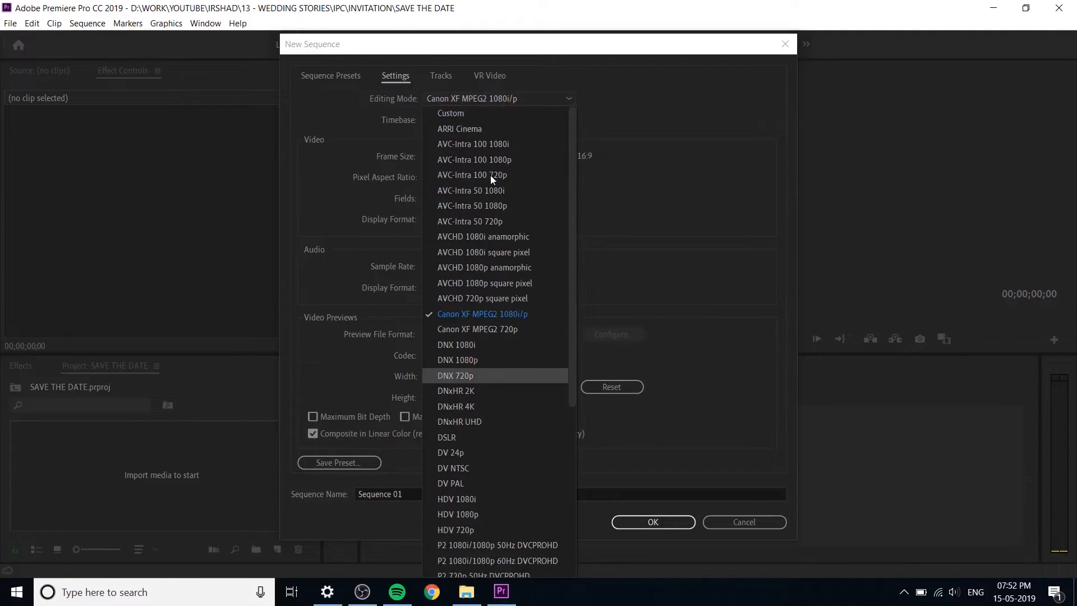
click(453, 113)
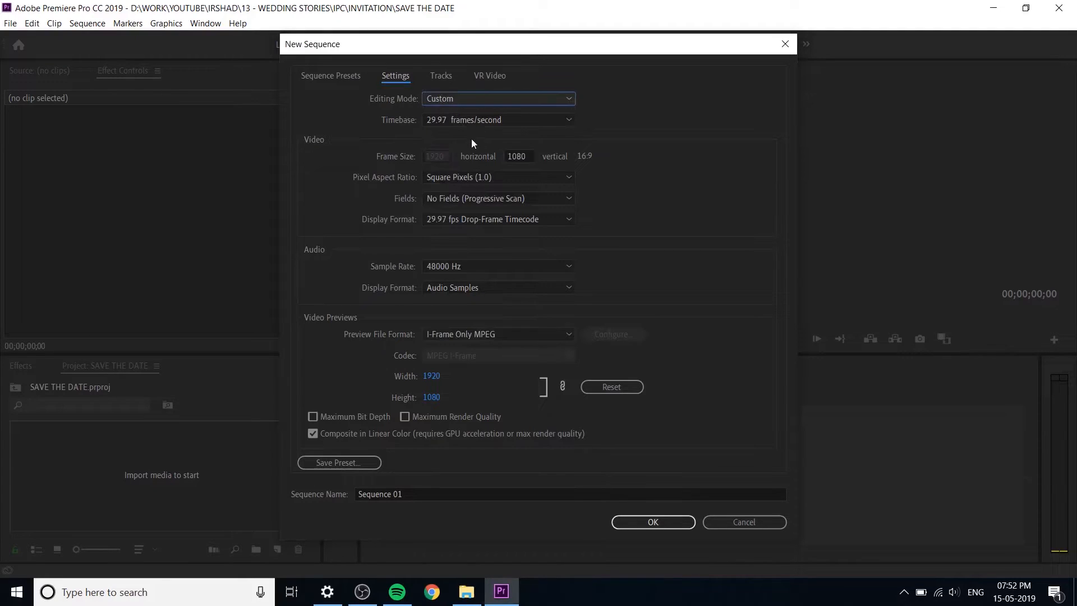
Step: Set the sequence's frame size to 1080 horizontal by 1920 vertical
click(445, 155)
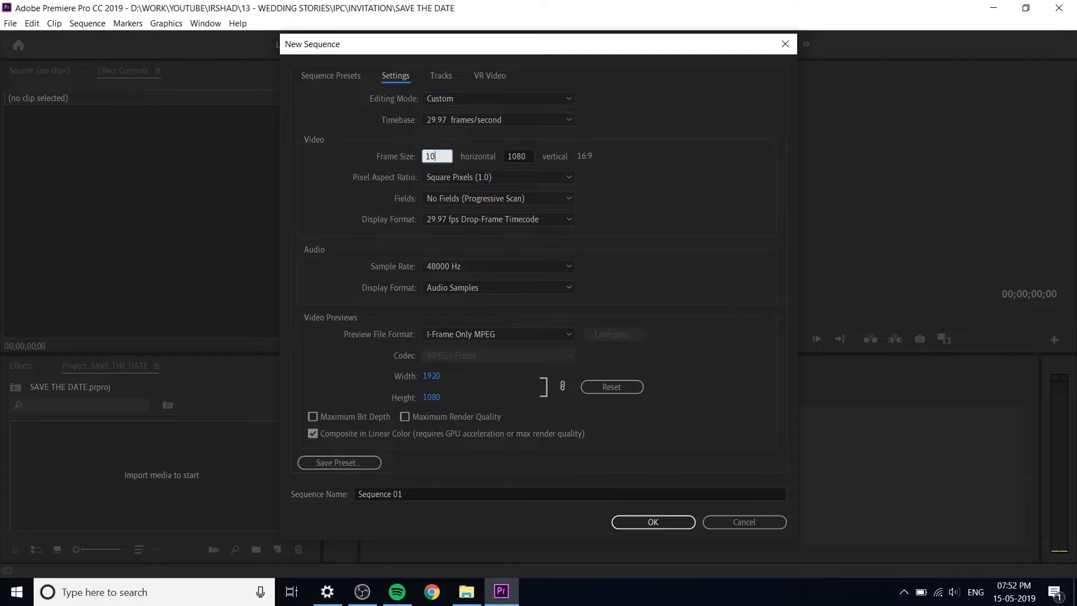
click(530, 153)
text(1920)
click(662, 152)
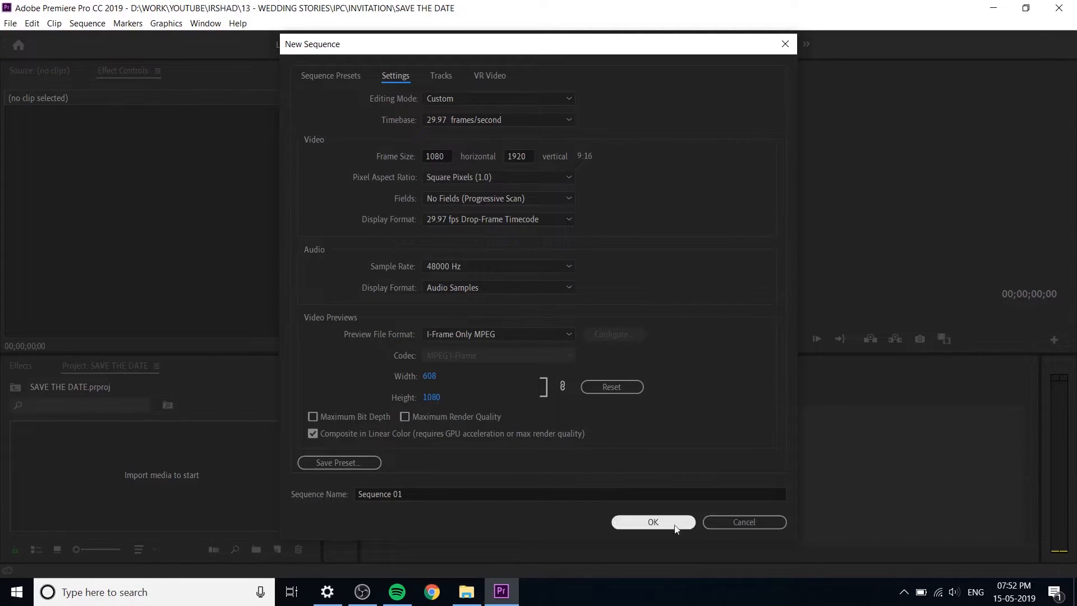
Step: Name the sequence SAVE THE DATE and create it
click(464, 493)
text(SAVE THE DATE)
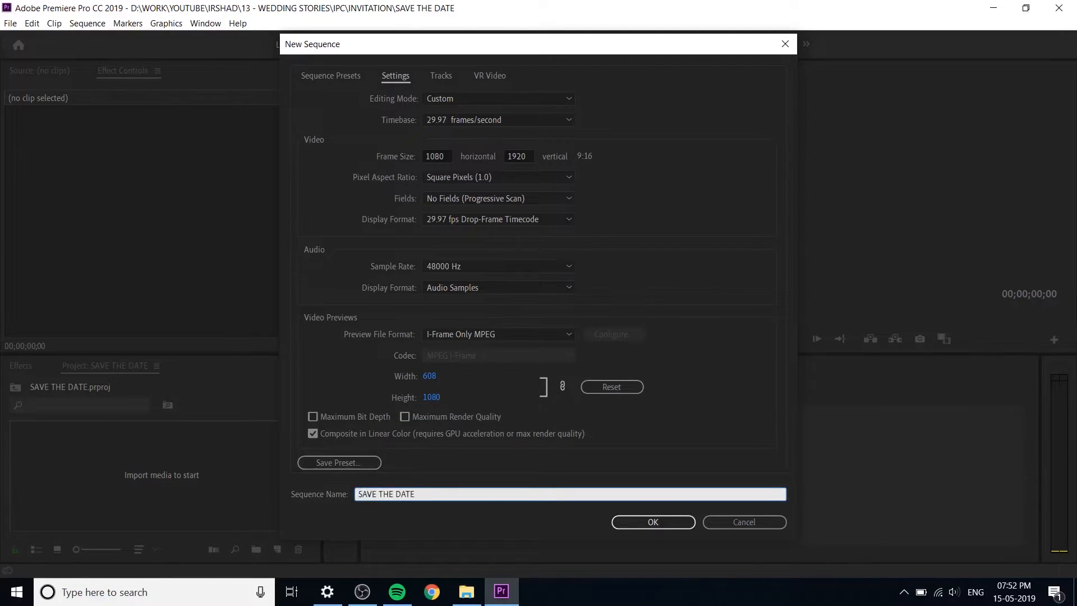
key(Return)
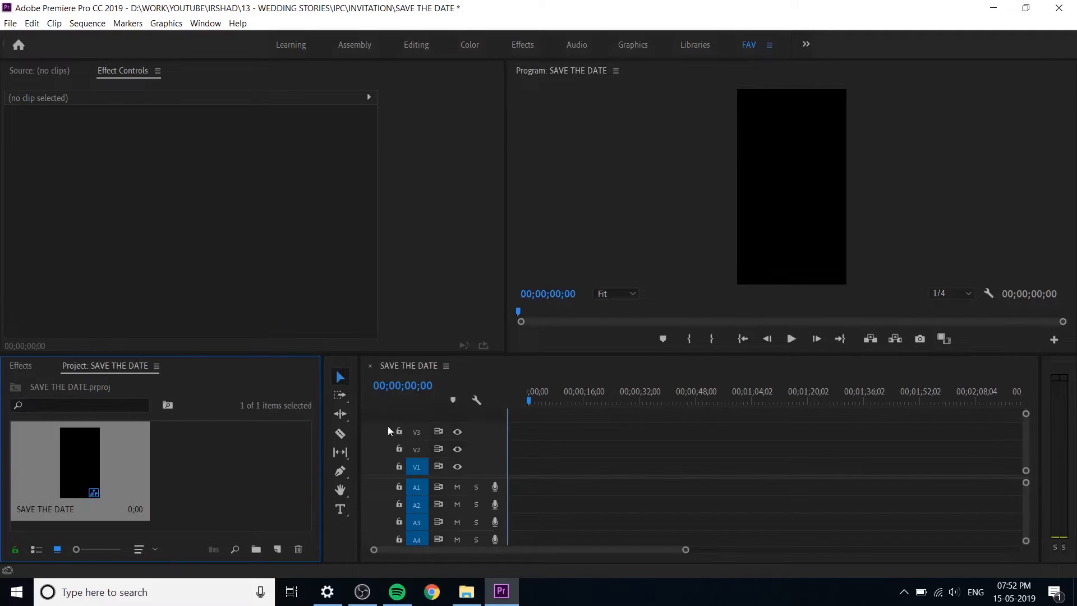
Step: Save the project with the new vertical sequence in it
click(246, 455)
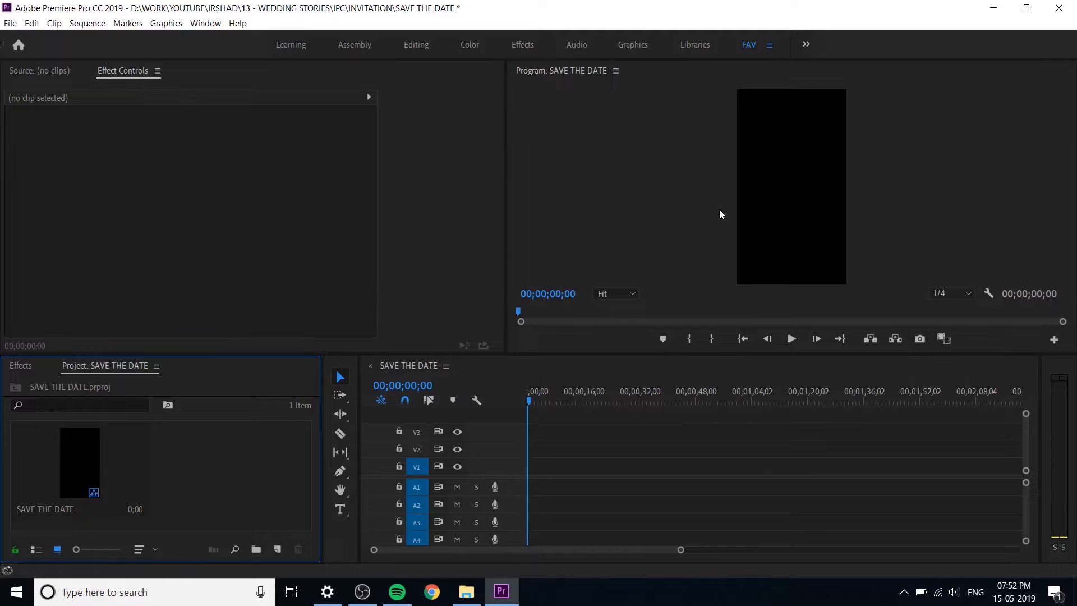
click(90, 466)
click(211, 471)
key(ctrl+s)
drag(1076, 28, 538, 87)
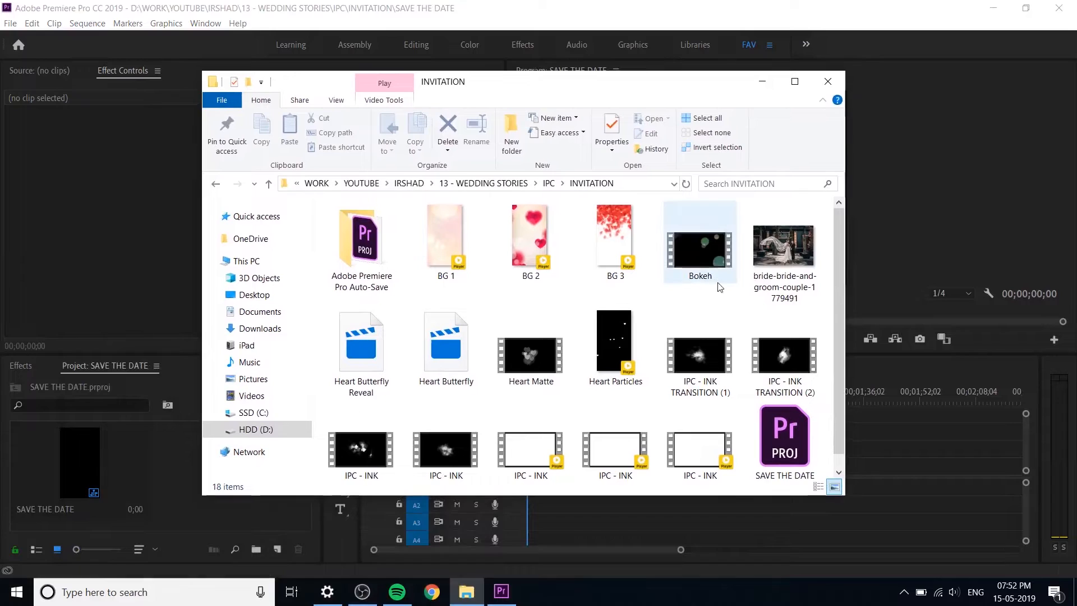
click(447, 238)
scroll(784, 257, down, 1)
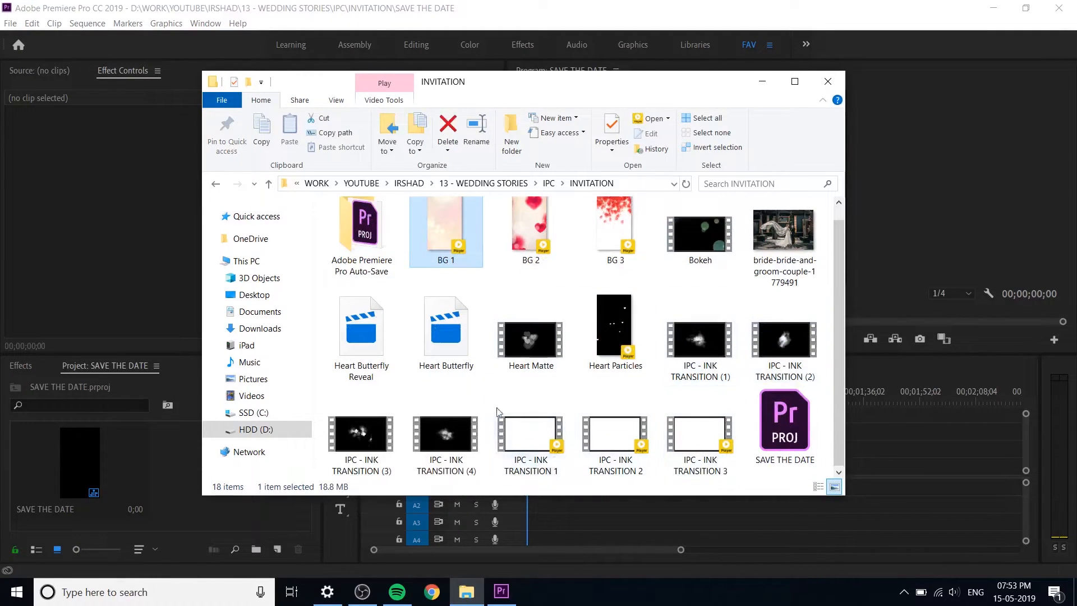
drag(518, 81, 1076, 83)
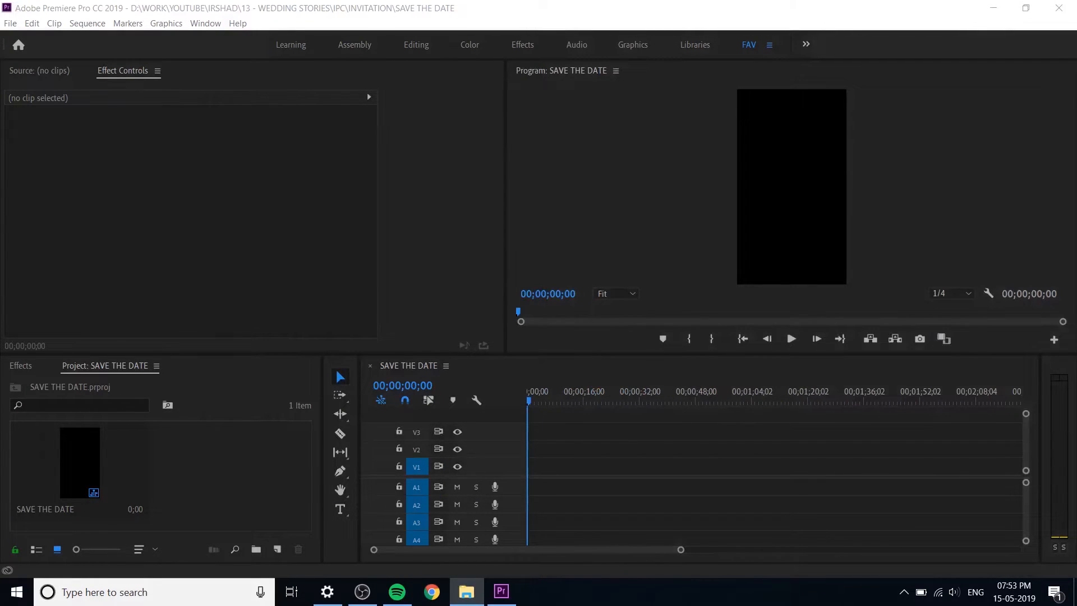
Step: Bring the INVITATION folder window over the editor and import the BG 2 and BG 3 videos into the project
drag(1076, 84, 609, 91)
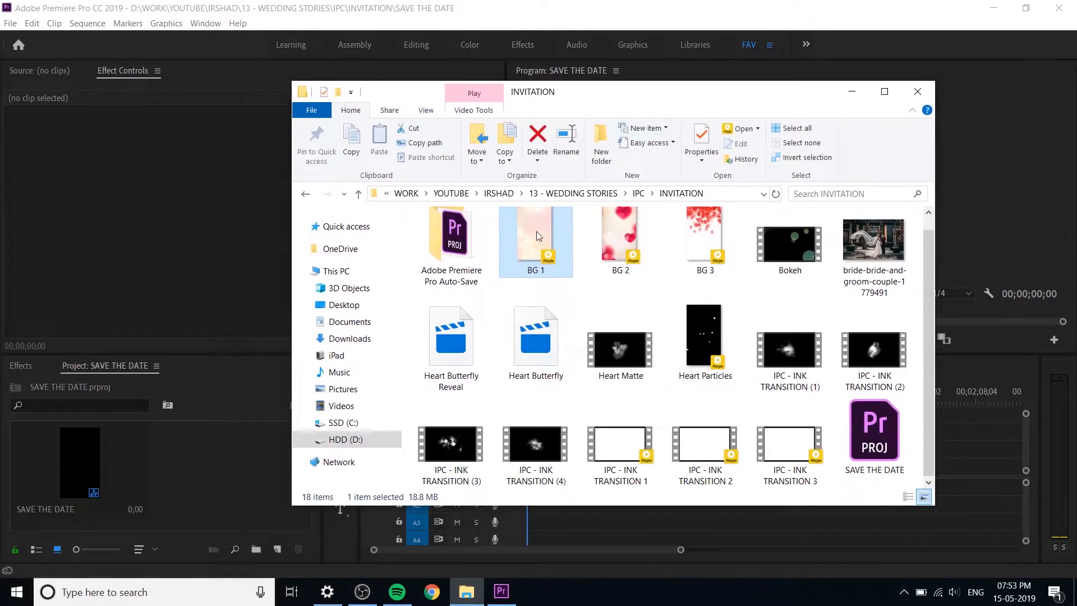
scroll(536, 236, up, 1)
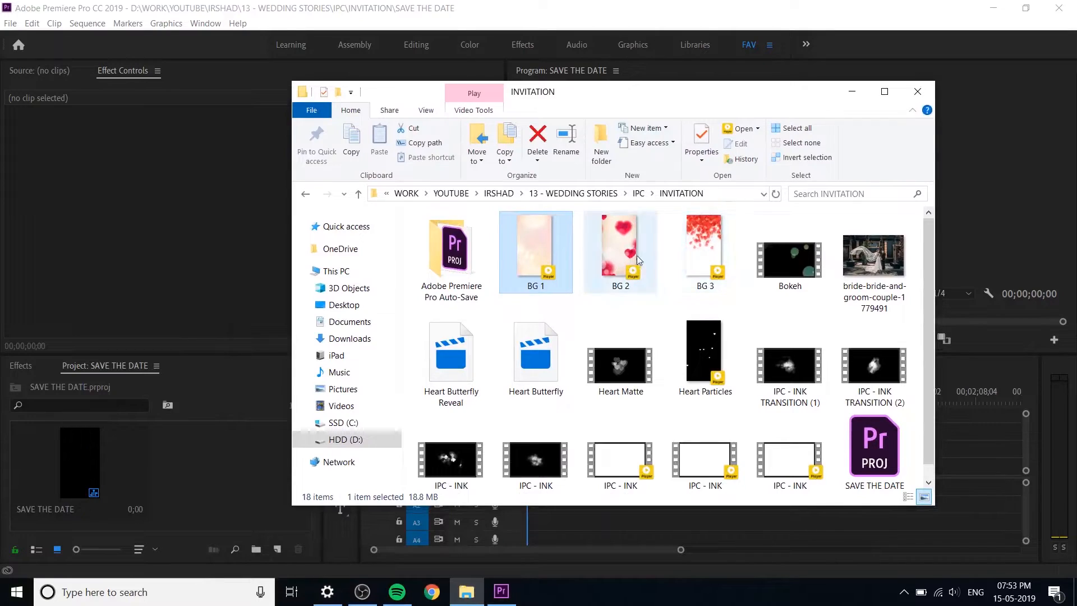
click(642, 261)
ctrl+click(706, 256)
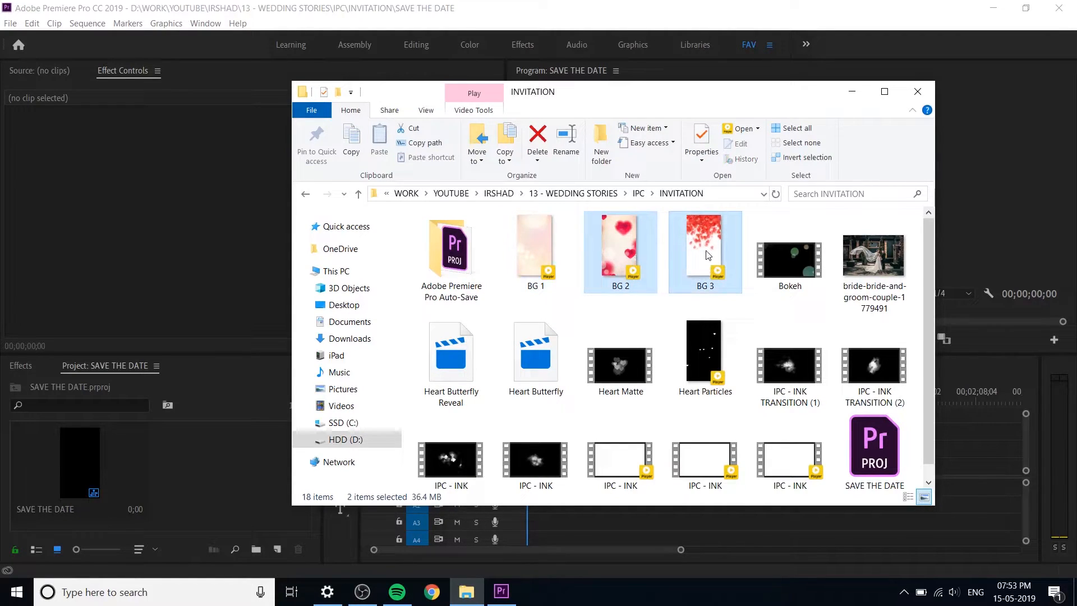
drag(716, 244, 233, 466)
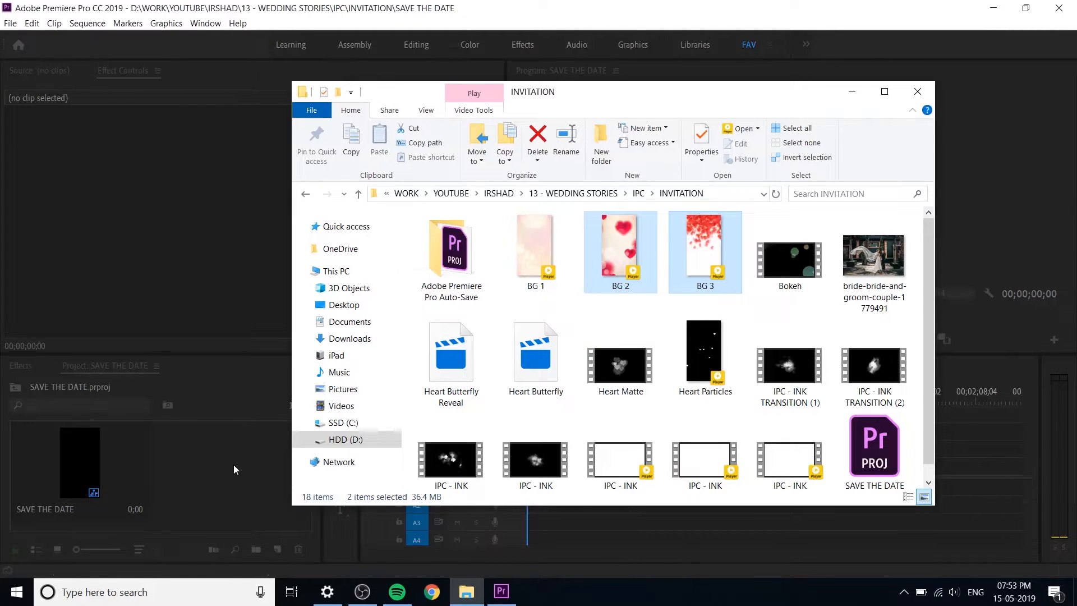
Step: Import the Bokeh video and the bride-and-groom couple photo from the INVITATION folder into the project
click(797, 265)
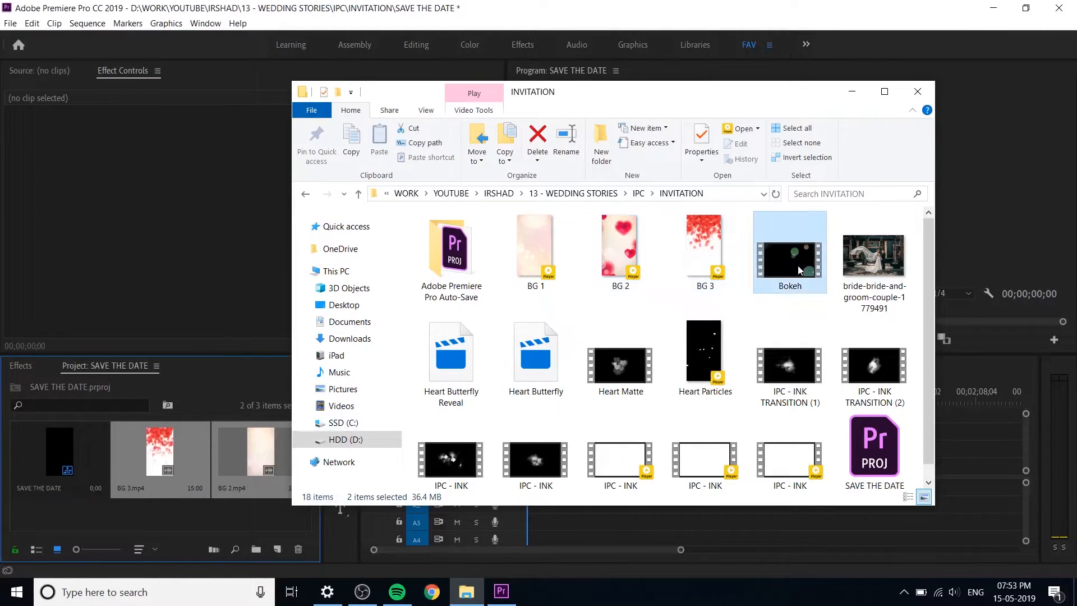
drag(797, 265, 138, 454)
drag(862, 255, 125, 465)
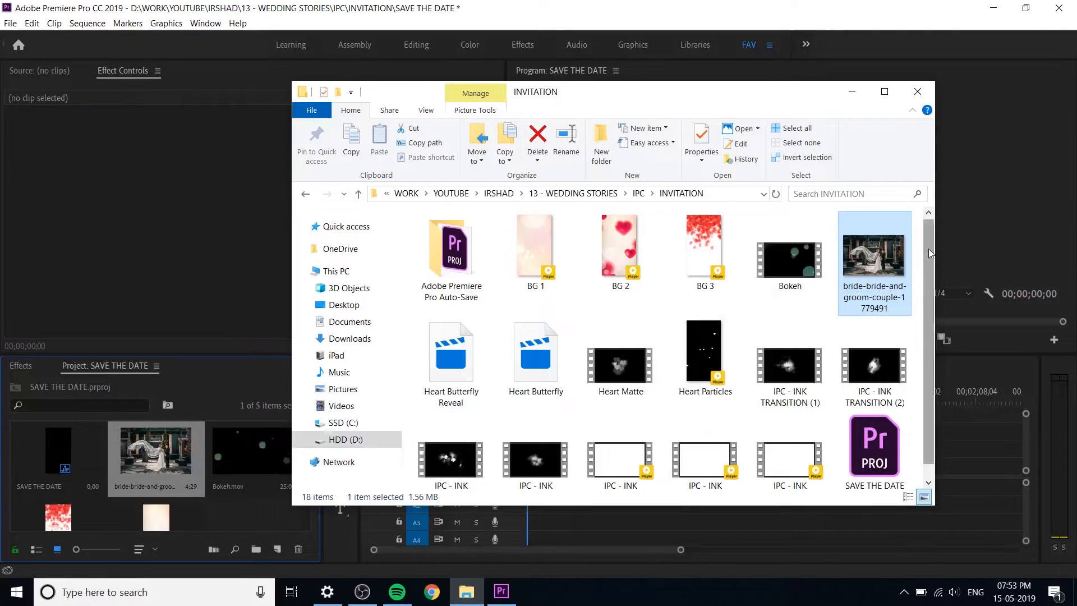
Step: Import the Heart Butterfly Reveal, Heart Butterfly, Heart Matte and Heart Particles clips together into the project
scroll(928, 252, down, 1)
click(639, 359)
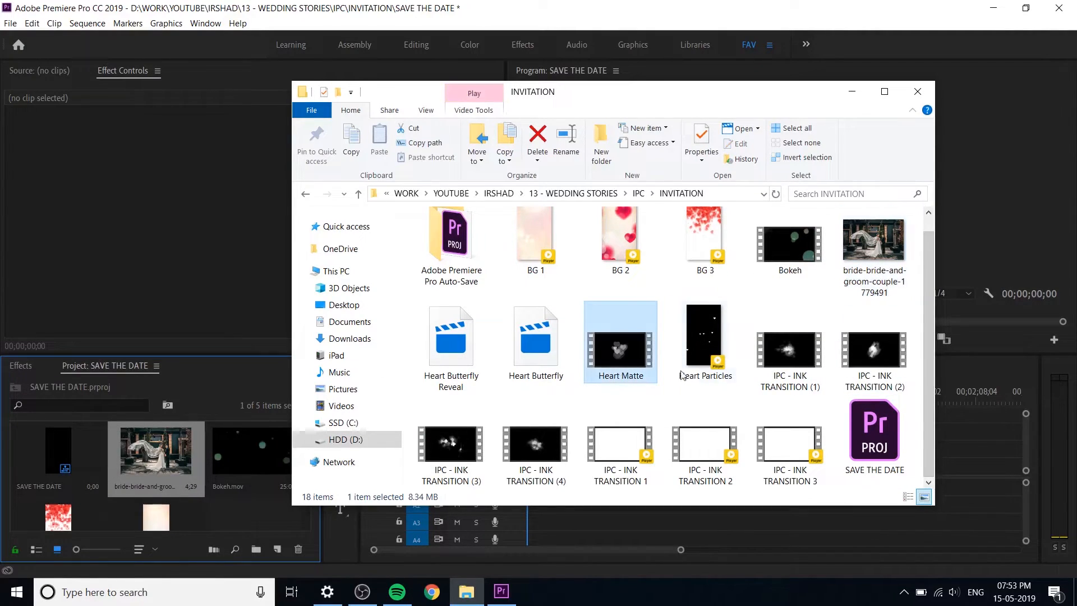
ctrl+click(680, 319)
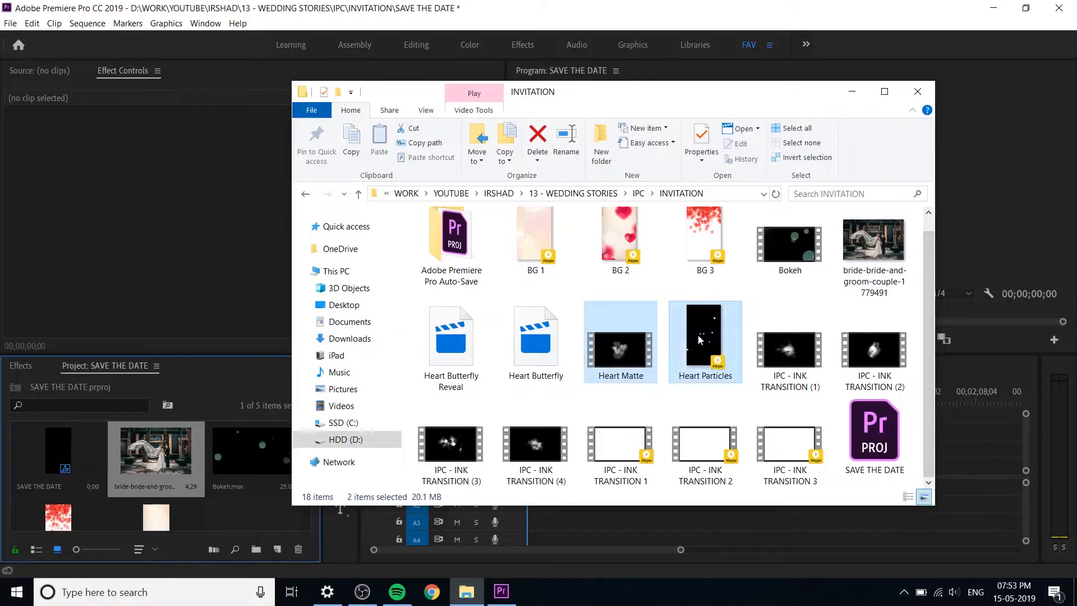
ctrl+click(530, 342)
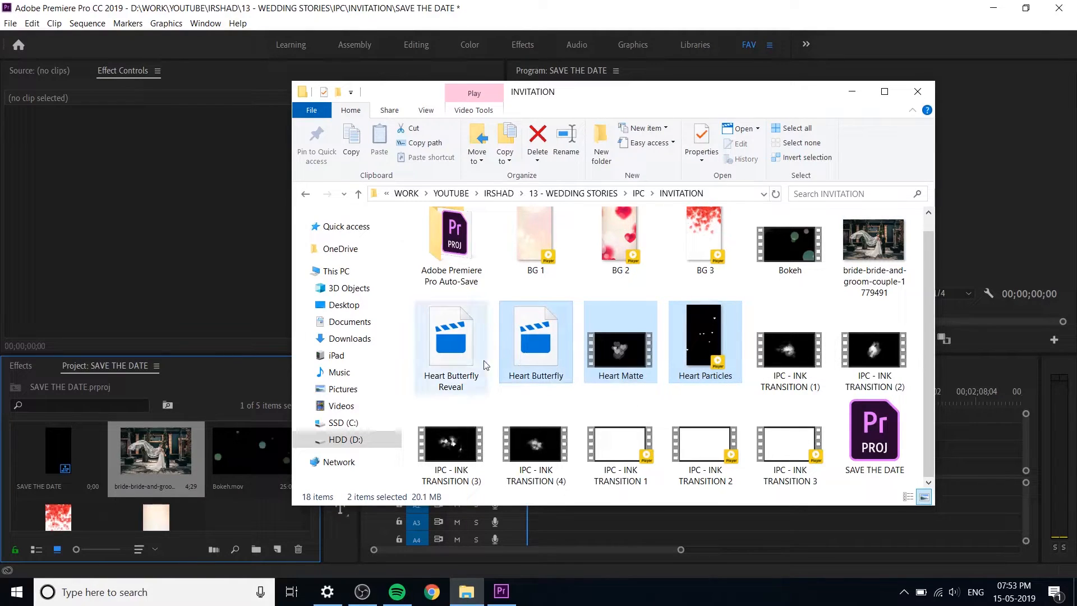
ctrl+click(471, 401)
drag(467, 357, 262, 460)
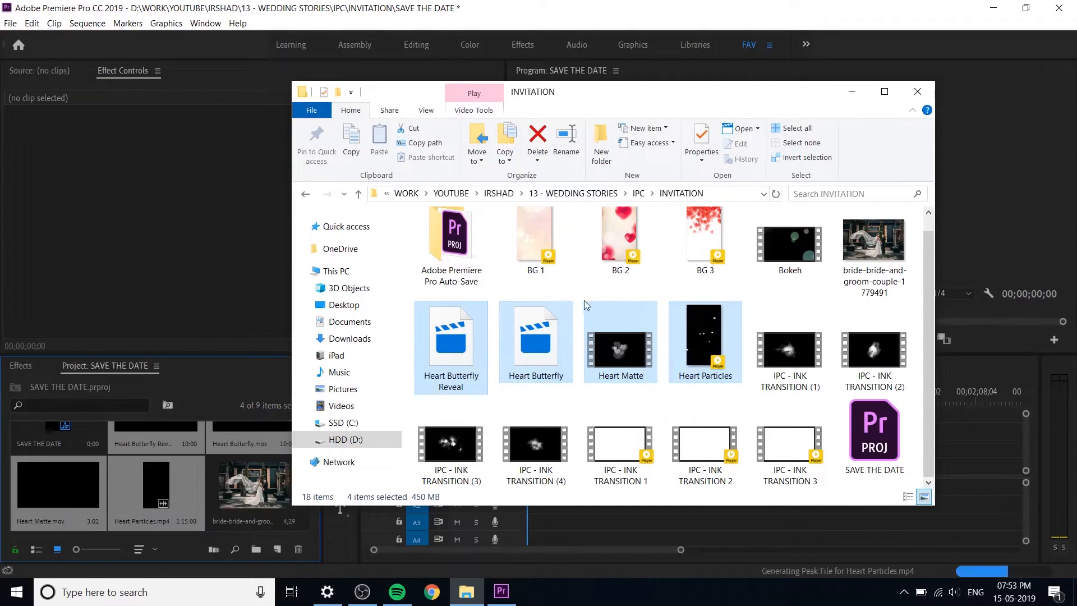
Step: Preview the IPC - INK TRANSITION 3 video from the INVITATION folder in the media player, closing the player when done
click(620, 449)
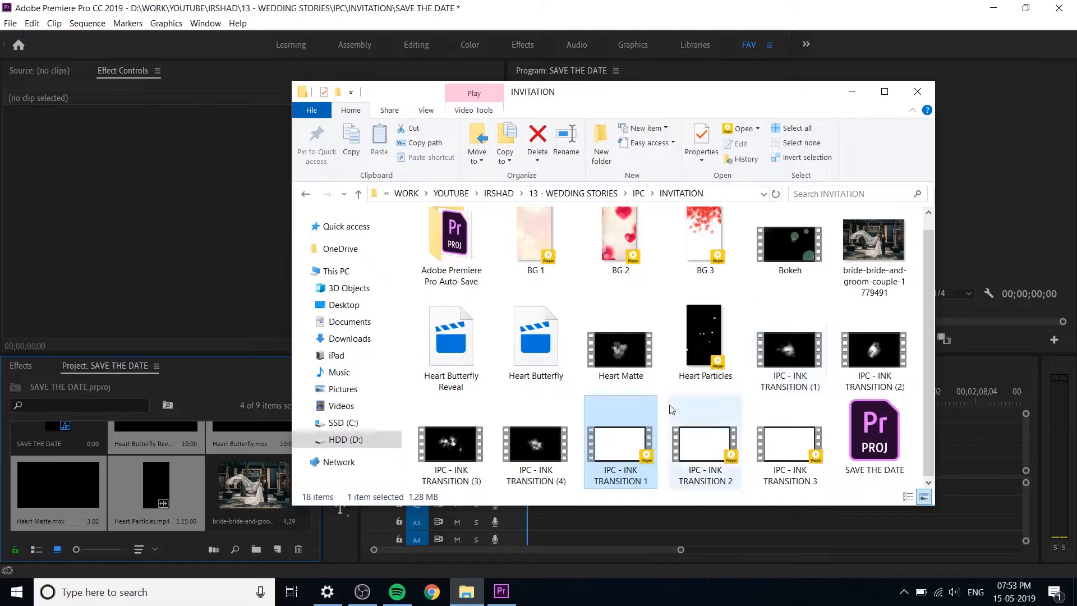
click(549, 458)
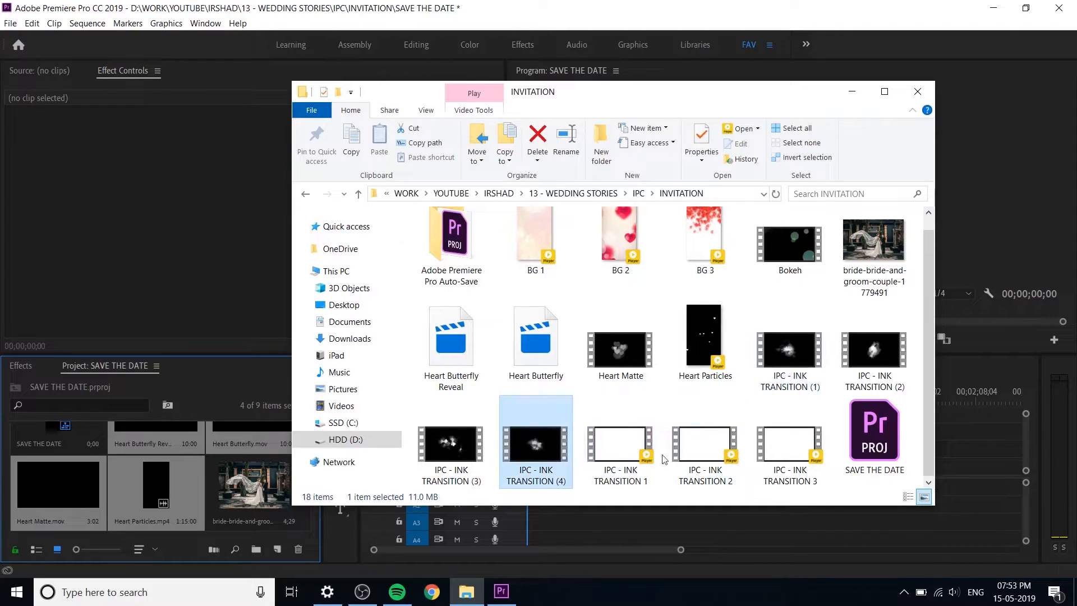
ctrl+click(883, 350)
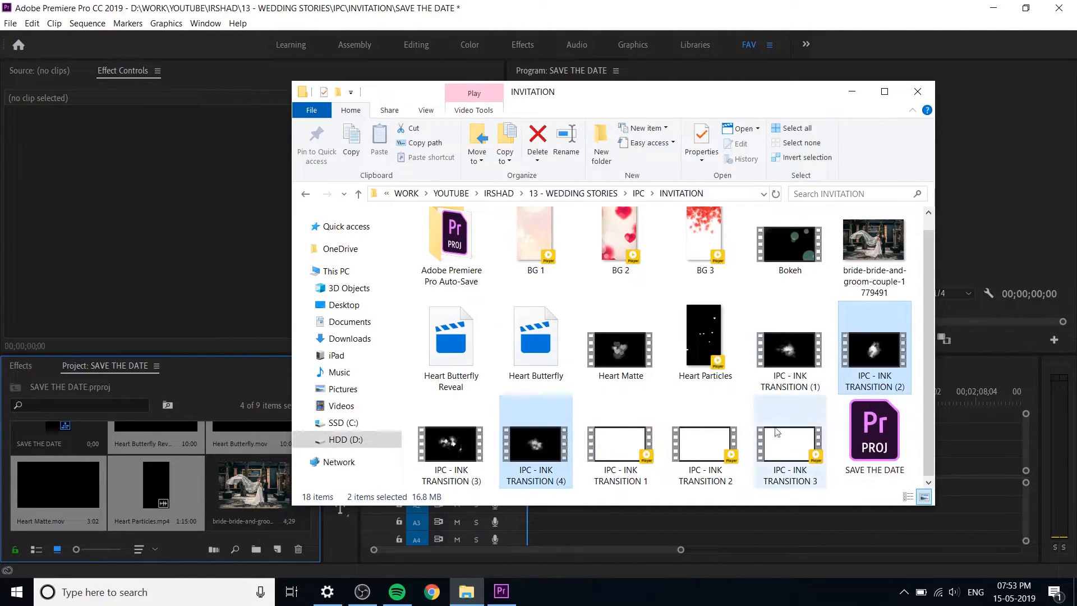
click(782, 446)
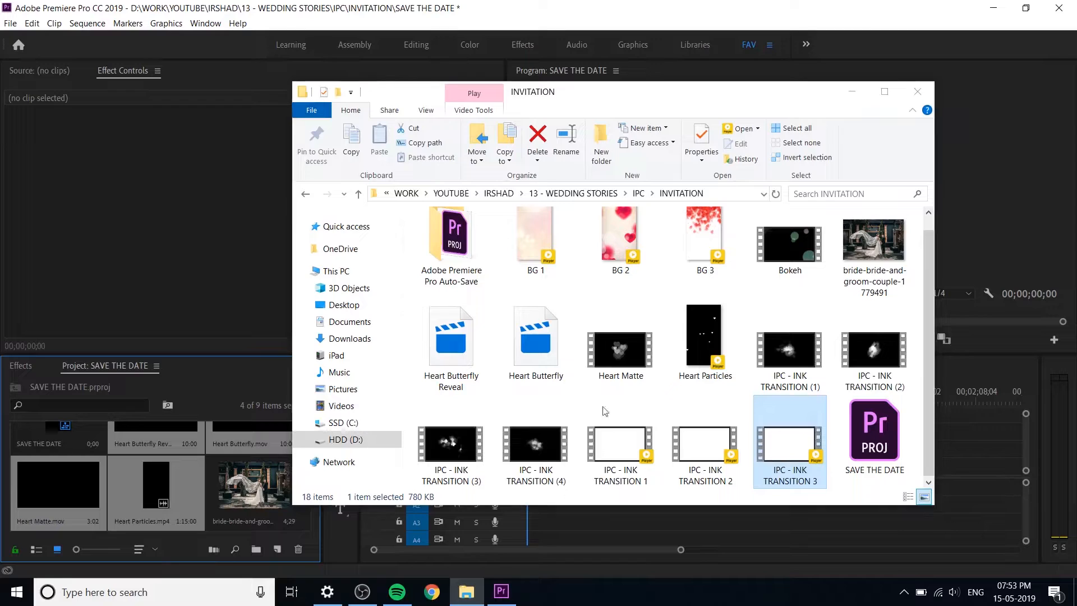
key(Return)
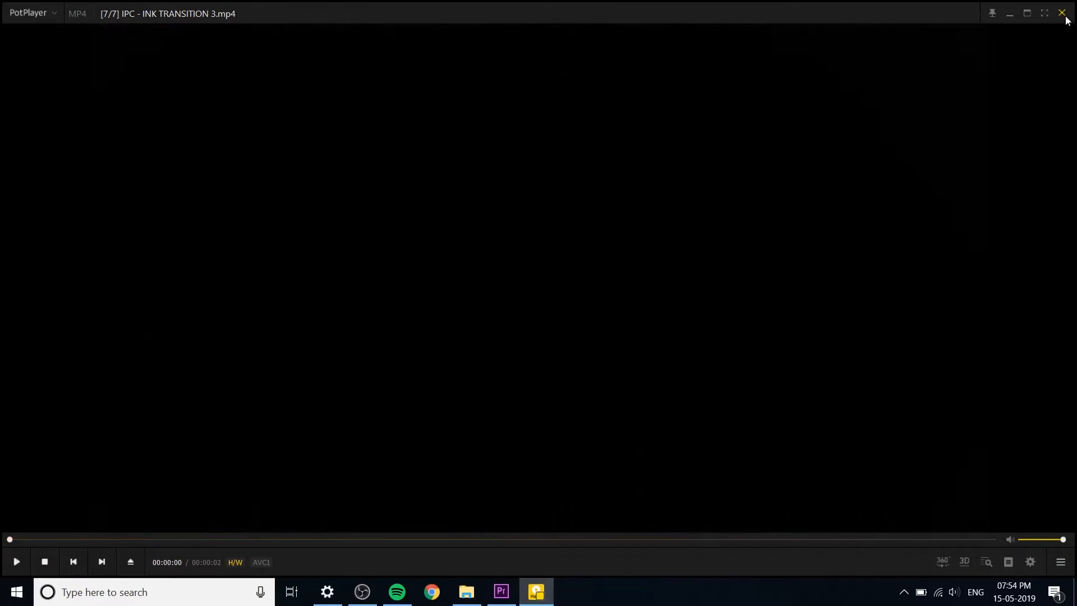
click(1061, 13)
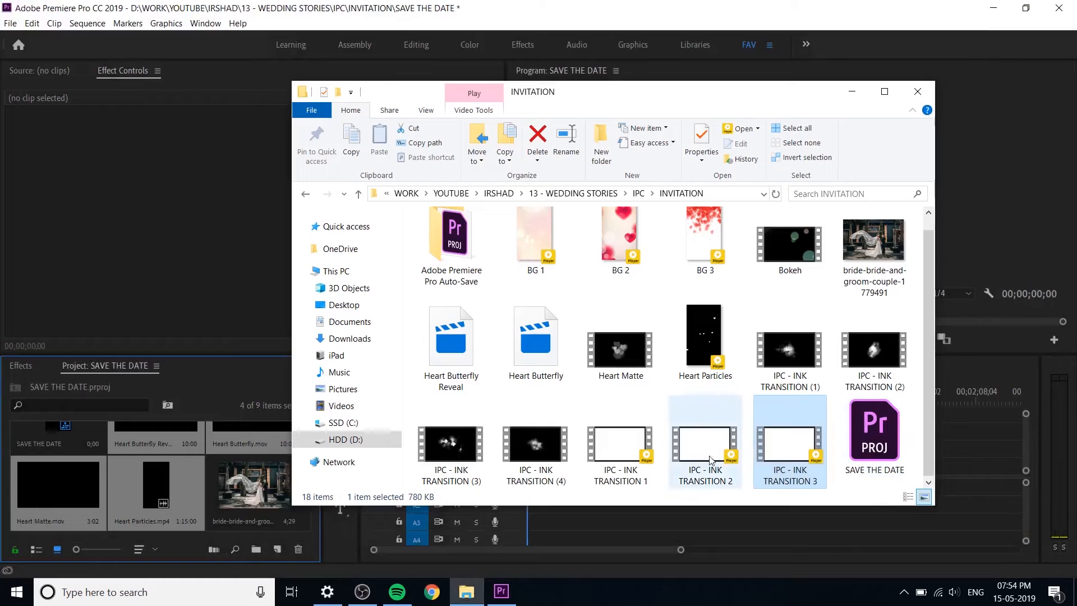
Step: Import the IPC - INK TRANSITION 1, 2 and 3 videos into the project and skim through the imported clips
shift+click(620, 463)
mouse_move(626, 433)
mouse_down()
mouse_move(348, 516)
mouse_move(190, 487)
mouse_move(207, 490)
mouse_up()
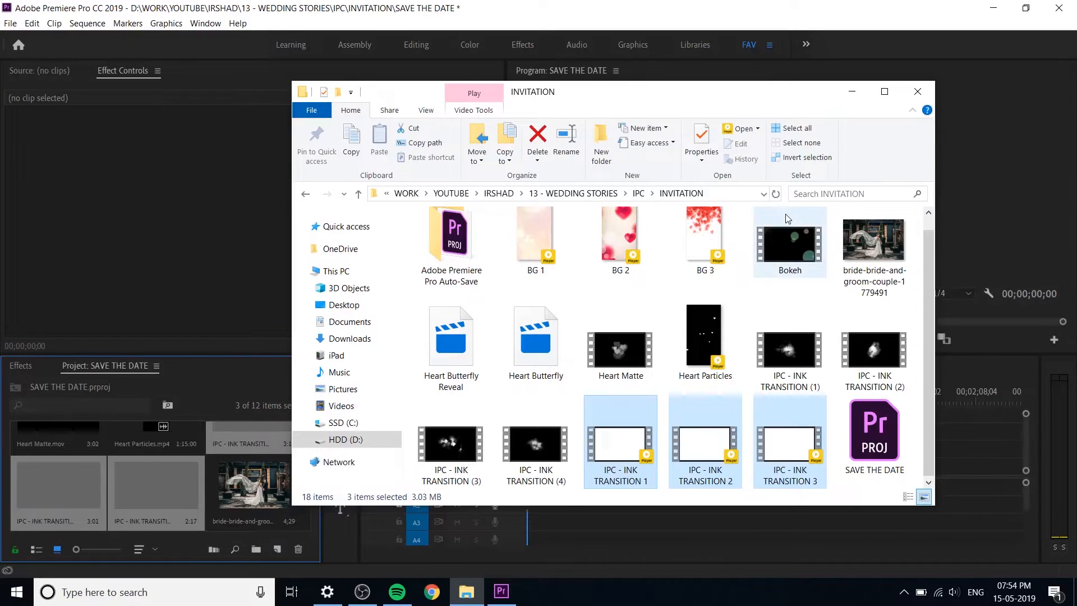
click(246, 504)
scroll(234, 499, up, 3)
scroll(259, 509, down, 2)
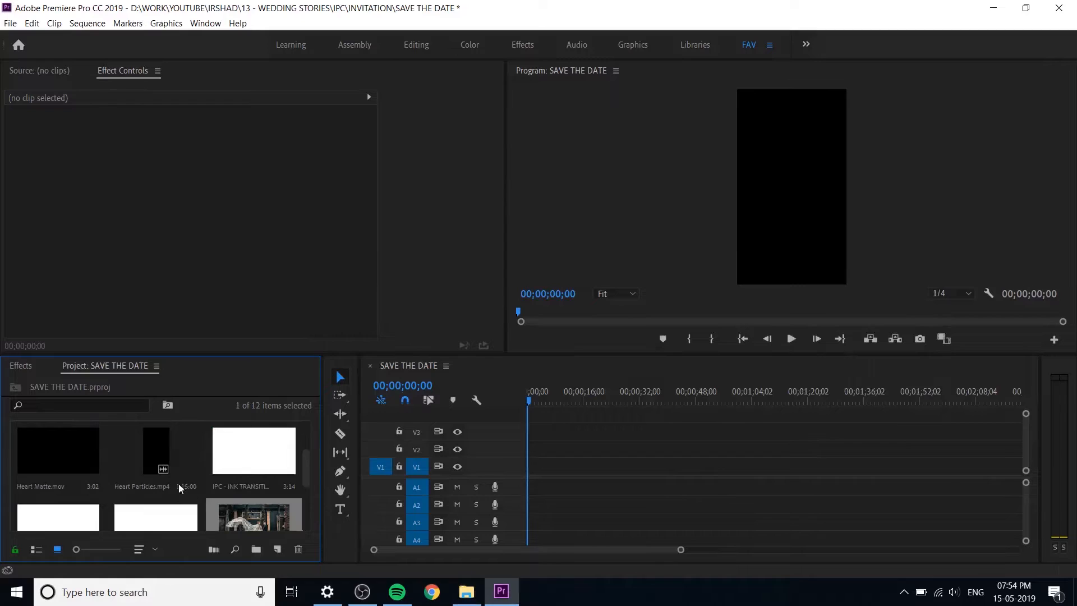
click(156, 449)
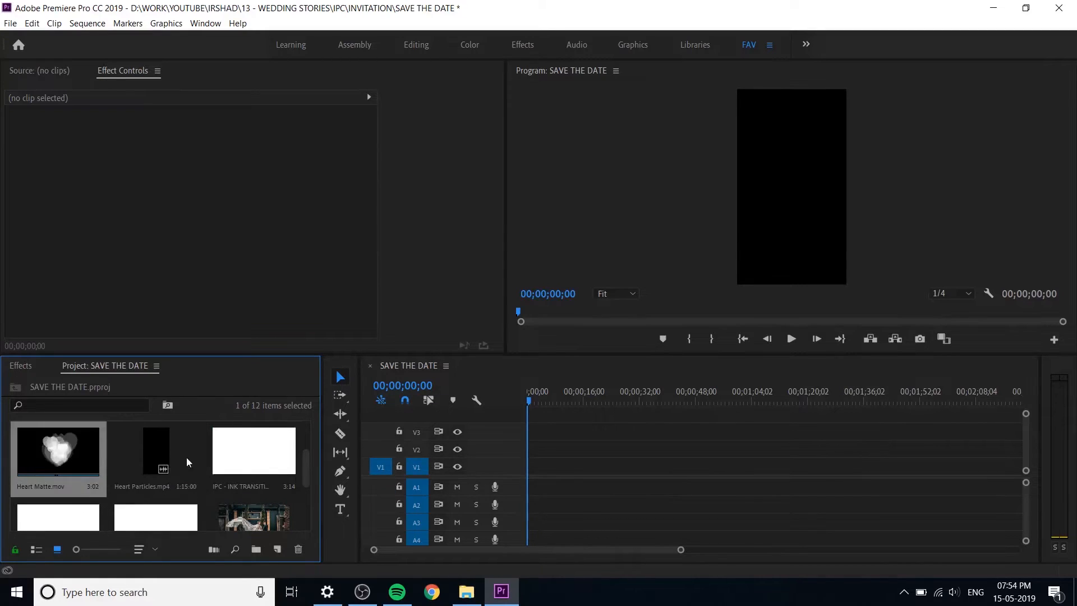
scroll(168, 457, up, 2)
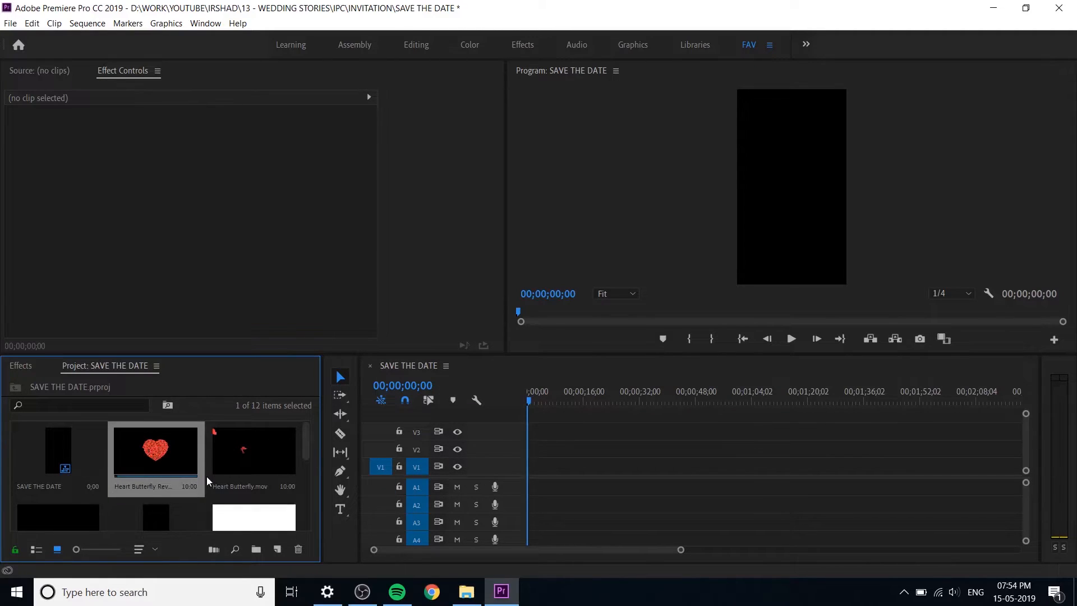
scroll(180, 462, down, 5)
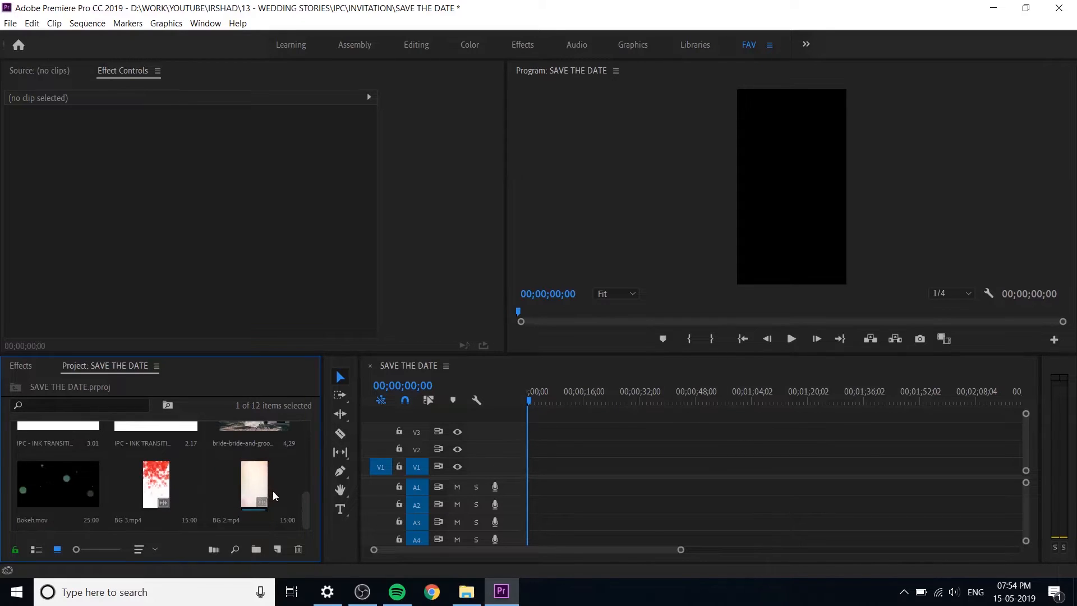
Step: Move the INVITATION folder window off the editor and save the project
click(466, 591)
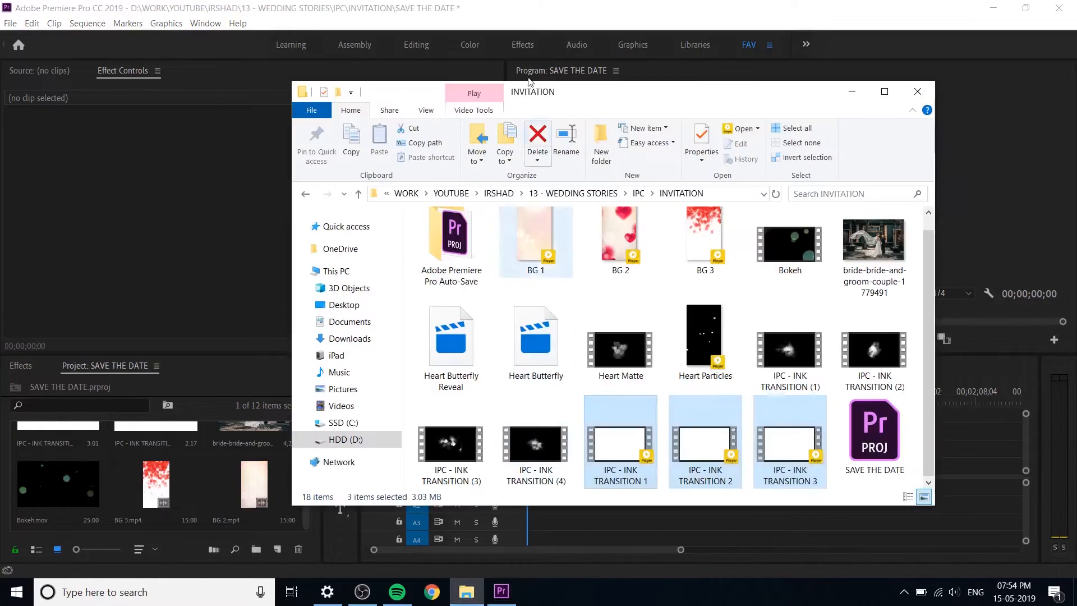
drag(572, 91, 1076, 129)
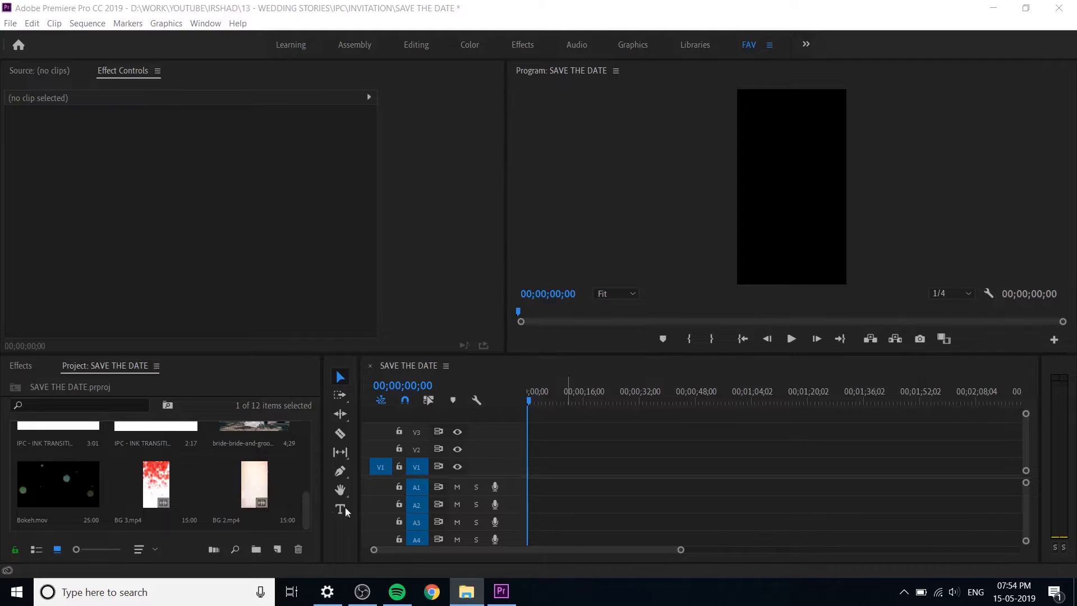
click(260, 478)
key(ctrl+s)
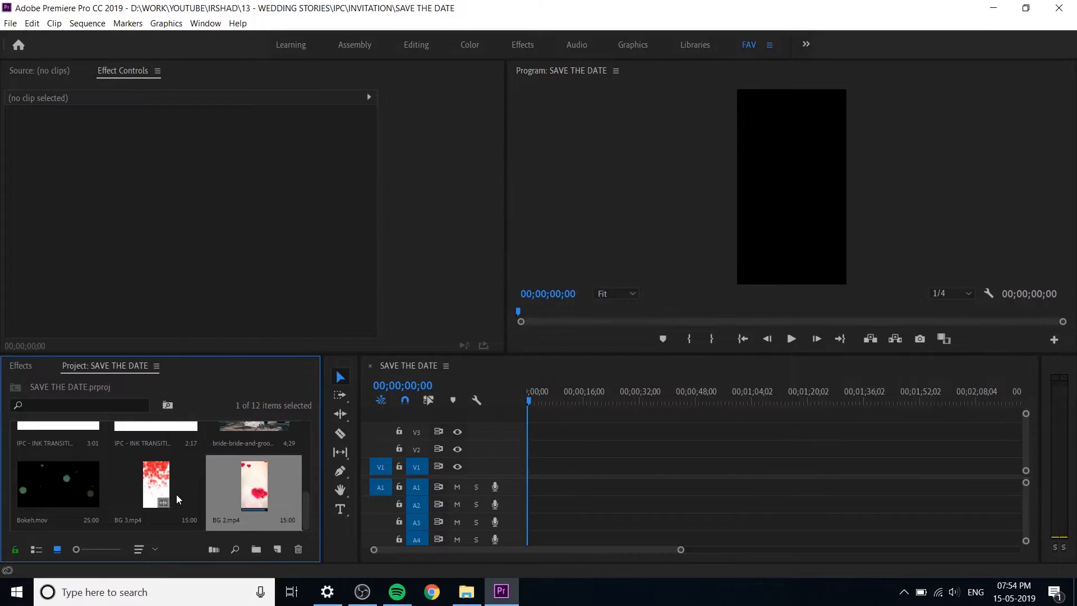
Step: Place only the video of BG 2.mp4 at the start of track V1, keeping the existing sequence settings
click(179, 499)
drag(171, 489, 148, 491)
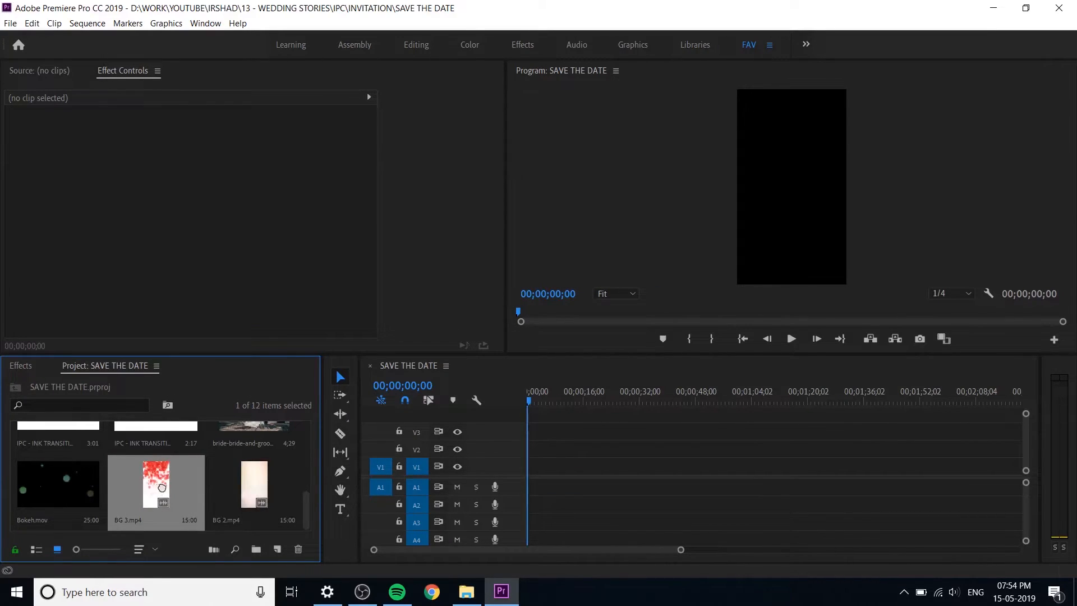
double_click(266, 494)
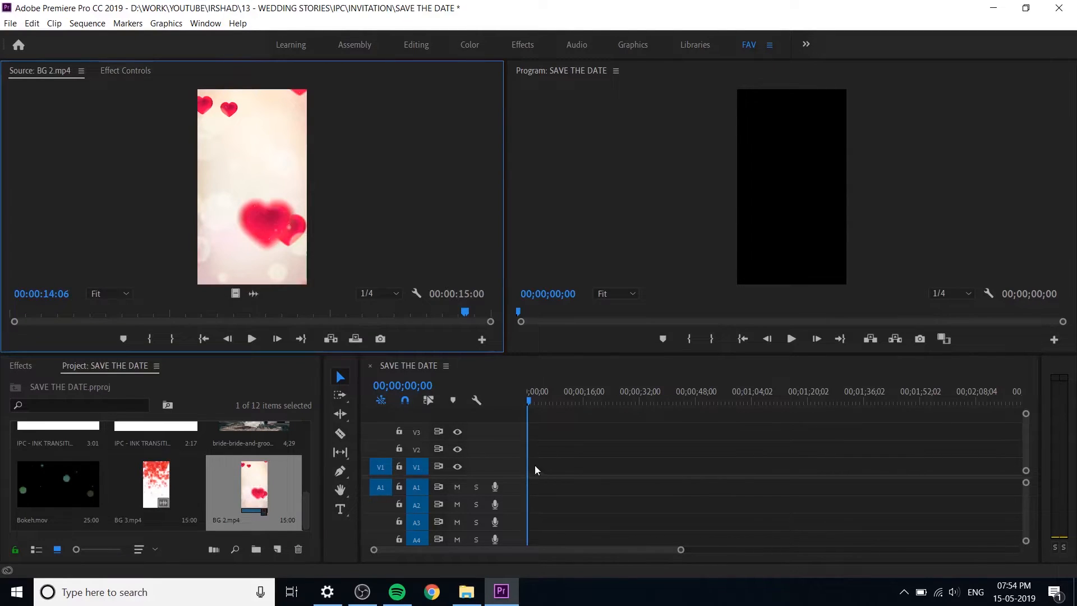
click(258, 496)
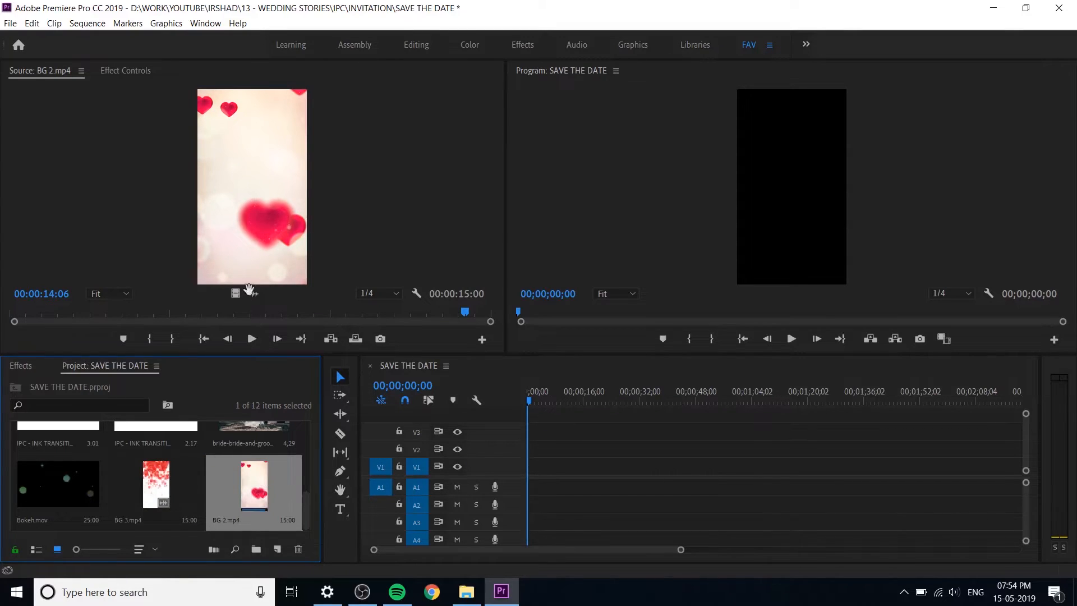
drag(235, 294, 530, 466)
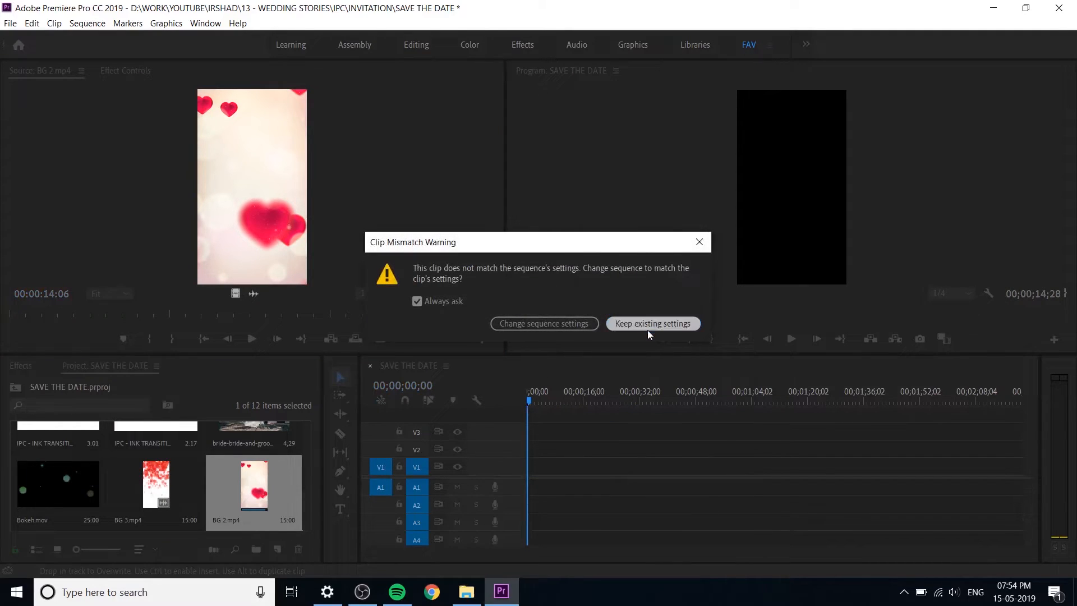
click(645, 324)
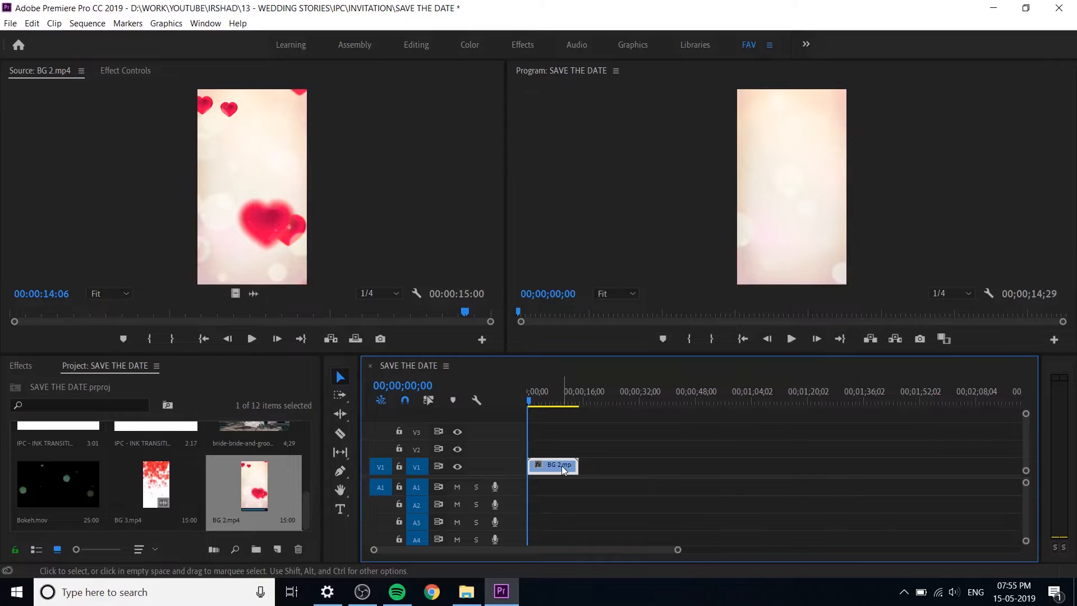
Step: Apply Scale to Frame Size to the BG 2 clip on track V1
click(550, 396)
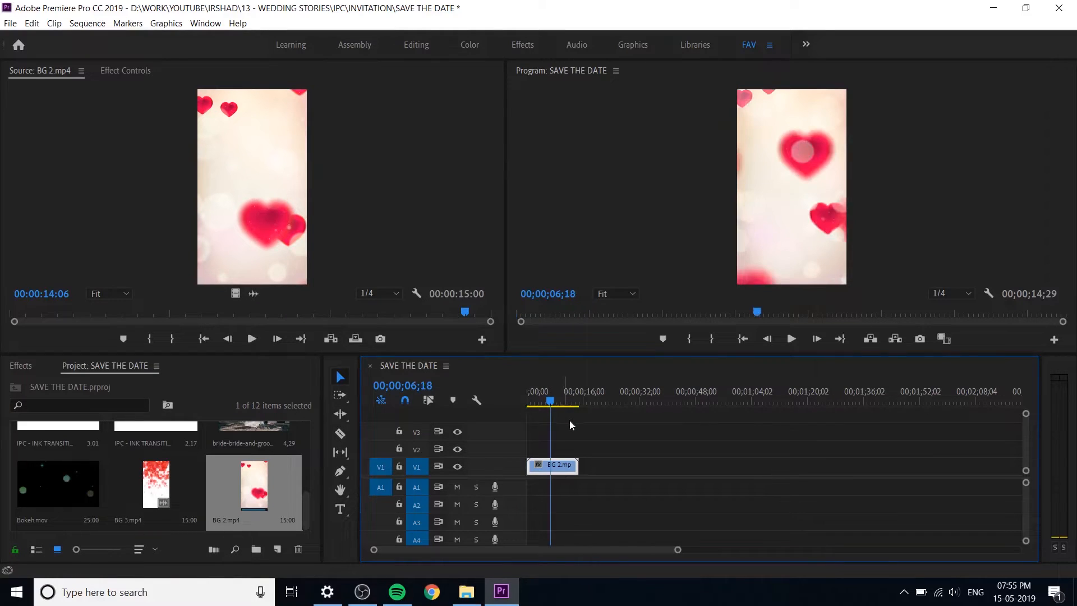
right_click(564, 478)
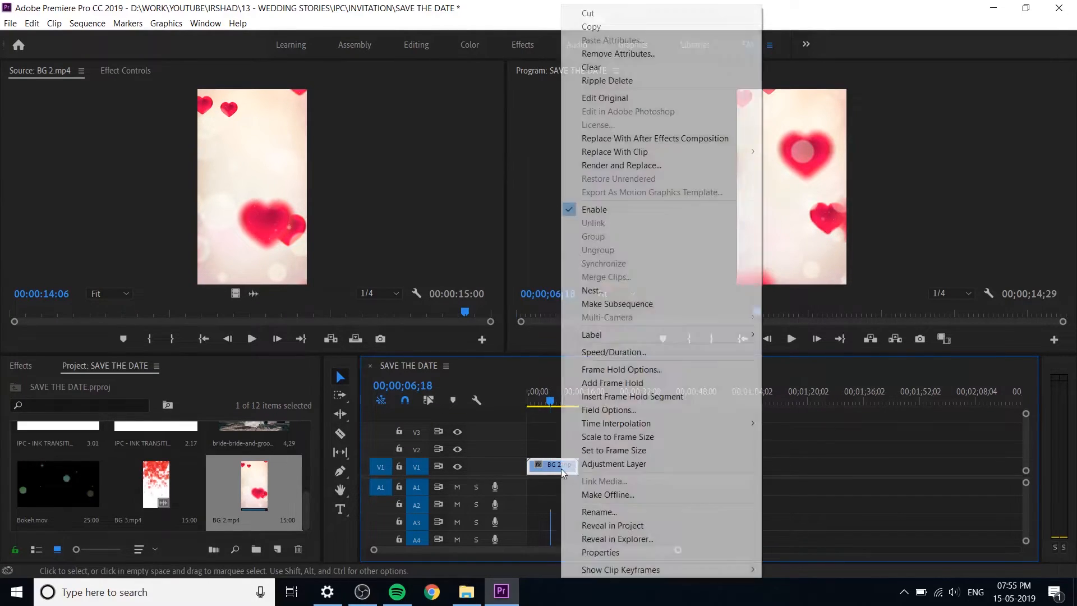
click(645, 436)
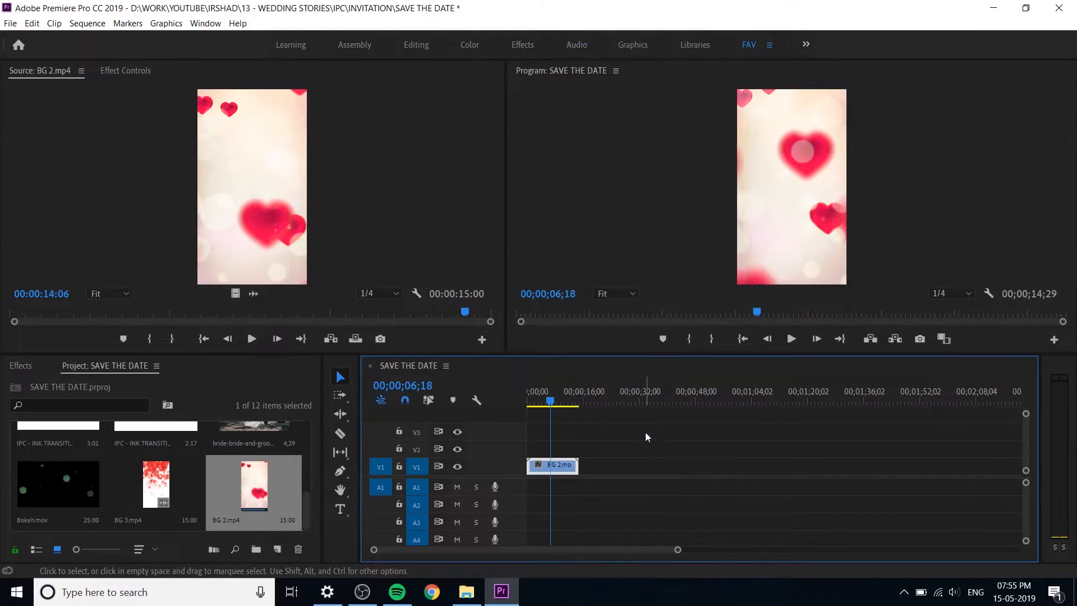
Step: Play the BG 2 background in the sequence from its beginning to check the floating hearts
drag(572, 396, 513, 406)
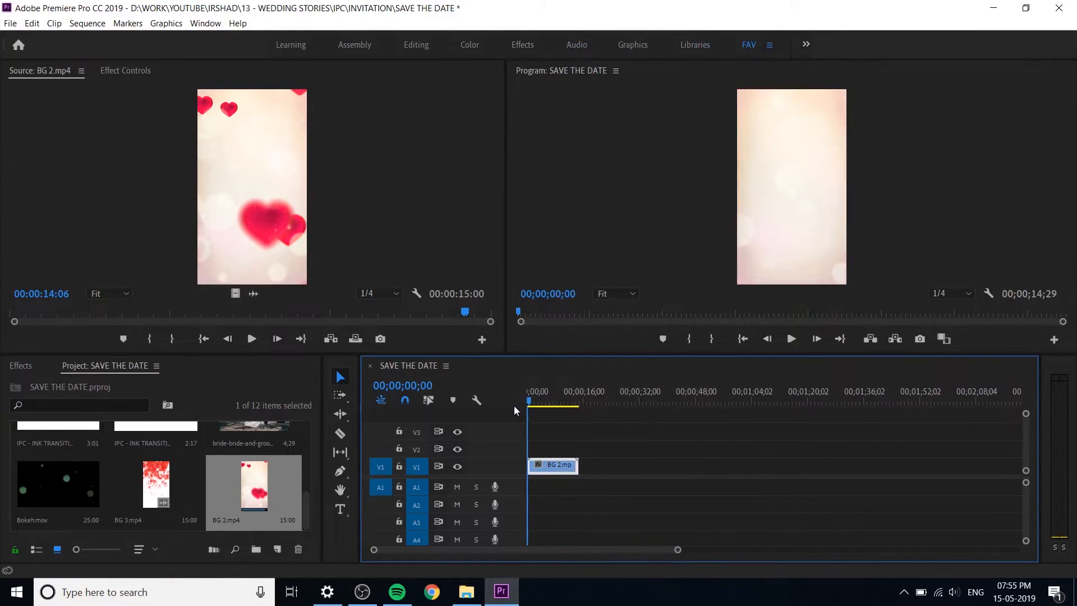
key(equal)
key(equal)
click(556, 395)
drag(556, 393, 521, 405)
click(561, 418)
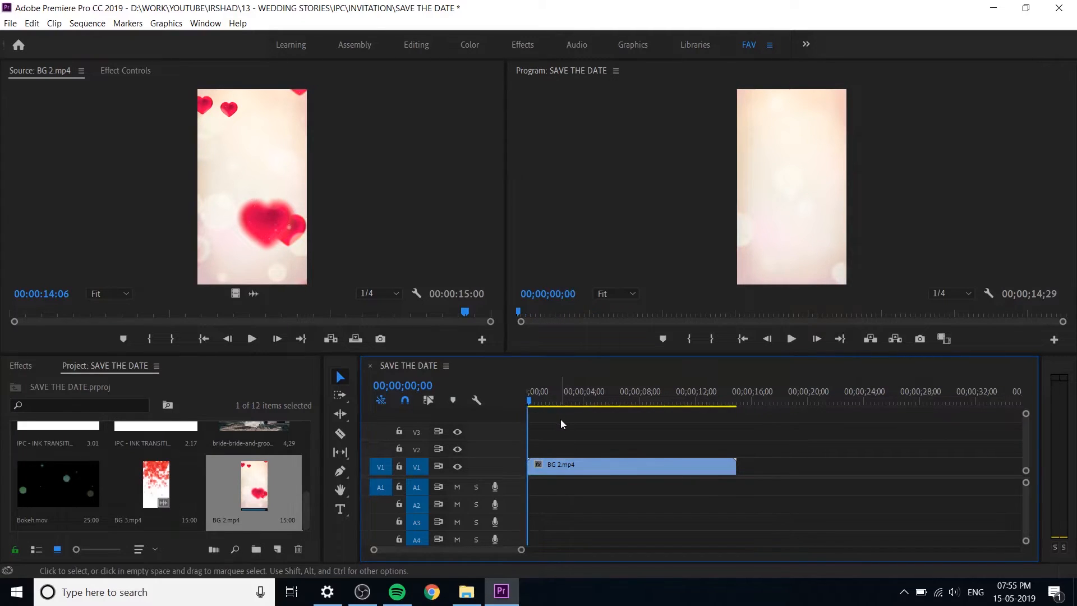
key(space)
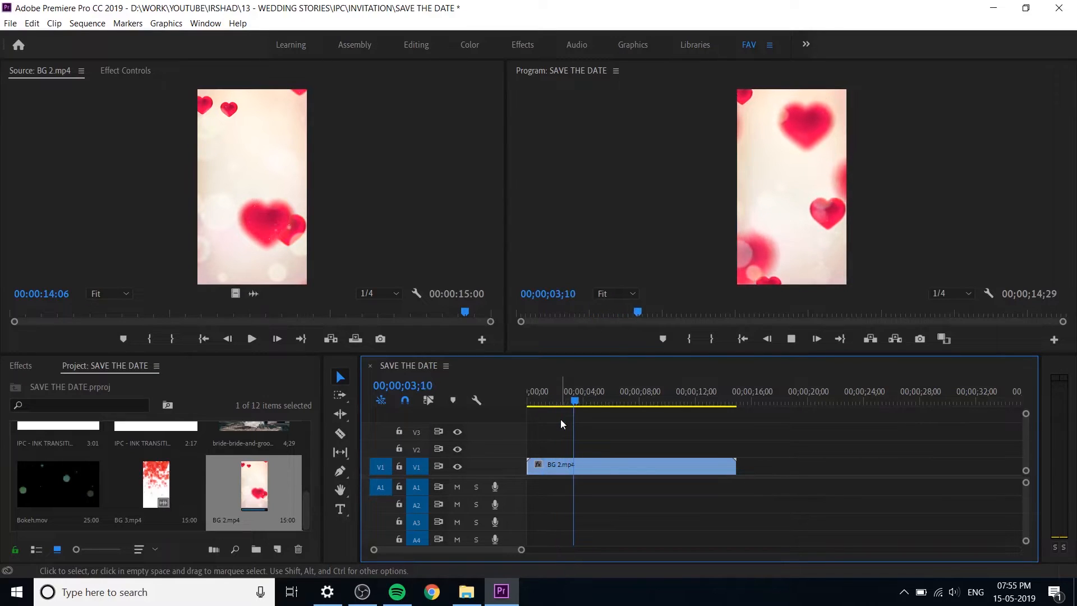
key(space)
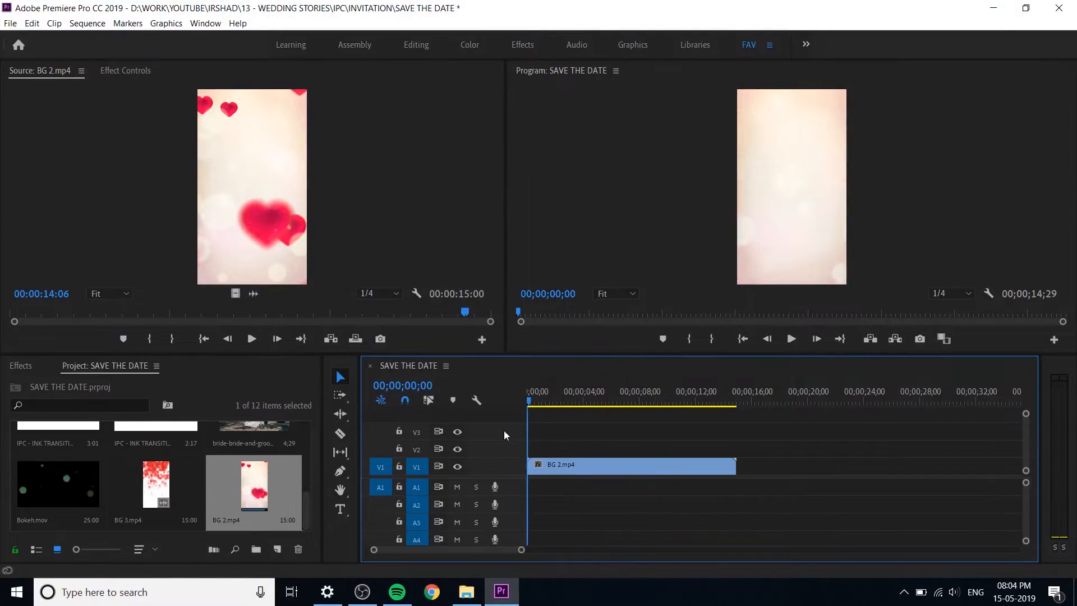
key(space)
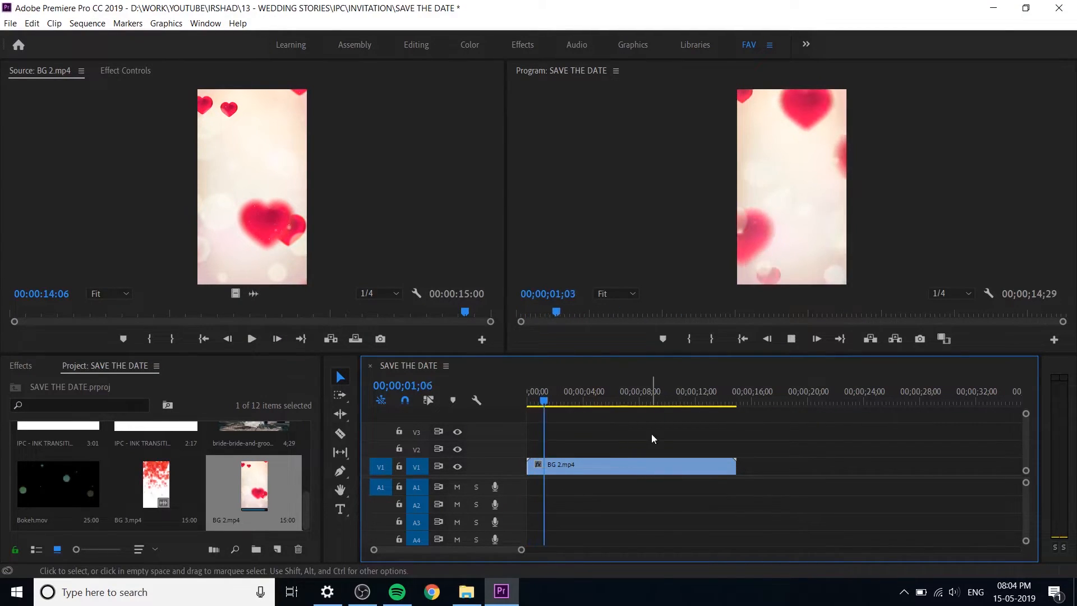
key(space)
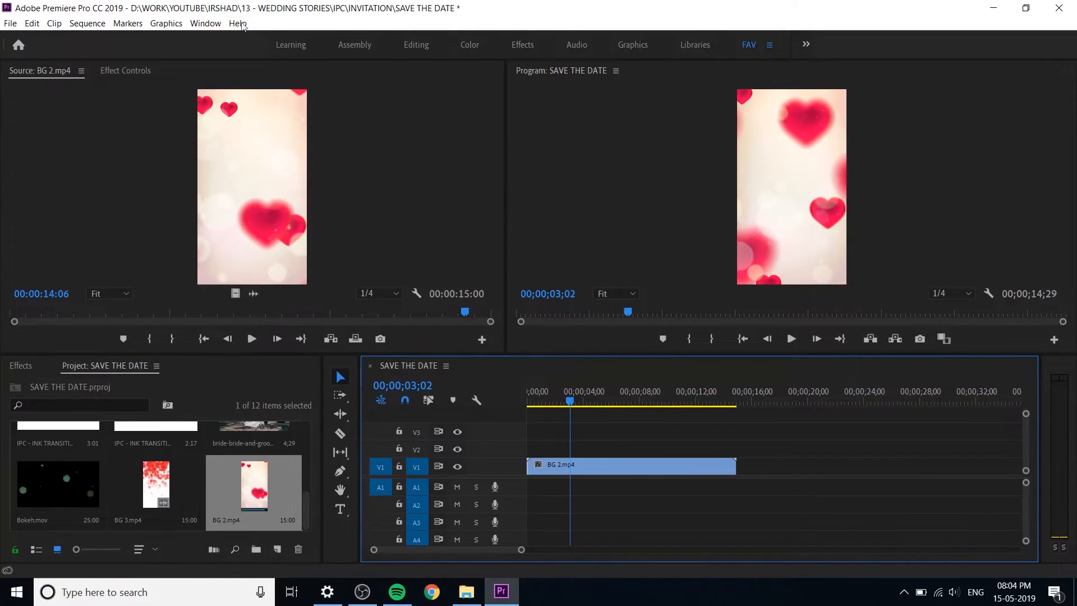
Step: Open Essential Graphics and add the IPC_TITLES folder from Documents as an additional templates folder
click(205, 23)
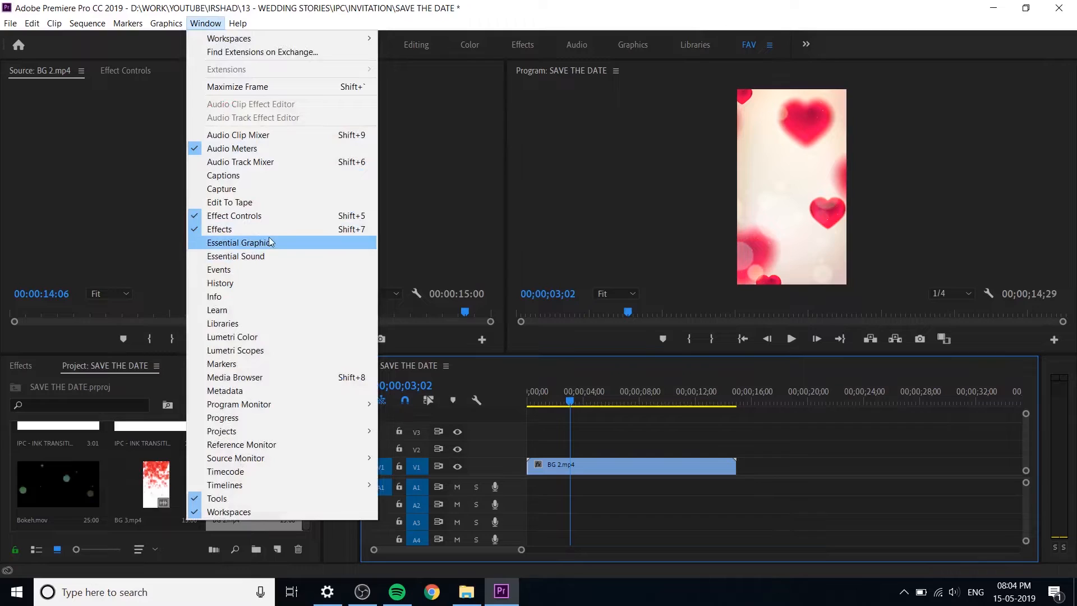
click(268, 238)
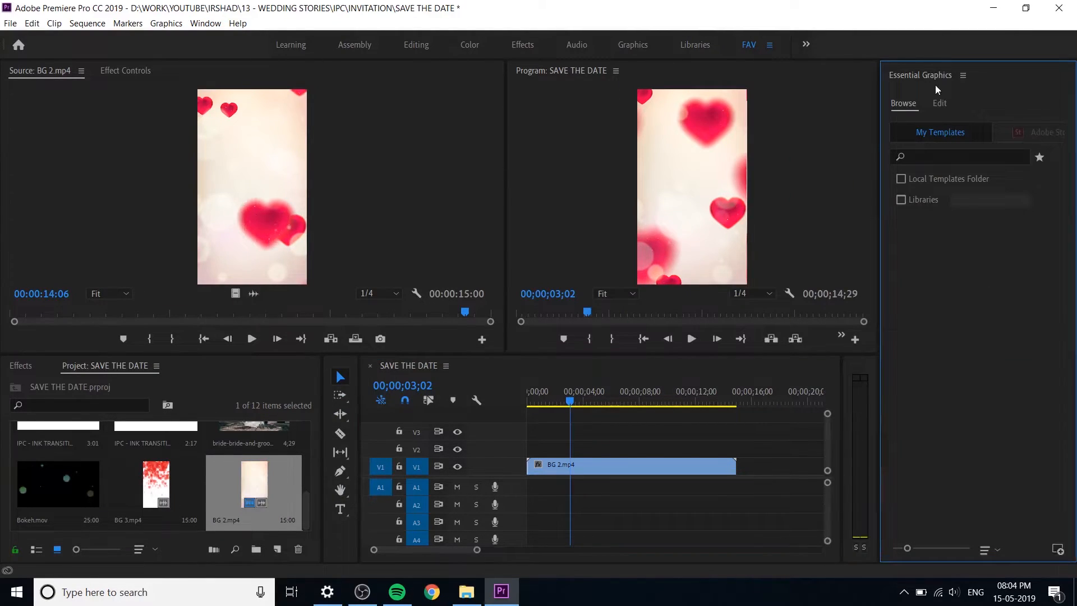
click(963, 76)
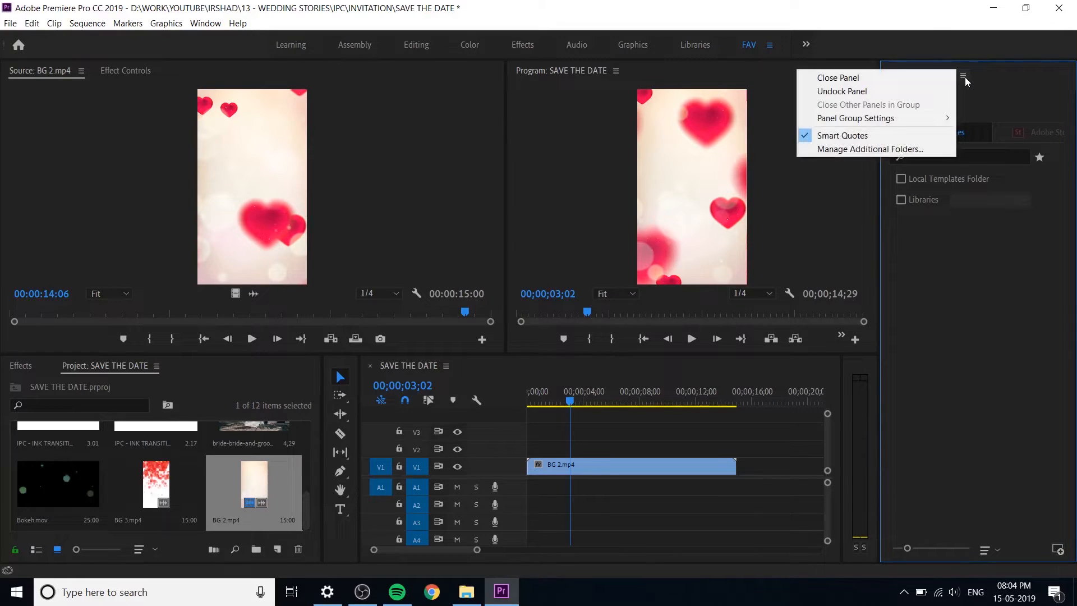
click(886, 148)
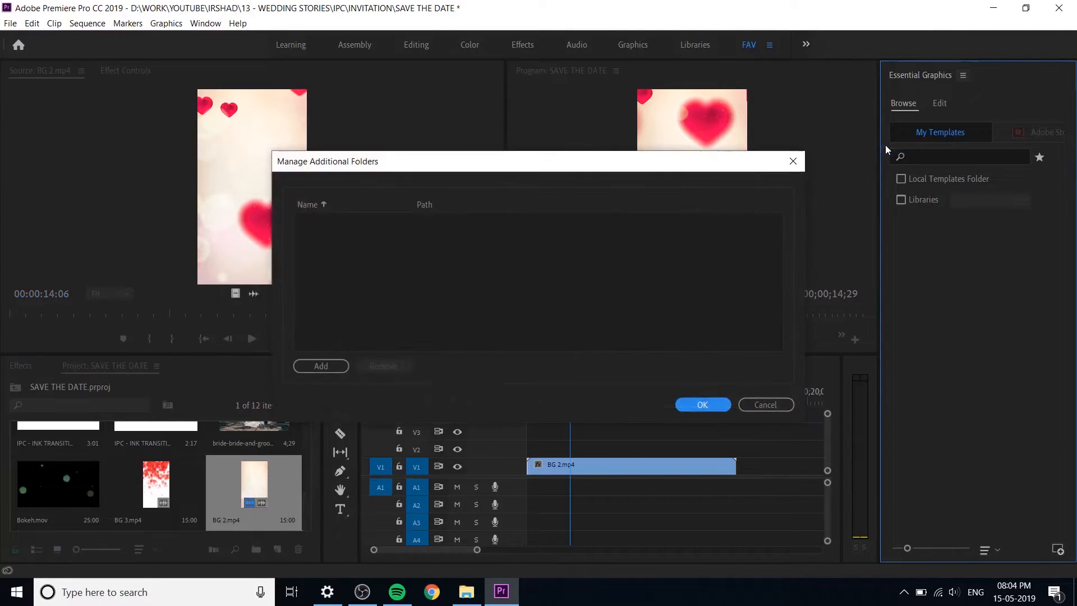
click(335, 368)
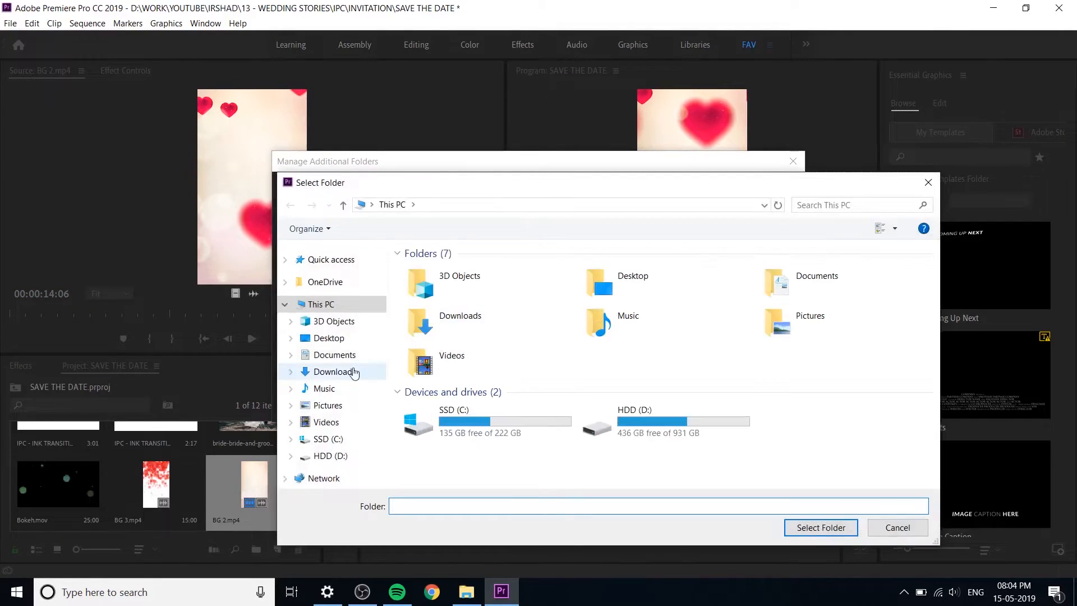
click(335, 354)
double_click(436, 315)
click(820, 528)
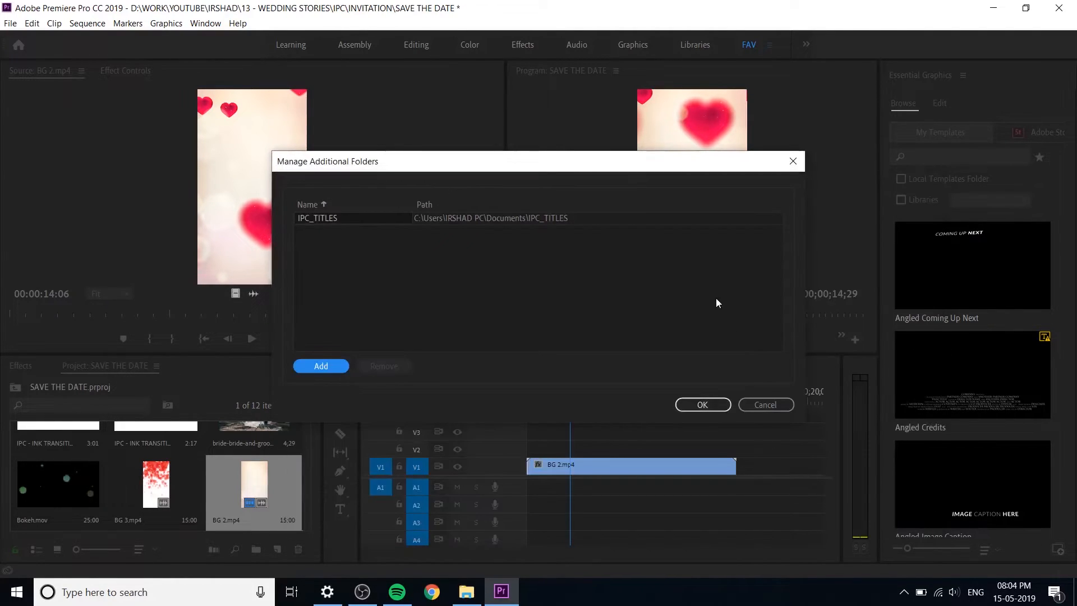
click(702, 405)
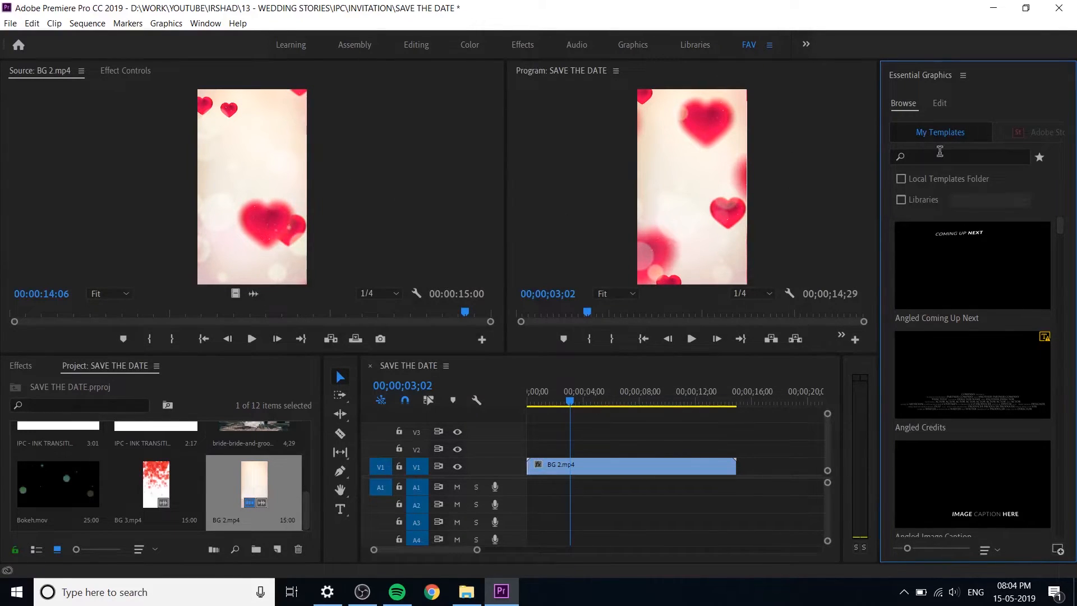
Step: Widen the Essential Graphics area and shrink the template thumbnails to a compact list
drag(878, 157, 830, 158)
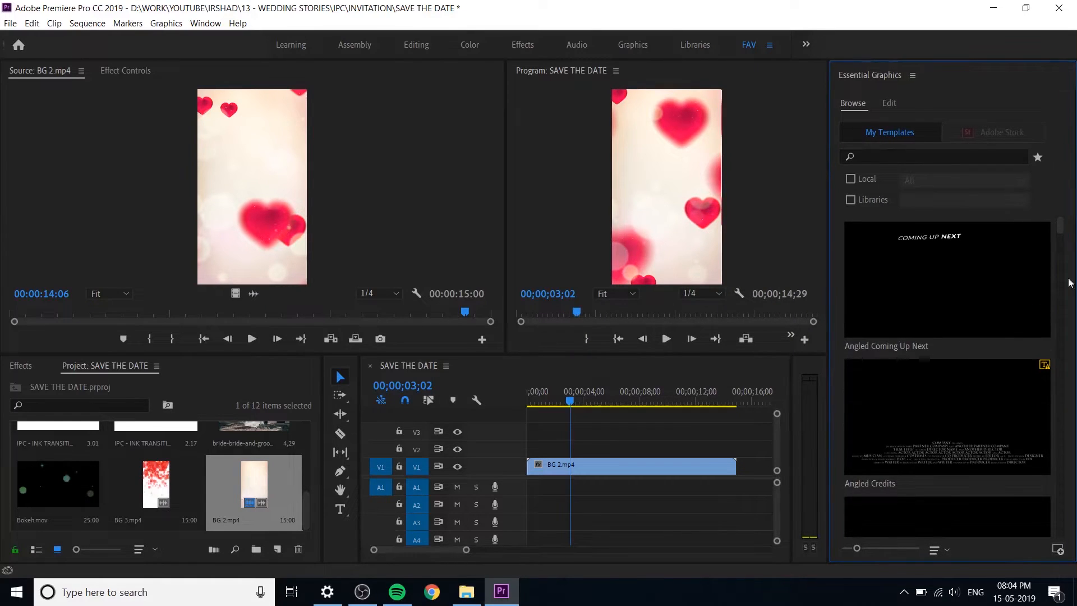
drag(857, 548, 838, 546)
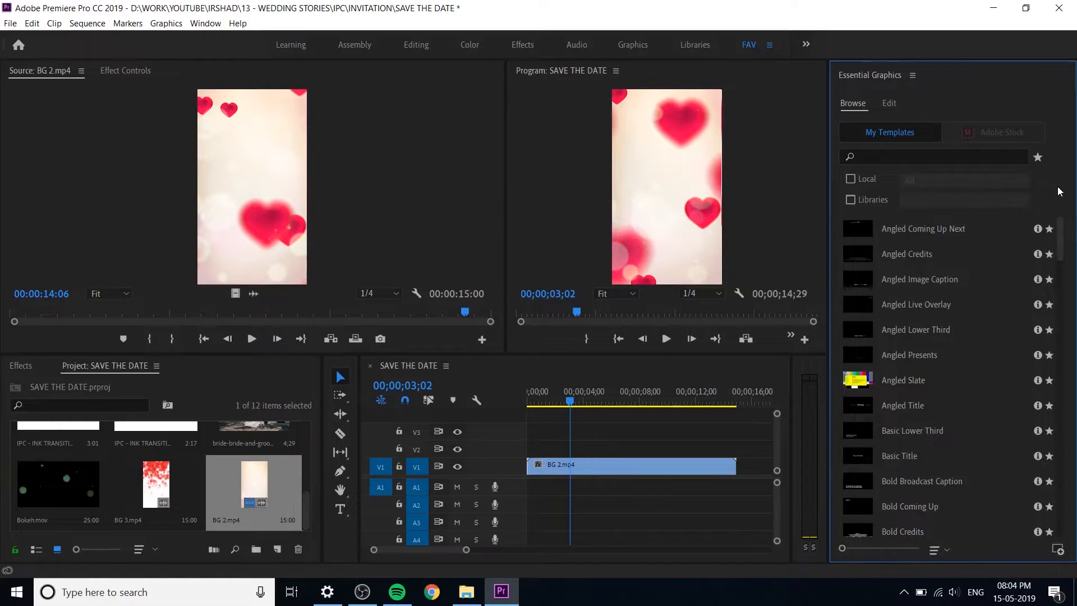
click(936, 550)
click(961, 536)
Step: Enable the Local and Libraries template filters and limit the local templates to the IPC_TITLES folder
click(851, 179)
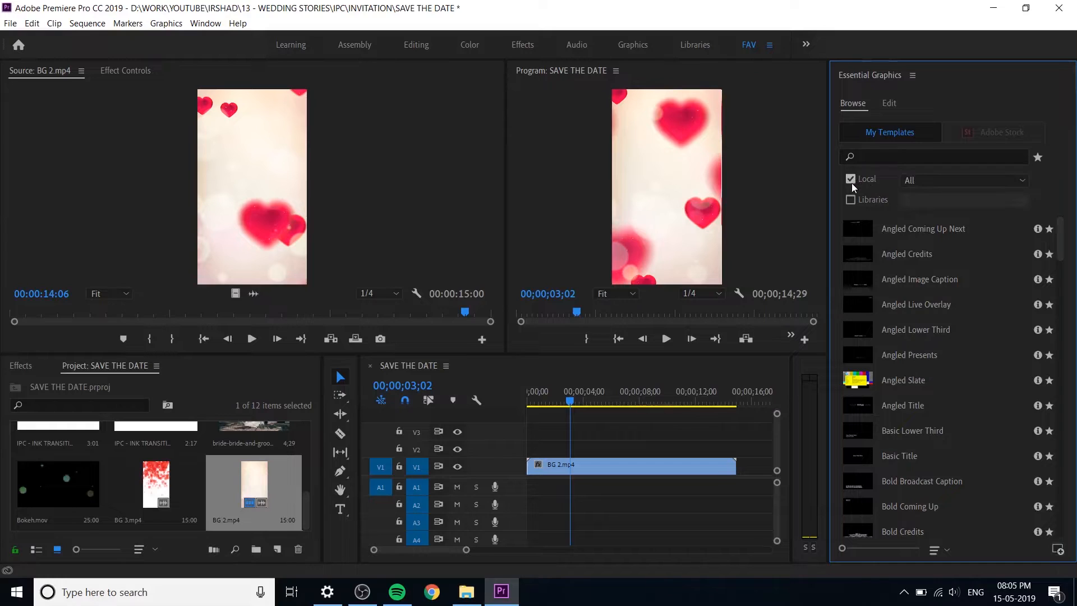
click(851, 200)
click(947, 181)
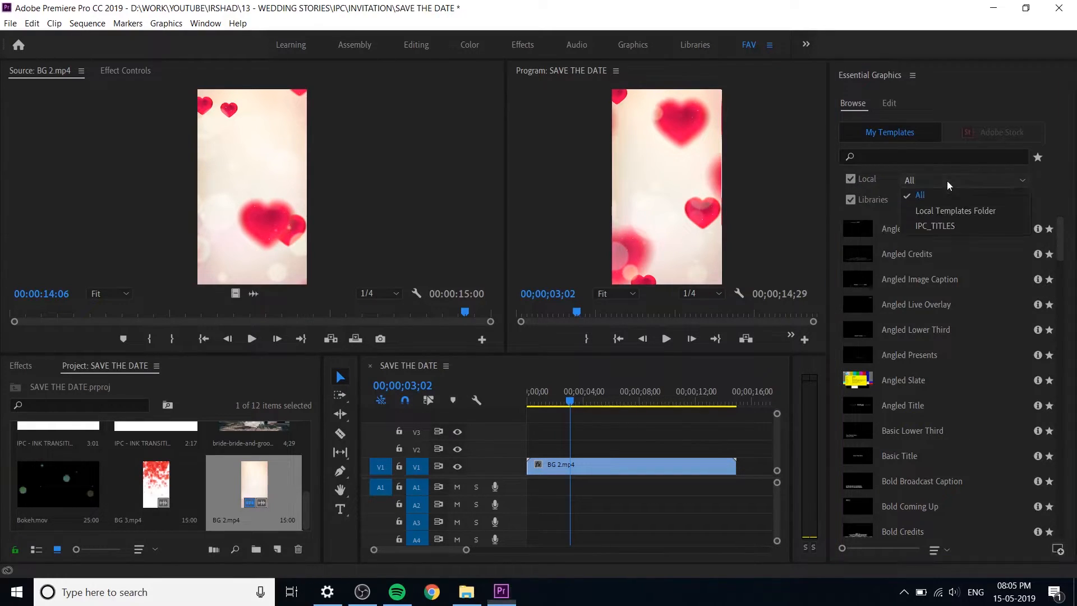
click(957, 224)
click(935, 181)
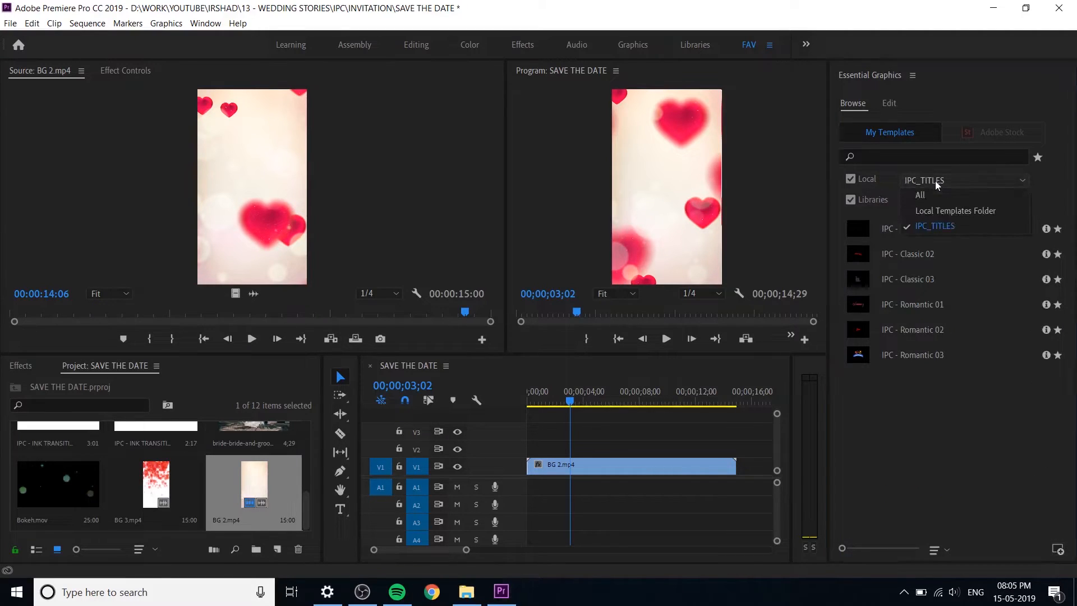
click(984, 507)
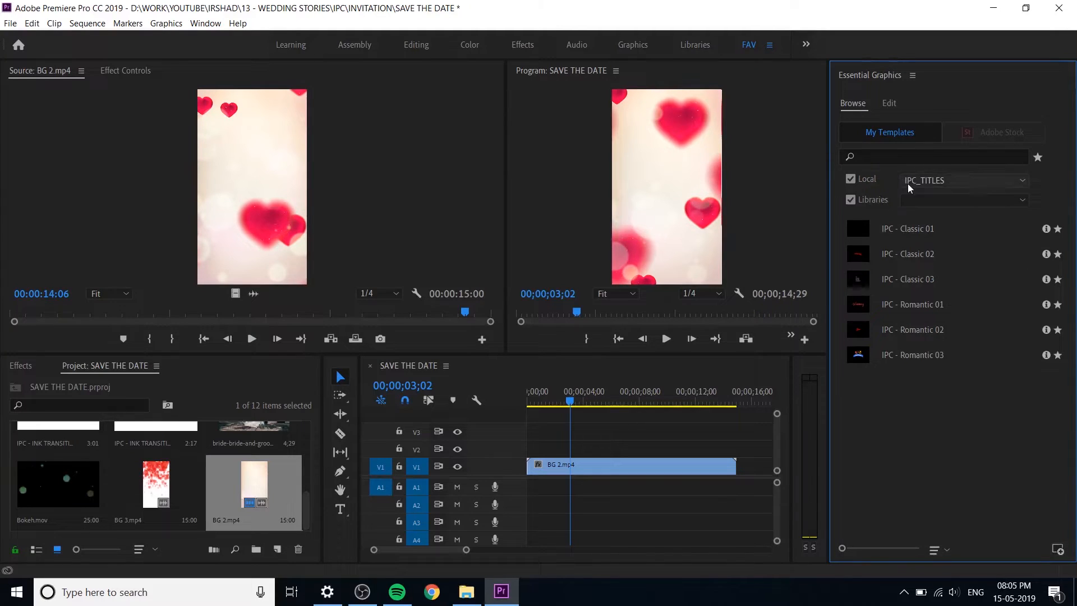
Step: Enlarge the title template thumbnails and place the IPC - Classic 03 title on V2 at the start of the sequence
click(850, 549)
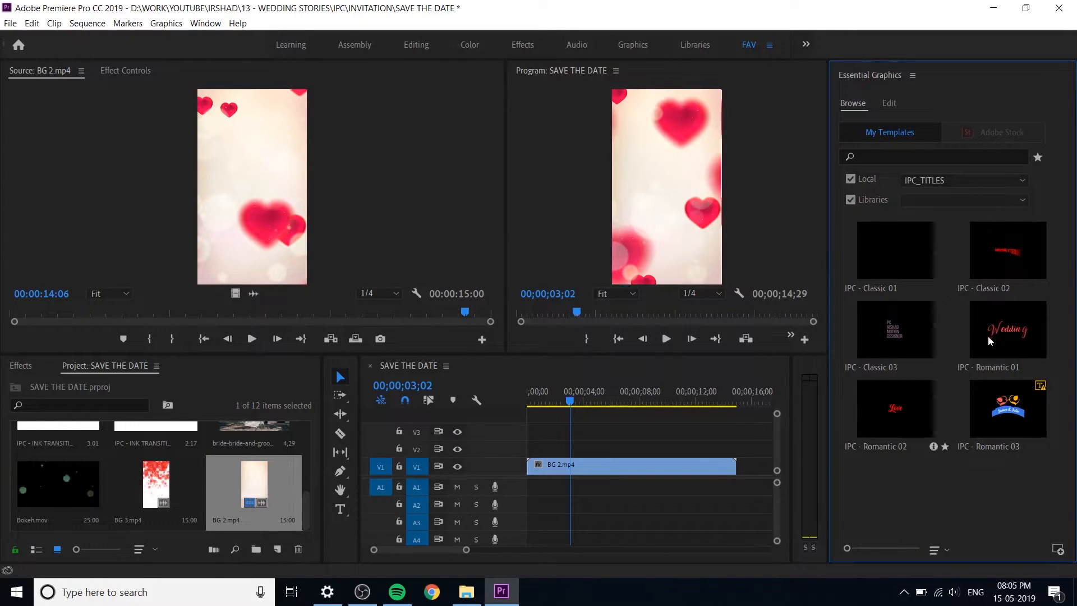
click(1001, 321)
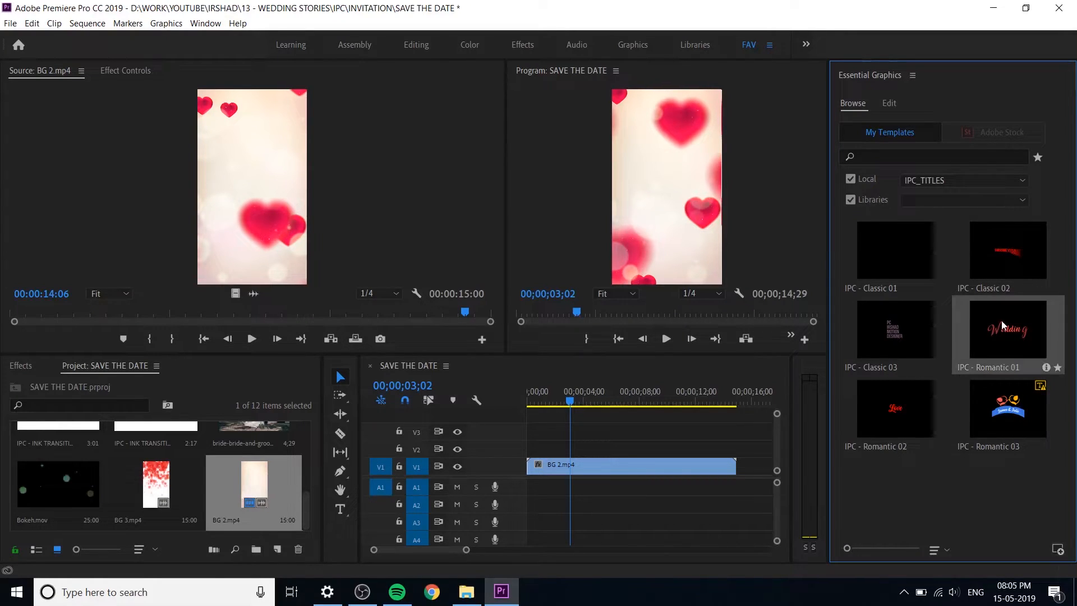
click(903, 239)
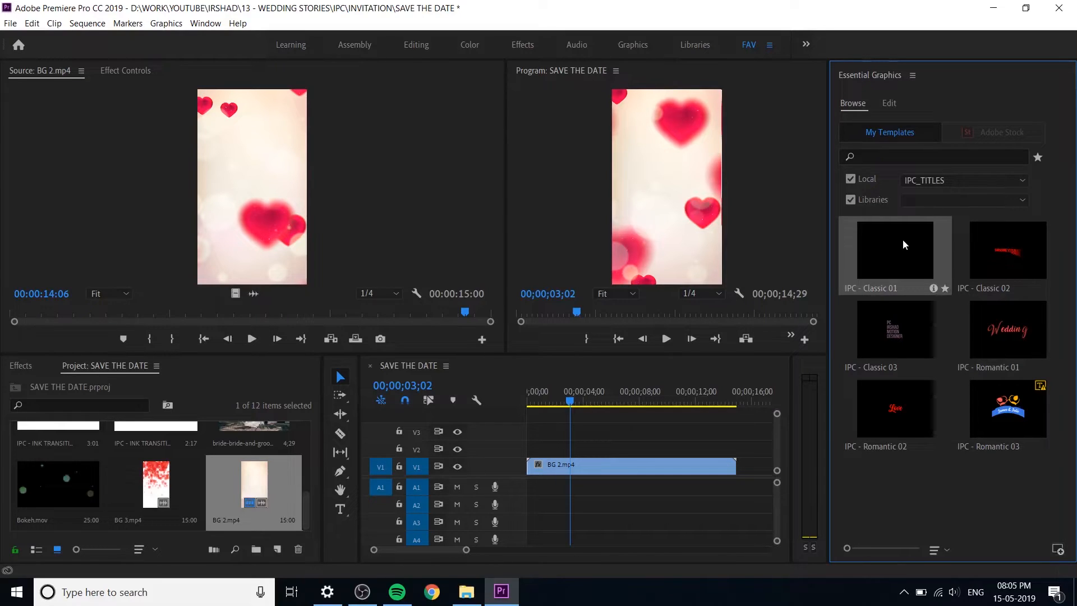
click(907, 332)
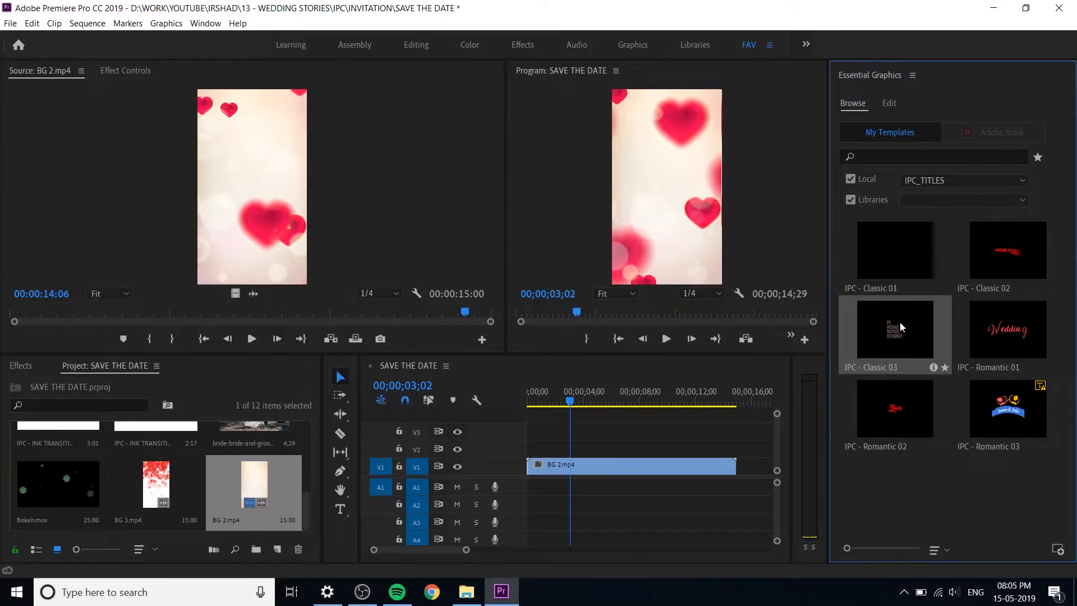
drag(663, 455, 604, 443)
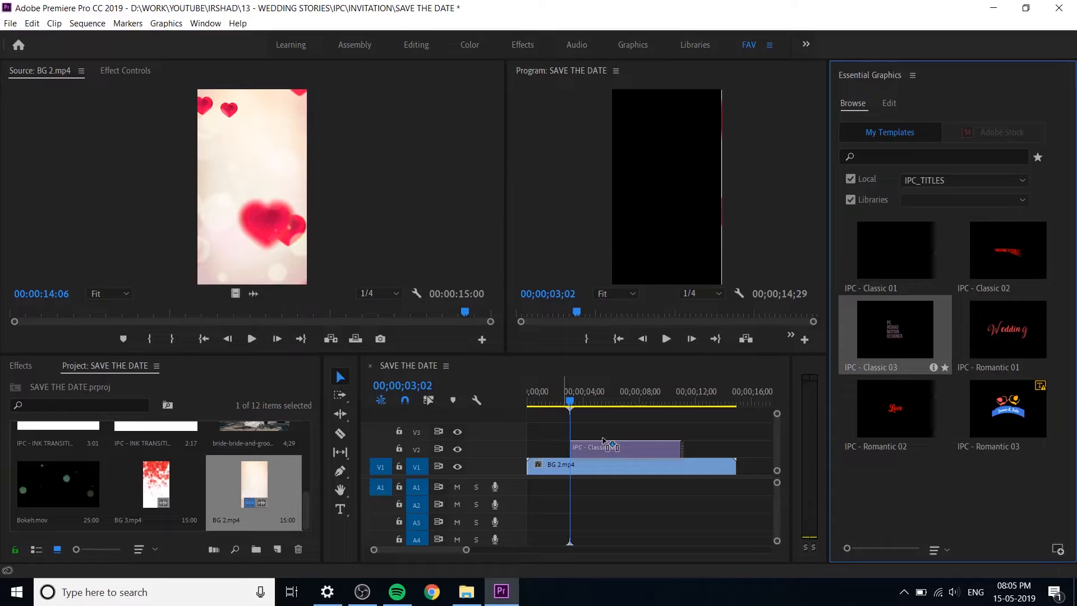
drag(603, 441, 603, 441)
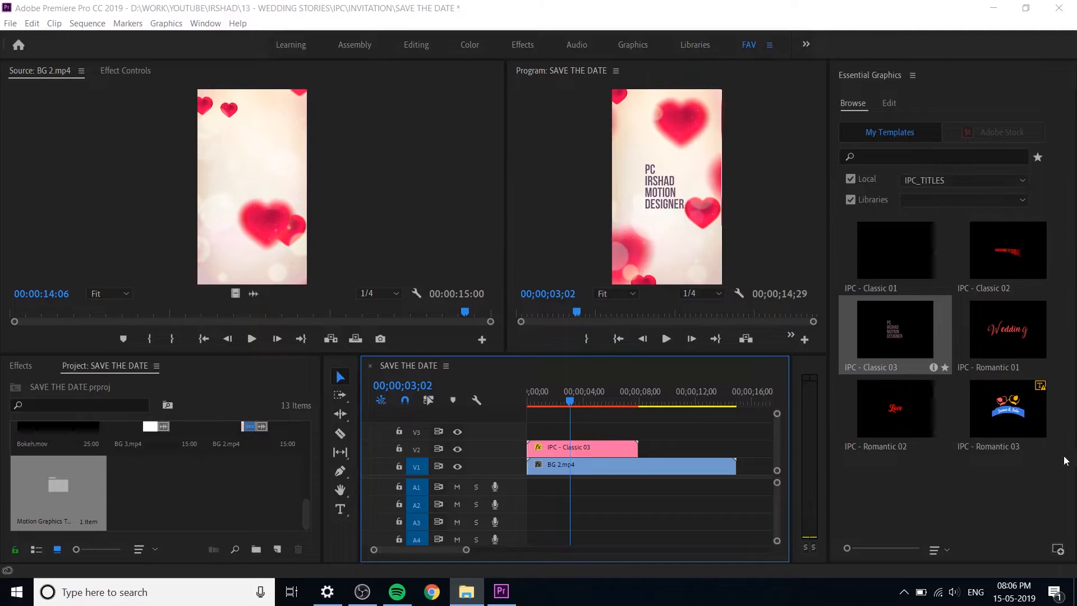
Step: Set the four source text lines of the IPC - Classic 03 title to PLEASE, JOIN US, FOR THE and WEDDING OF
click(612, 451)
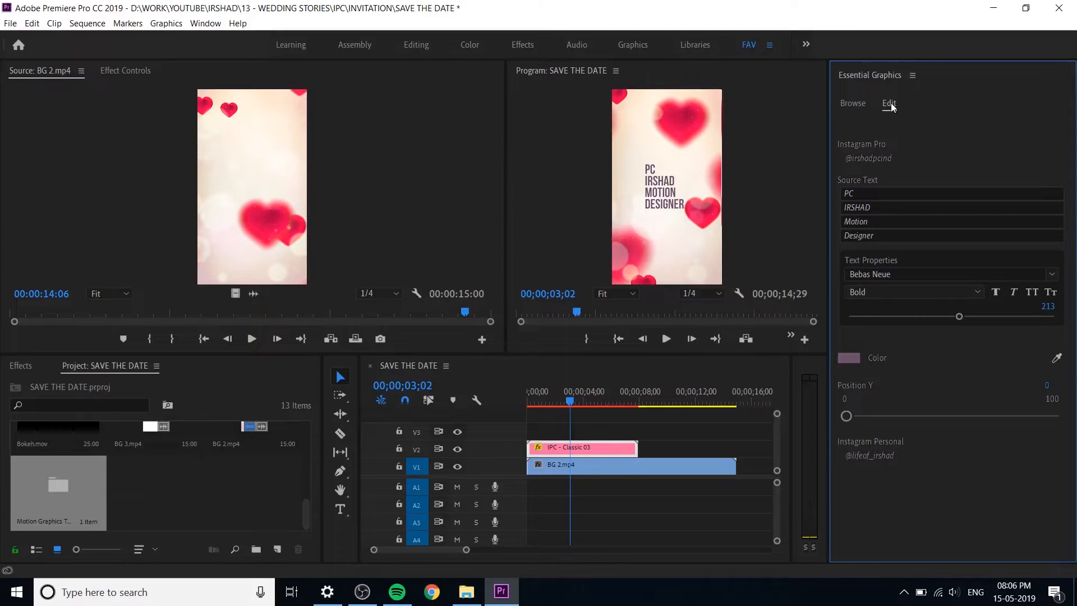
click(897, 193)
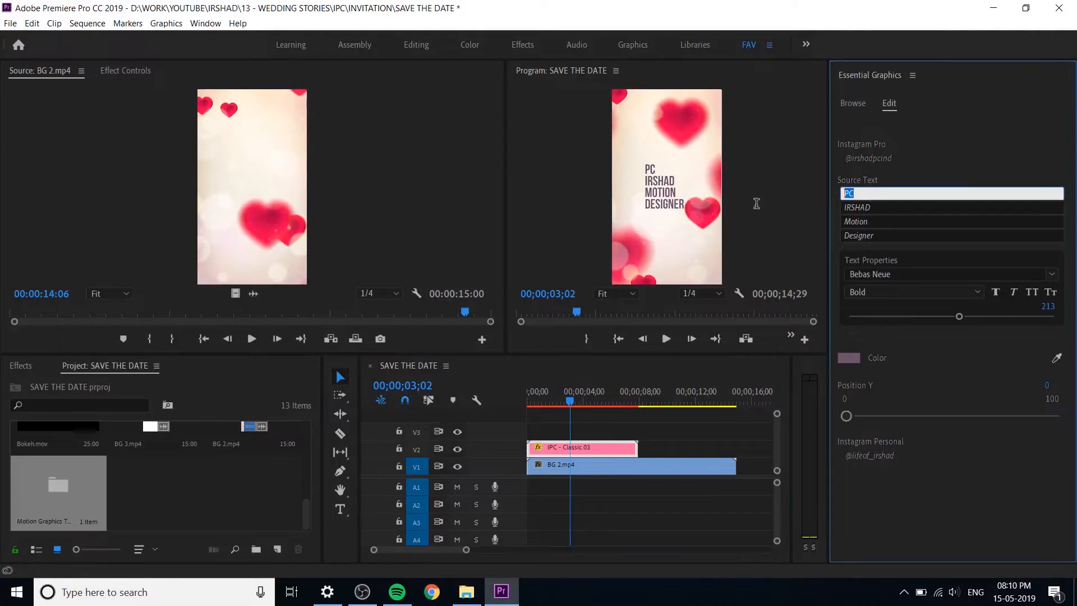
text(PLEASE)
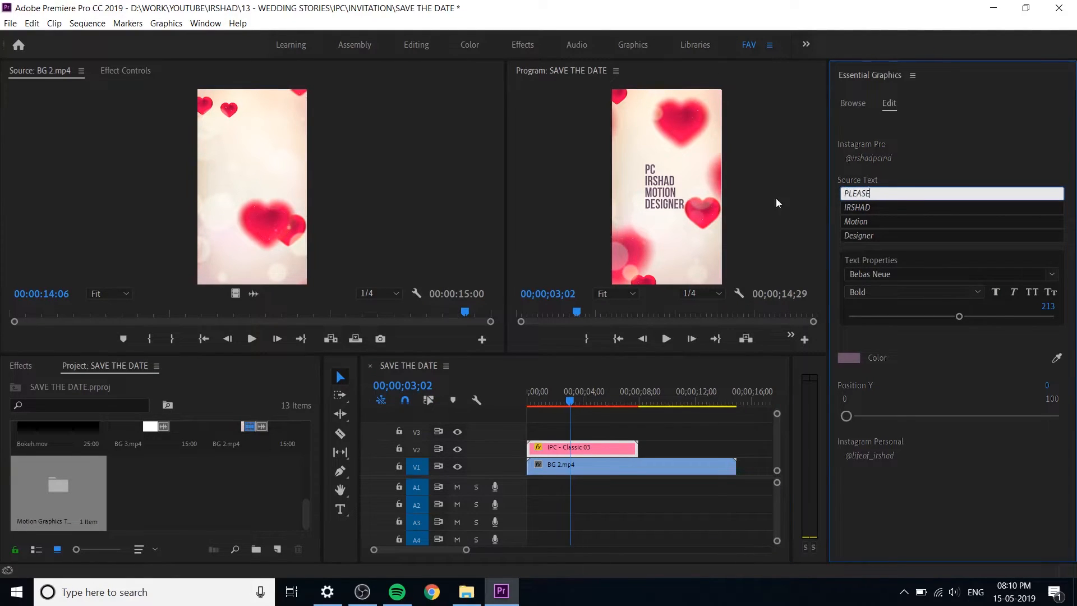
click(896, 207)
key(ctrl+a)
text(JOIN US)
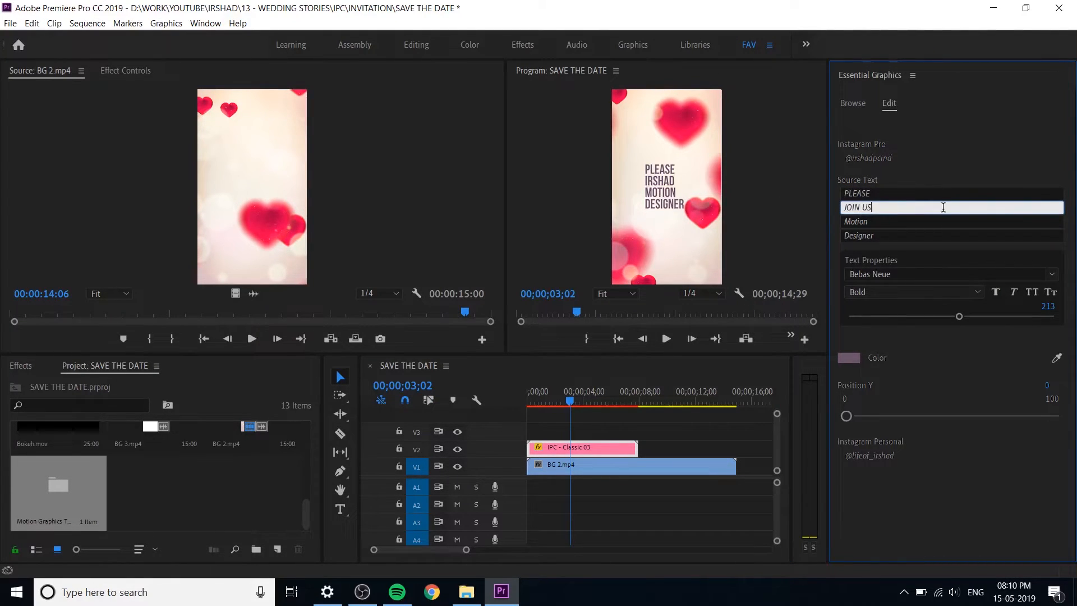
key(Tab)
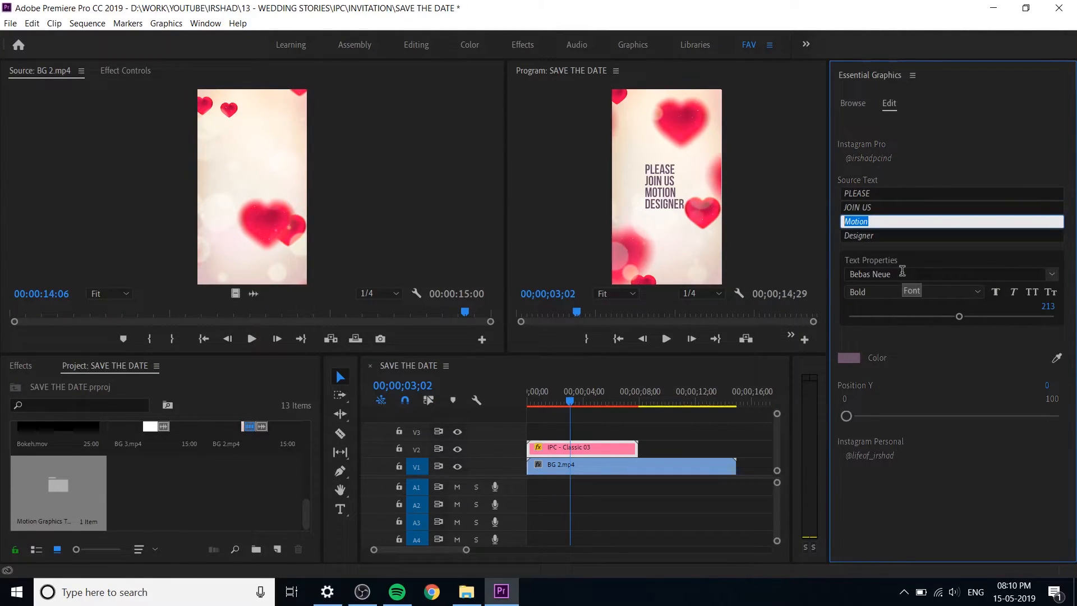
text(FOR THE)
key(Tab)
text(WEDDING )
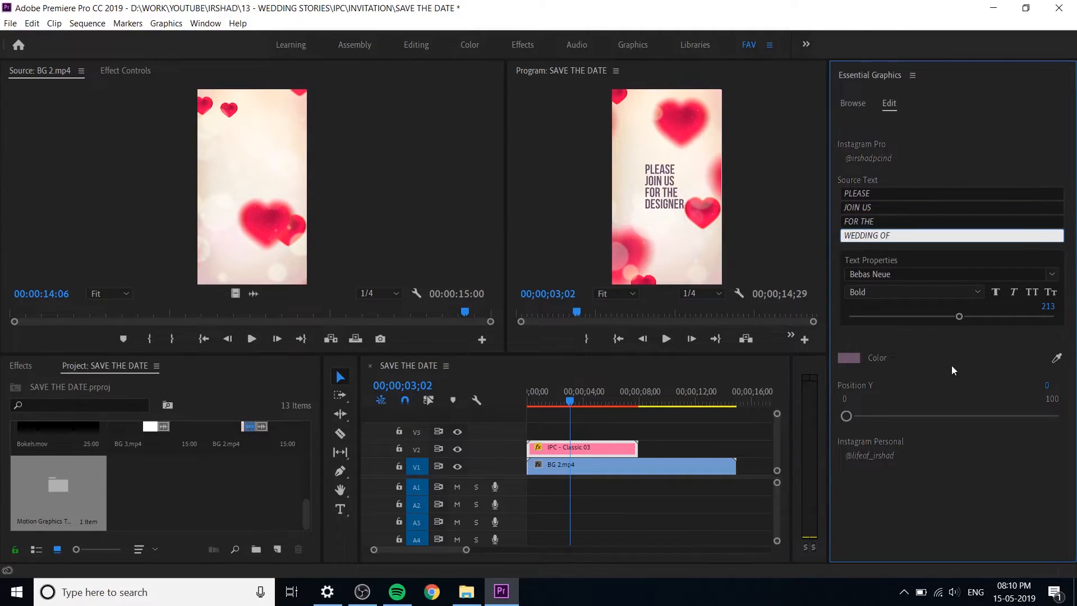
text(OF)
click(957, 352)
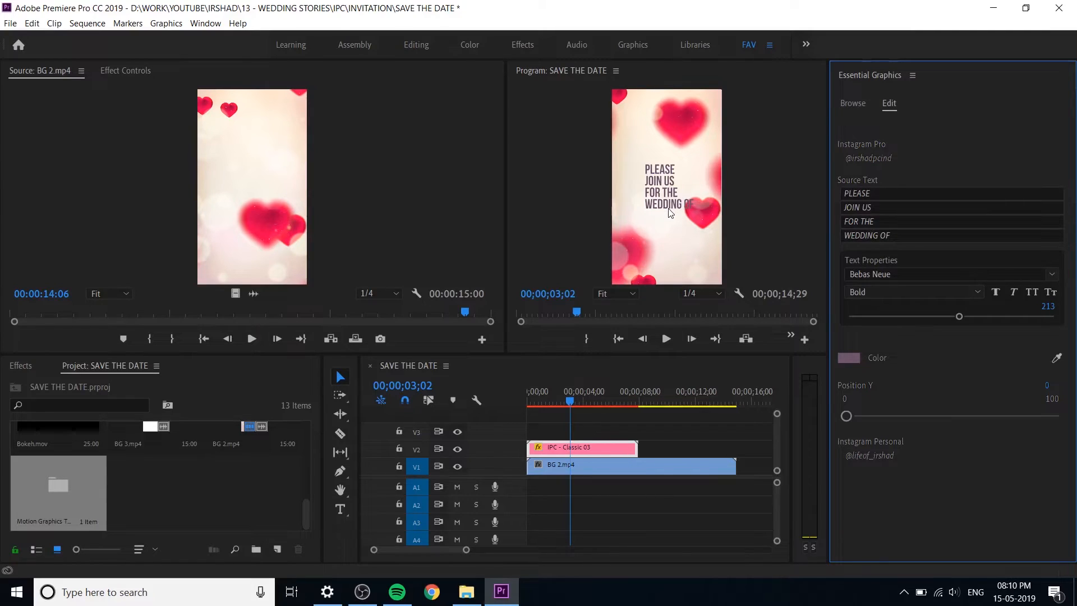
Step: Rearrange the title's source text so the second line reads JOIN US FOR, the third THE WEDDING OF, and the fourth is empty
drag(874, 221, 861, 221)
key(BackSpace)
key(BackSpace)
key(BackSpace)
key(BackSpace)
key(BackSpace)
key(BackSpace)
text(THE)
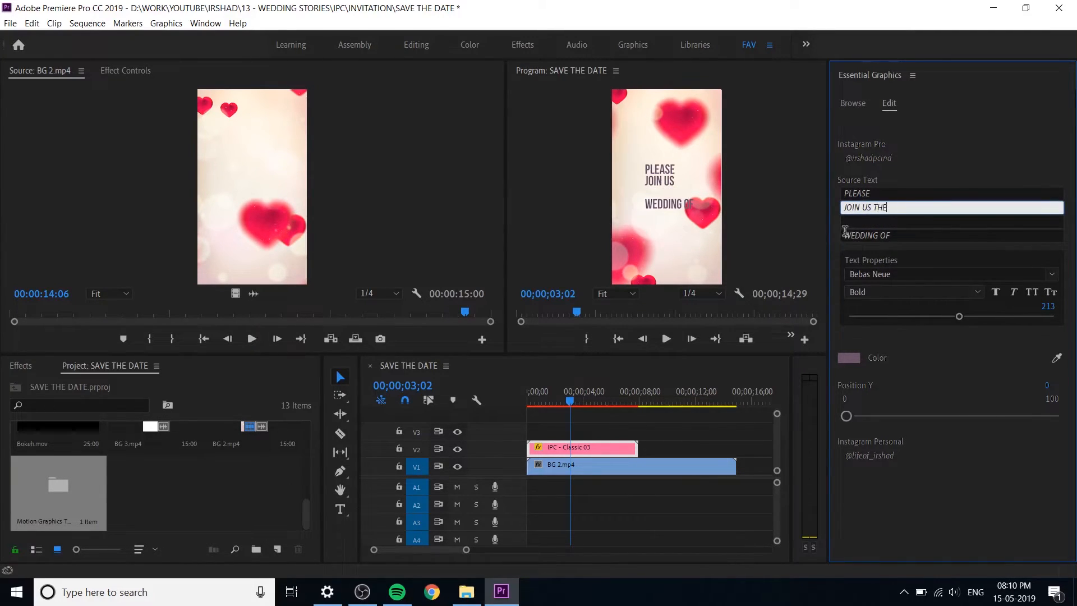
key(Return)
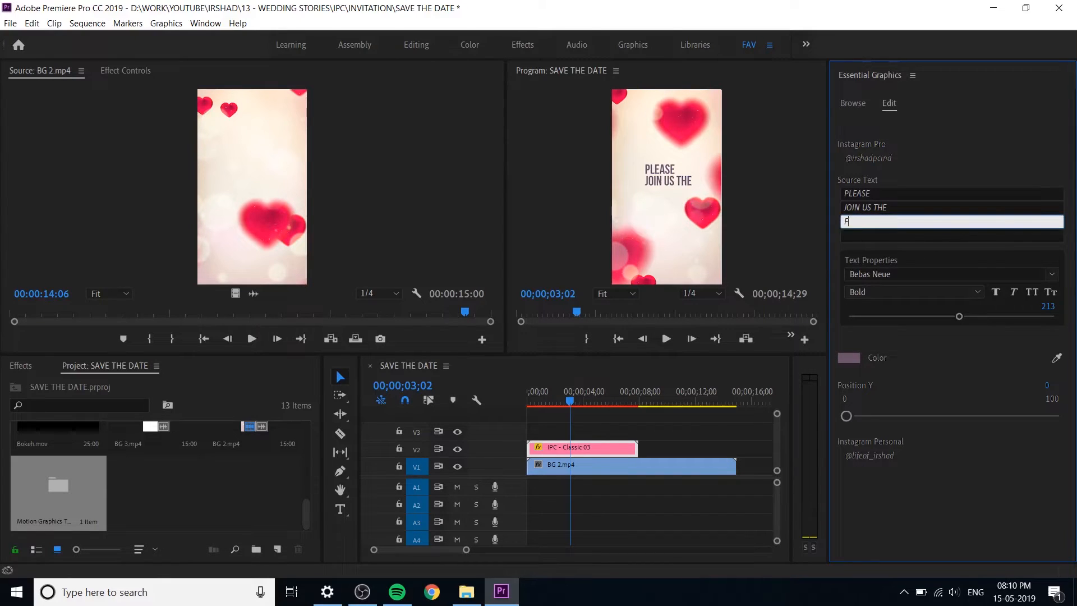
text(FOR THE)
triple_click(885, 221)
text(WEDDING OF)
double_click(880, 205)
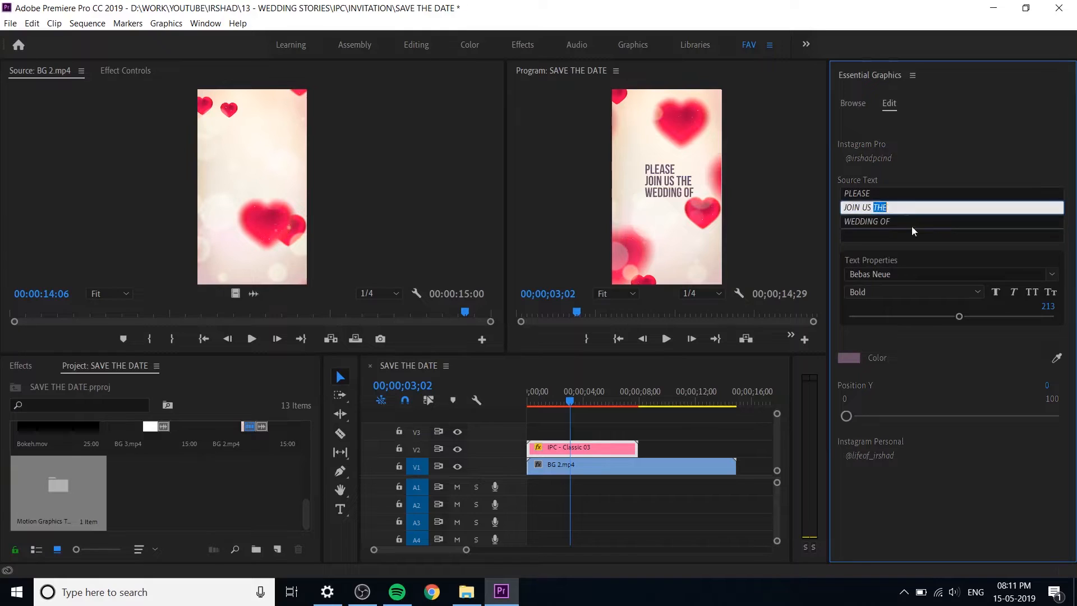
text(FOR)
key(Right)
text(THE)
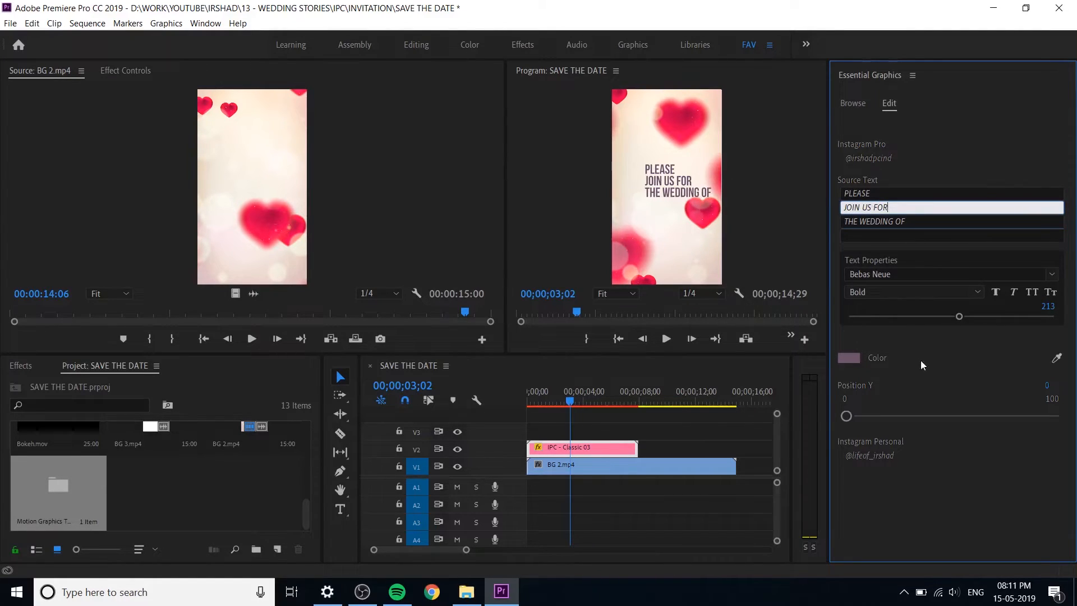
Step: Try a darker shade for the title's text color and undo that color change
click(849, 358)
drag(488, 309, 483, 298)
click(712, 244)
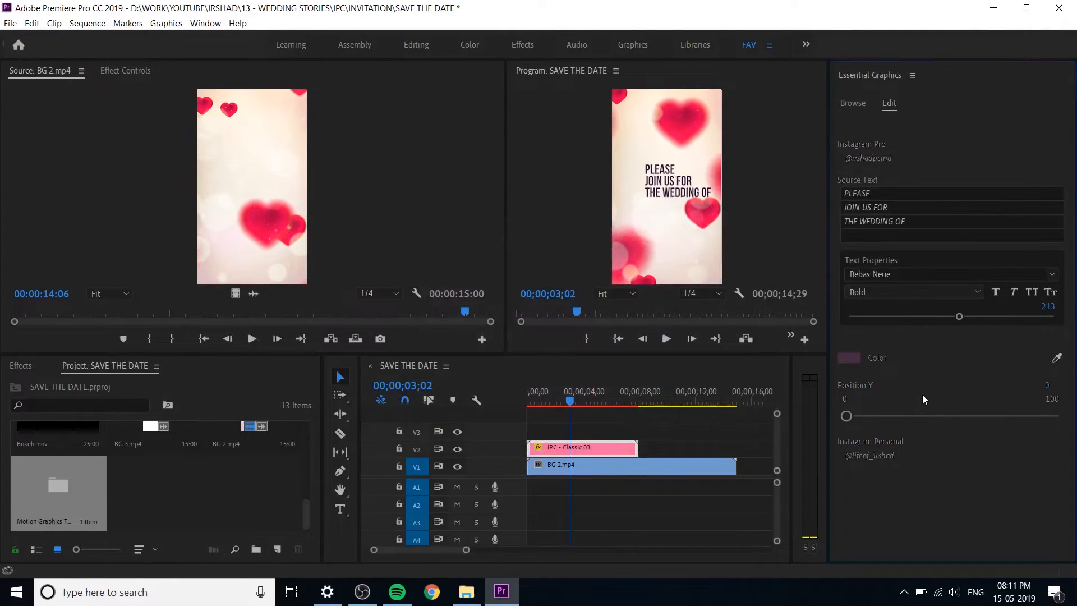
key(ctrl+z)
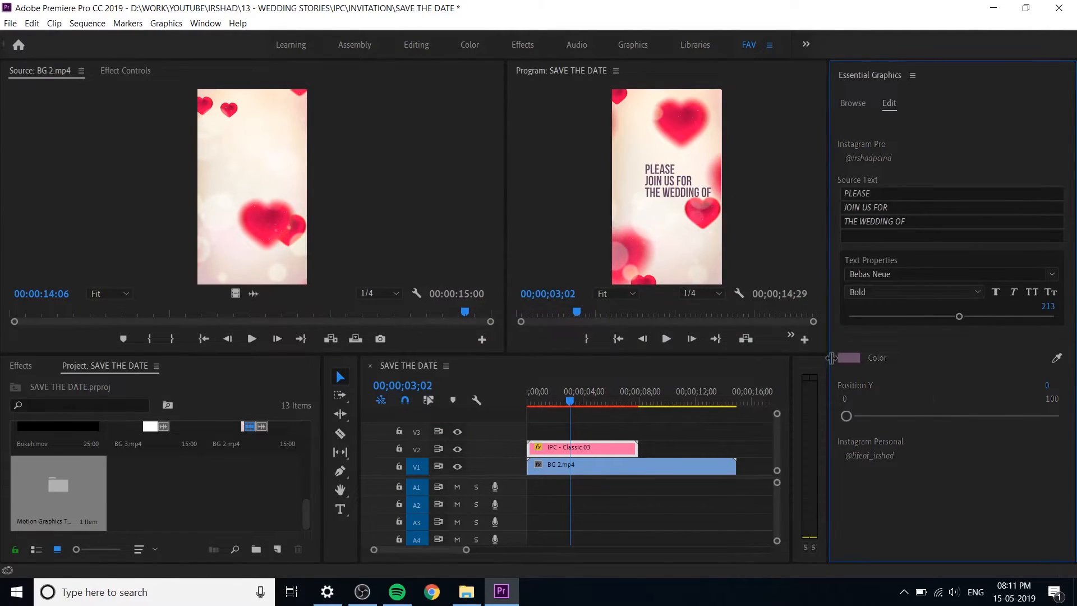
Step: Set the IPC - Classic 03 clip's motion scale to 111.5 and its position to 366.1, 824.0
click(121, 70)
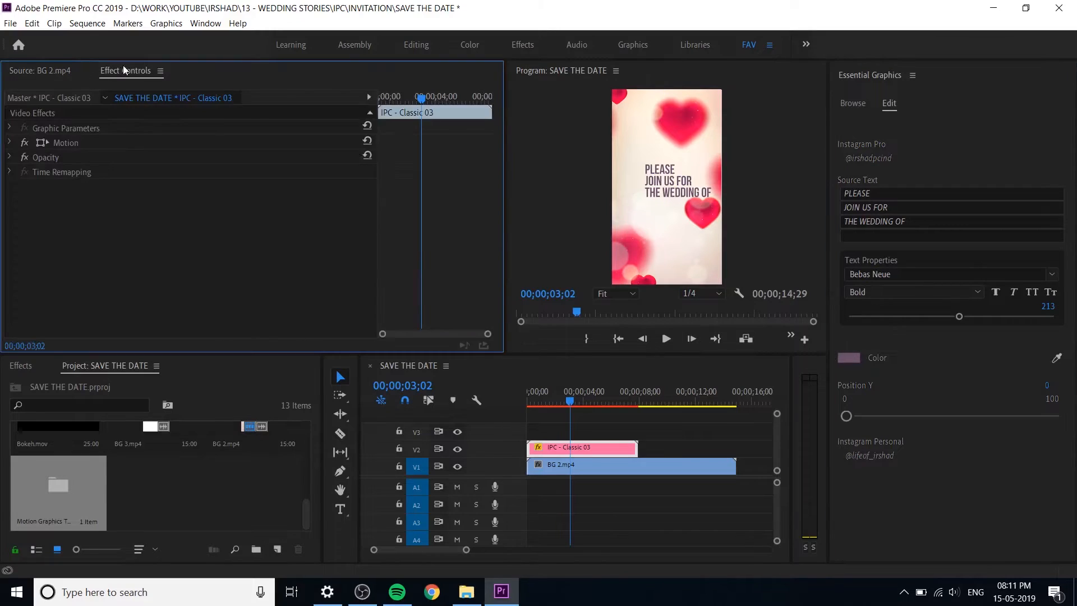
click(11, 142)
drag(195, 173, 91, 157)
key(ctrl+z)
drag(230, 157, 207, 157)
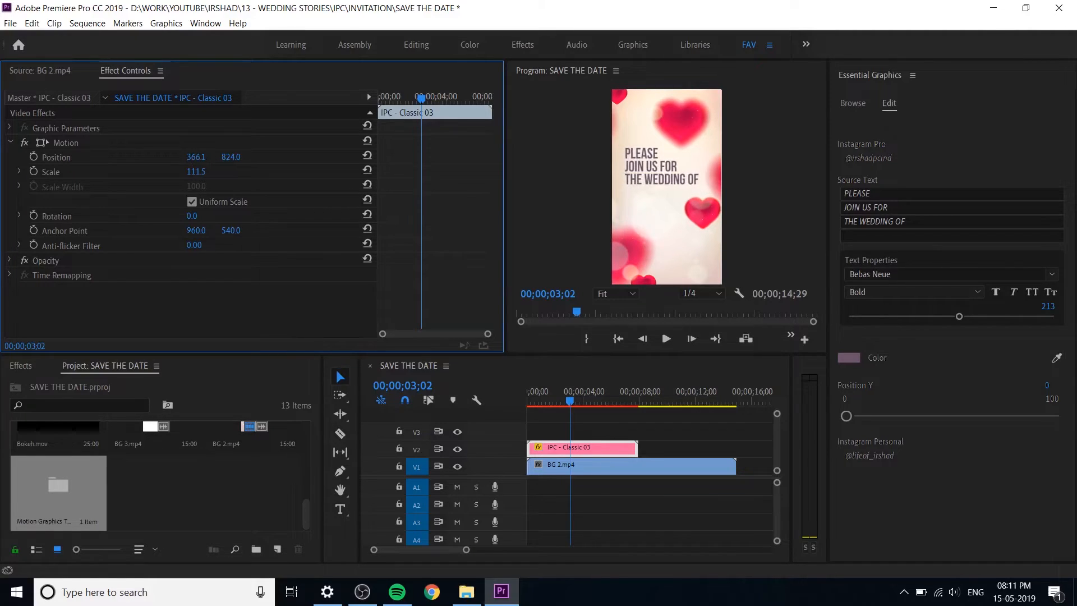
Step: Play the sequence from its beginning to check the repositioned title animation
drag(568, 401, 512, 415)
key(space)
key(space)
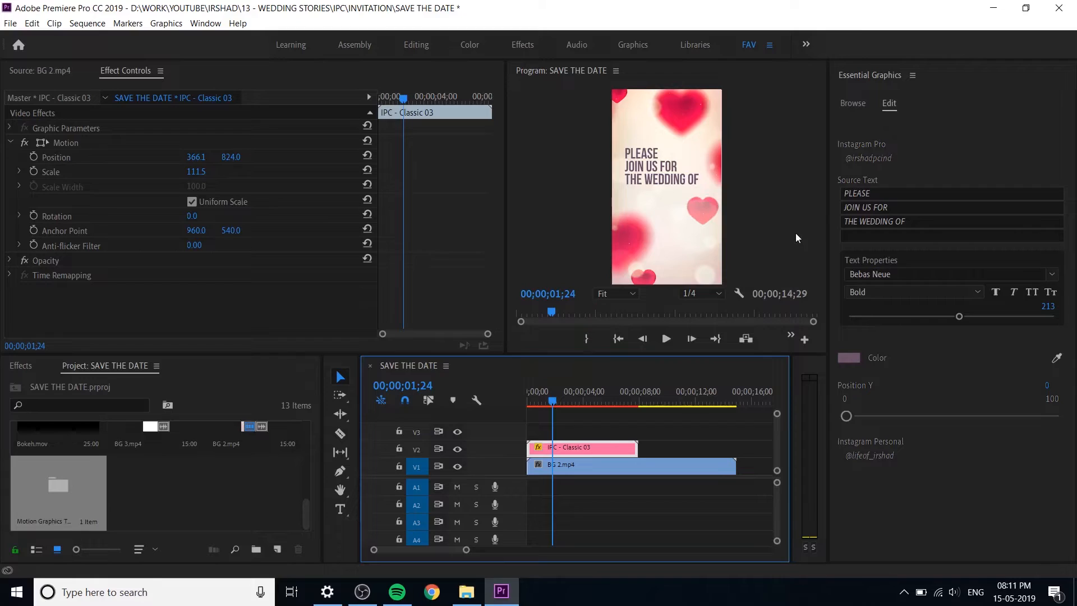
Step: Shorten the title's third source text line to THE WEDDING
double_click(869, 193)
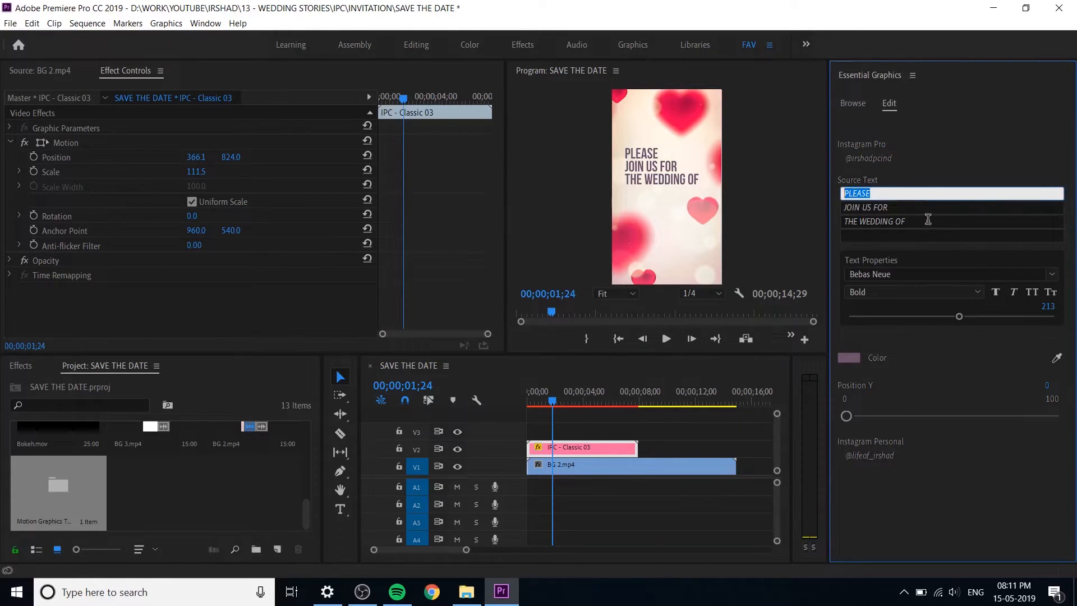
double_click(899, 222)
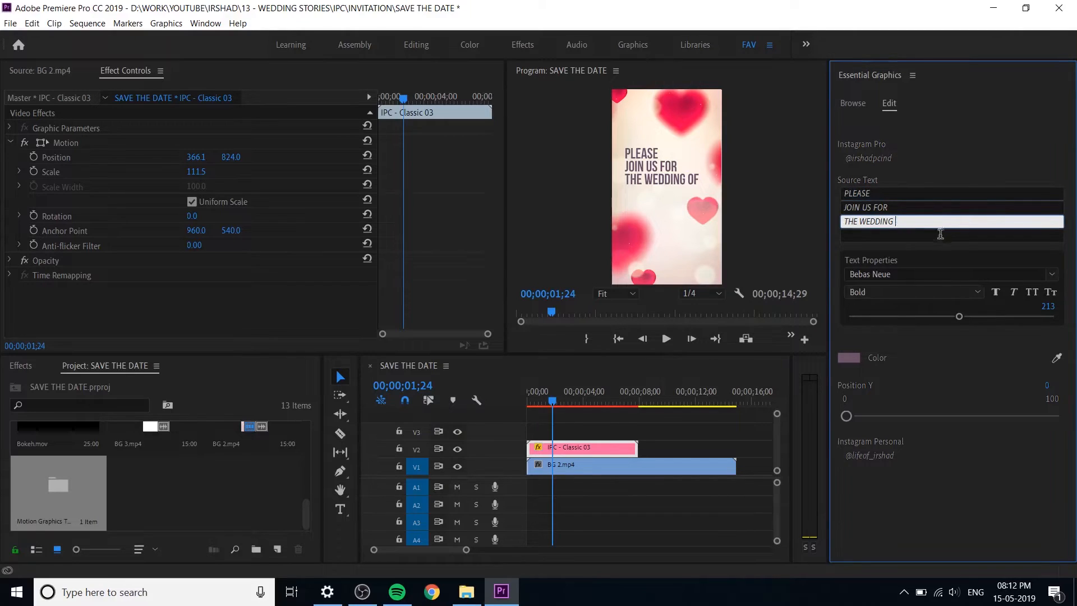
click(963, 502)
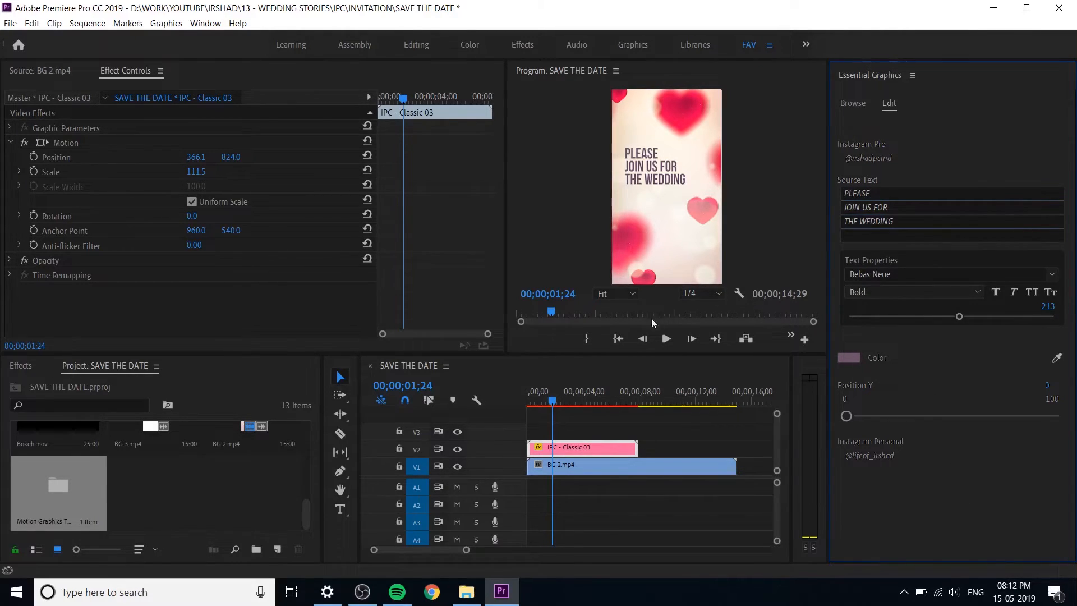
Step: Replay the opening of the sequence to check the shortened title text
click(564, 403)
drag(600, 411, 506, 395)
key(space)
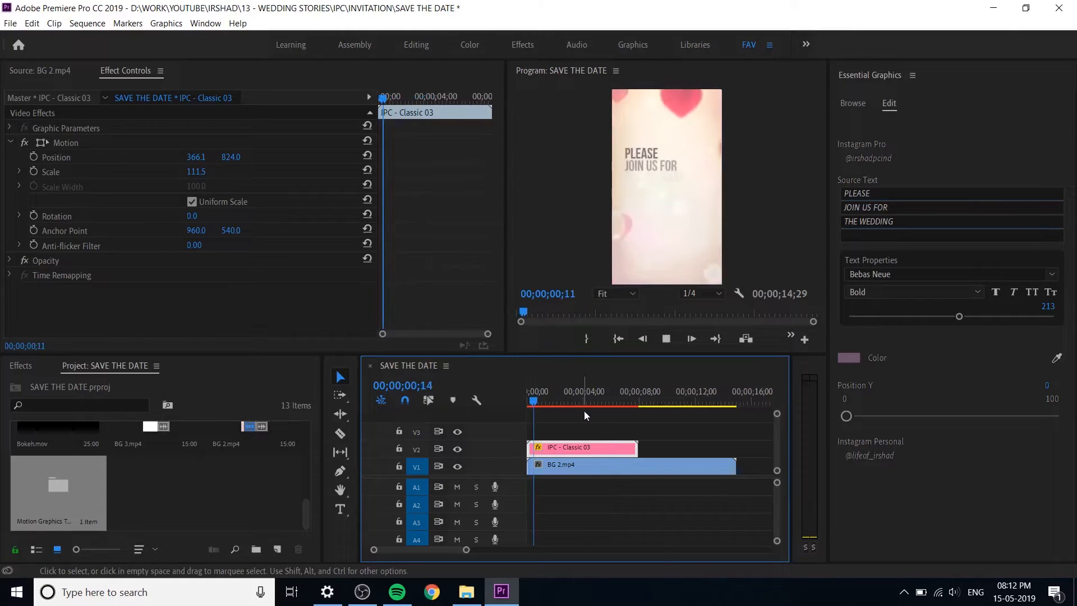
key(space)
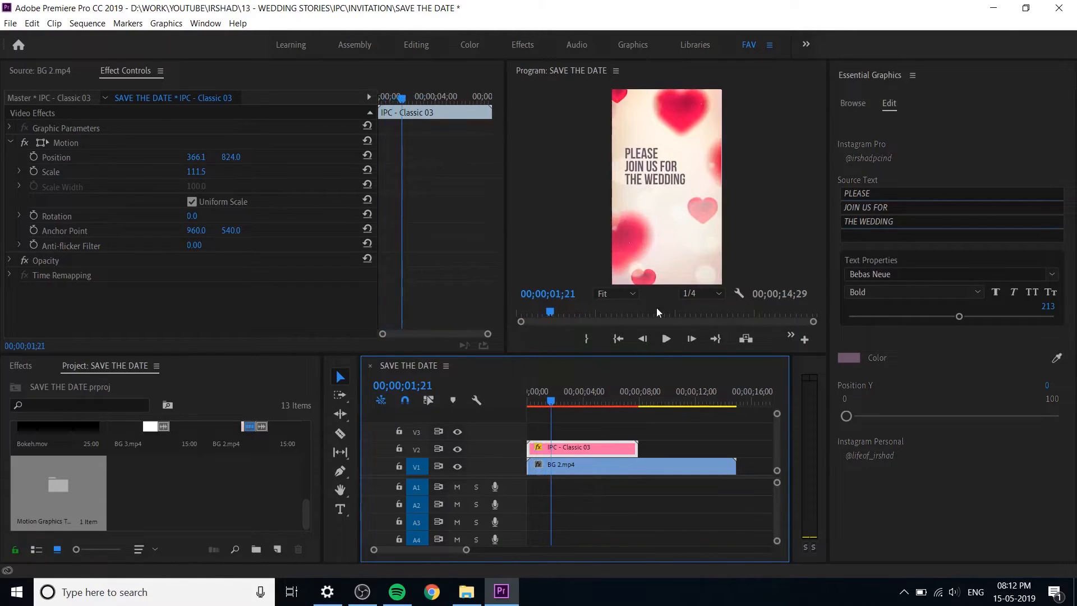
Step: Split the IPC - Classic 03 title on V2 at 00;00;02;27 and delete the part after the cut
click(577, 497)
key(minus)
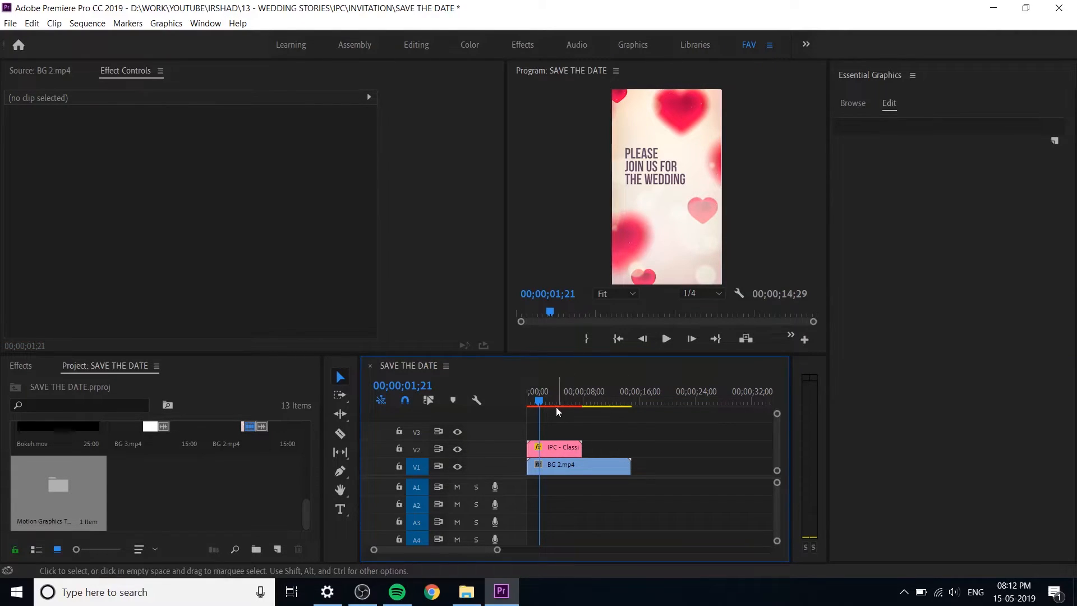
mouse_move(560, 398)
mouse_down()
mouse_move(584, 412)
mouse_move(508, 392)
mouse_move(548, 407)
mouse_up()
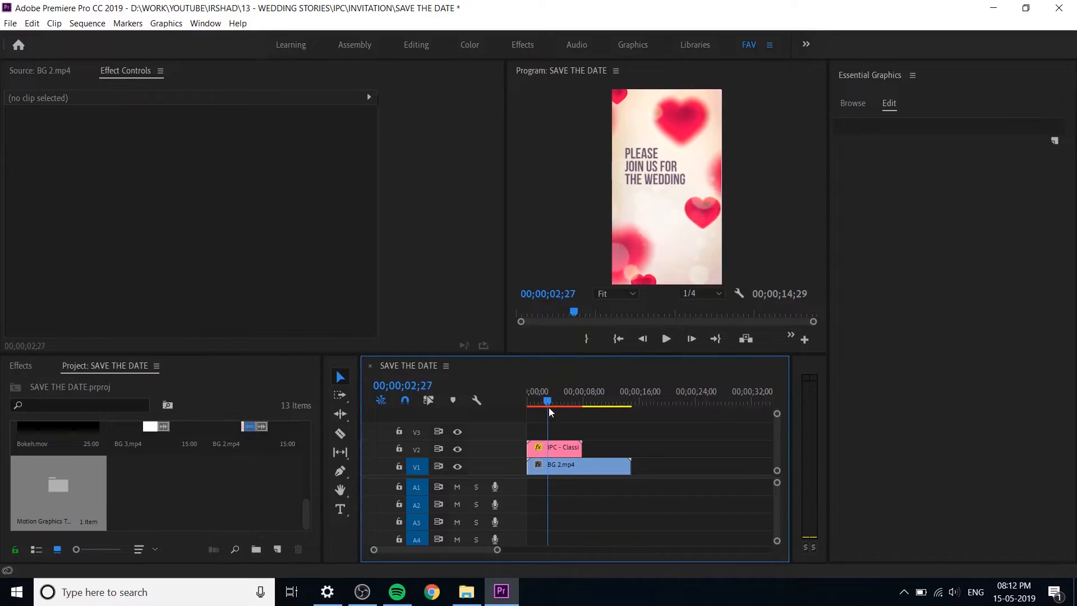
click(543, 447)
right_click(562, 450)
click(424, 442)
click(340, 433)
click(548, 447)
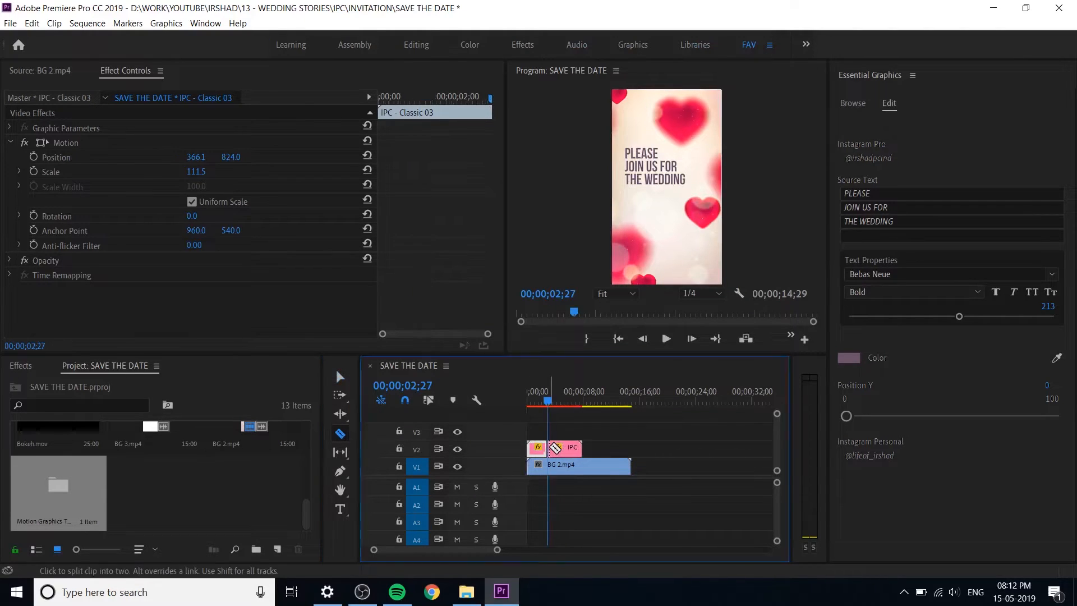
click(340, 376)
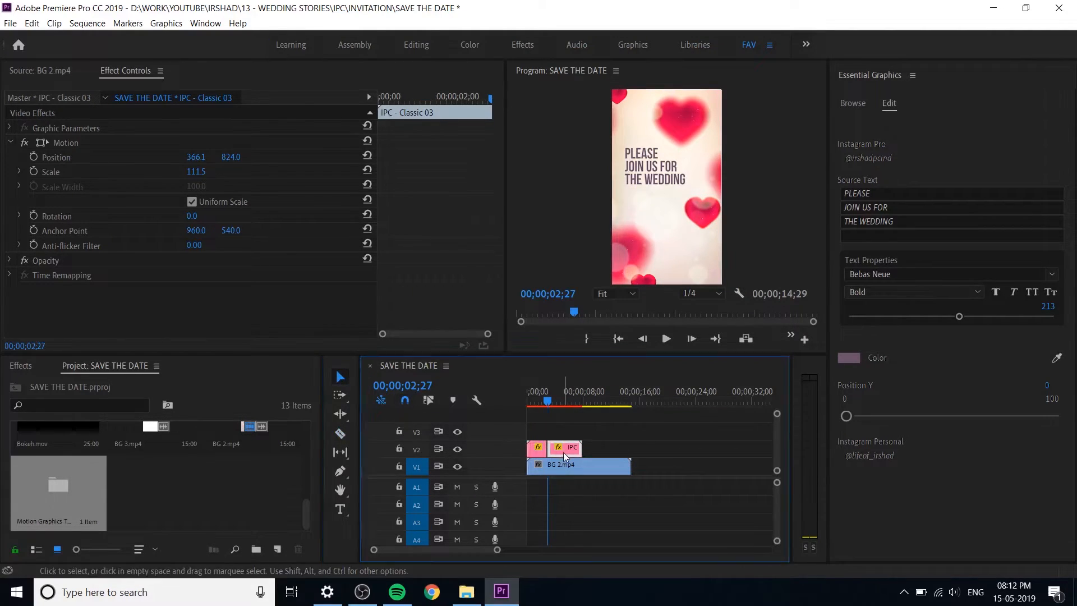
key(Delete)
Step: Extend the remaining title clip to a duration of 00;00;03;15 and duplicate it further along V2
drag(546, 402, 523, 399)
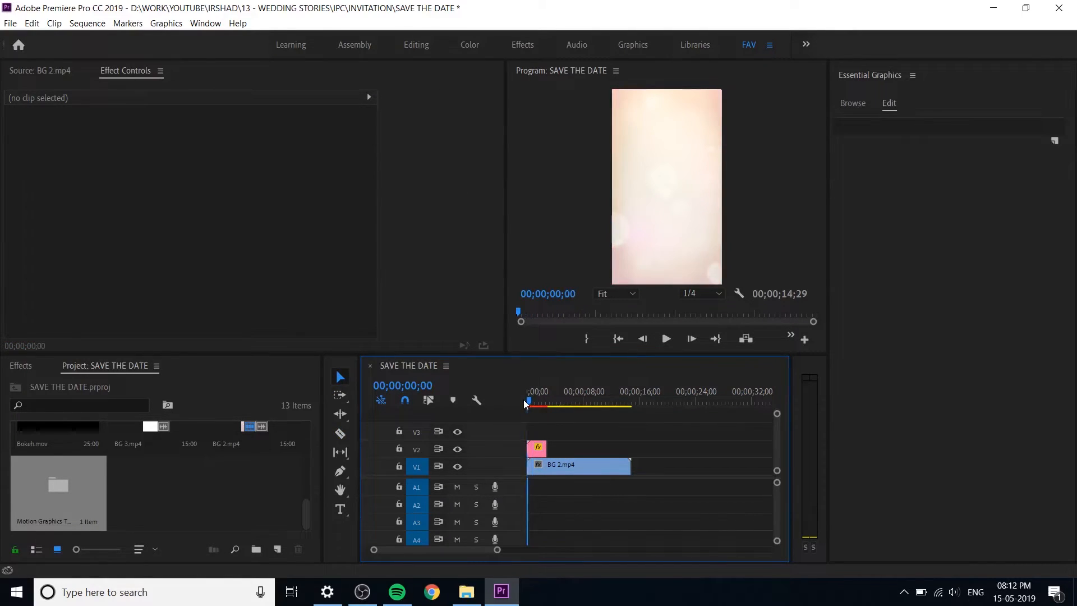
click(543, 454)
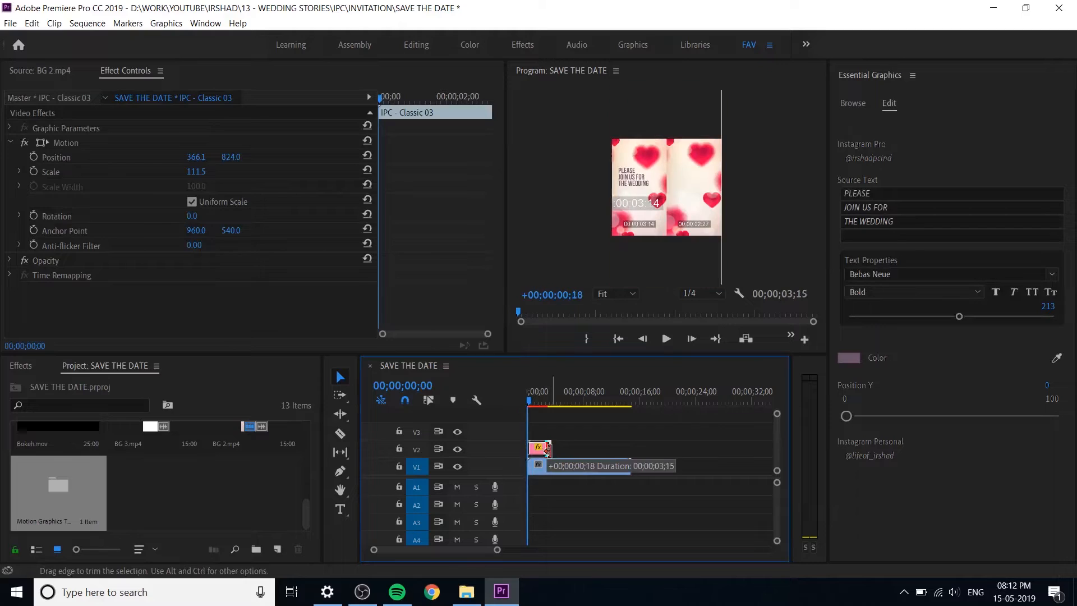
drag(542, 453, 585, 452)
Step: Ripple delete the gap between the two title clips on V2
right_click(564, 449)
right_click(563, 449)
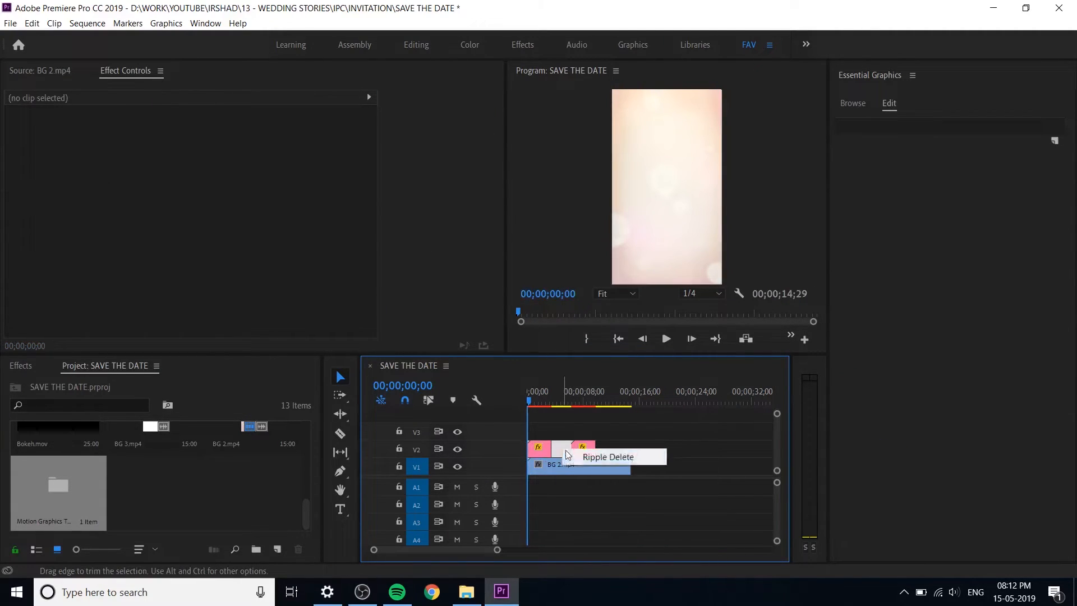
click(587, 458)
Step: Ripple delete the gap on V2 and reverse the speed of the second IPC - Classic 03 title clip
right_click(563, 450)
click(570, 448)
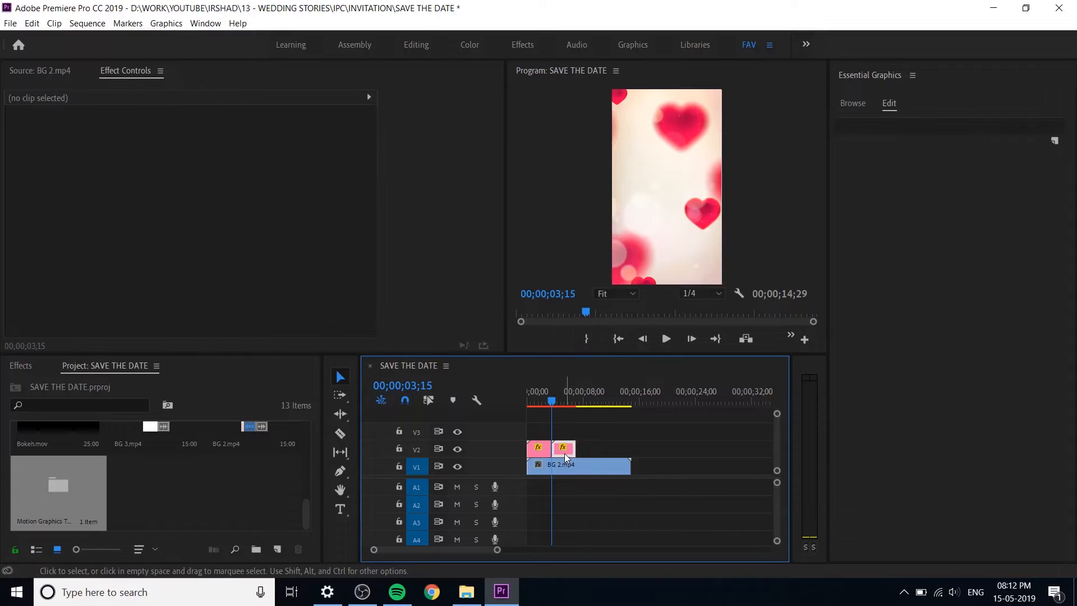
right_click(565, 453)
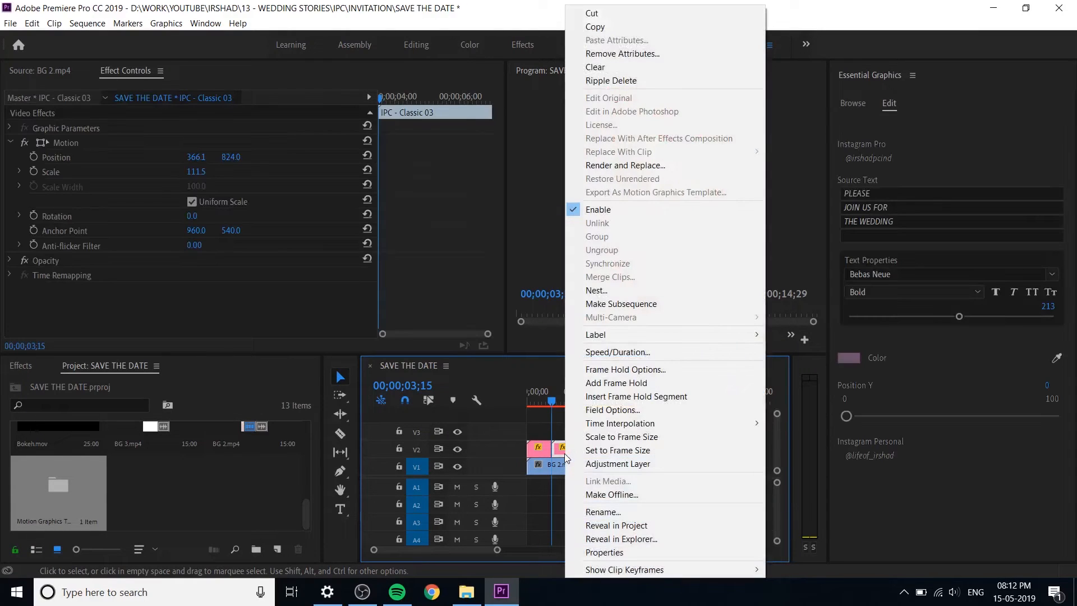
click(634, 352)
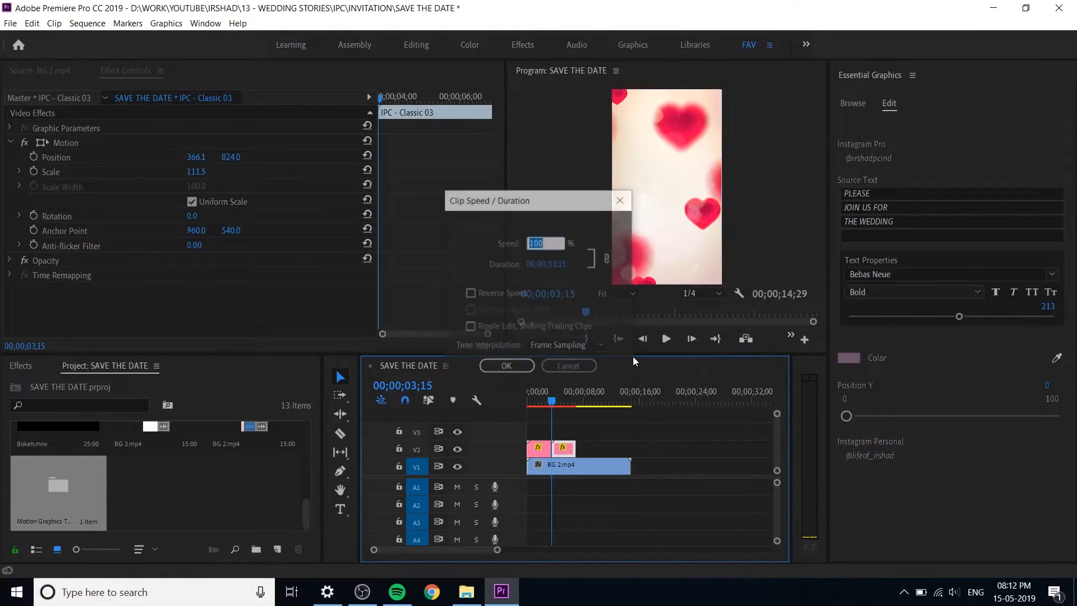
click(503, 294)
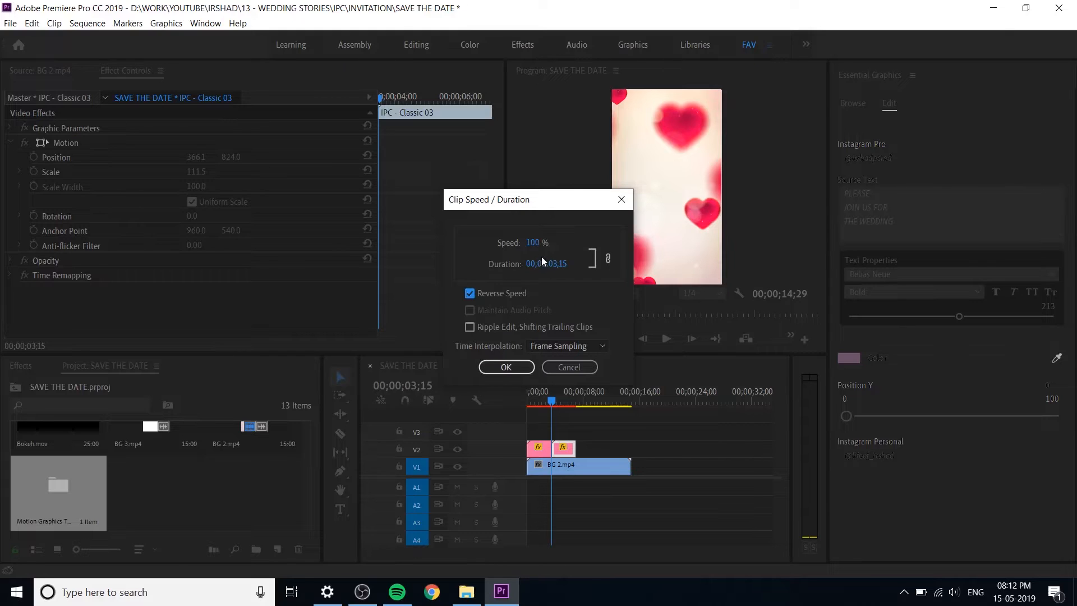
click(505, 366)
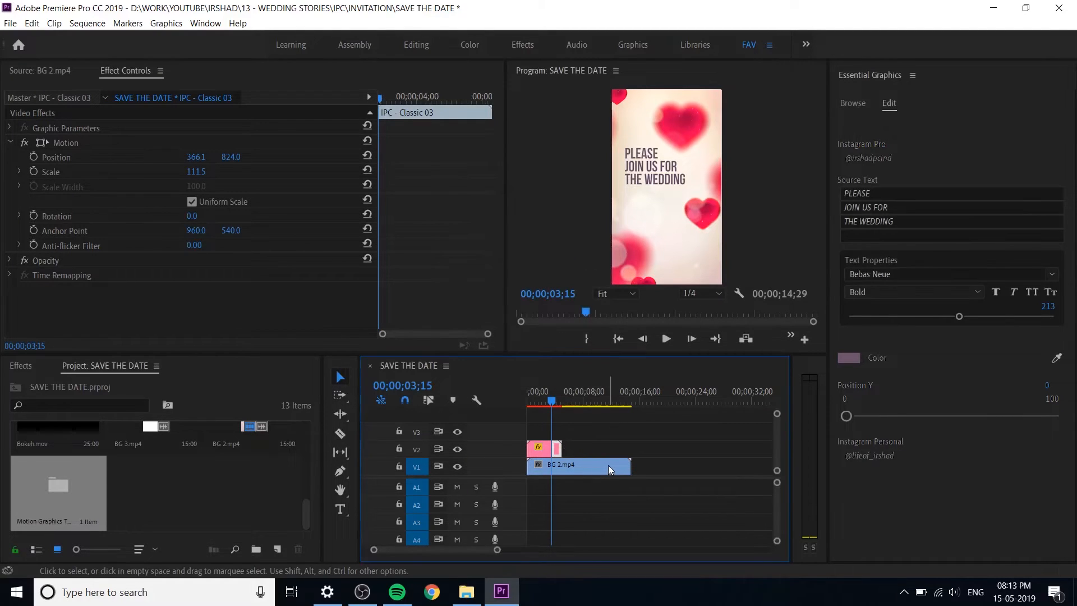
Step: Lengthen the first title clip on V2 and place the reversed title clip directly after it
key(=)
drag(654, 452, 729, 451)
drag(622, 452, 684, 447)
key(minus)
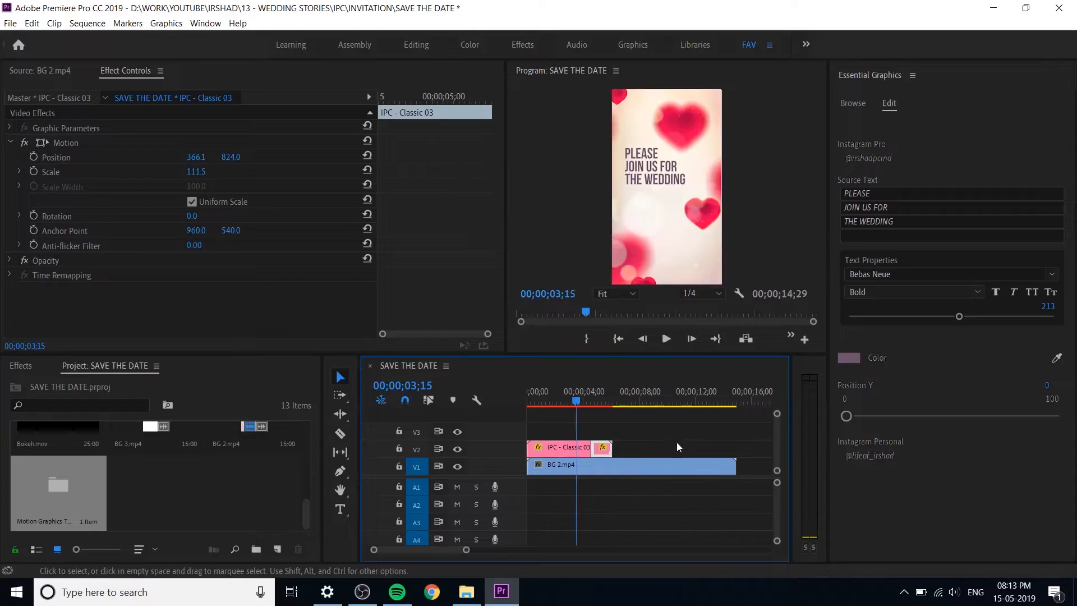
Step: Preview the opening titles, then shorten the first title clip on V2 and keep the reversed clip adjoining its end
drag(576, 396, 529, 396)
key(space)
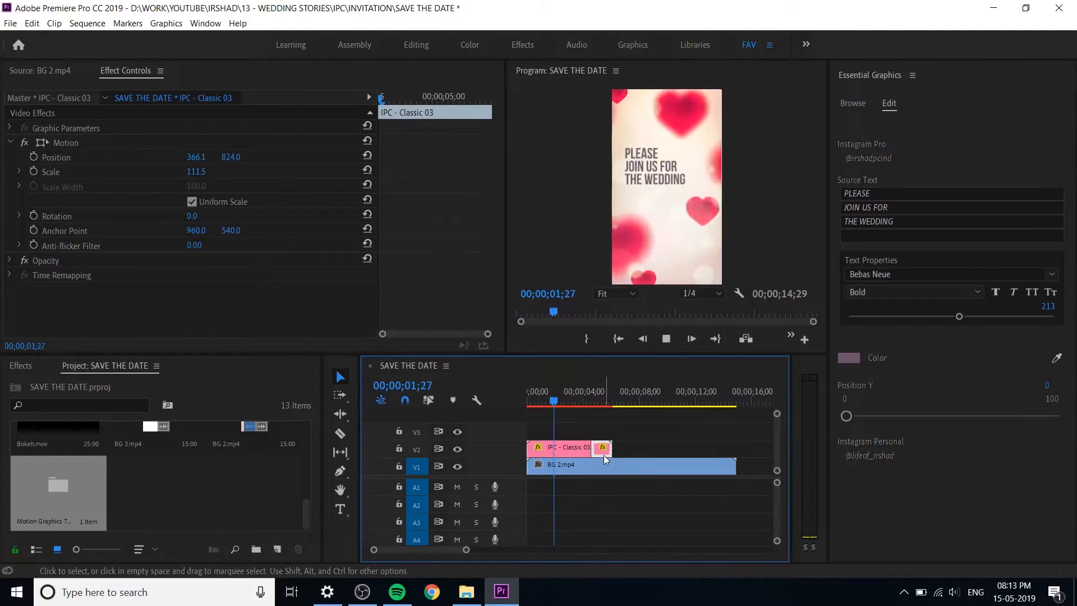
key(space)
mouse_move(589, 450)
mouse_down()
mouse_move(569, 450)
mouse_move(593, 453)
mouse_up()
click(603, 454)
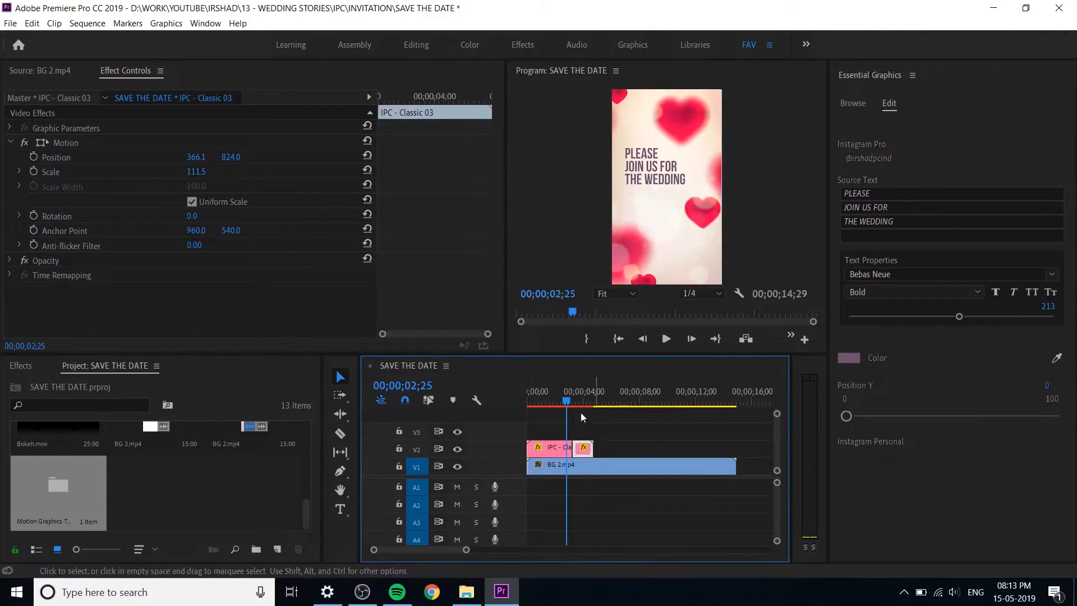
Step: Play the titles from the start and recheck the join and the reversed text animation
drag(558, 399, 504, 414)
key(space)
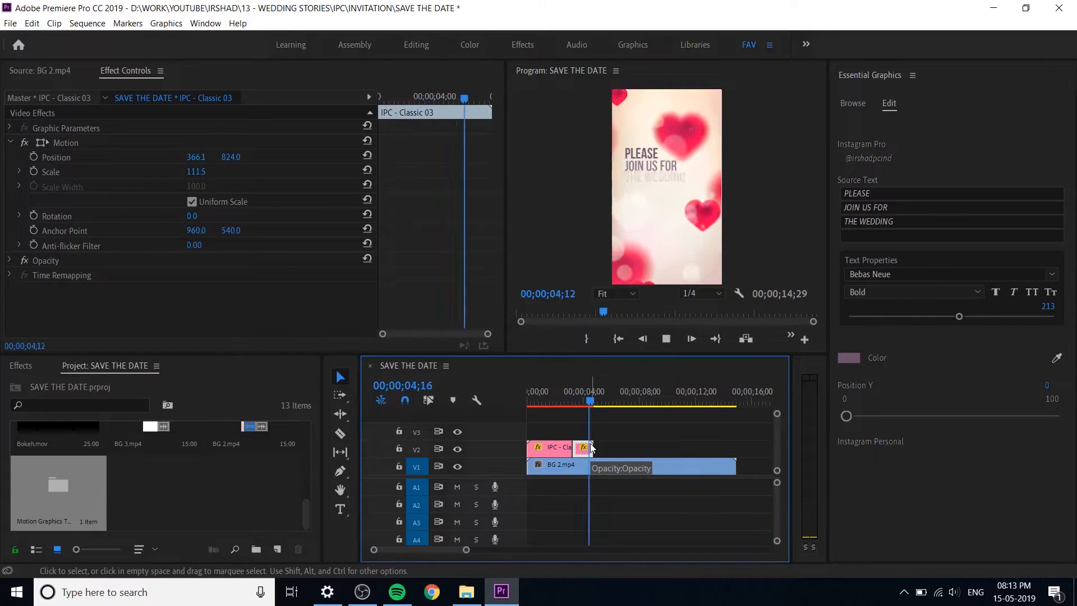
key(space)
drag(585, 399, 560, 402)
key(space)
key(space)
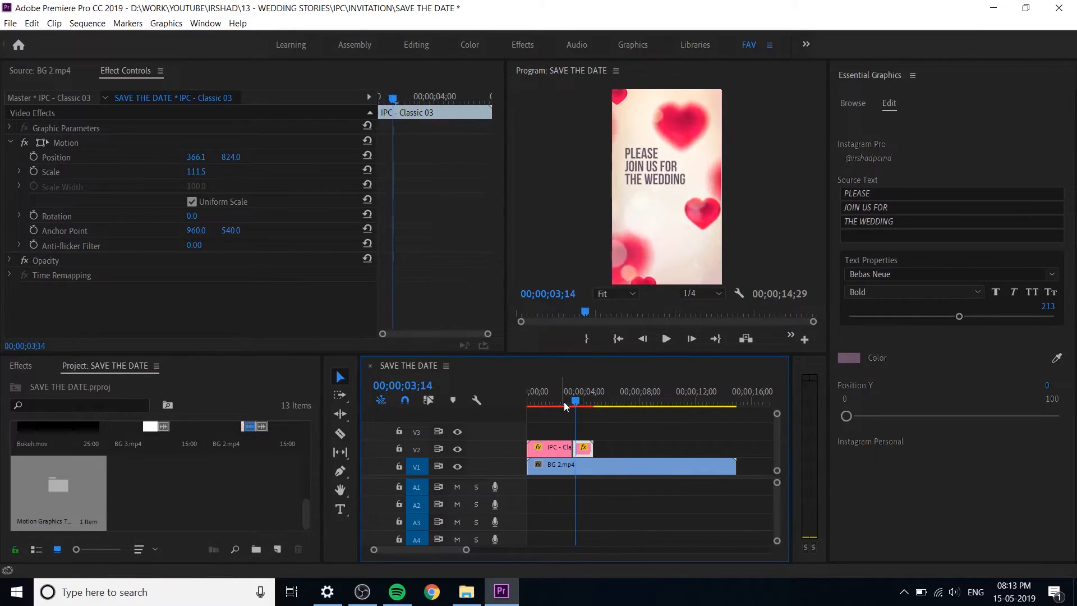
drag(574, 400, 587, 405)
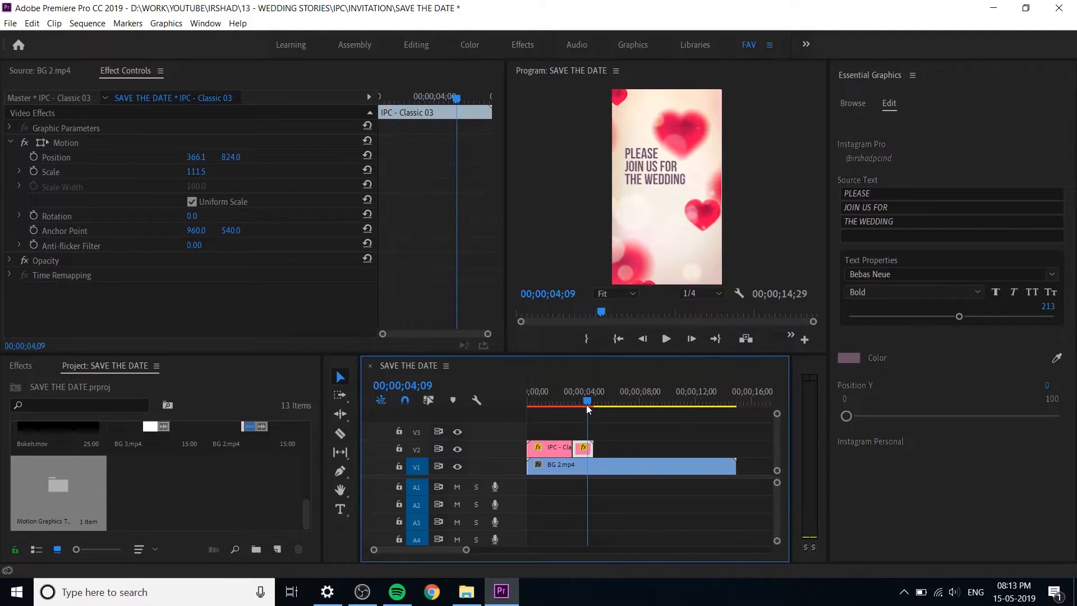
Step: Rate-stretch the end of the reversed title clip on V2 to make it longer, and replay the text exit
key(r)
mouse_move(593, 449)
mouse_down()
mouse_move(608, 447)
mouse_move(594, 445)
mouse_up()
key(v)
key(b)
key(v)
click(570, 388)
key(space)
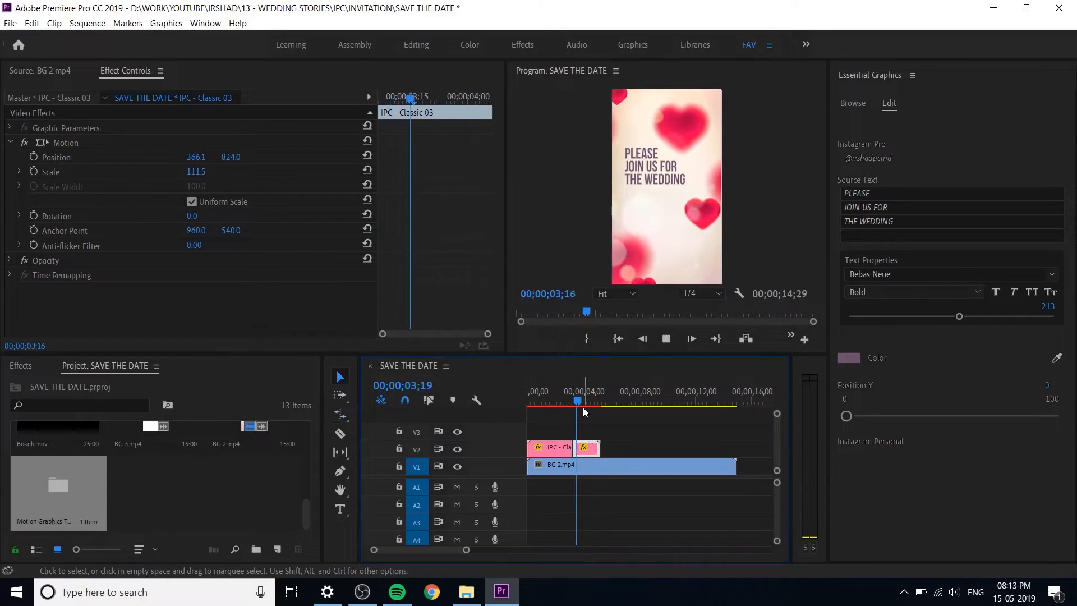
key(space)
key(space)
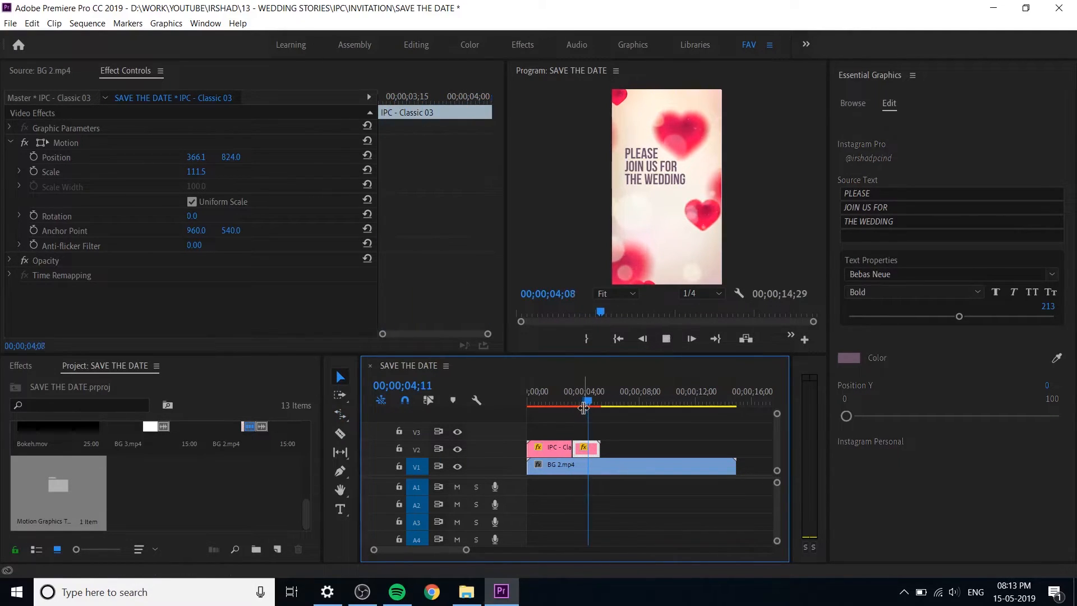
key(space)
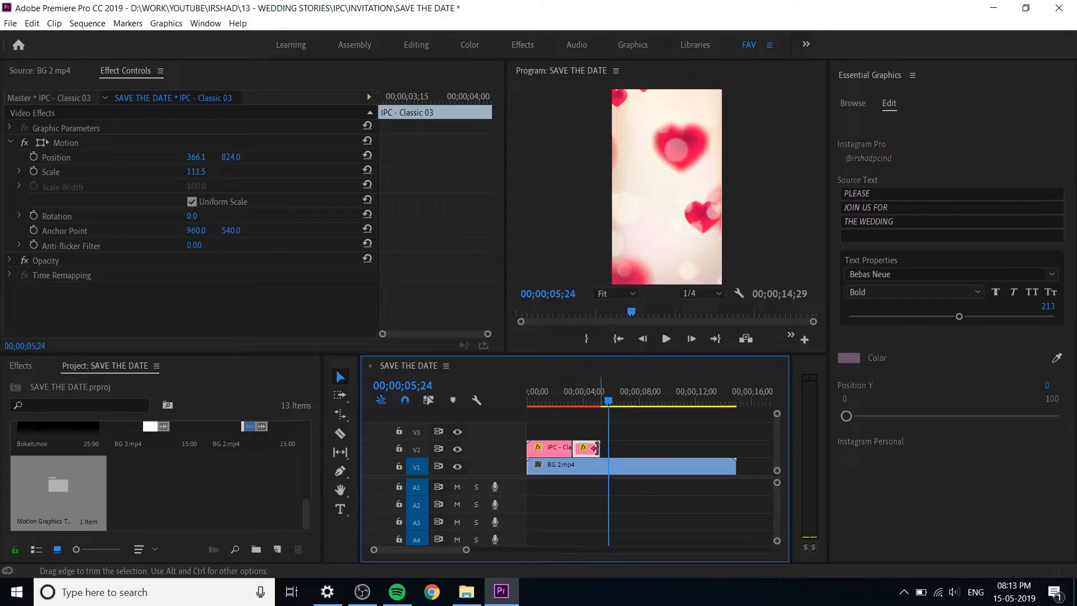
Step: Split the reversed title at 00;00;04;03, delete the part before the cut, and rate-stretch the remainder back to the first title
drag(578, 402, 586, 403)
key(ctrl+k)
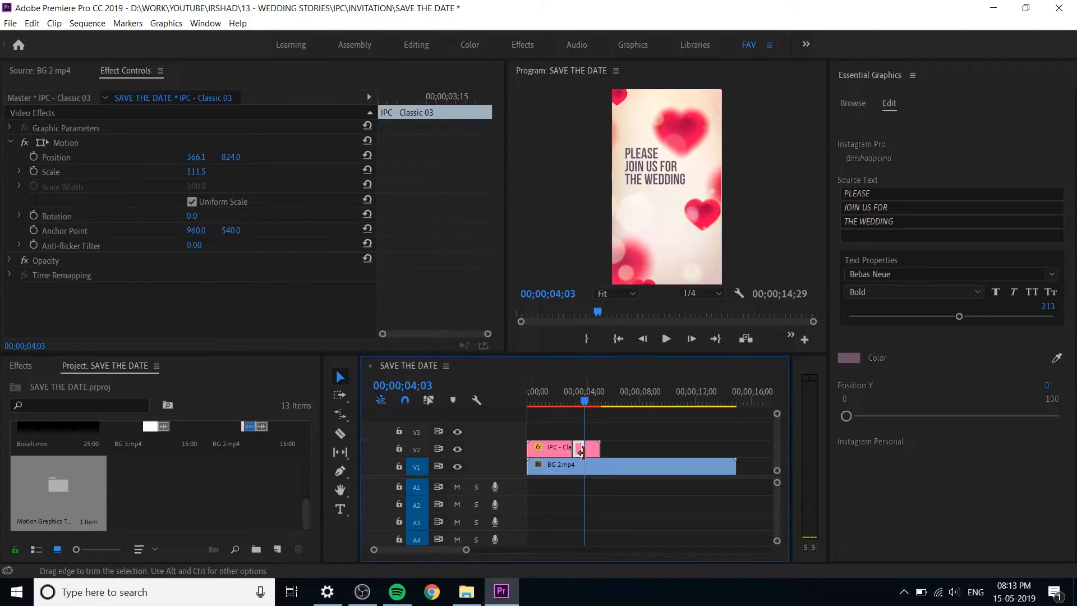
click(586, 449)
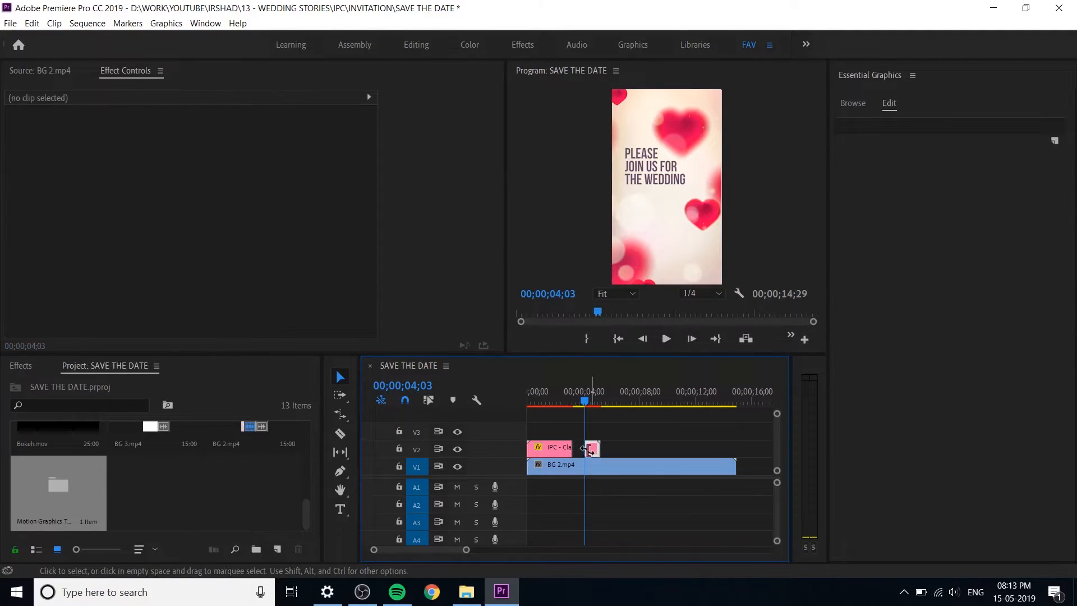
key(r)
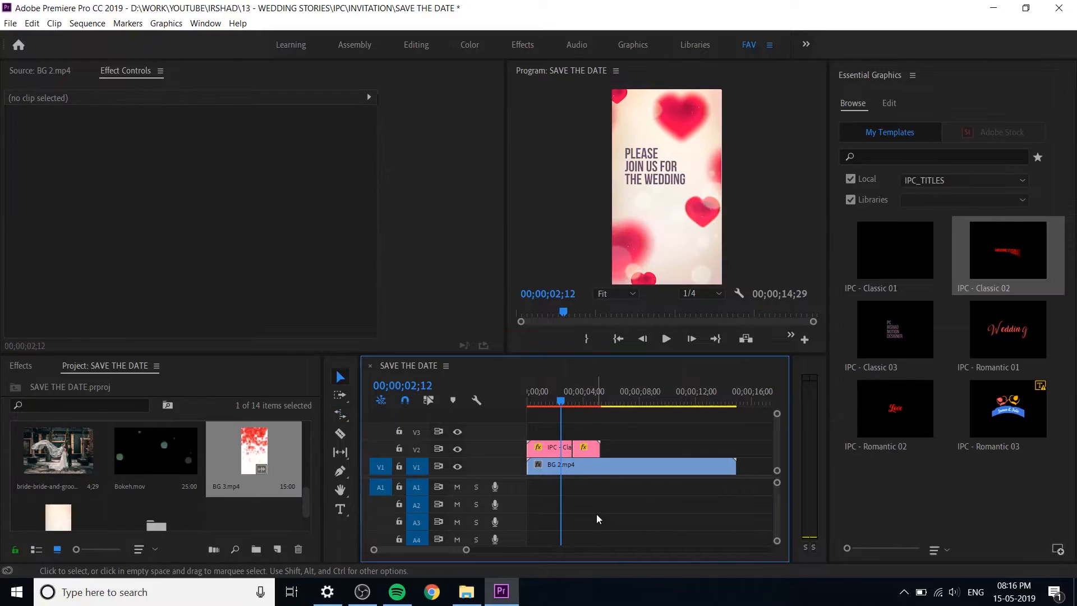
Step: Draw a rectangle below the title text in the program frame, with its corner at about 208, 1153
click(225, 513)
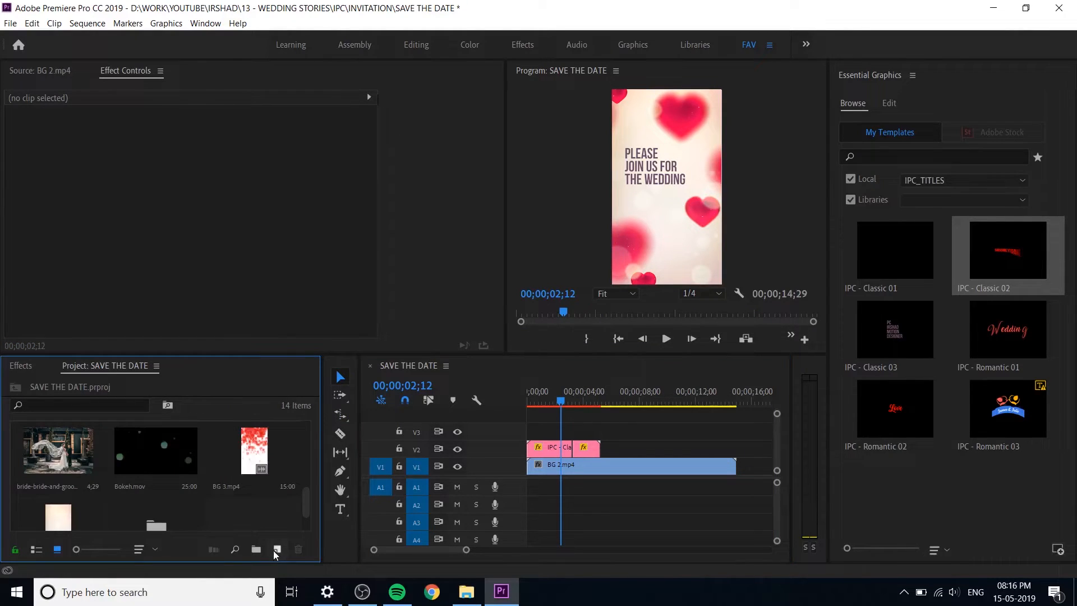
click(340, 472)
click(387, 486)
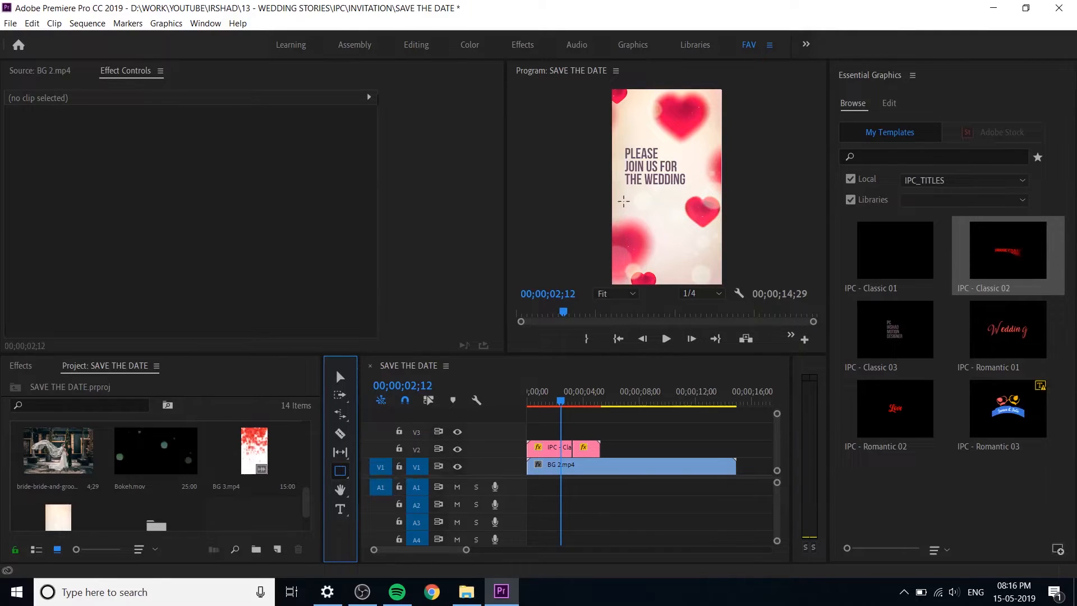
drag(632, 206, 698, 227)
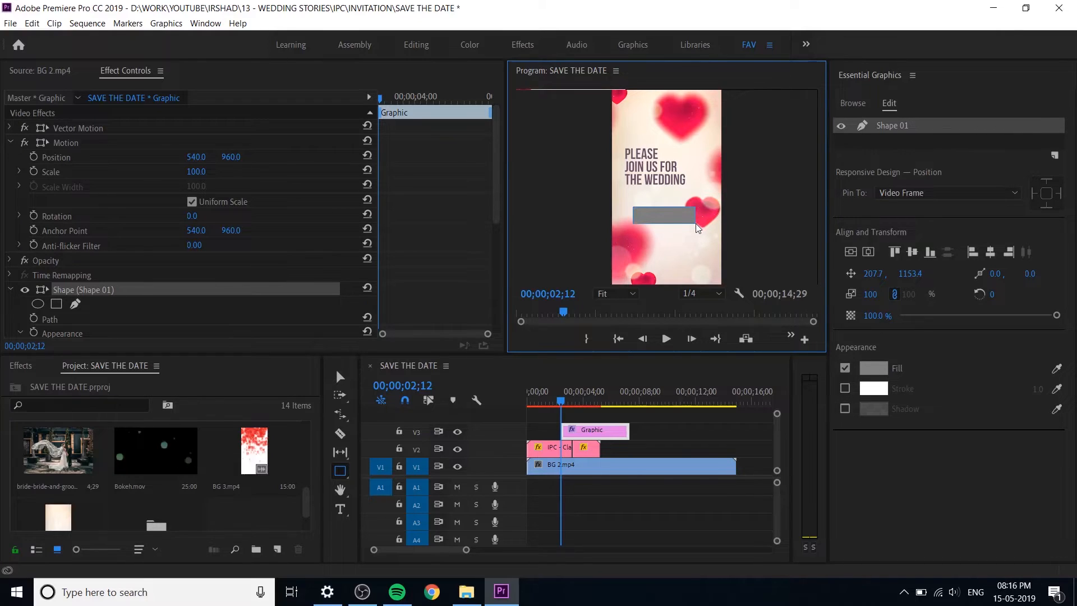
drag(696, 224, 696, 226)
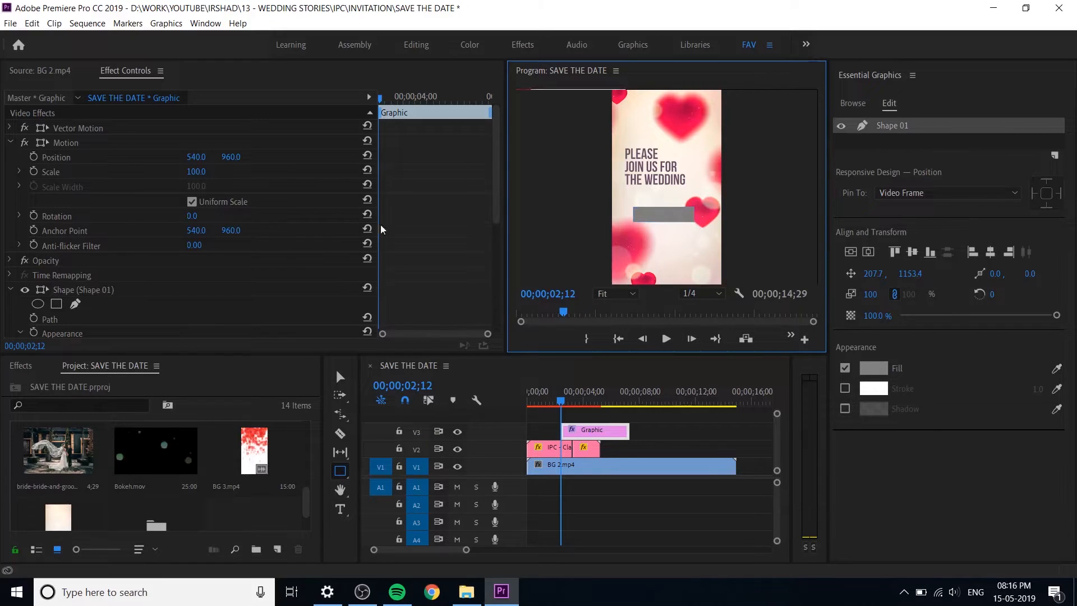
click(340, 376)
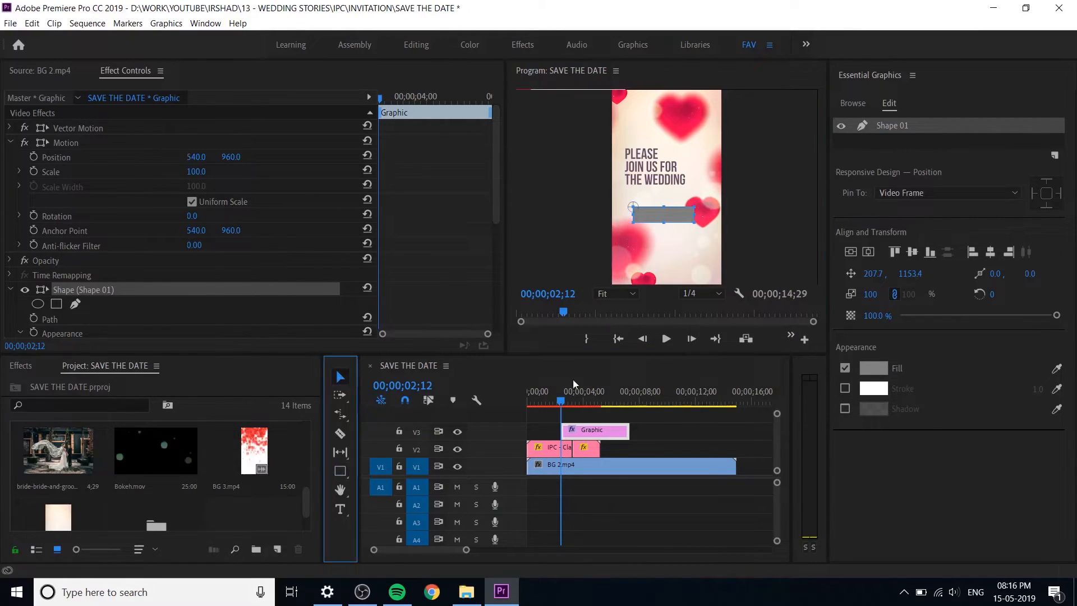
Step: Set the rectangle's fill color to white, FFFFFF
click(877, 372)
drag(578, 365, 367, 483)
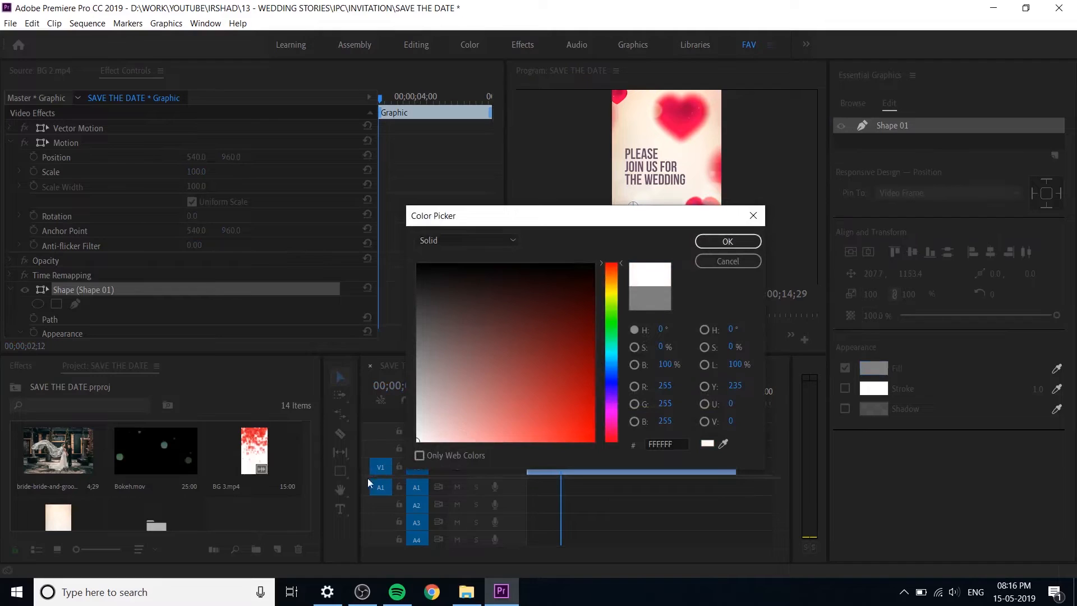
click(724, 241)
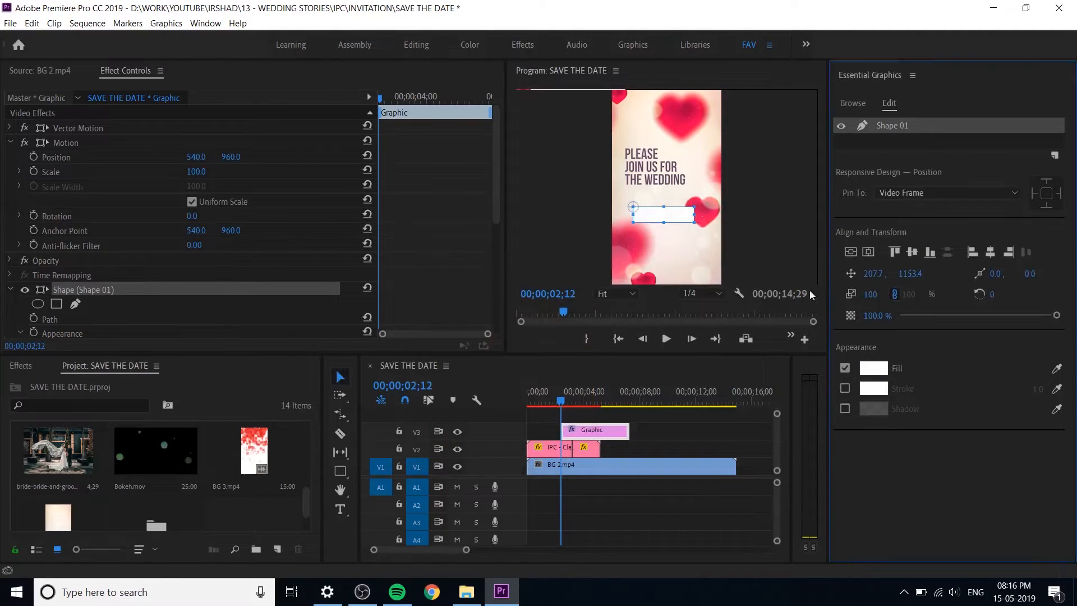
Step: Center the rectangle horizontally in the frame and make it slightly taller from its lower edge
click(869, 252)
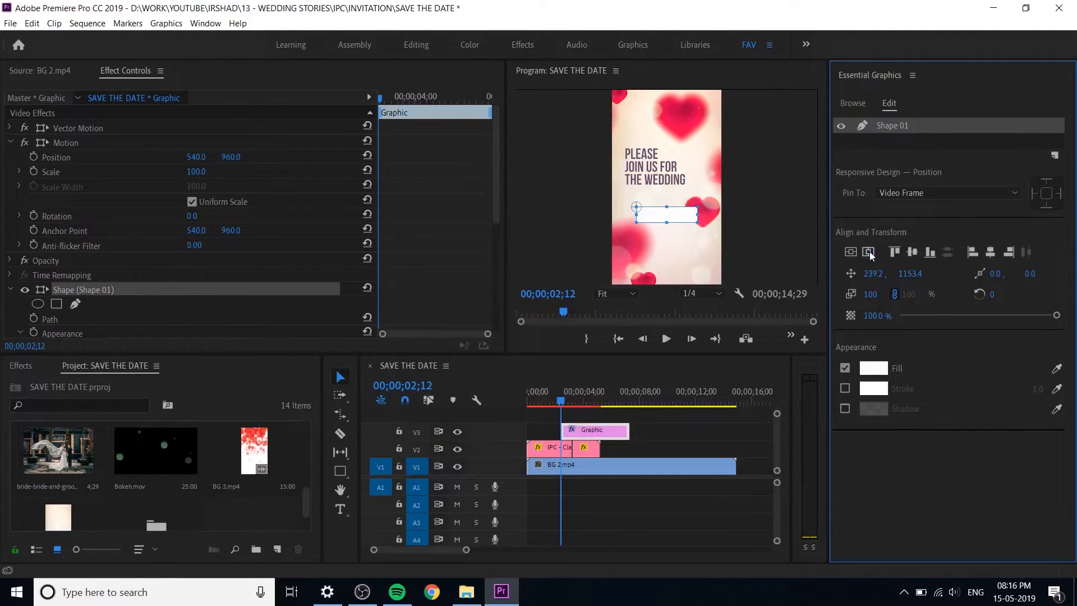
click(666, 226)
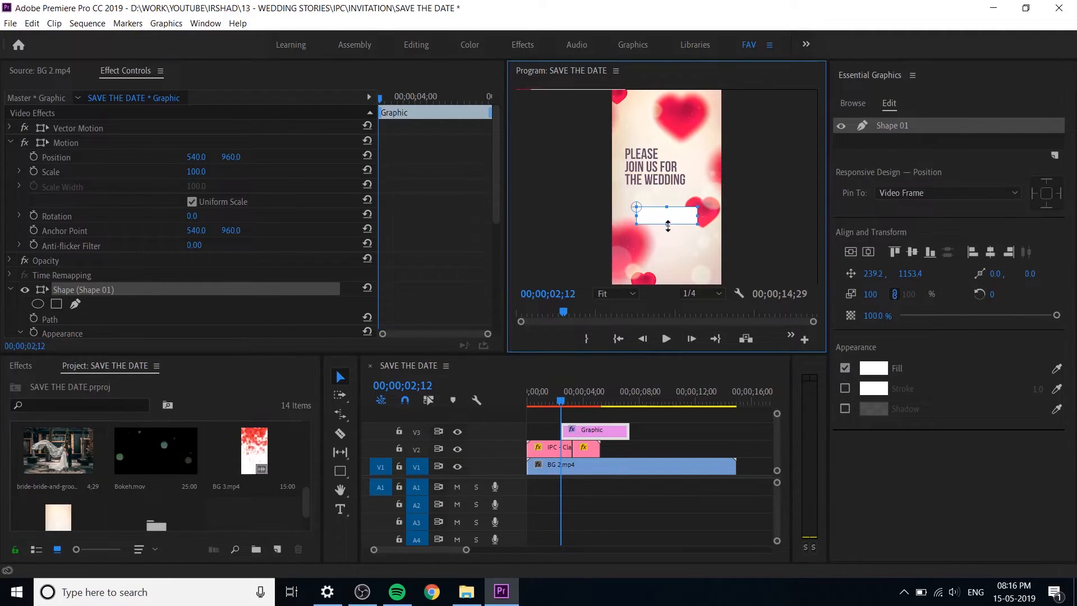
click(920, 526)
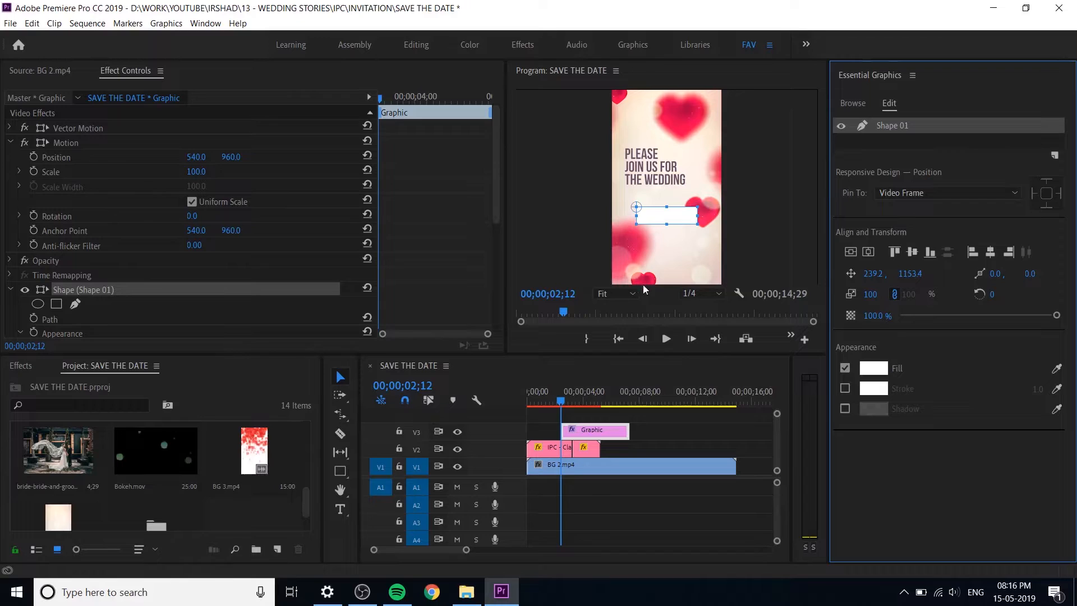
Step: Lengthen the first title on V2, keep the reversed title after it, and shift the Graphic clip on V3 to end with it
click(617, 293)
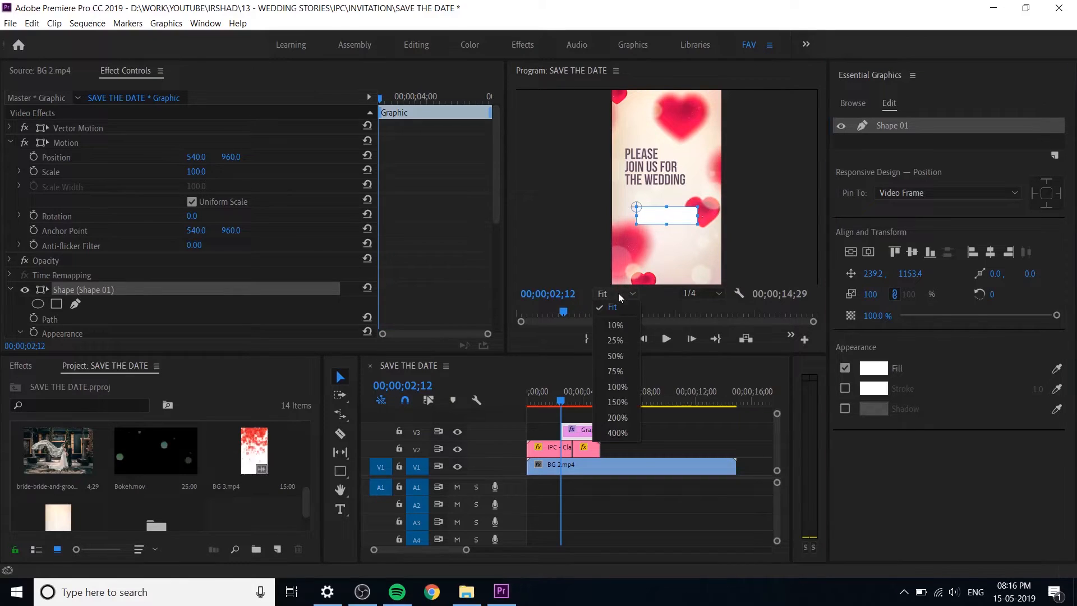
click(617, 356)
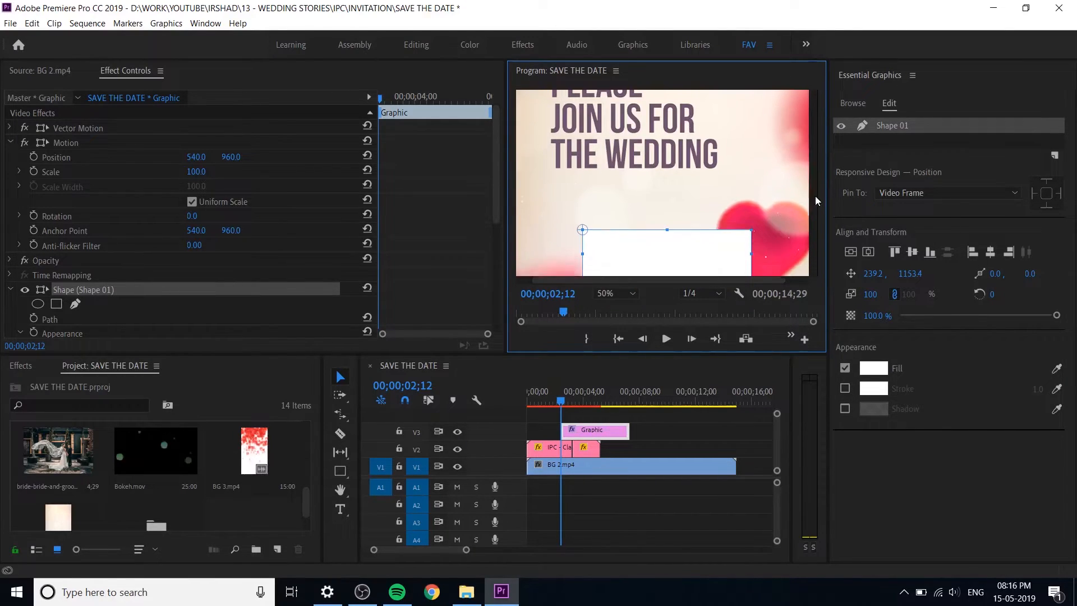
drag(816, 195, 813, 214)
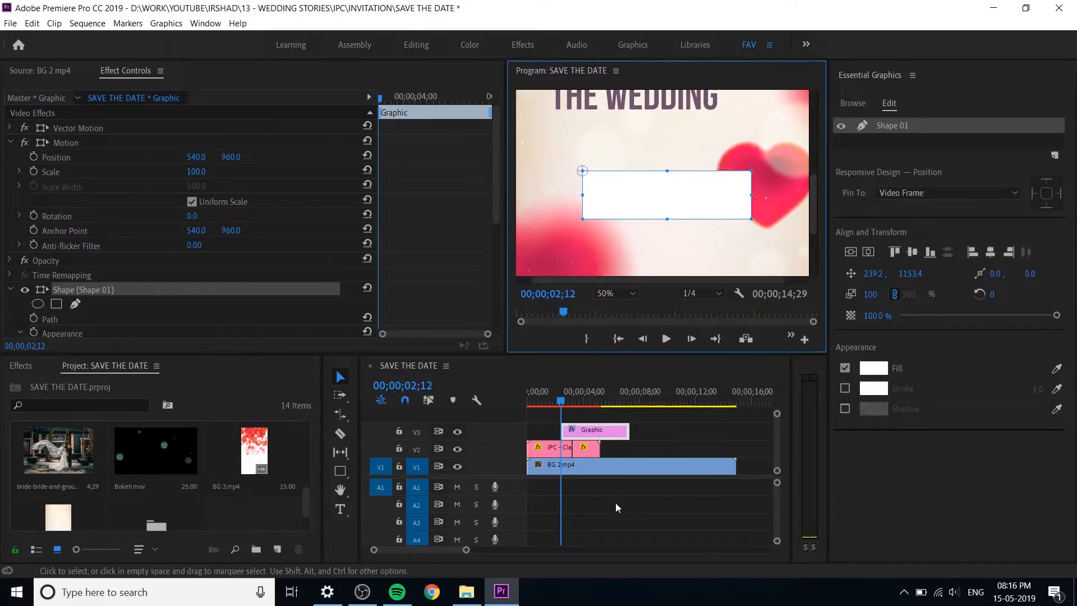
click(643, 454)
drag(604, 430, 585, 448)
click(590, 450)
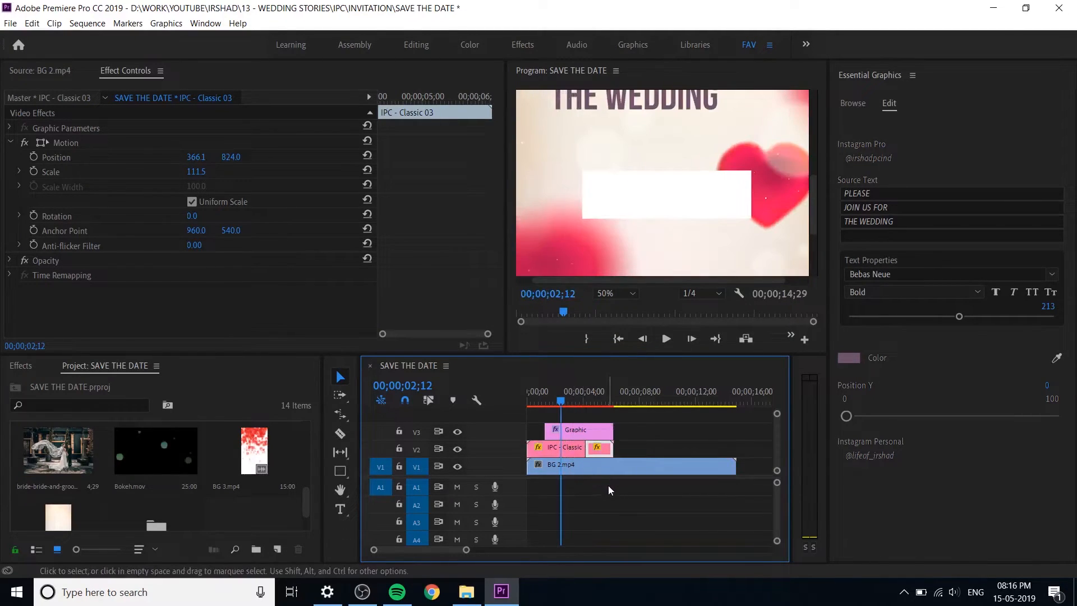
Step: Extend the start of the Graphic clip on V3 to a point before 00;00;01;06
click(587, 429)
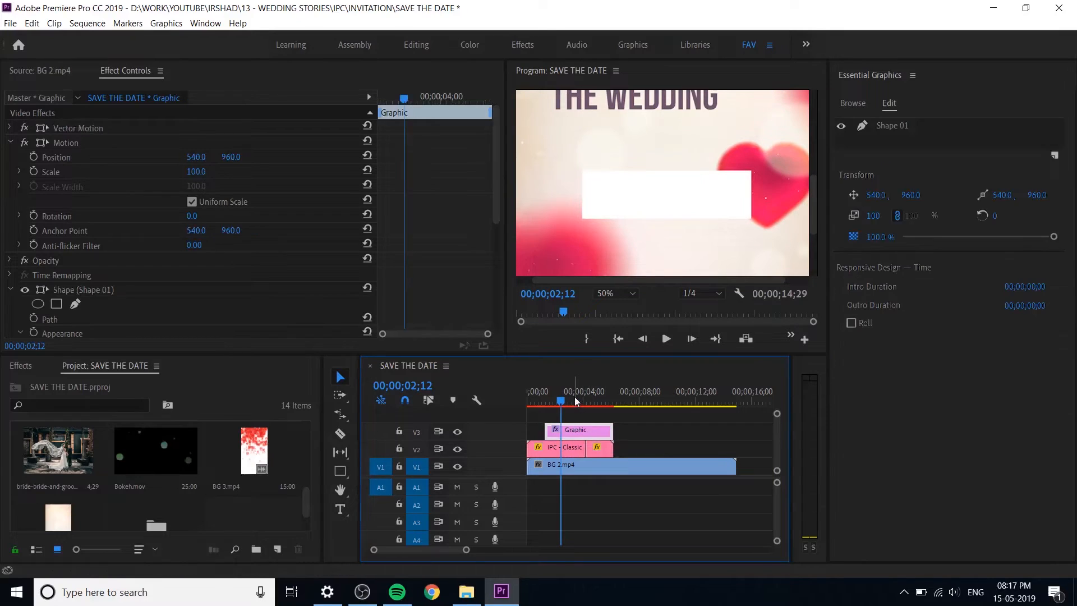
mouse_move(565, 401)
mouse_down()
mouse_move(584, 403)
mouse_move(546, 401)
mouse_up()
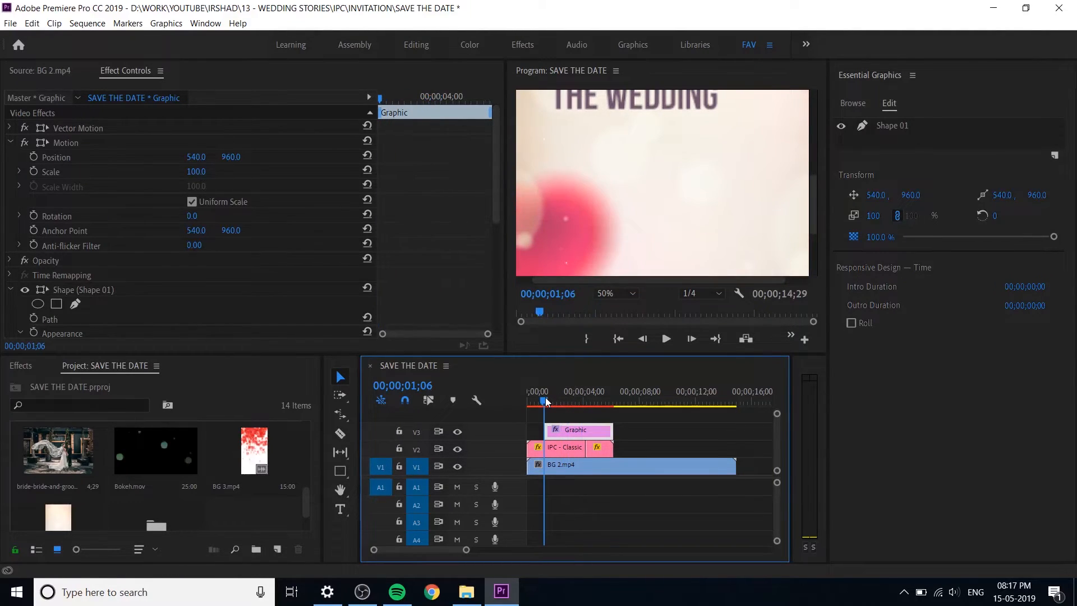
drag(563, 438, 535, 436)
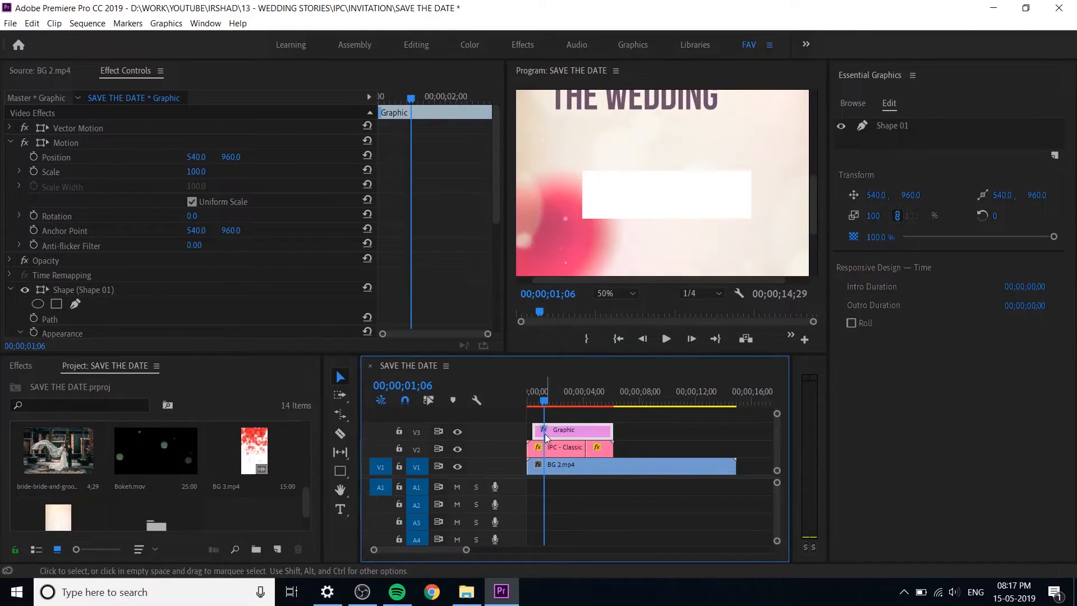
click(611, 293)
click(615, 371)
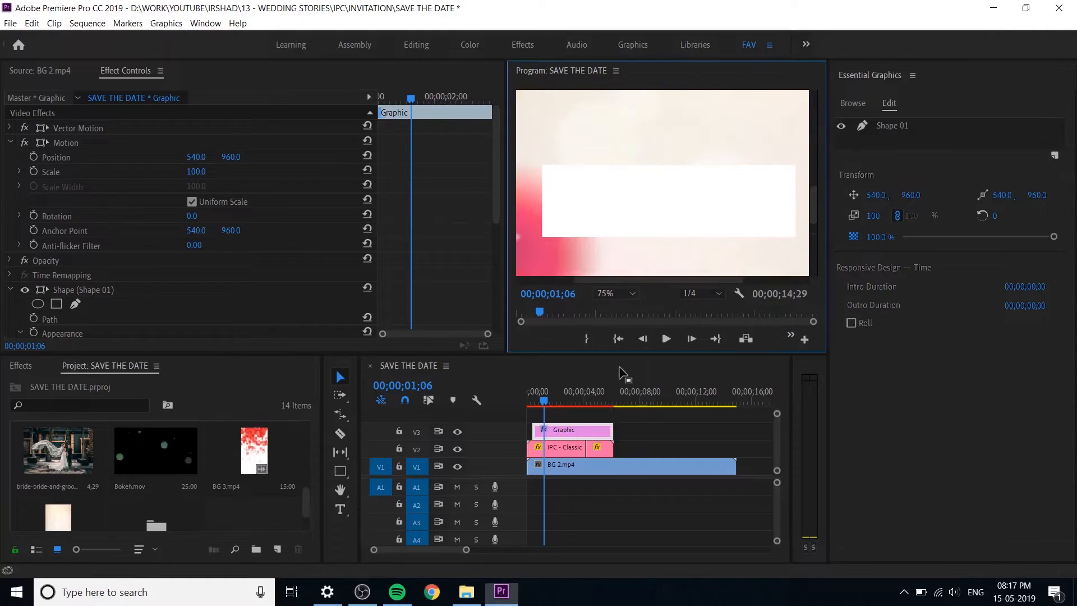
Step: Fit the preview at 25% zoom and move the white rectangle graphic above the wedding title, with its vertical position at 11
click(616, 294)
click(617, 341)
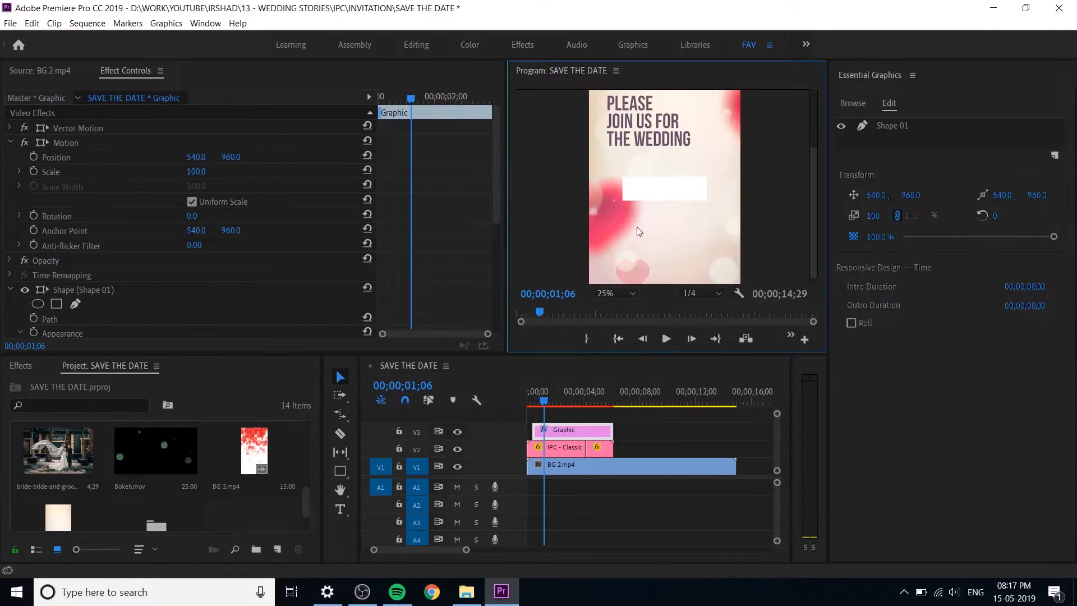
click(583, 433)
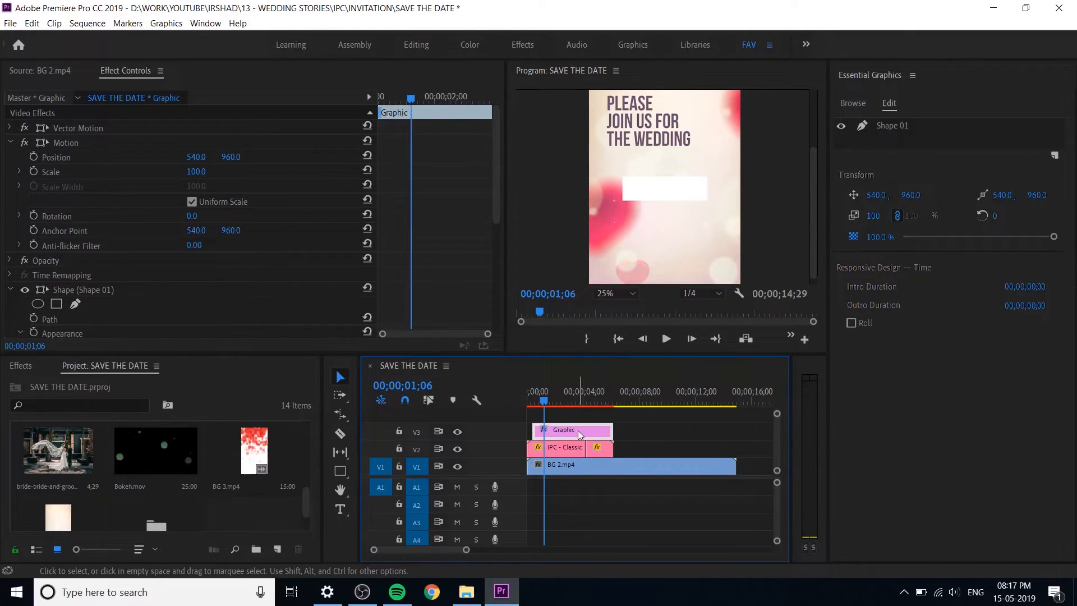
drag(813, 211, 800, 143)
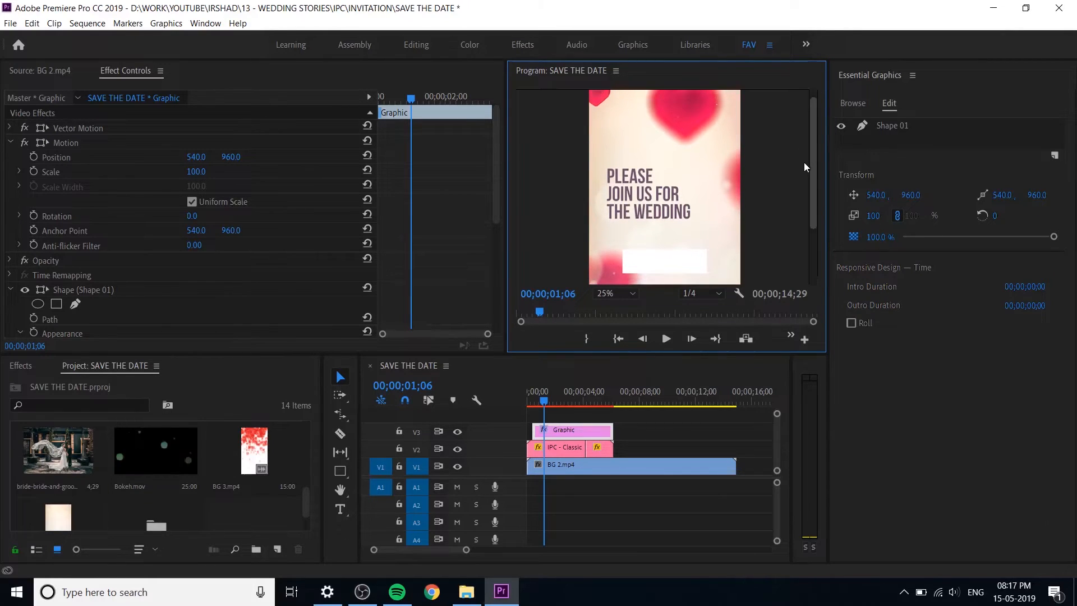
drag(897, 194, 866, 222)
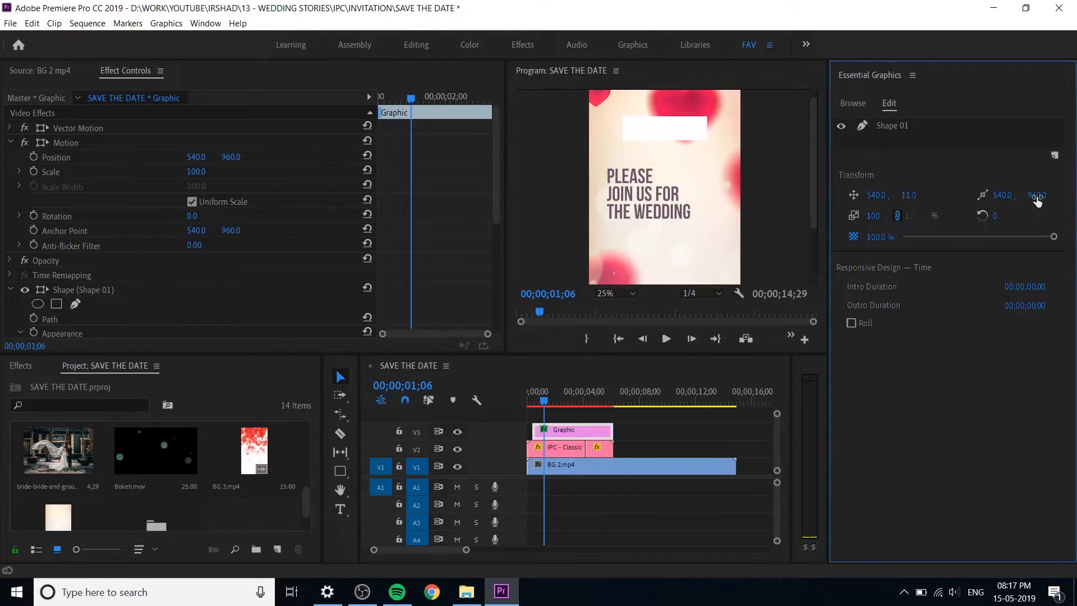
Step: Unlink the graphic's scale proportions and reduce only its vertical scale to 81%
click(898, 216)
drag(911, 215, 866, 216)
key(ctrl+z)
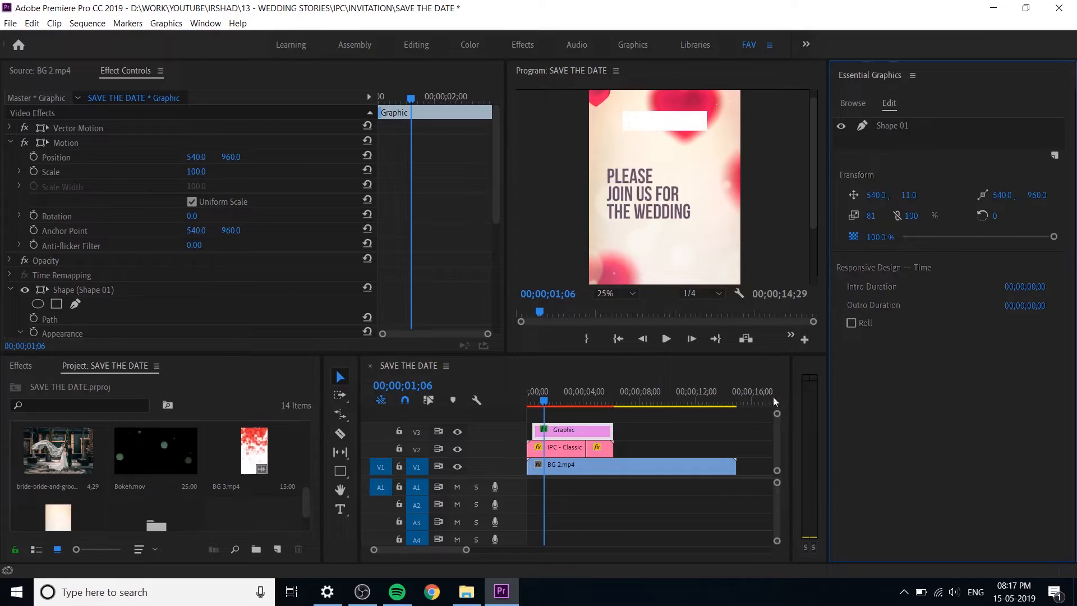
Step: Search the effects for "round", examine the matching entries, and clear the search
click(21, 366)
click(78, 384)
text(round)
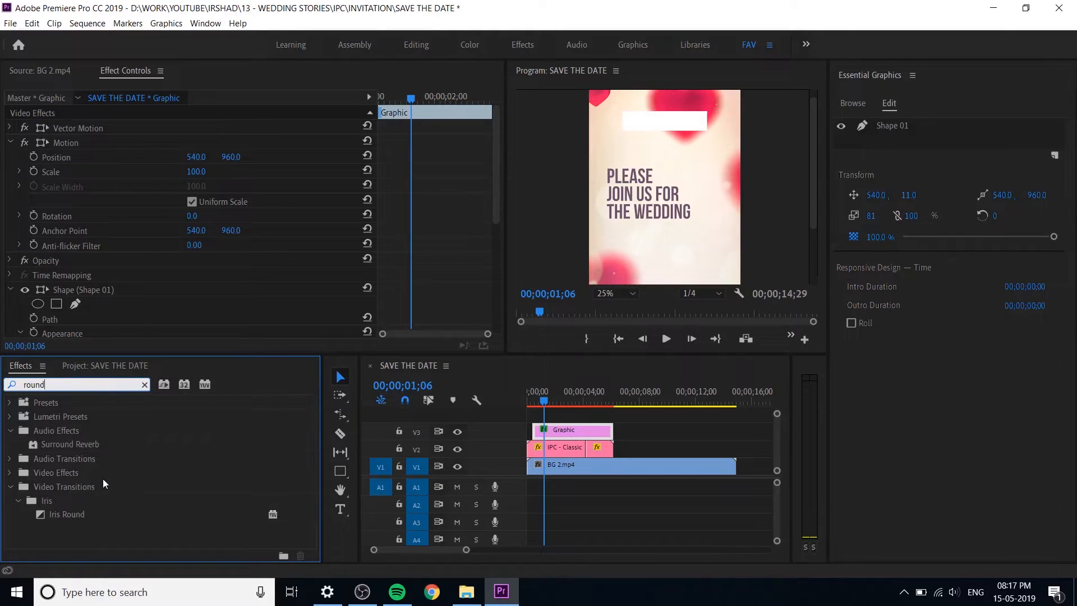
click(108, 476)
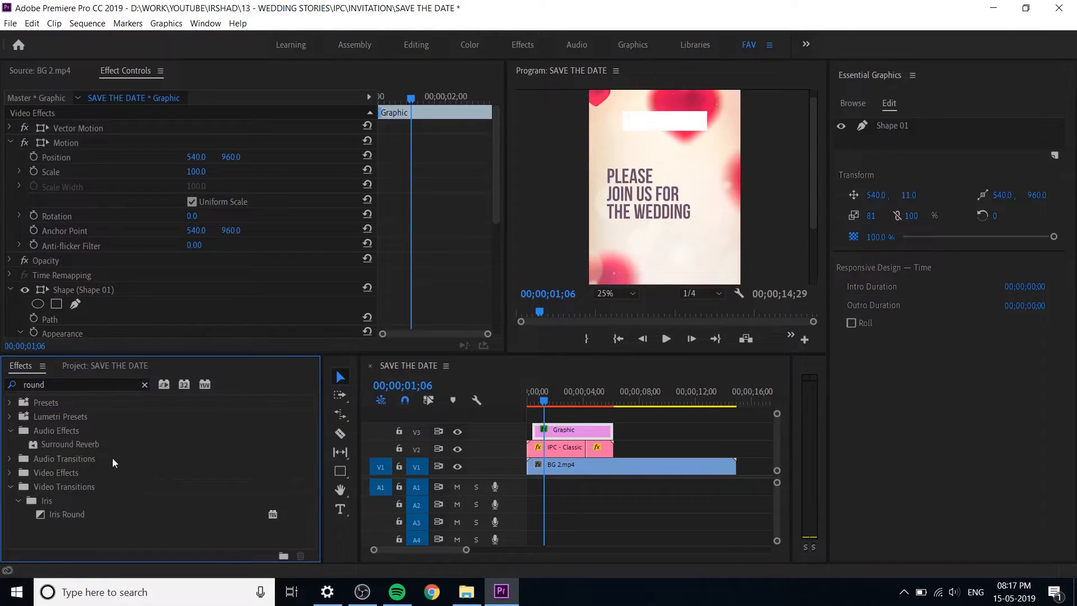
click(144, 385)
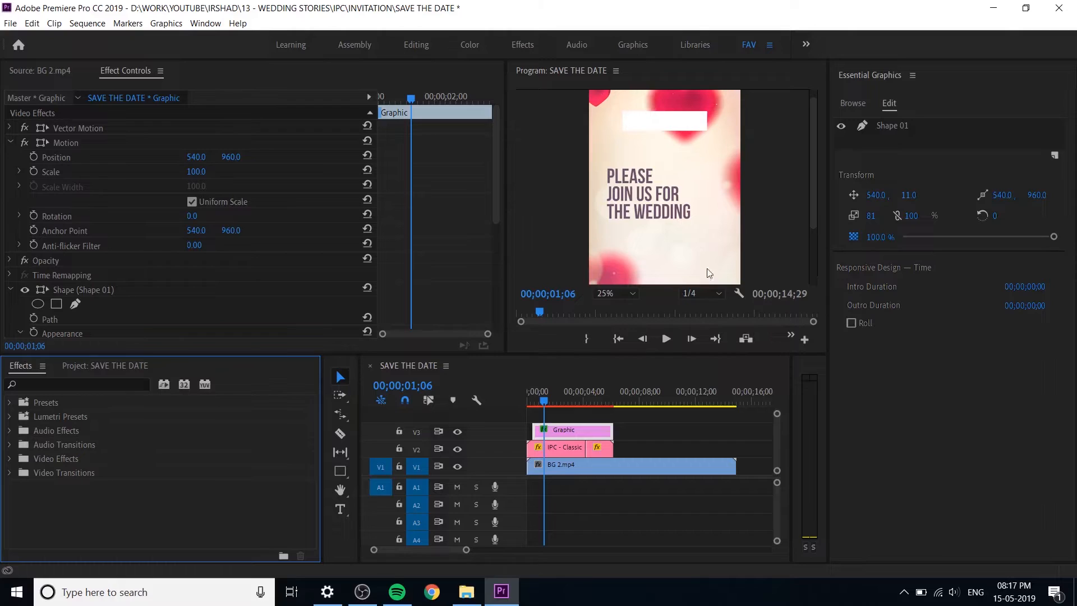
Step: Add the text "24th APRIL 2019" over the white rectangle within the same graphic at 00;00;01;12
click(692, 122)
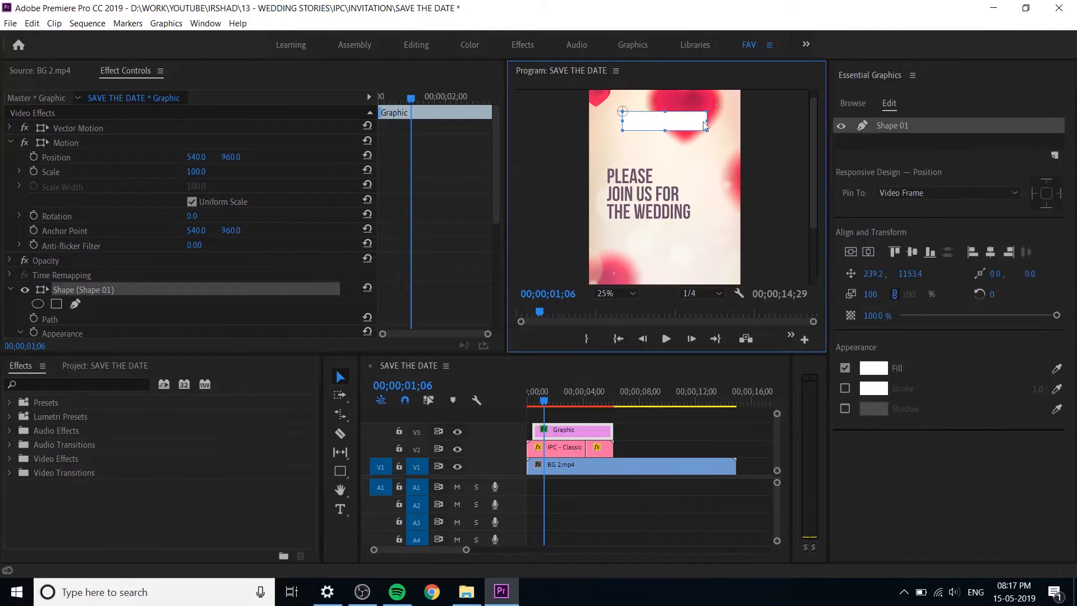
click(669, 433)
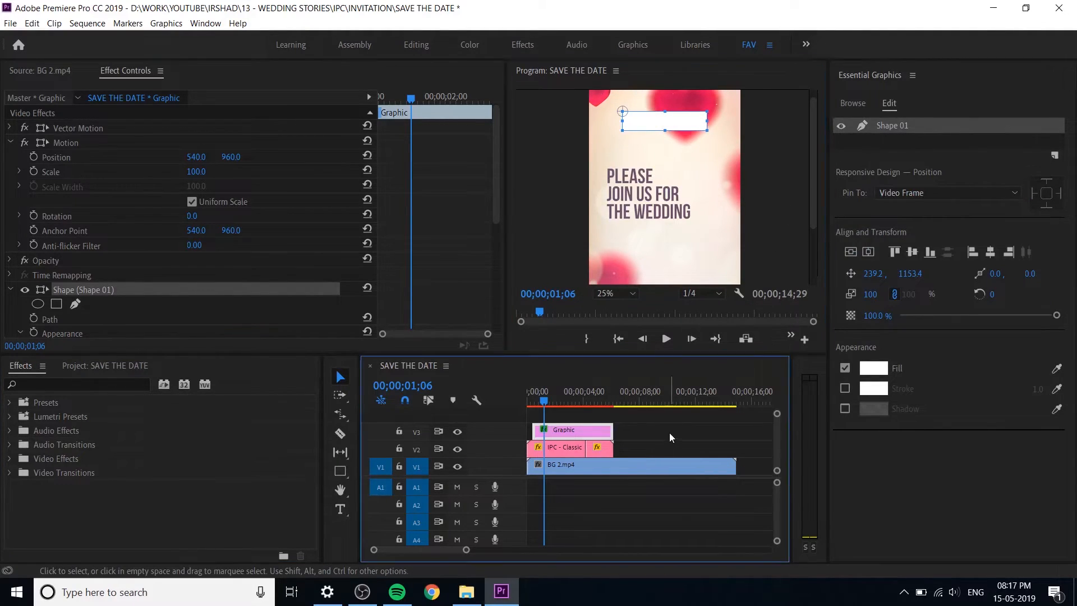
click(547, 399)
click(560, 428)
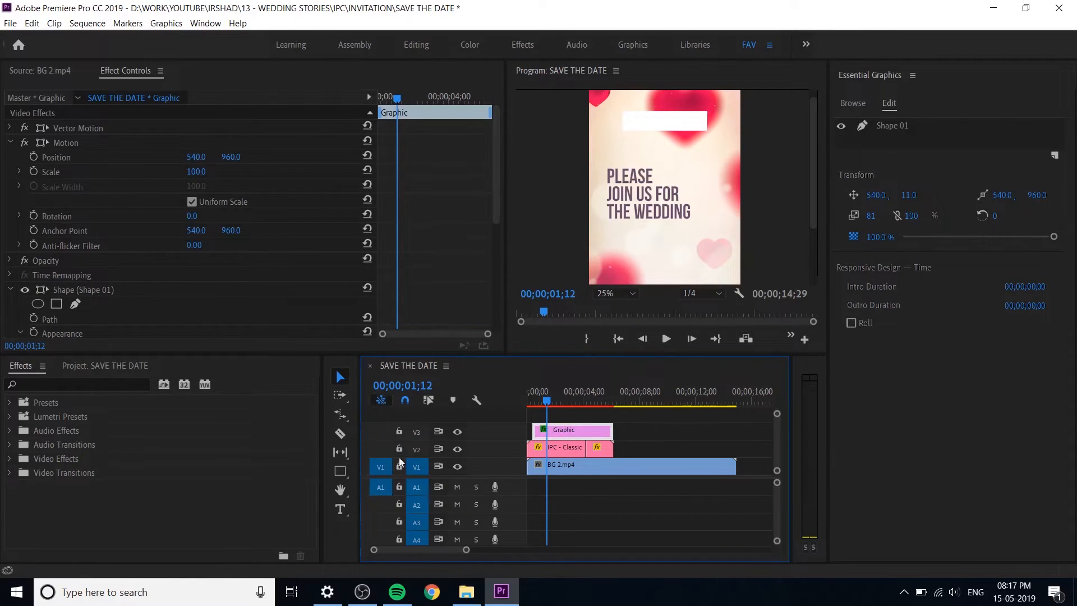
click(340, 509)
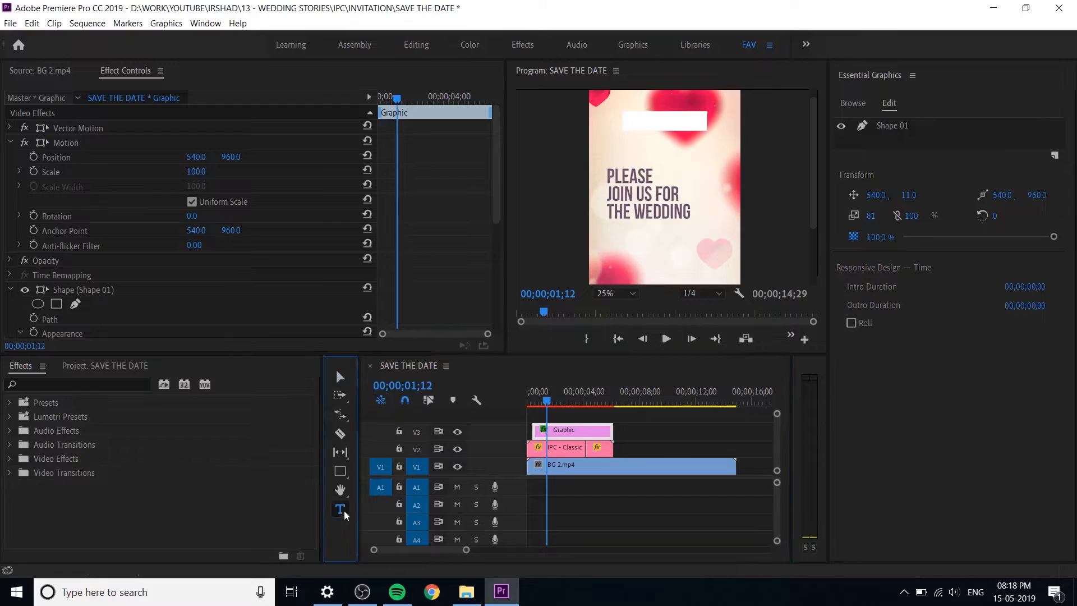
click(635, 123)
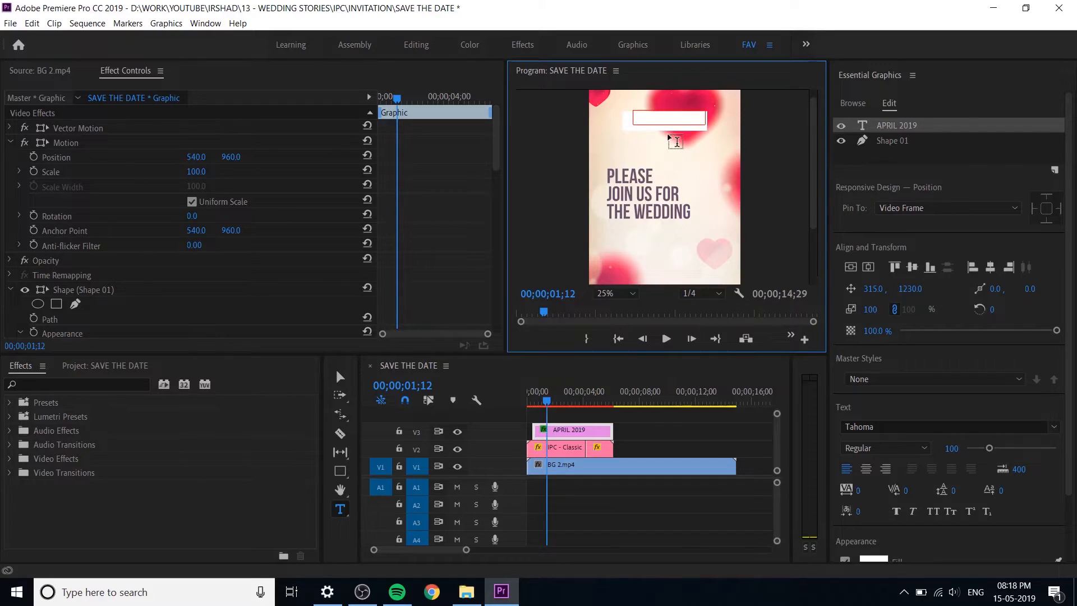
text(2)
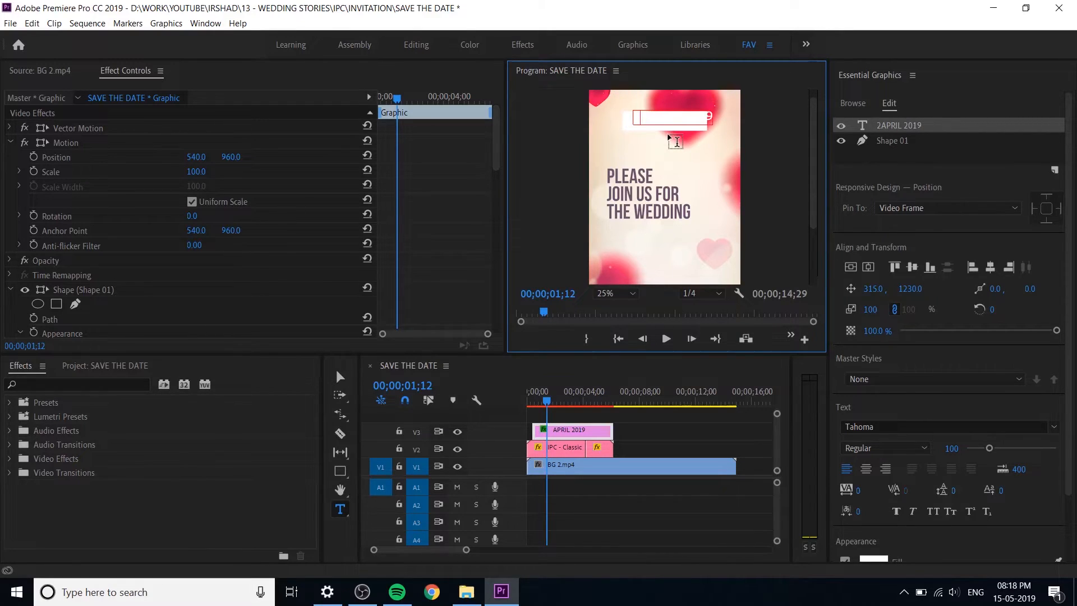
text(4th)
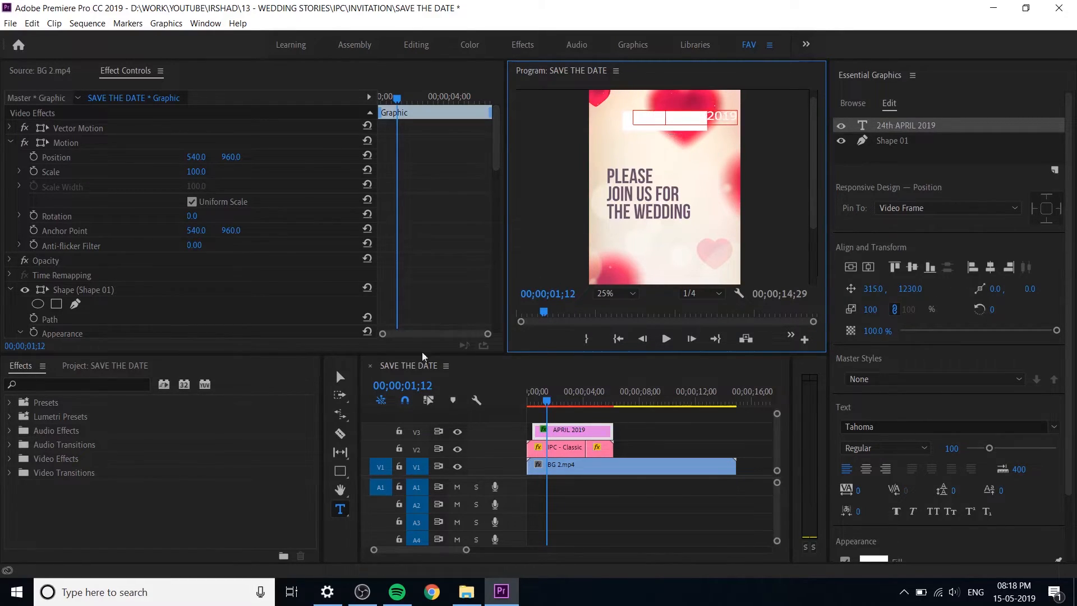
key(Escape)
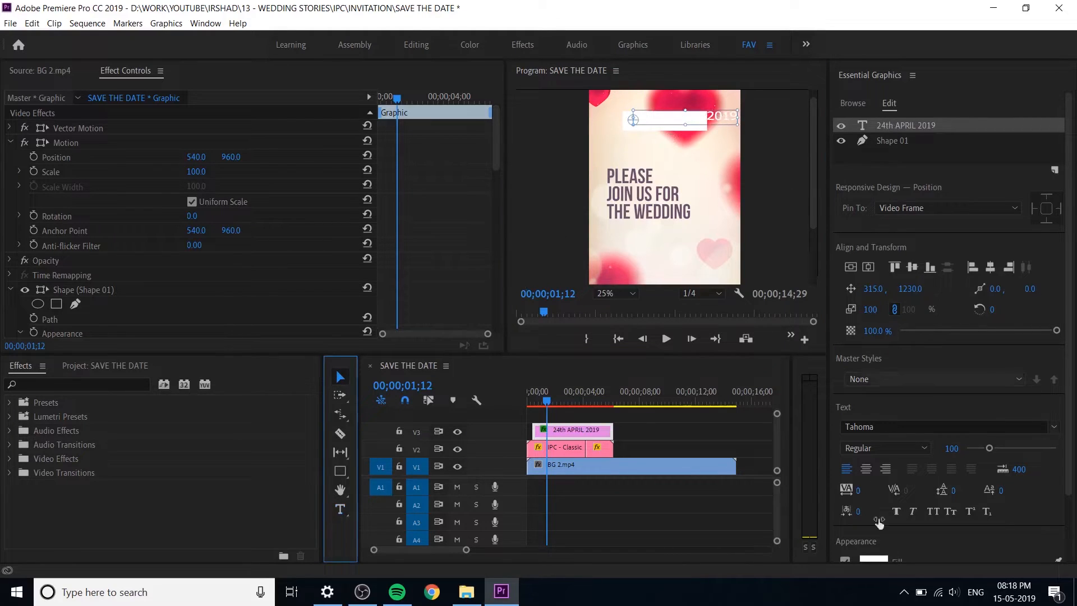
Step: Sample the red of the background heart for the date text's fill and darken it to 600426
scroll(1067, 414, down, 3)
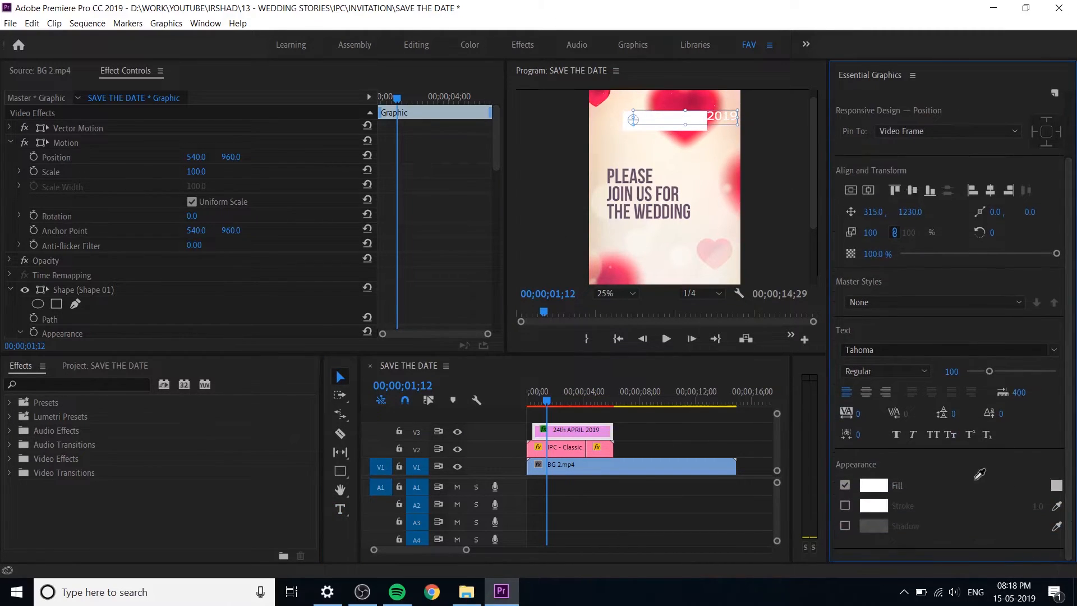
scroll(1069, 232, up, 3)
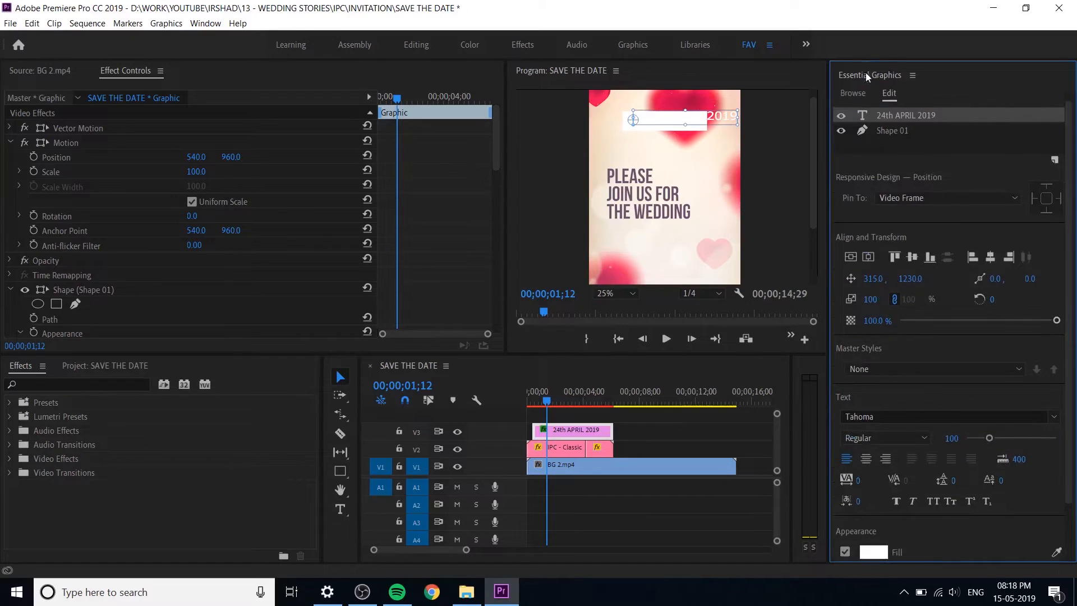
scroll(1067, 146, down, 3)
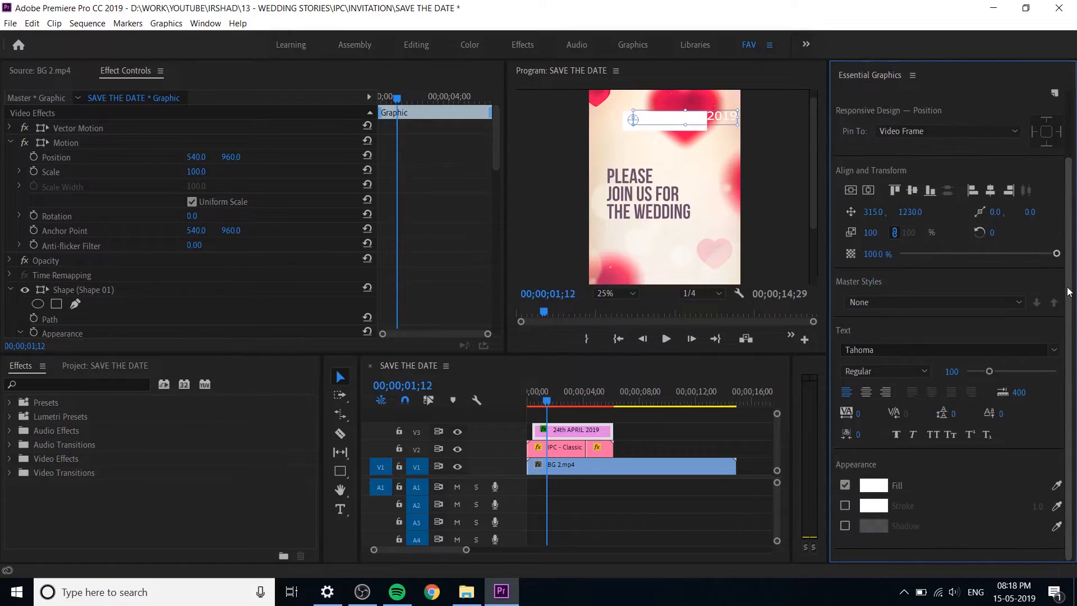
click(873, 485)
drag(494, 359, 451, 299)
click(723, 430)
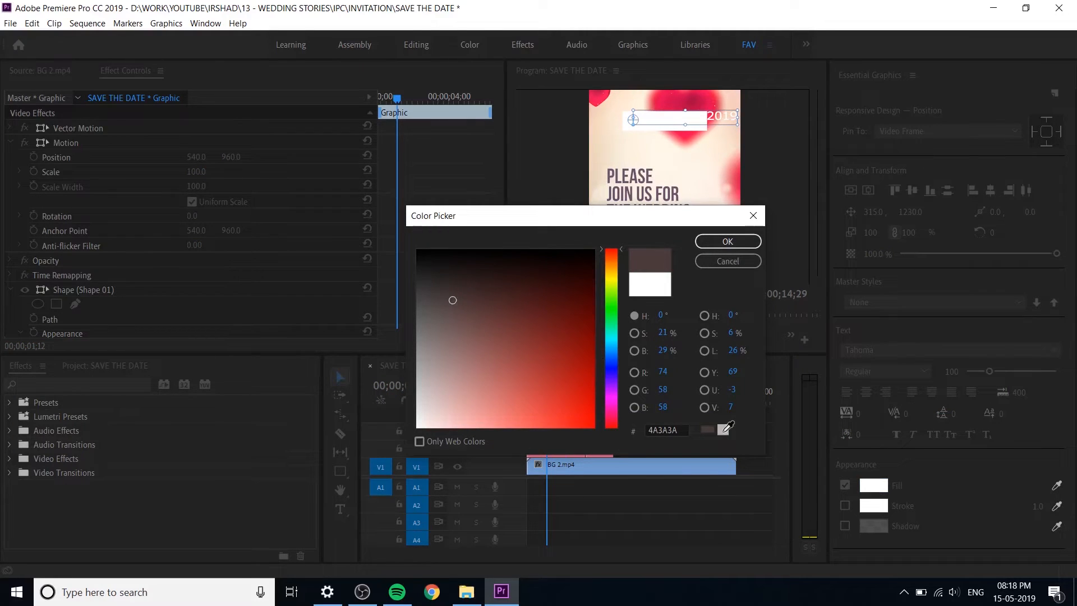
click(676, 162)
click(687, 105)
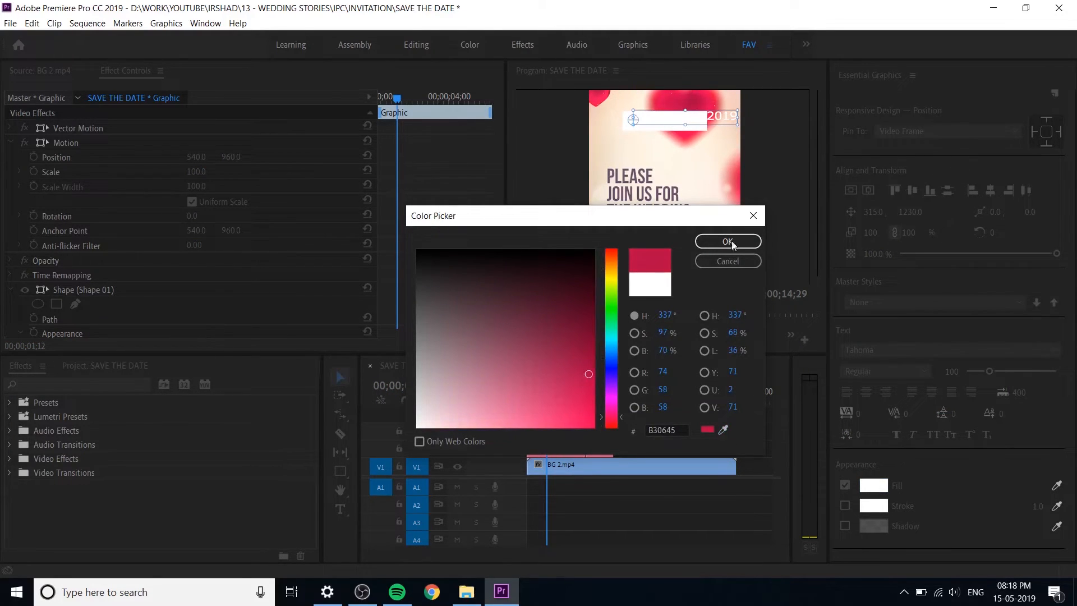
drag(588, 374, 586, 315)
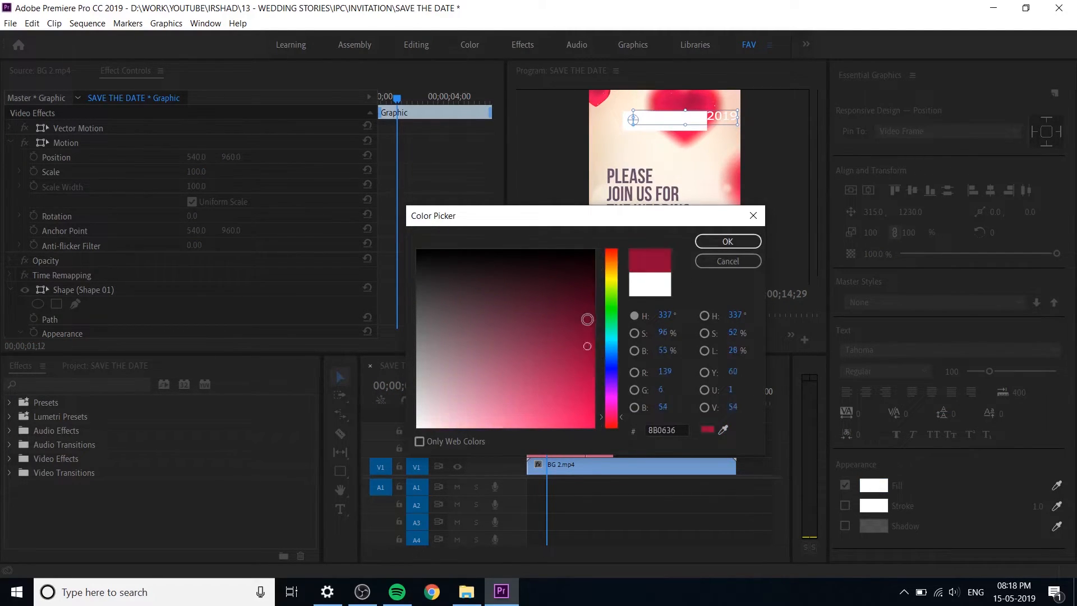
click(728, 241)
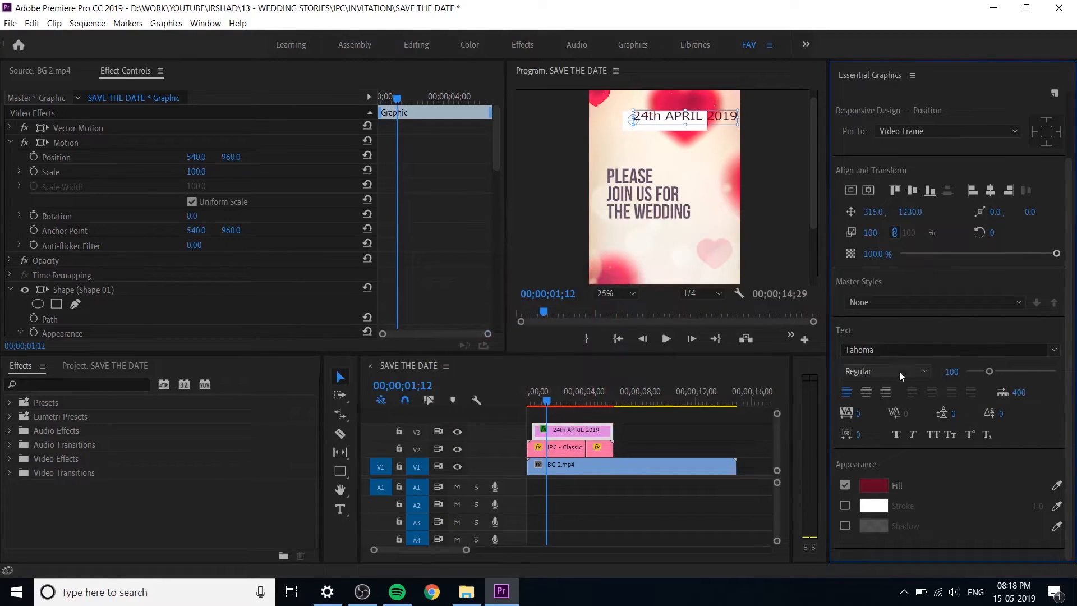
Step: Set the date text's font to Gotham in the Cond Bold style and its size to 93
click(892, 348)
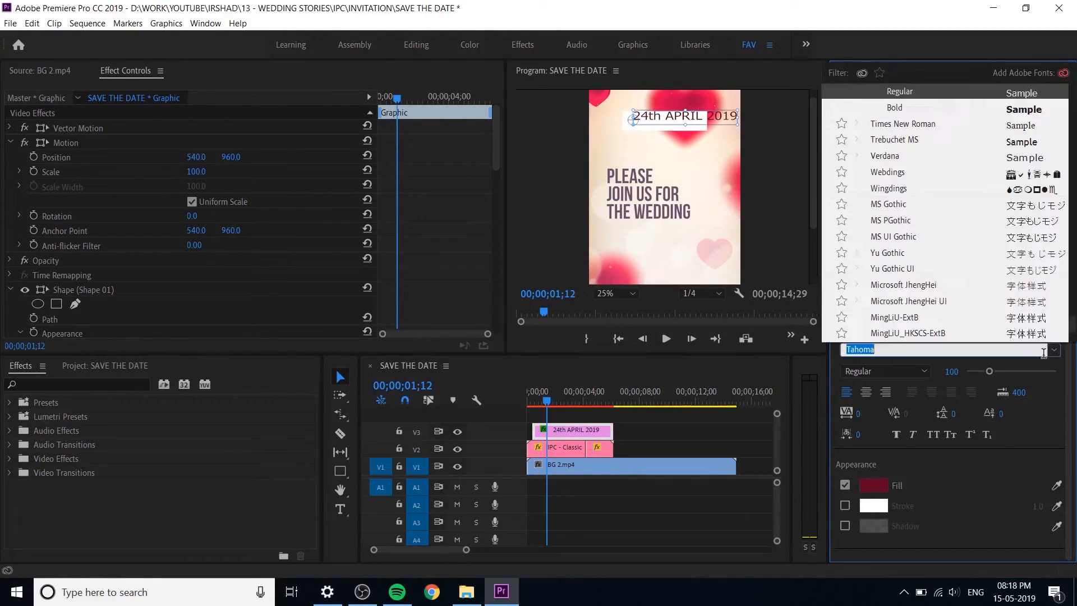
text(uni)
click(899, 98)
click(1053, 350)
scroll(924, 251, down, 10)
key(BackSpace)
drag(1072, 94, 1072, 161)
click(912, 138)
click(886, 371)
click(889, 101)
click(887, 370)
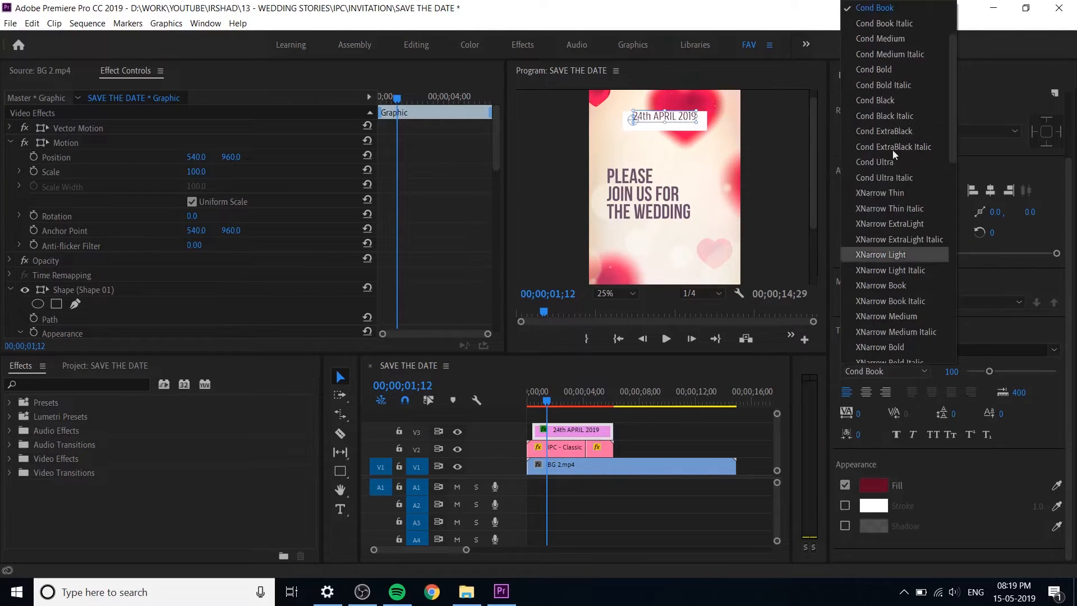
click(881, 69)
drag(951, 372, 946, 372)
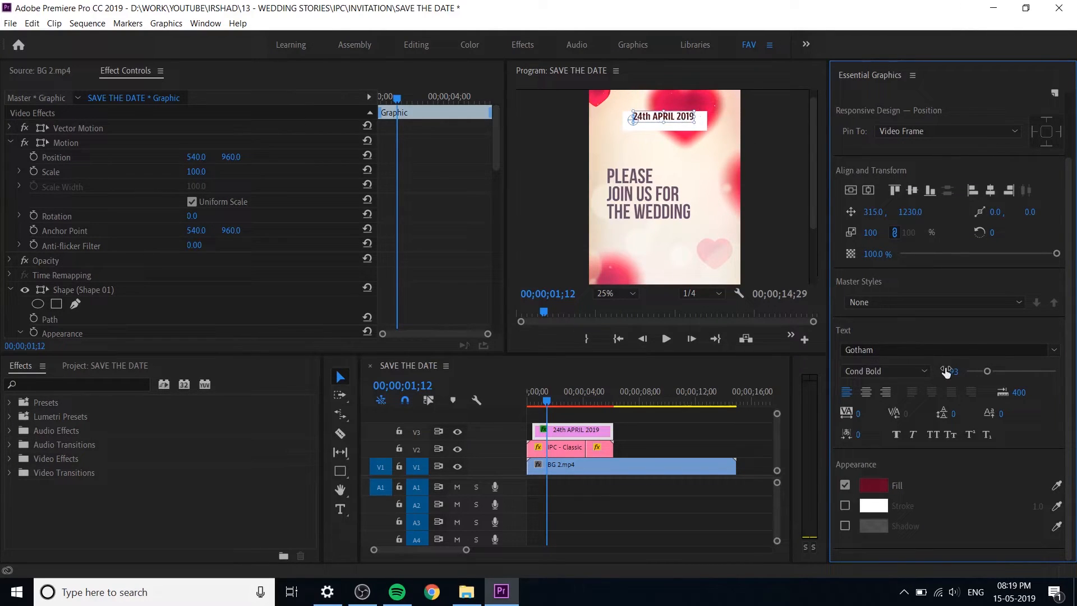
Step: Center-align the date text, center it horizontally in the frame, and set its vertical position to 1270 so it sits inside the rectangle
click(870, 389)
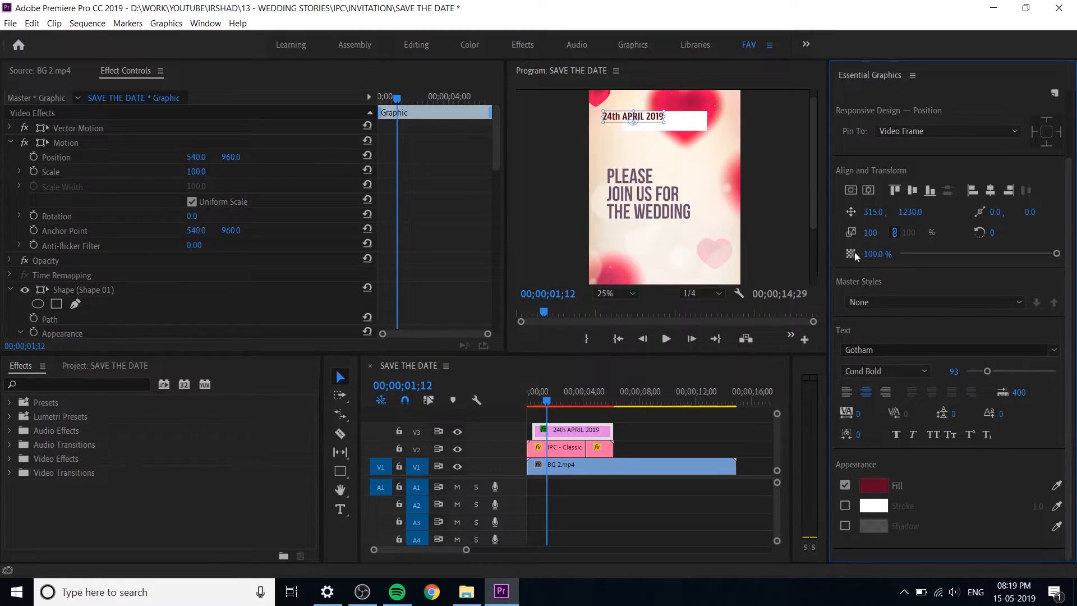
click(864, 192)
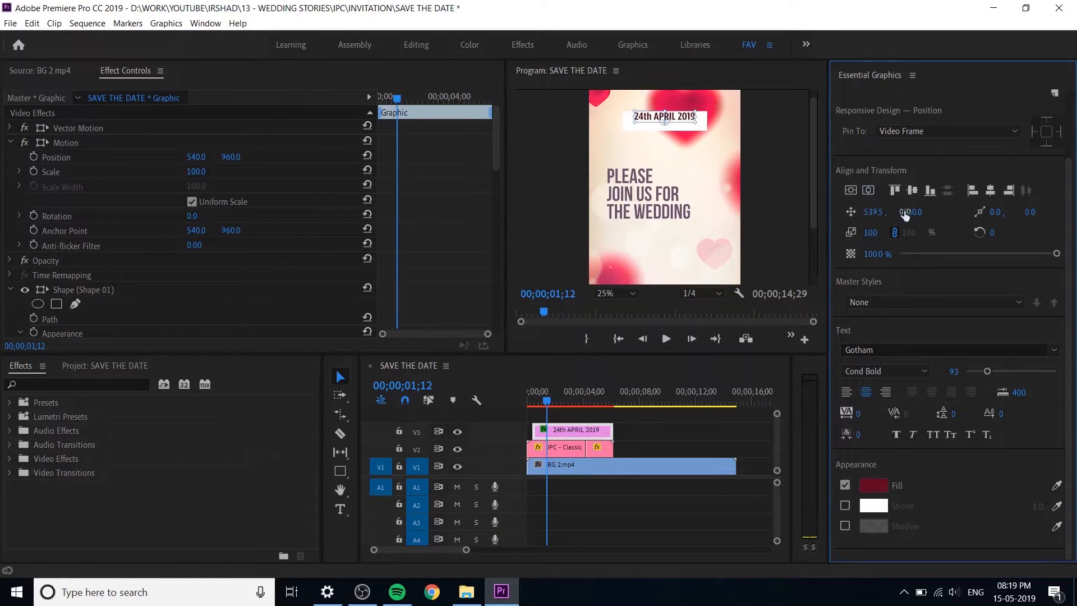
drag(910, 212, 932, 212)
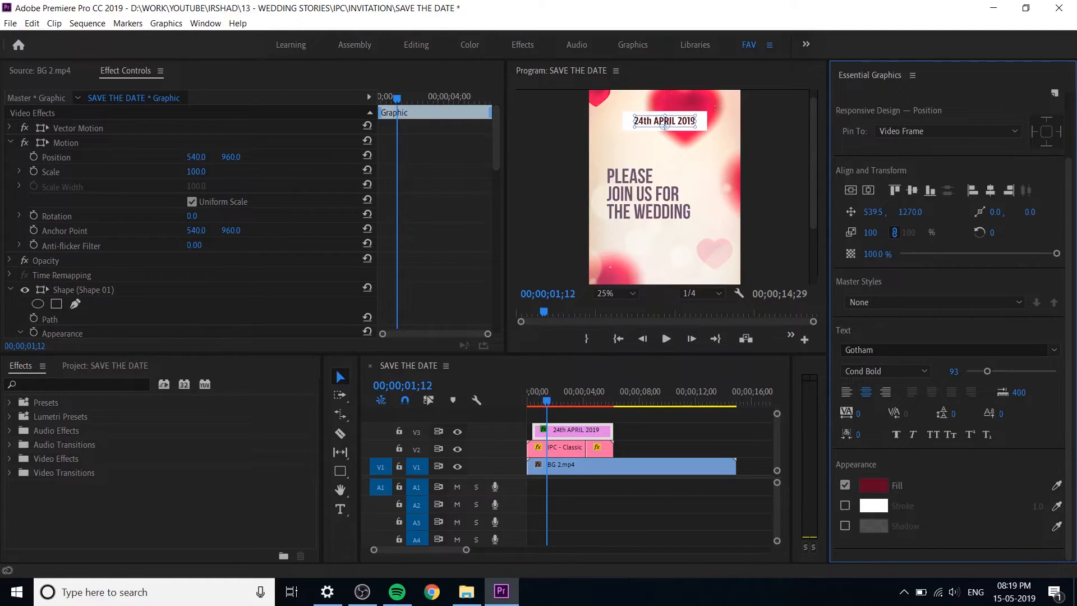
Step: At 00;00;00;12, move the whole date graphic up past the frame's upper edge by setting its Motion vertical position to 682
click(615, 497)
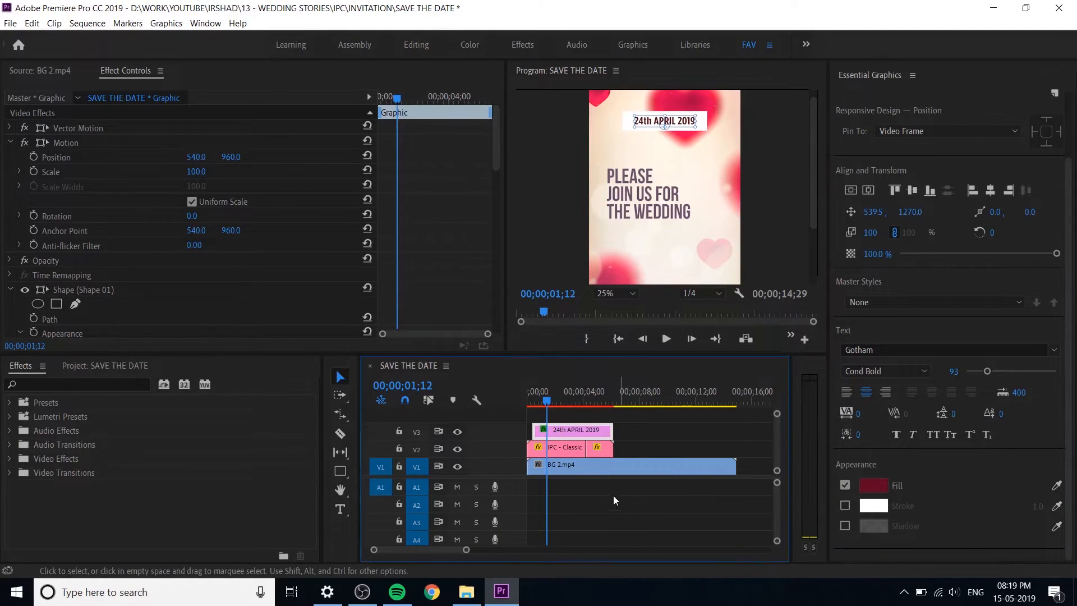
click(587, 428)
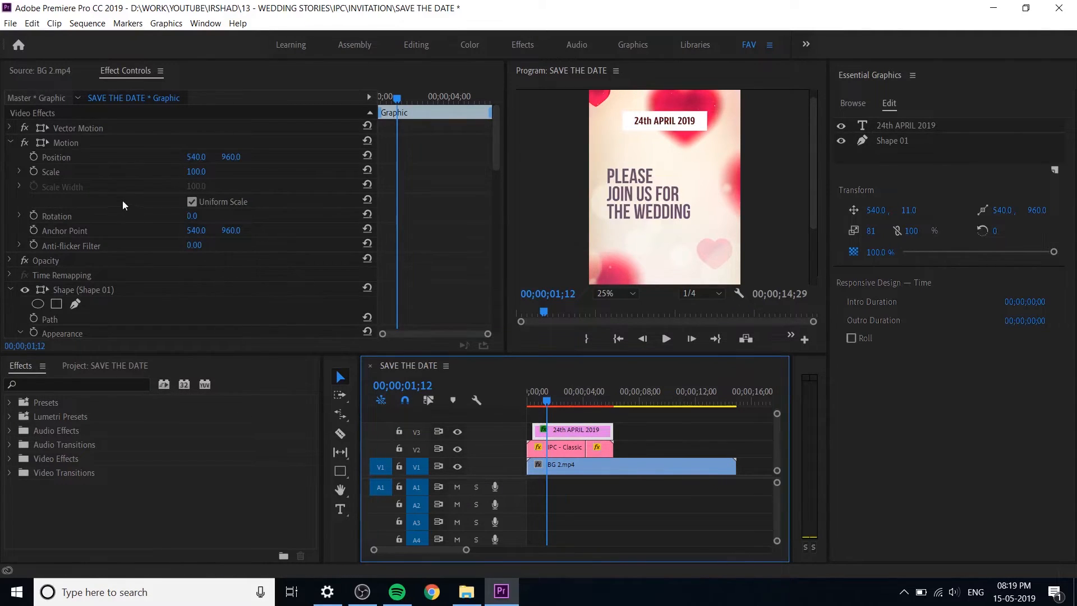
mouse_move(229, 158)
mouse_down()
mouse_move(248, 159)
mouse_move(228, 158)
mouse_up()
click(885, 124)
click(893, 140)
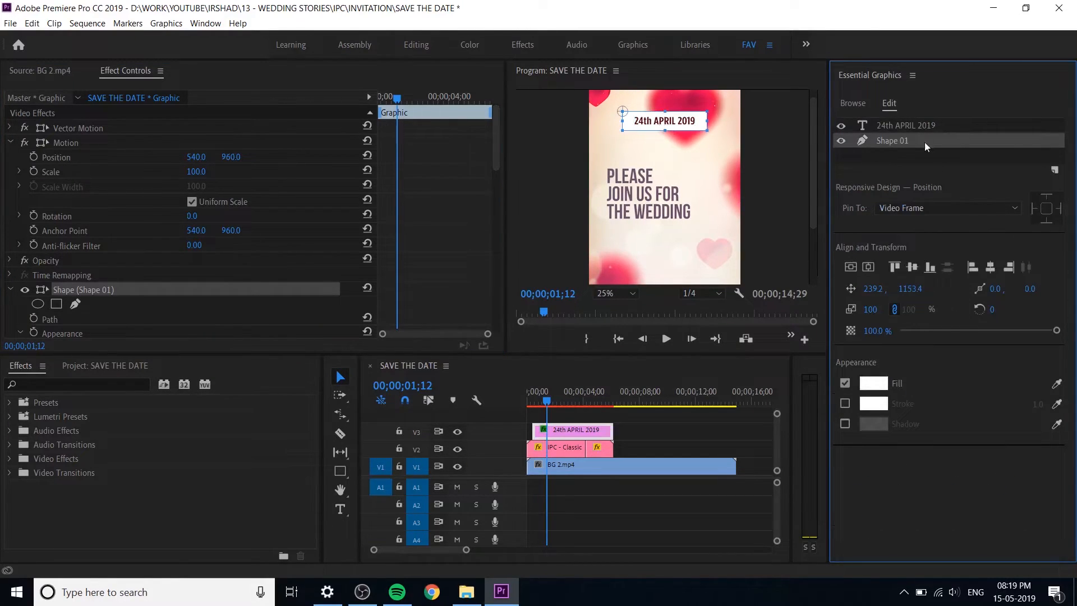
click(563, 434)
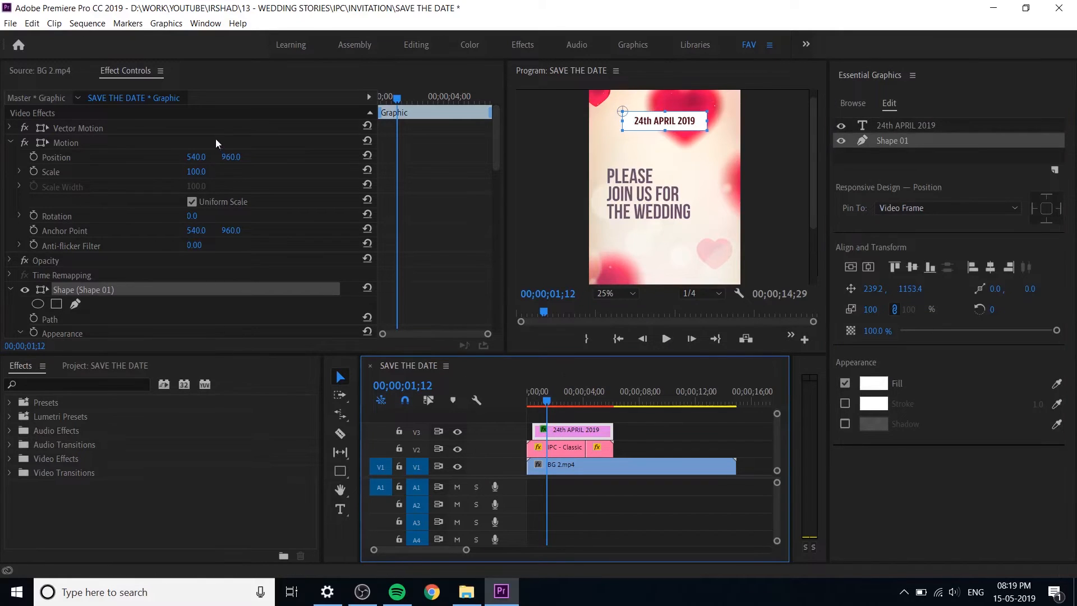
mouse_move(389, 101)
mouse_down()
mouse_move(368, 102)
mouse_move(367, 114)
mouse_move(383, 105)
mouse_up()
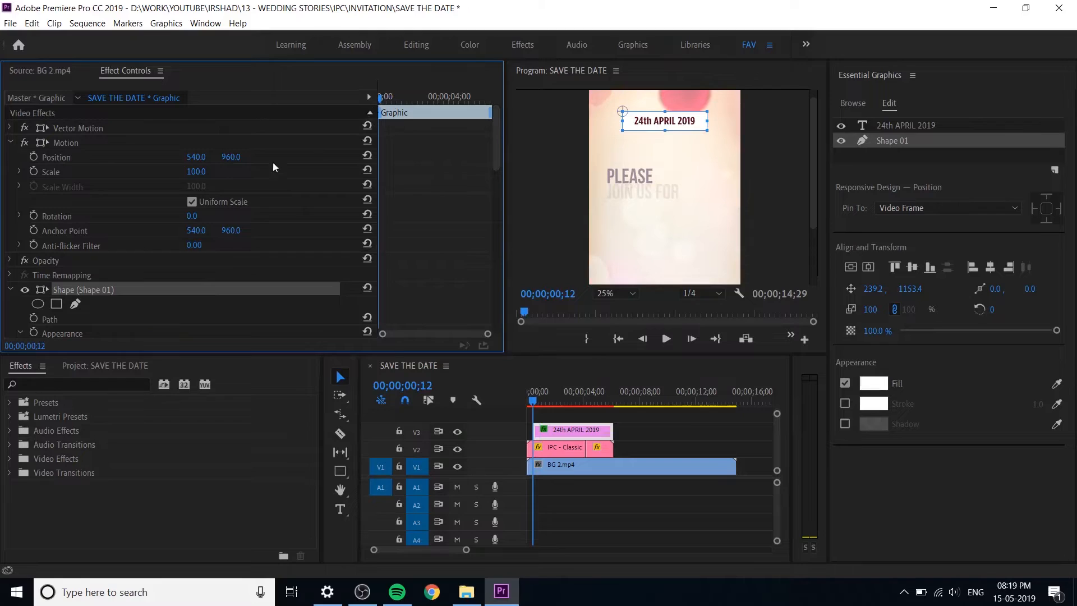
drag(228, 162, 180, 156)
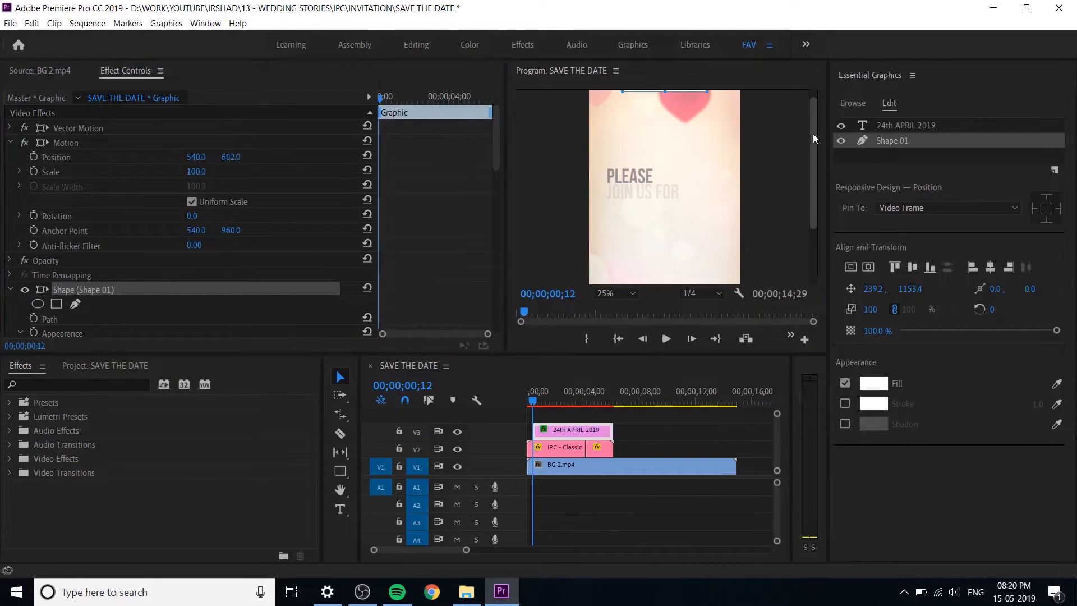
Step: Animate the date graphic dropping into the frame with Motion vertical position keyframes of 633 at 00;00;00;12 and 970 at 00;00;02;13
drag(815, 114, 815, 104)
drag(230, 156, 206, 157)
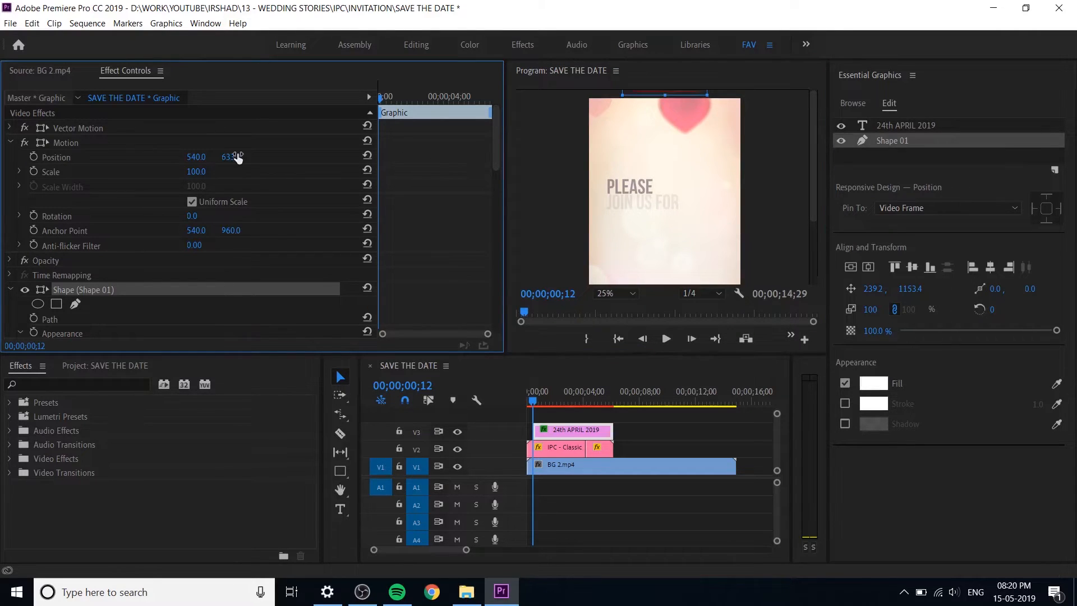
click(34, 157)
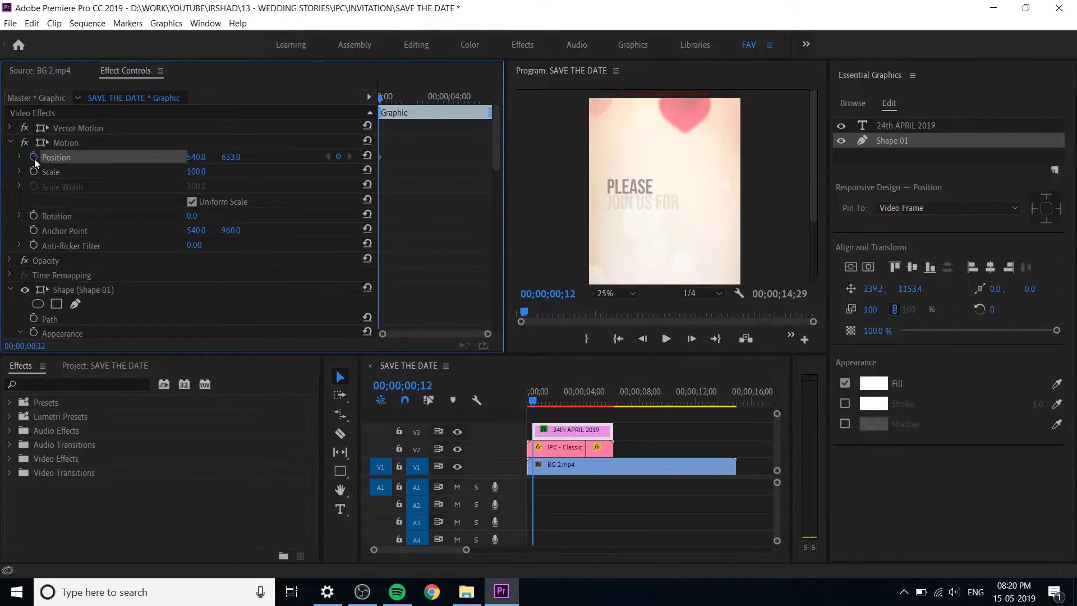
drag(536, 404, 564, 403)
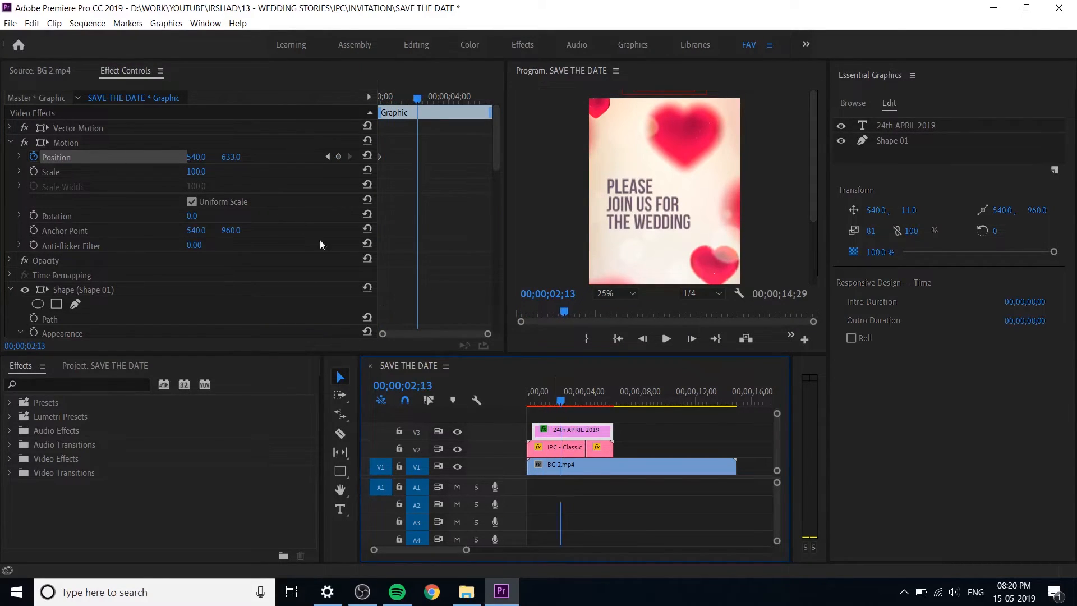
drag(233, 157, 254, 166)
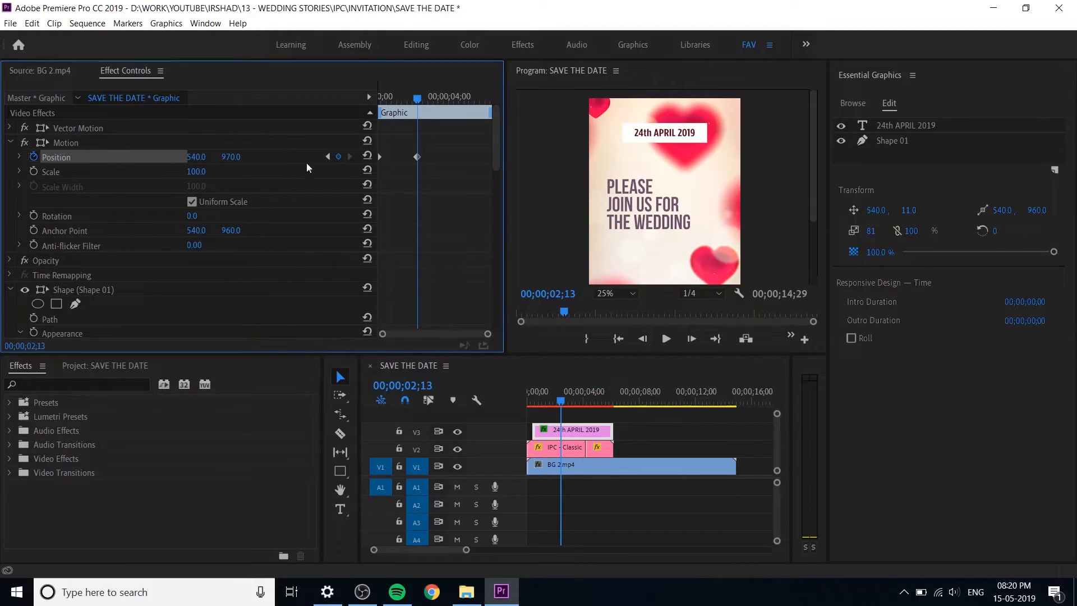
Step: Apply Ease In and Ease Out to the date graphic's position keyframes and lengthen the second keyframe's incoming velocity handle
right_click(418, 157)
mouse_move(500, 259)
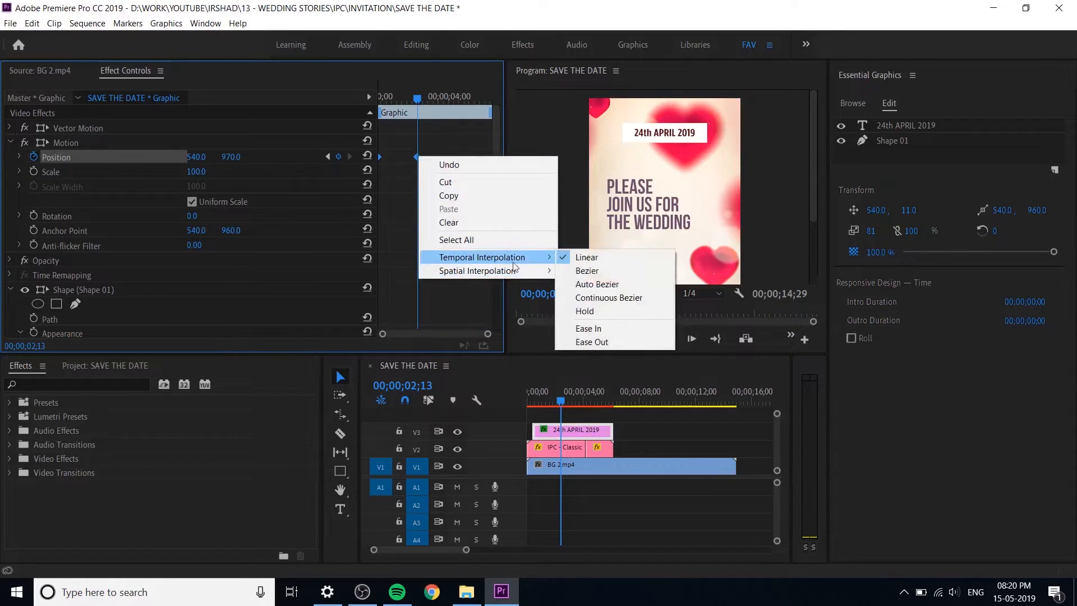
click(614, 330)
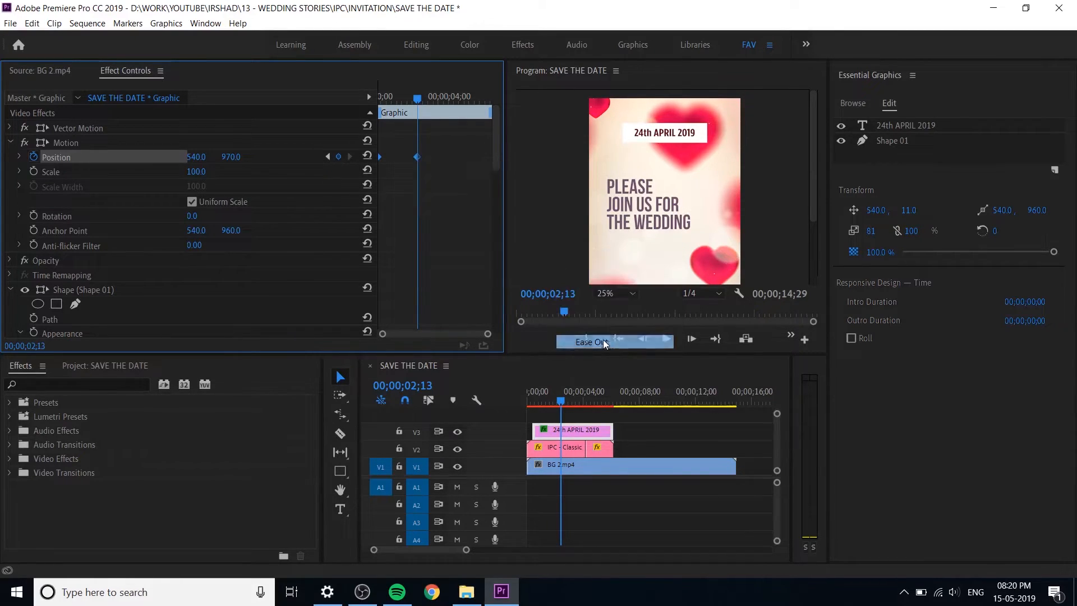
click(20, 157)
drag(414, 198, 391, 212)
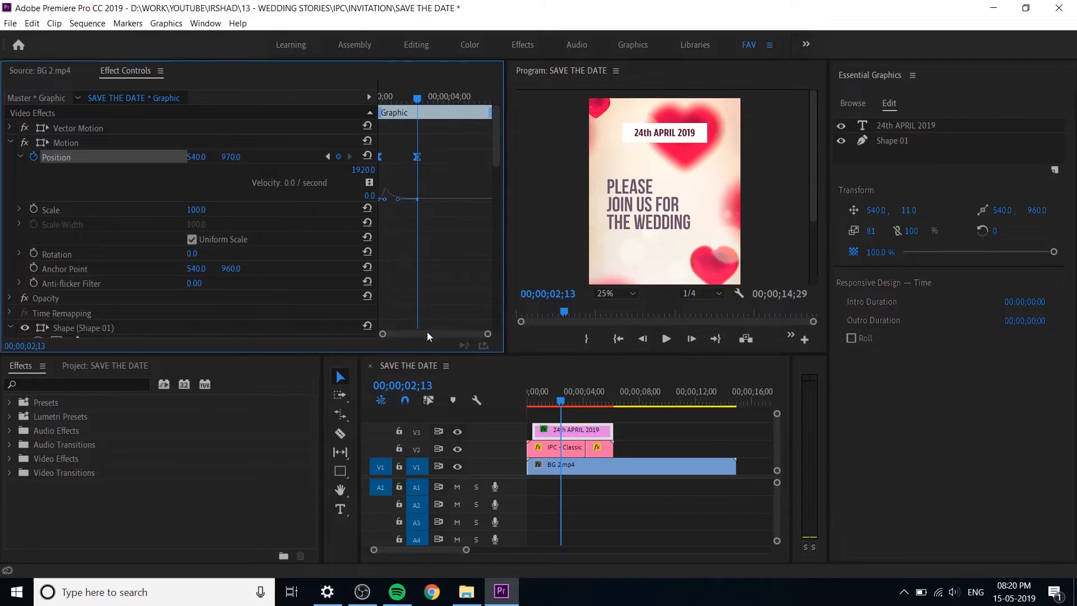
Step: Refine the position velocity curve by shortening the first keyframe's outgoing handle so the date drops in quickly and slows down smoothly
drag(376, 236, 348, 237)
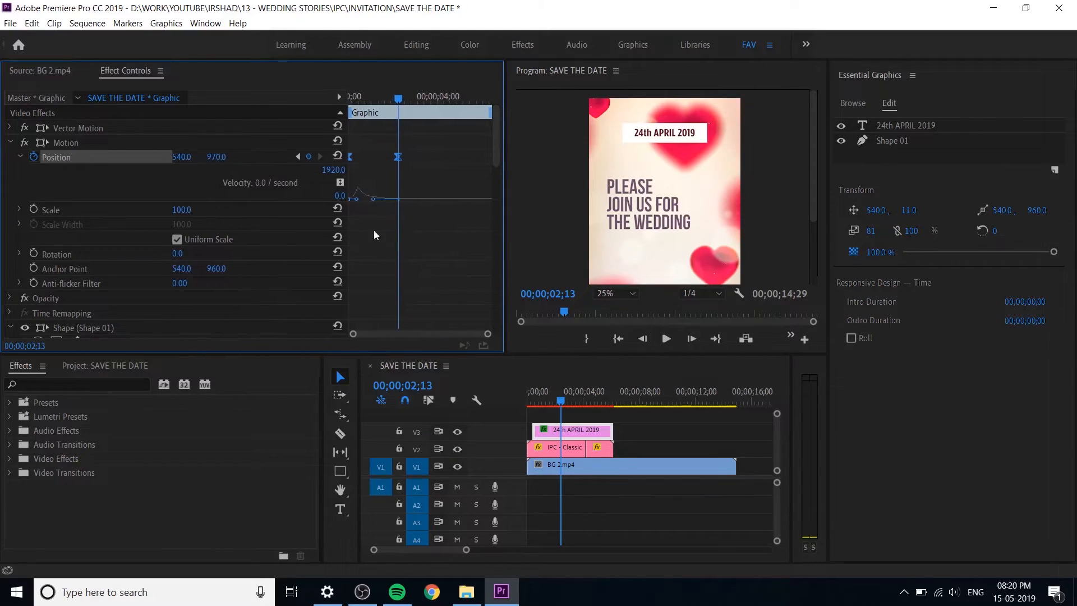
drag(377, 104, 331, 111)
key(Left)
key(=)
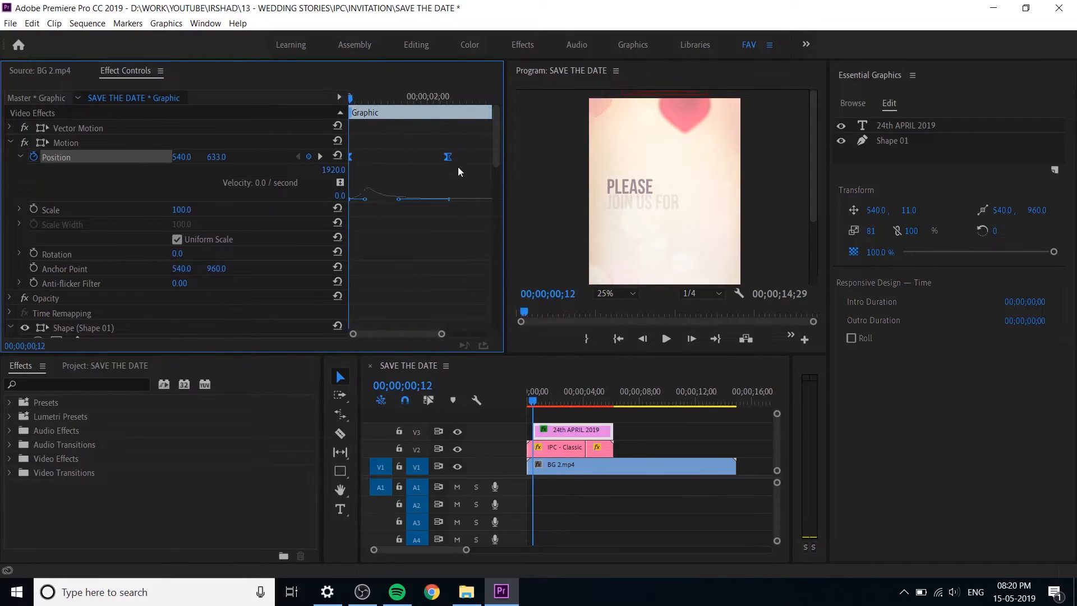
click(364, 200)
click(369, 193)
mouse_move(364, 201)
mouse_down()
mouse_move(356, 211)
mouse_move(368, 208)
mouse_up()
click(398, 209)
key(minus)
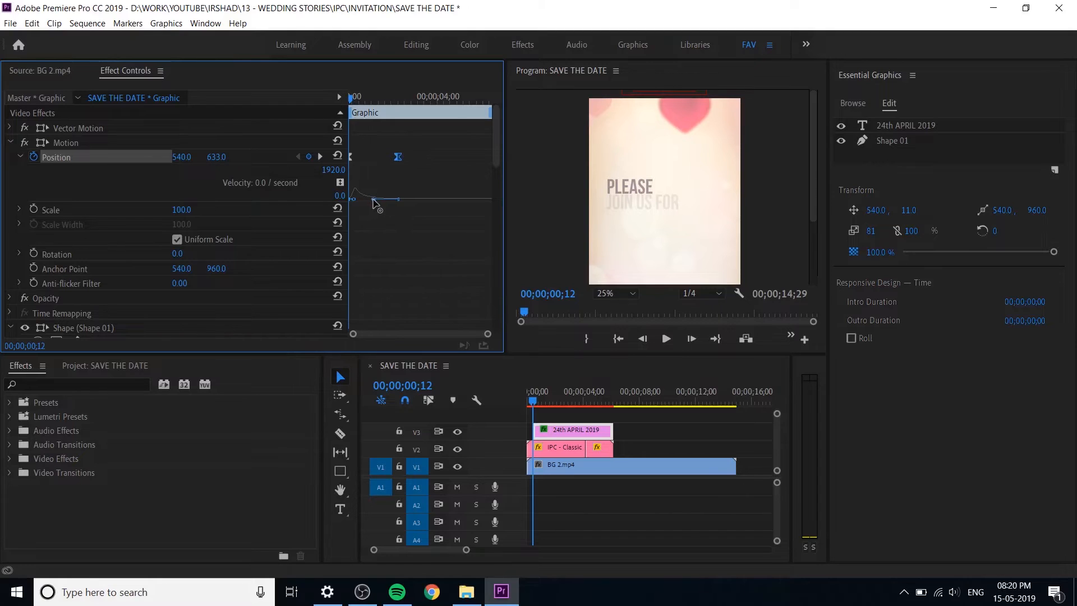
Step: Play the date graphic's entrance from the start of the sequence and save the project
drag(535, 403, 511, 406)
key(space)
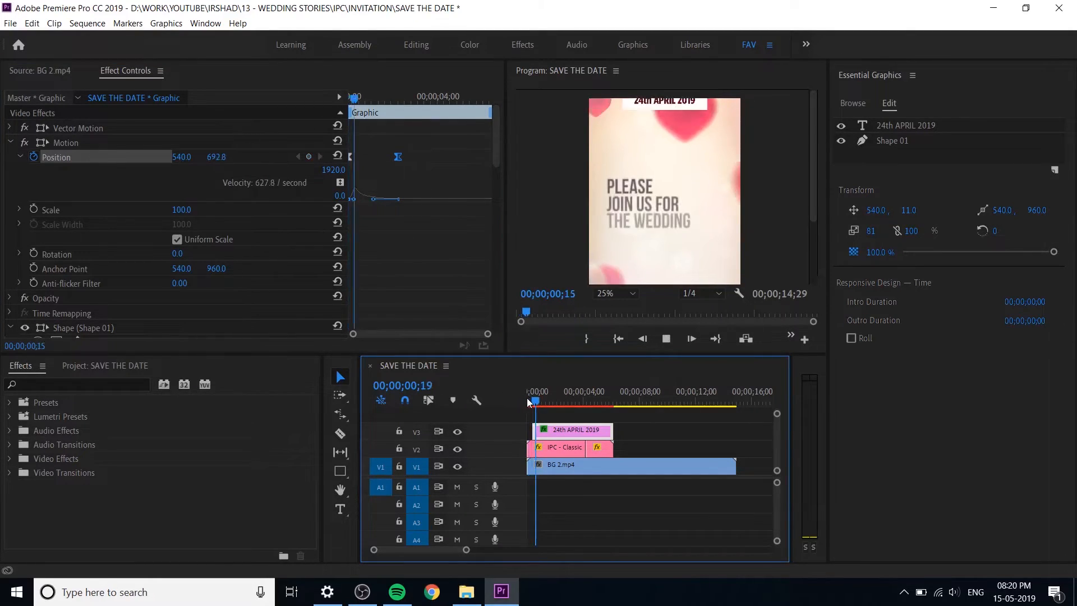
key(space)
click(28, 156)
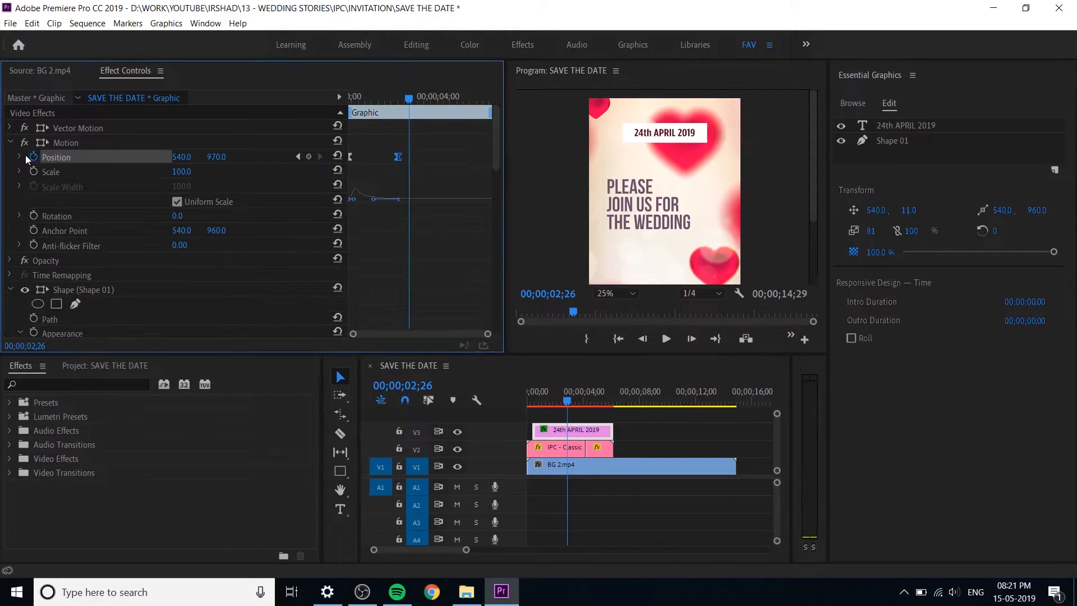
click(667, 428)
click(668, 428)
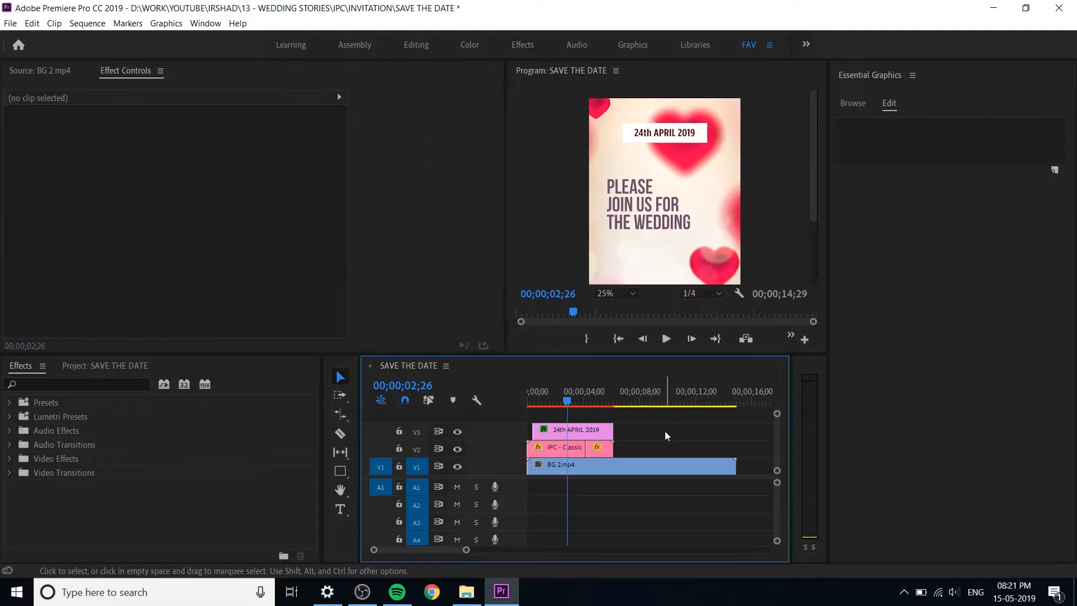
key(ctrl+s)
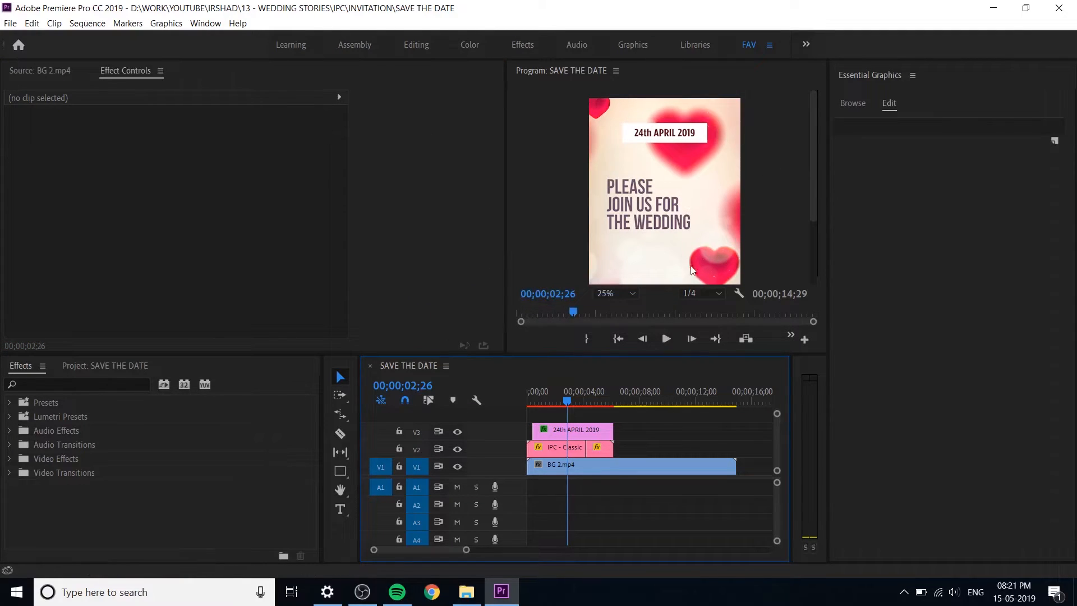
Step: Fit the whole vertical frame in the program preview and replay the date entrance from the start
click(611, 300)
click(620, 315)
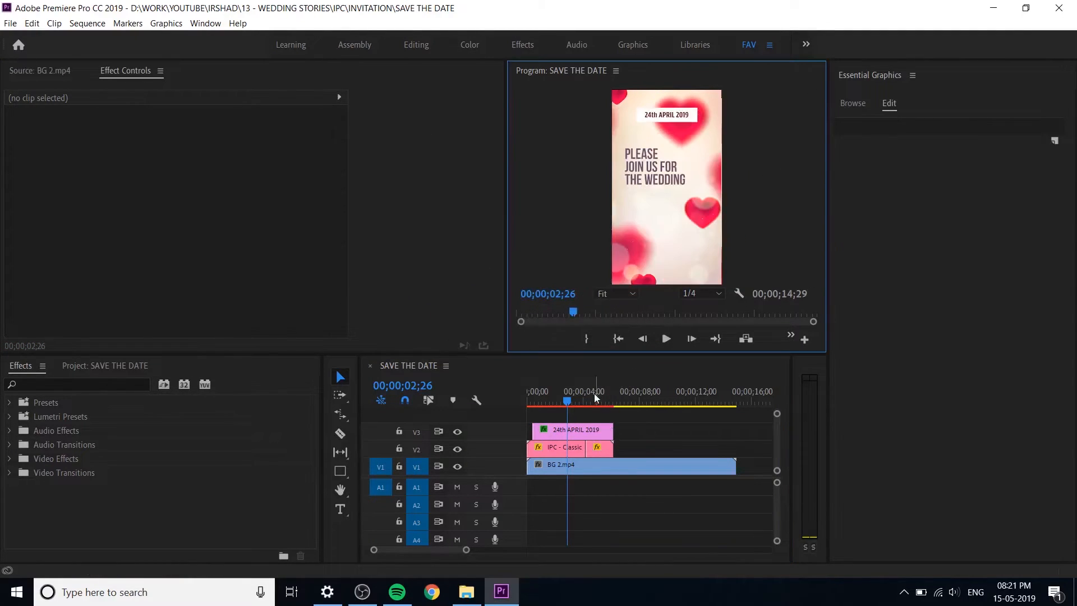
drag(550, 400, 510, 401)
key(space)
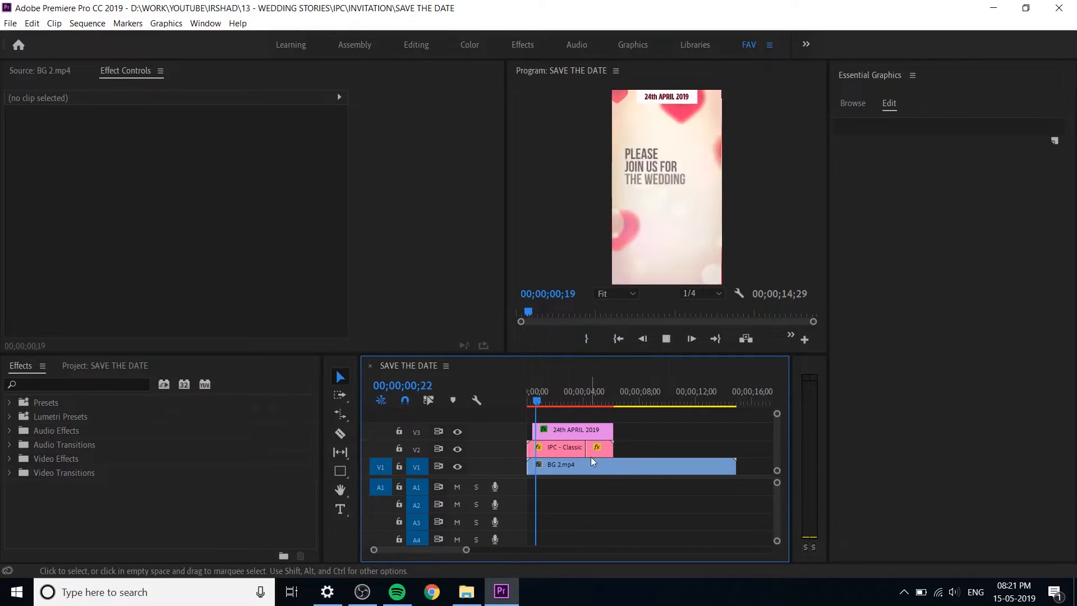
key(space)
Step: Reduce the Motion scale of the date graphic to 89.3
click(585, 432)
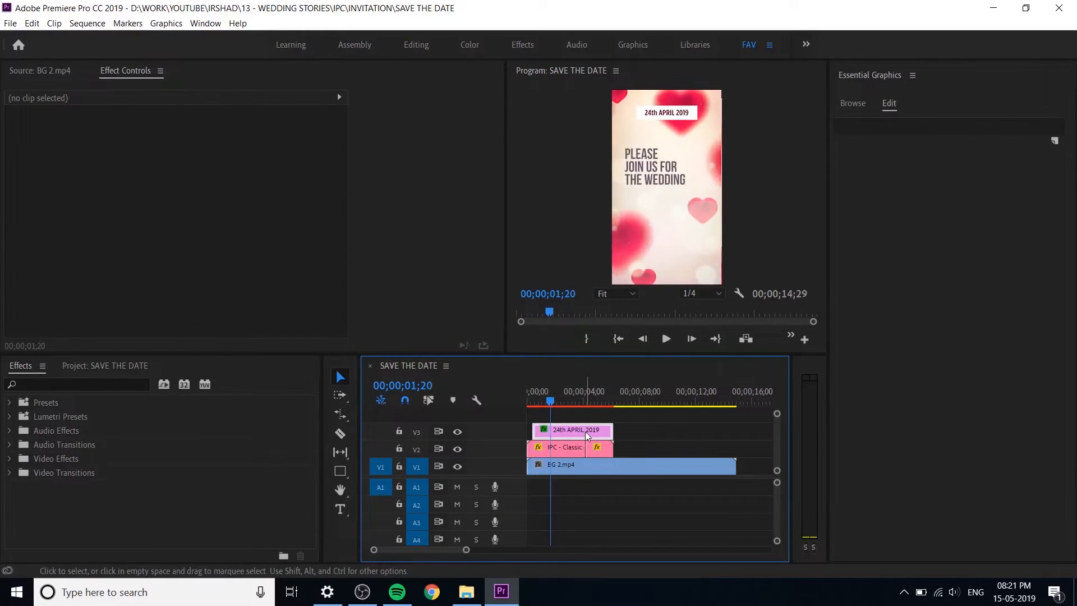
click(181, 172)
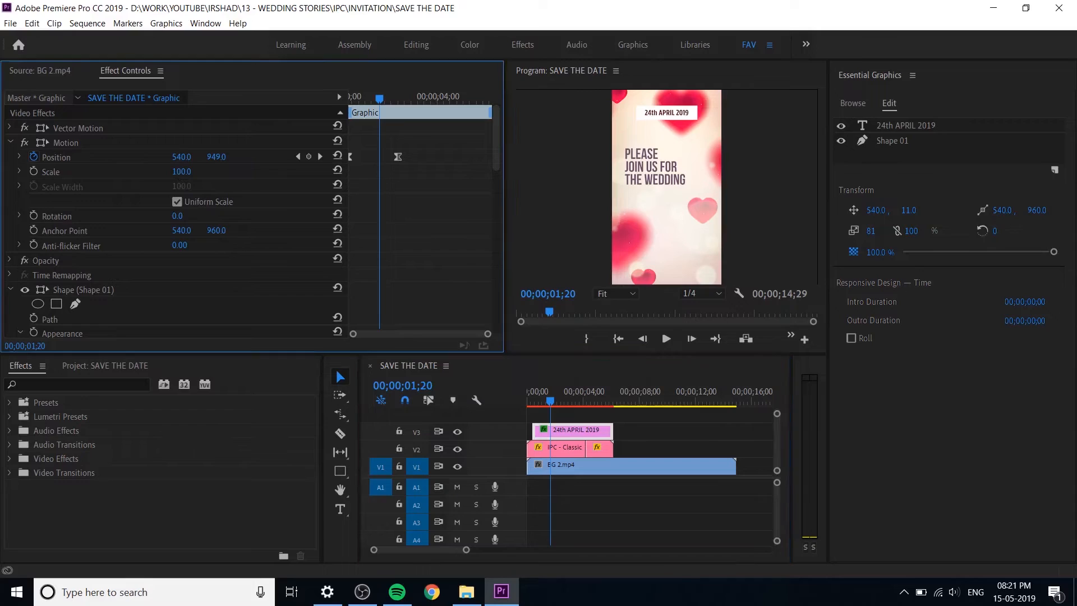
drag(181, 172, 121, 172)
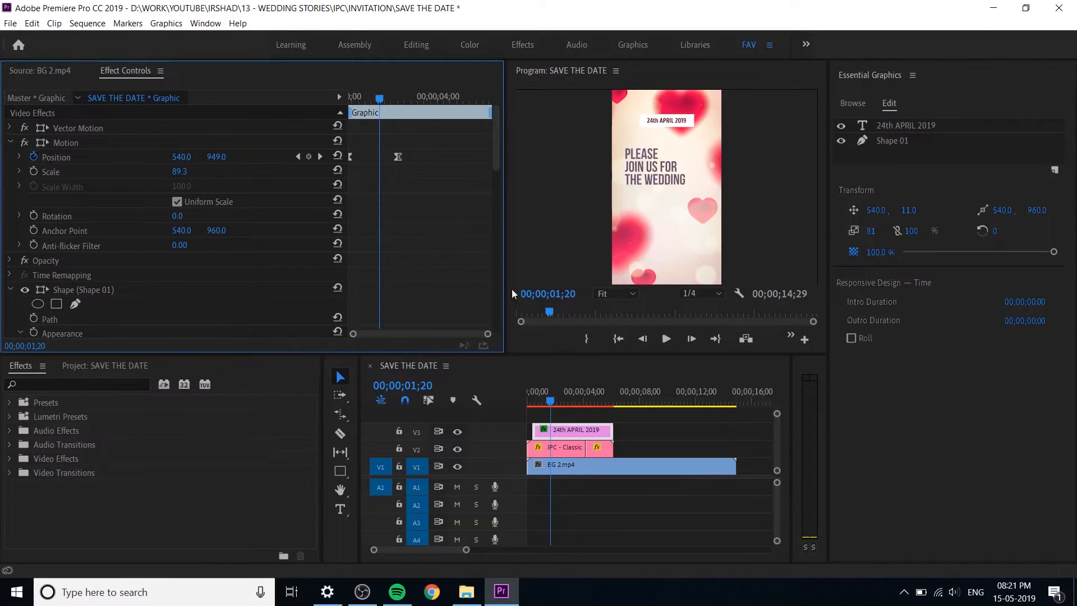
Step: Adjust the date graphic's vertical position keyframes to 537 at 00;00;00;12 and 877 at 00;00;02;13
mouse_move(535, 398)
mouse_down()
mouse_move(565, 406)
mouse_move(528, 394)
mouse_move(545, 402)
mouse_up()
drag(369, 97, 318, 114)
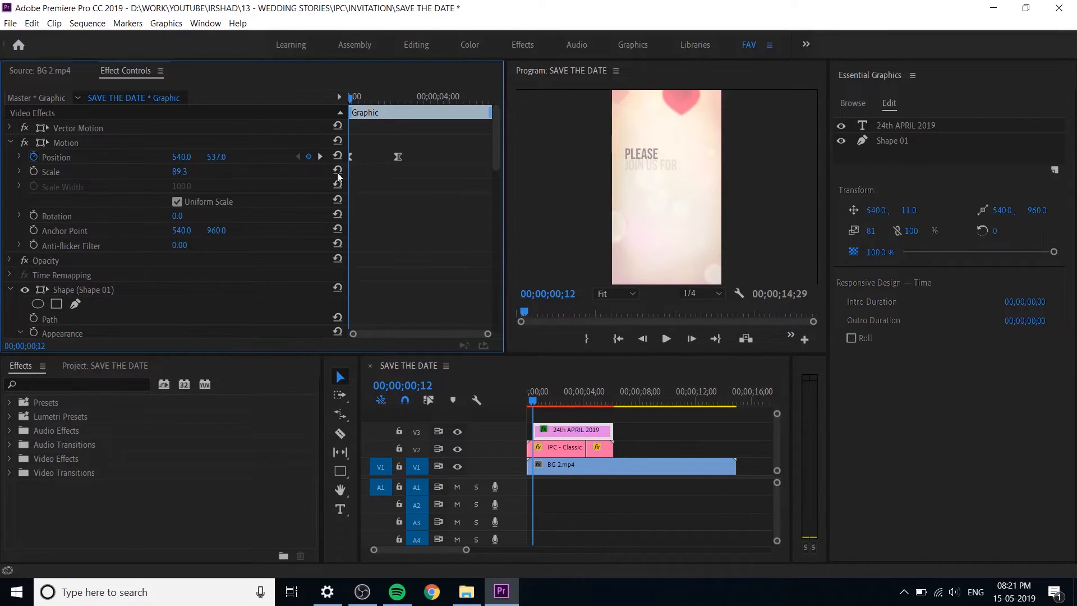
click(320, 157)
drag(221, 164, 168, 165)
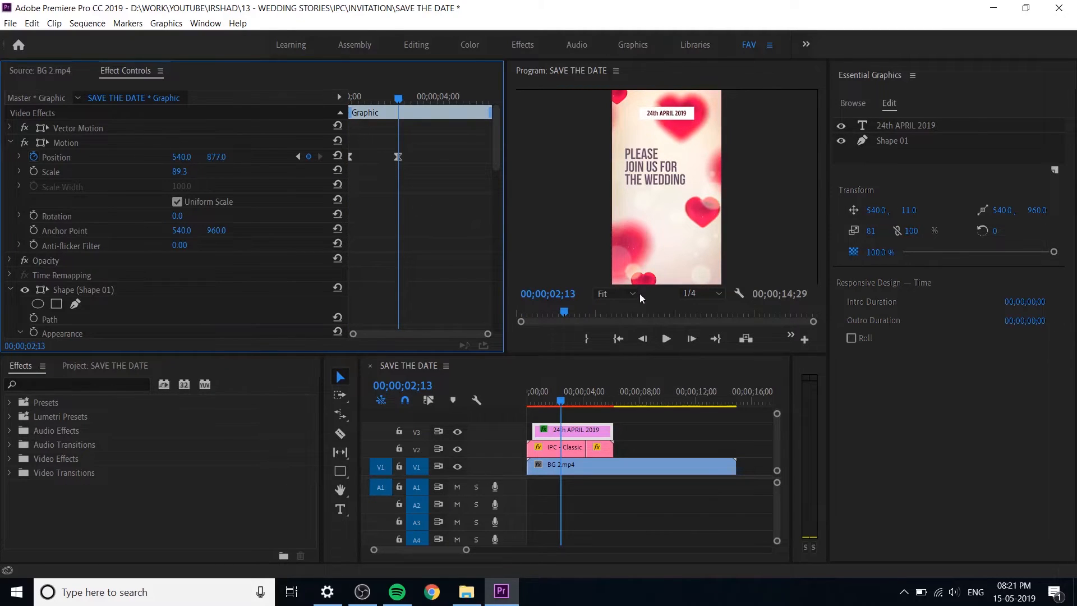
Step: Play back the resized date graphic's entrance through the point where the wedding title animates out
drag(393, 105, 304, 120)
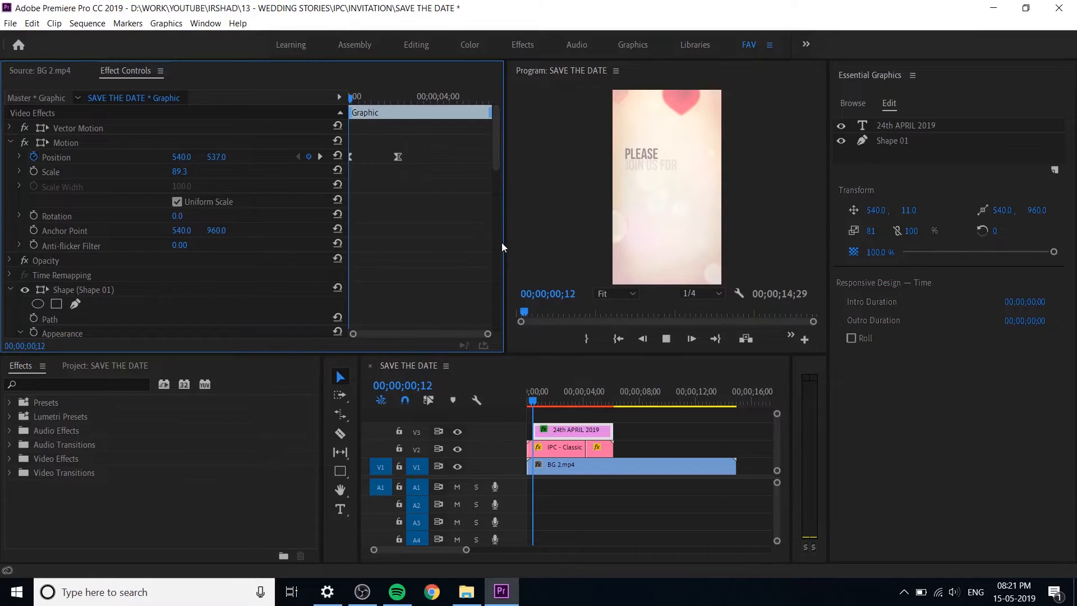
key(space)
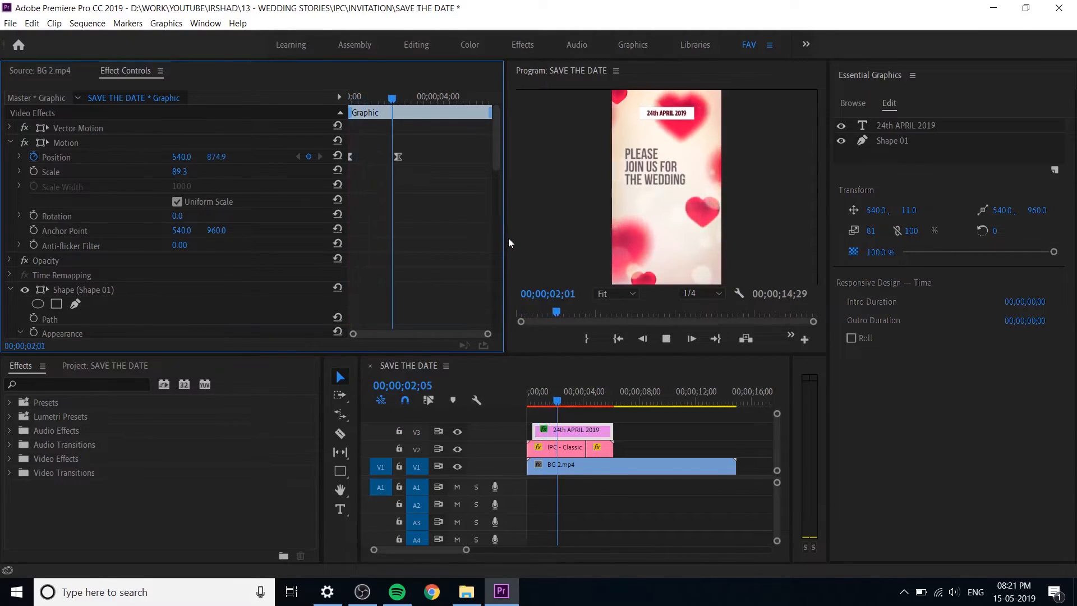
key(space)
key(space)
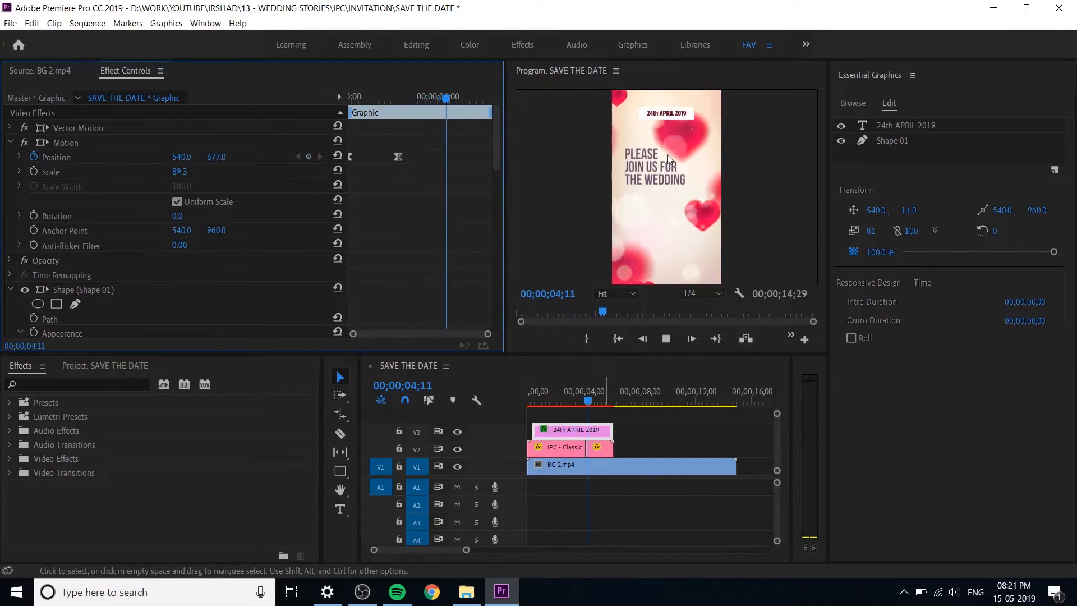
key(space)
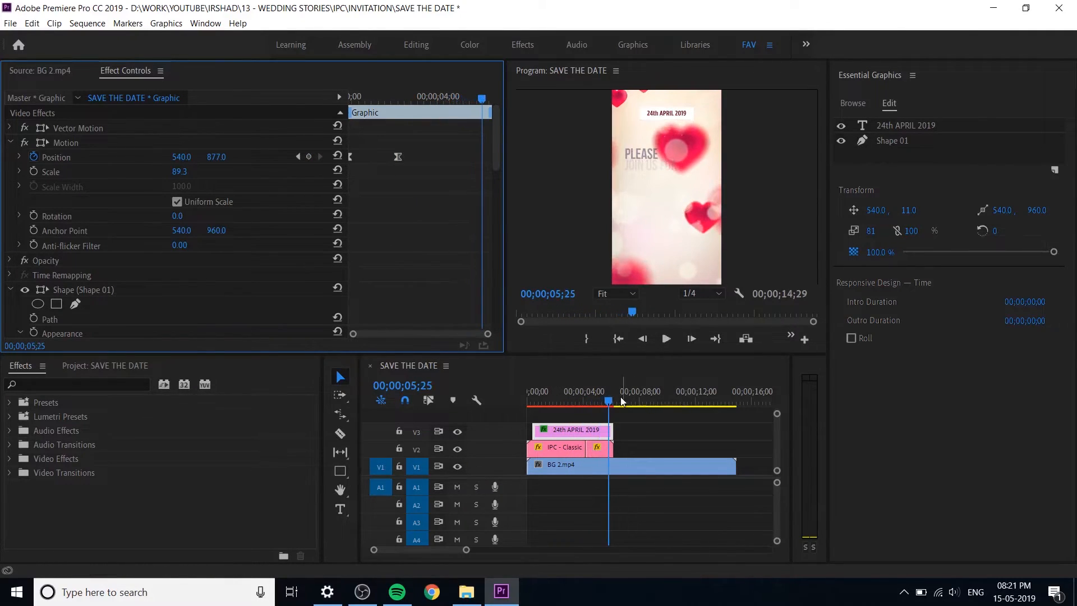
Step: Extend the date clip to 00;00;07;04 and animate it out above the frame from 00;00;05;18, ending at vertical position 535
drag(606, 402, 628, 430)
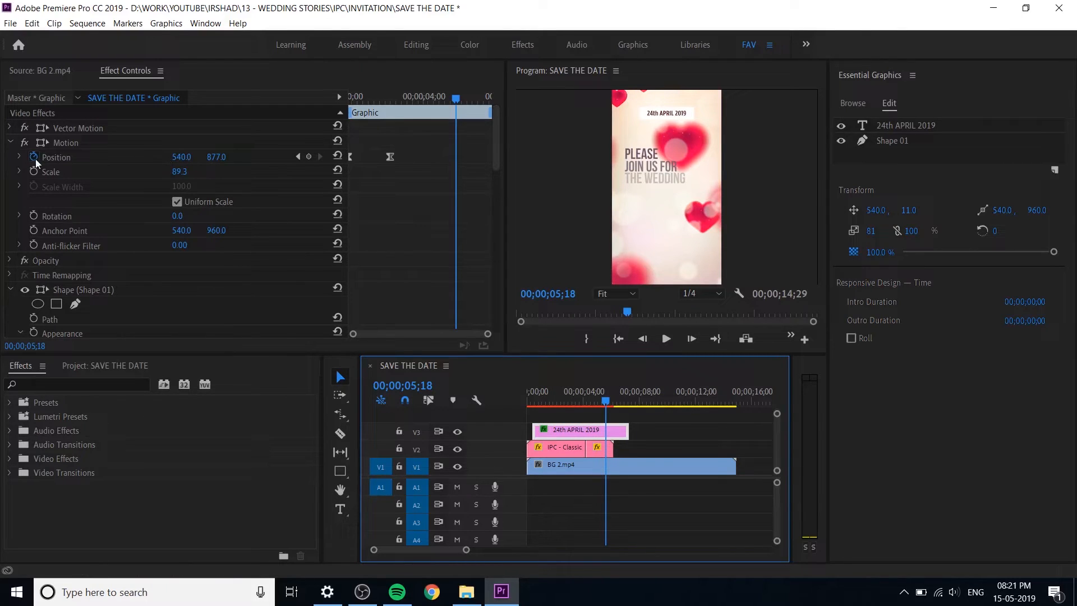
click(308, 157)
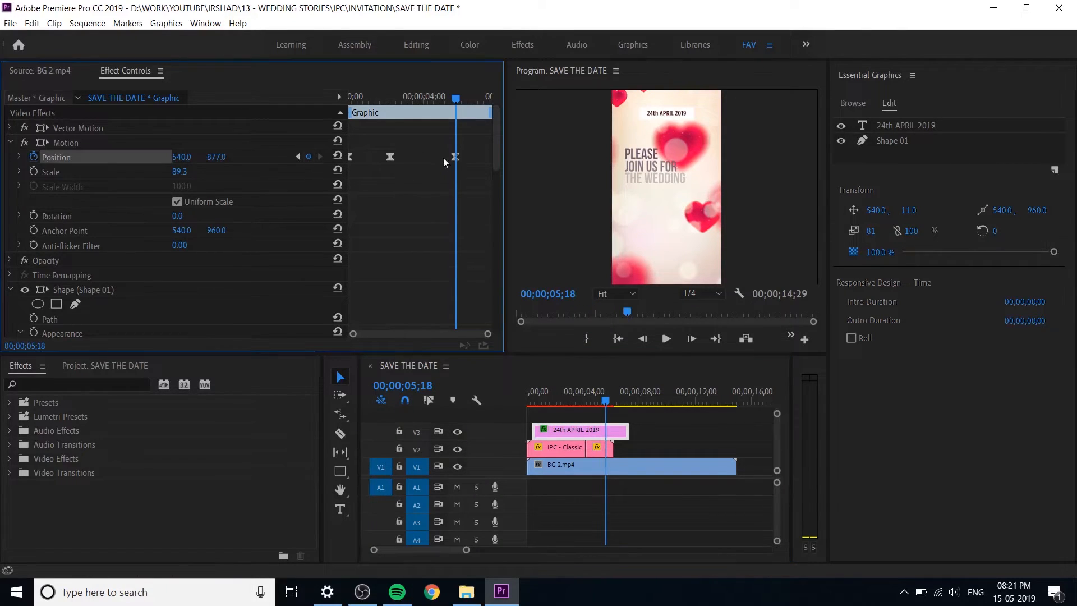
drag(458, 97, 488, 101)
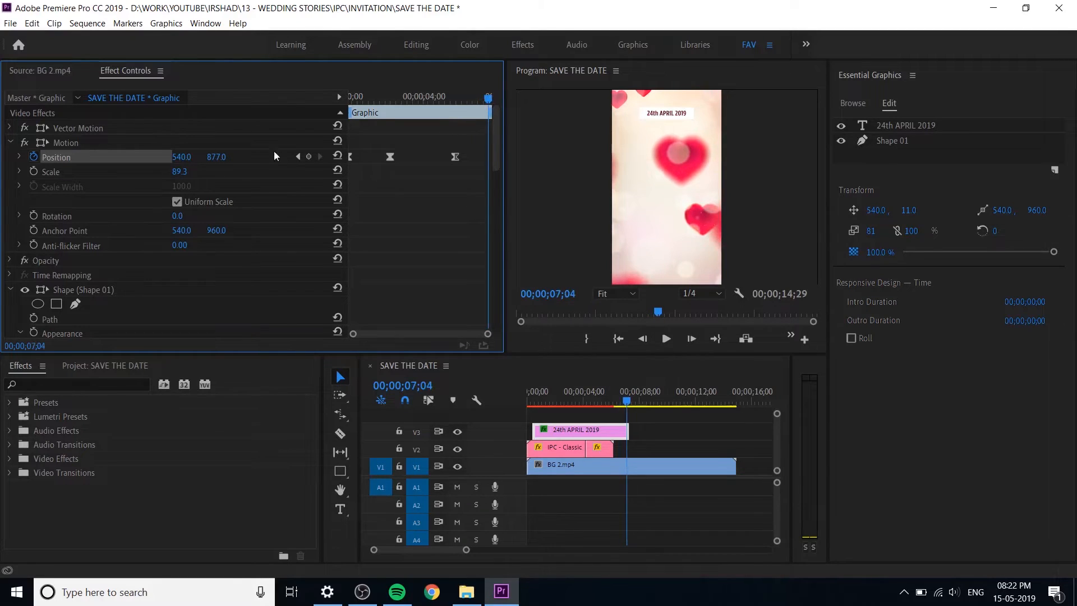
drag(224, 161, 163, 161)
Step: Shape the velocity curve of the two exit keyframes so the date speeds up toward the end, and play the exit
drag(447, 145, 497, 179)
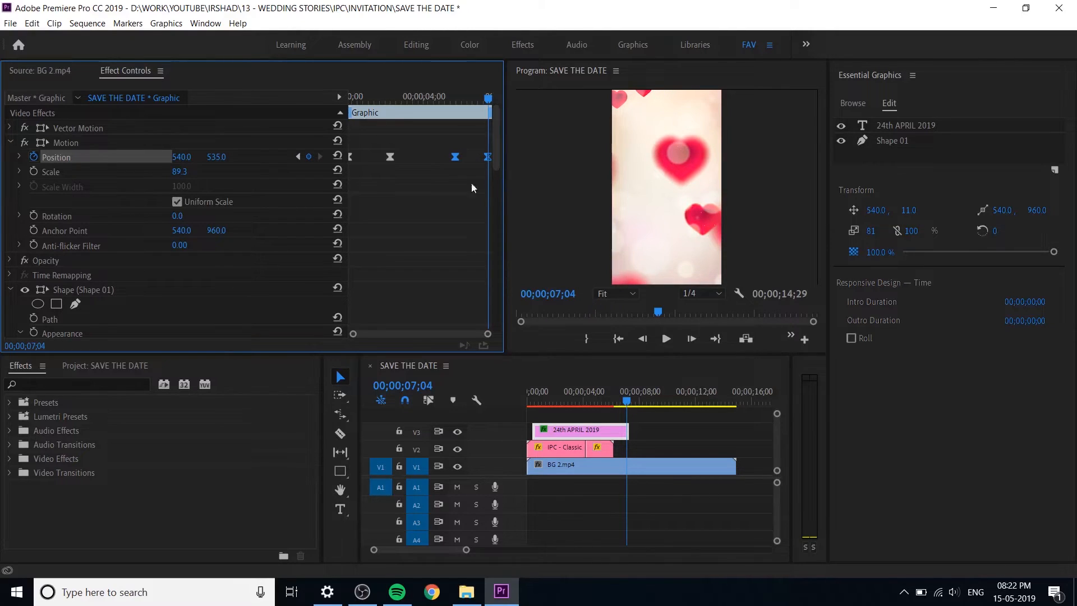
click(20, 156)
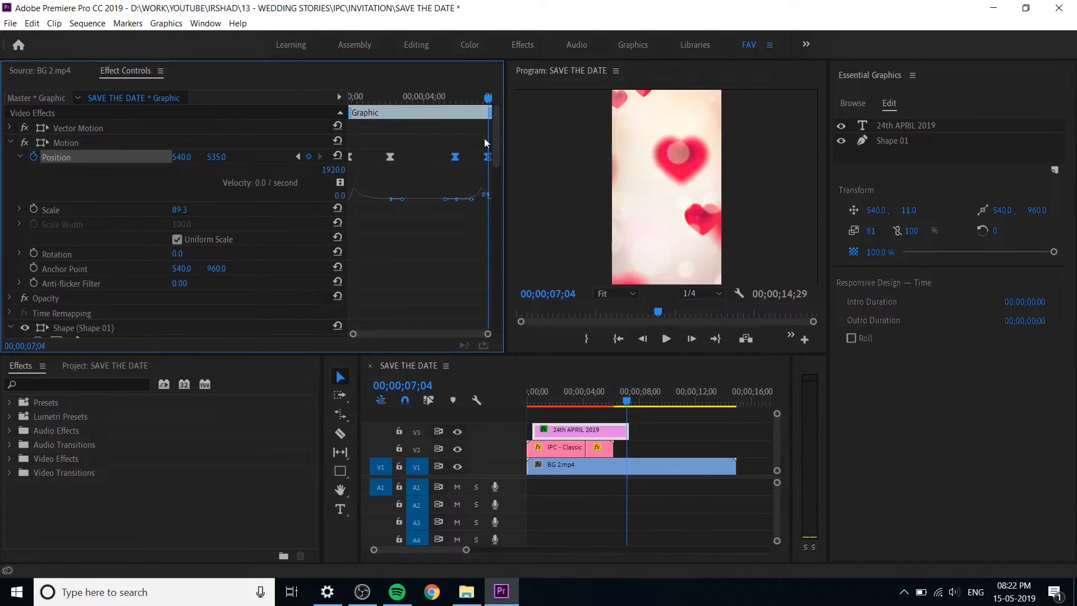
click(462, 96)
key(space)
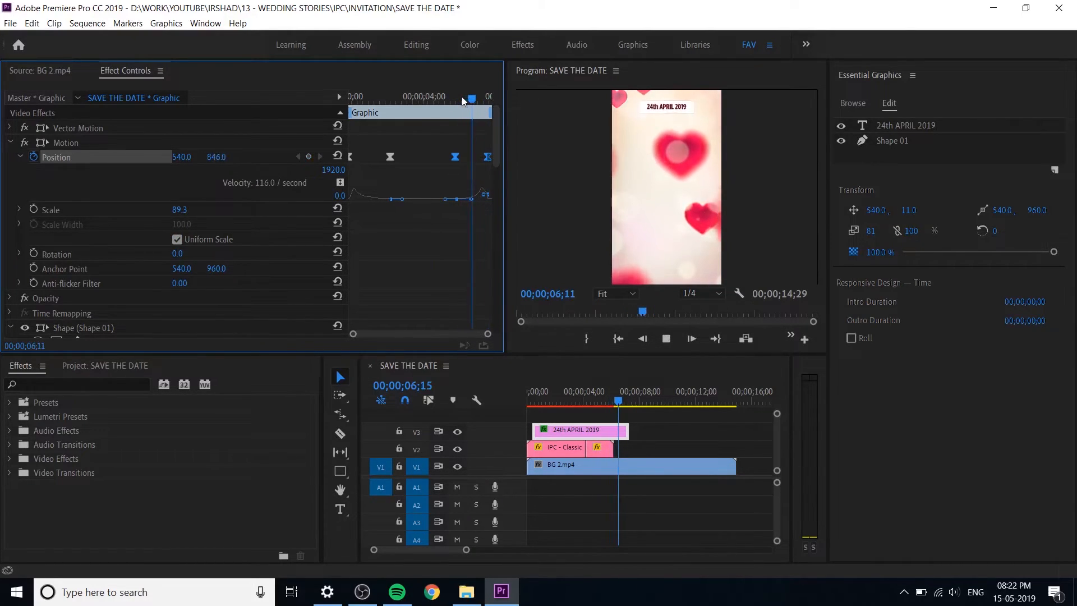
key(space)
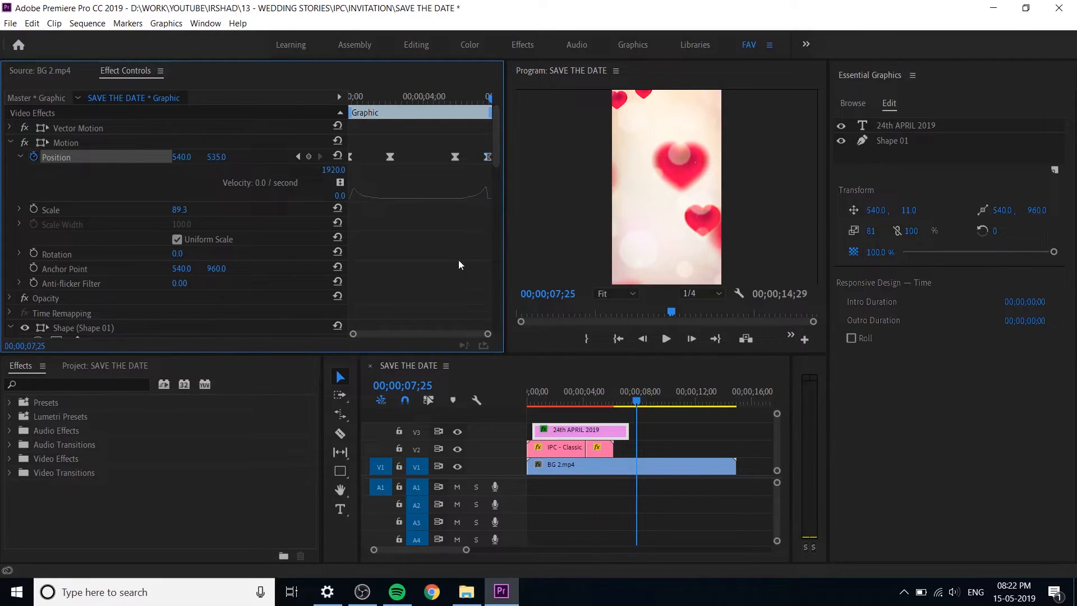
Step: Replay the complete date animation from the start of the sequence and save the project
click(20, 156)
drag(637, 398, 495, 413)
key(space)
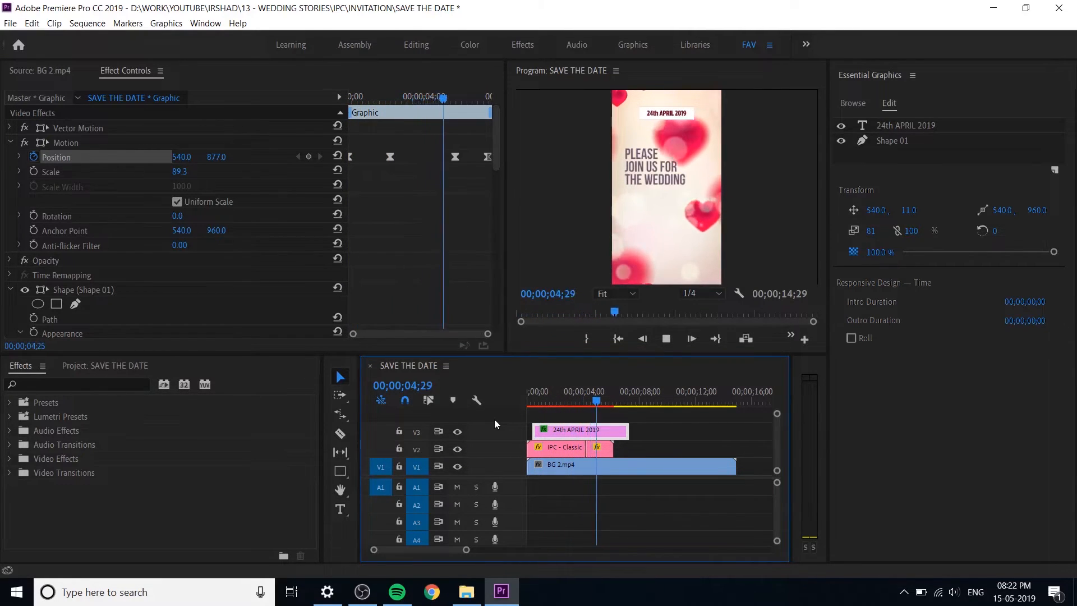
key(space)
key(ctrl+s)
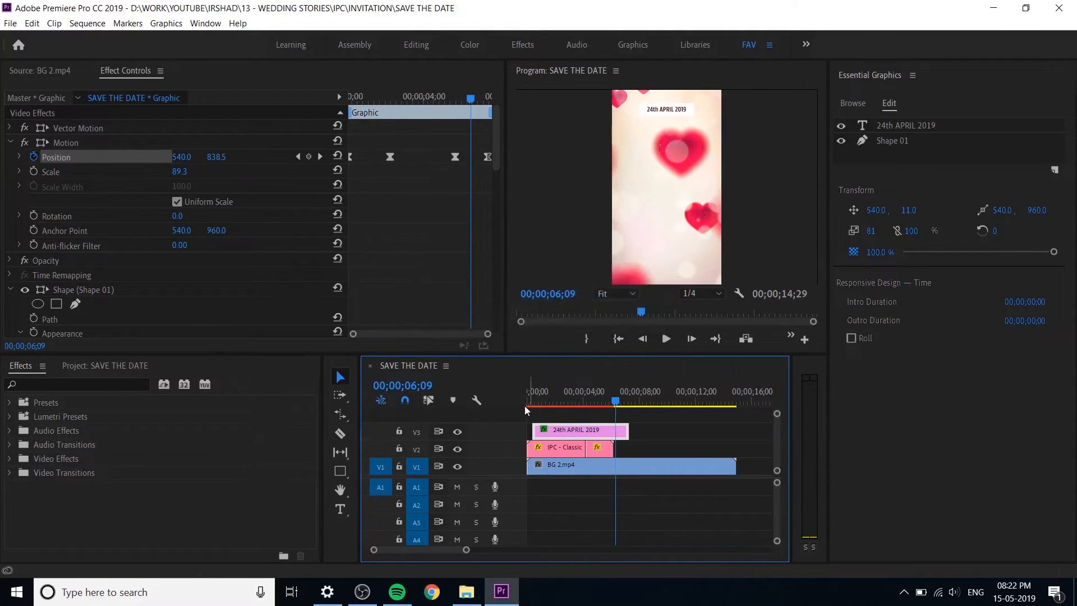
Step: Add the IPC - Classic 02 title template to track V2 directly after the wedding title clips
drag(540, 403, 583, 407)
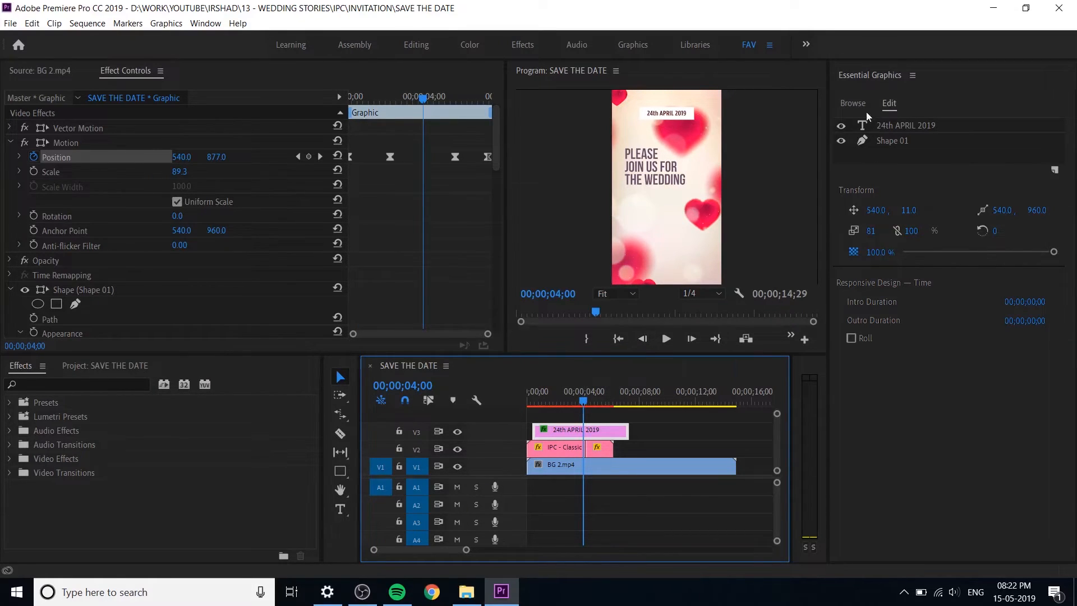
click(854, 103)
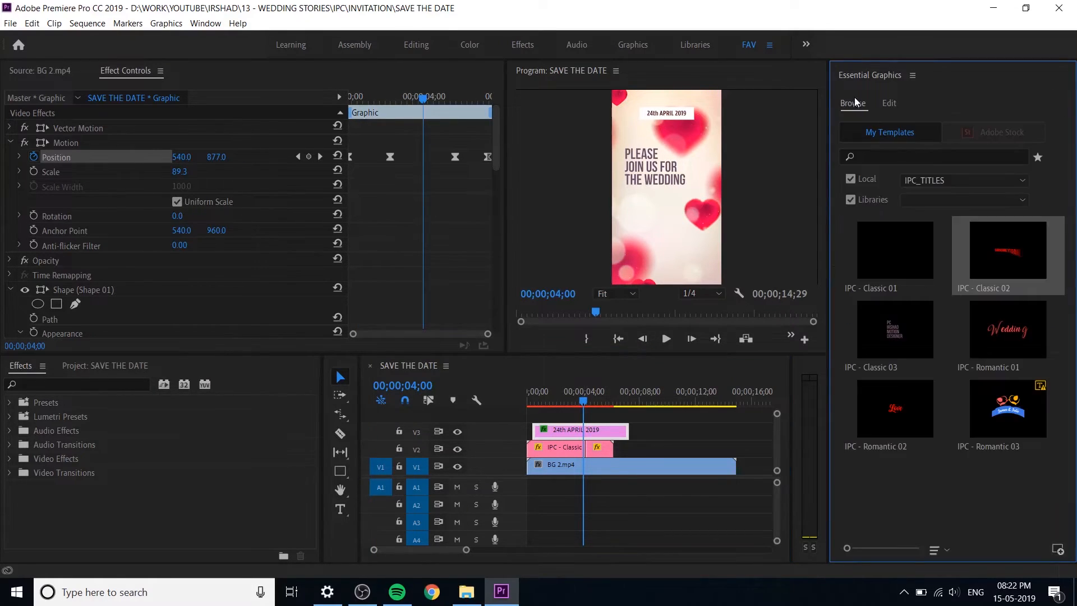
click(895, 237)
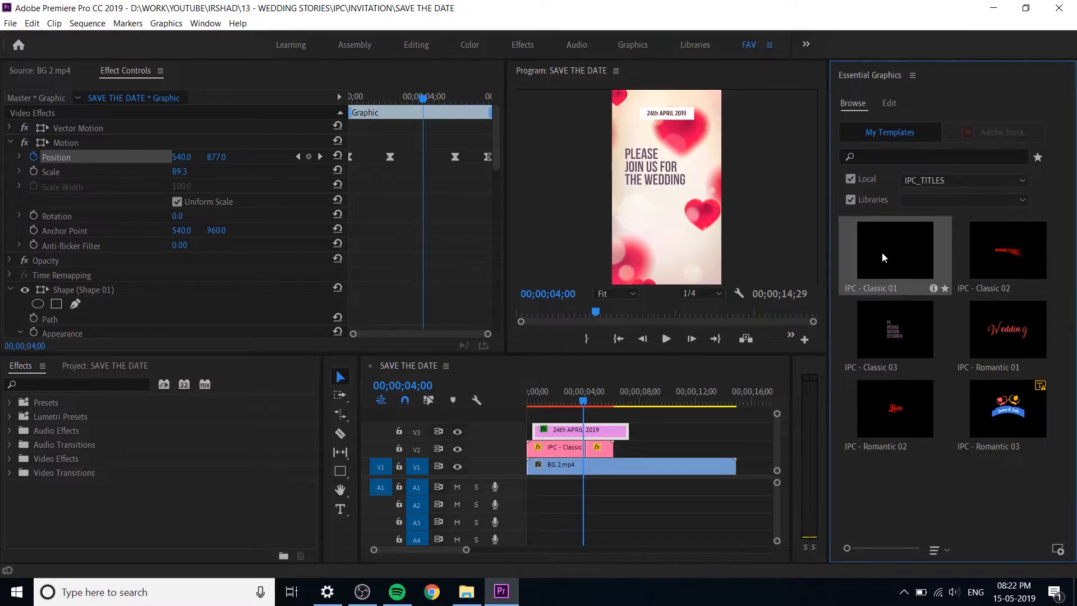
drag(700, 435, 658, 449)
Step: Preview the new IPC - Classic 02 title at 00;00;08;15 and lower it in the frame to vertical position 1571
drag(613, 402, 645, 405)
click(656, 452)
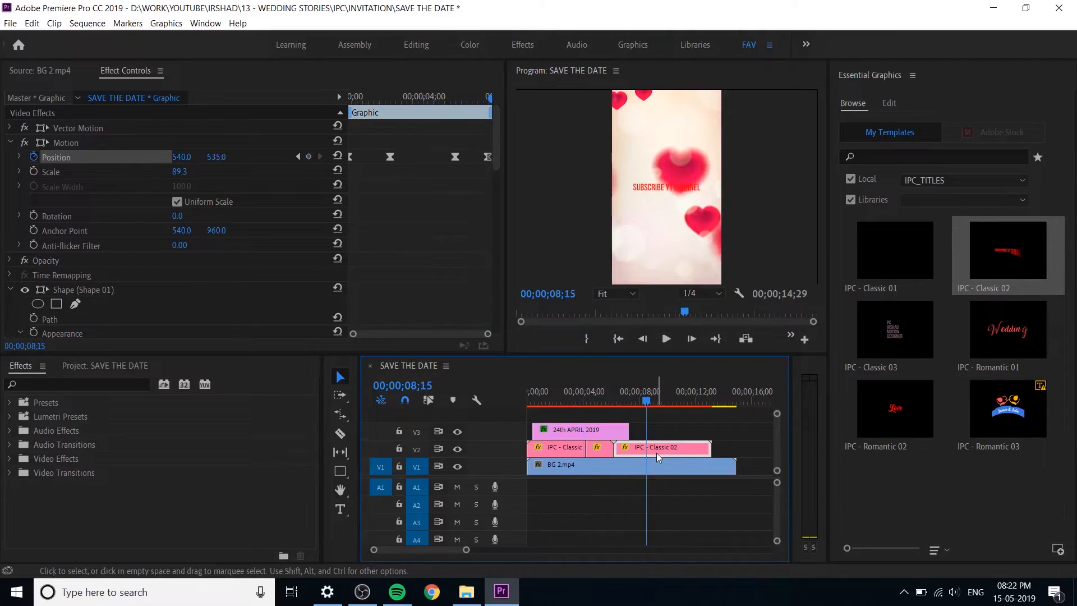
click(664, 187)
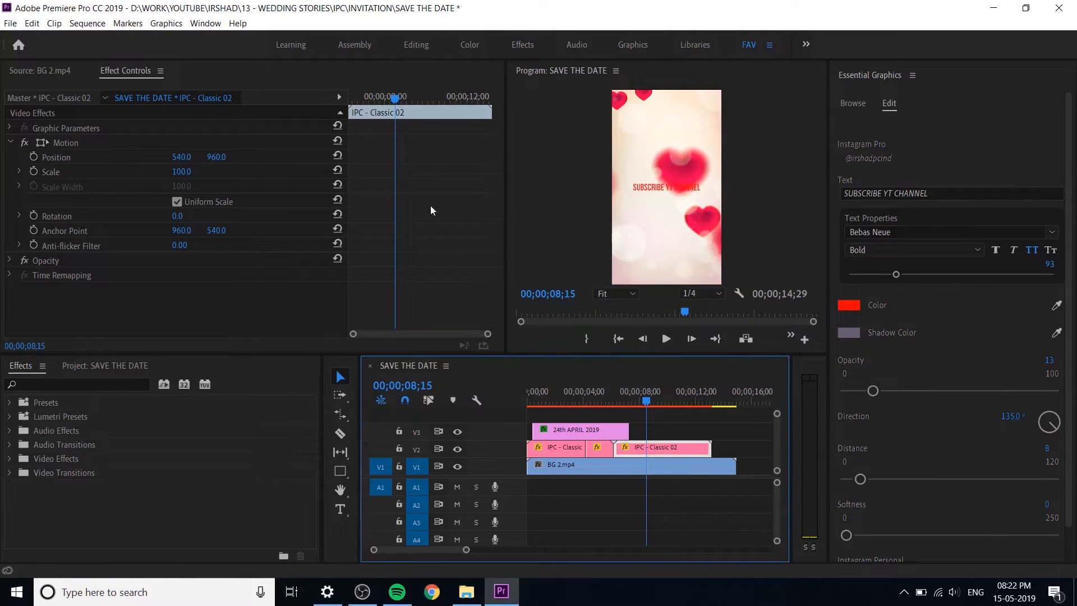
click(214, 167)
drag(218, 157, 561, 156)
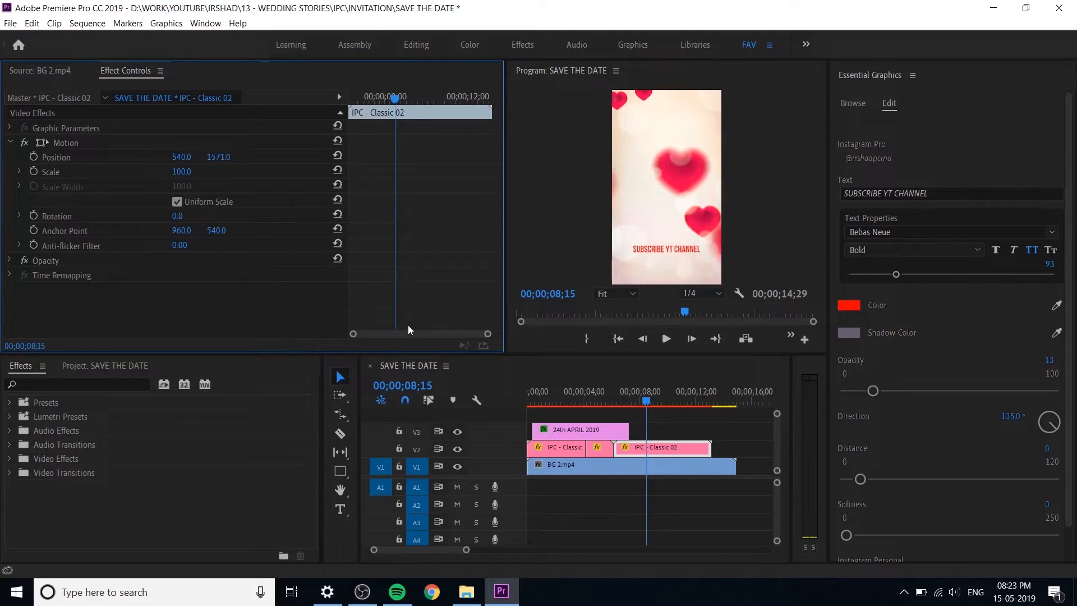
Step: Widen the timeline area and shift the IPC - Classic 02 clip on track V2 so it starts at 00;00;08;15
mouse_move(681, 447)
mouse_down()
mouse_move(716, 439)
mouse_move(689, 435)
mouse_up()
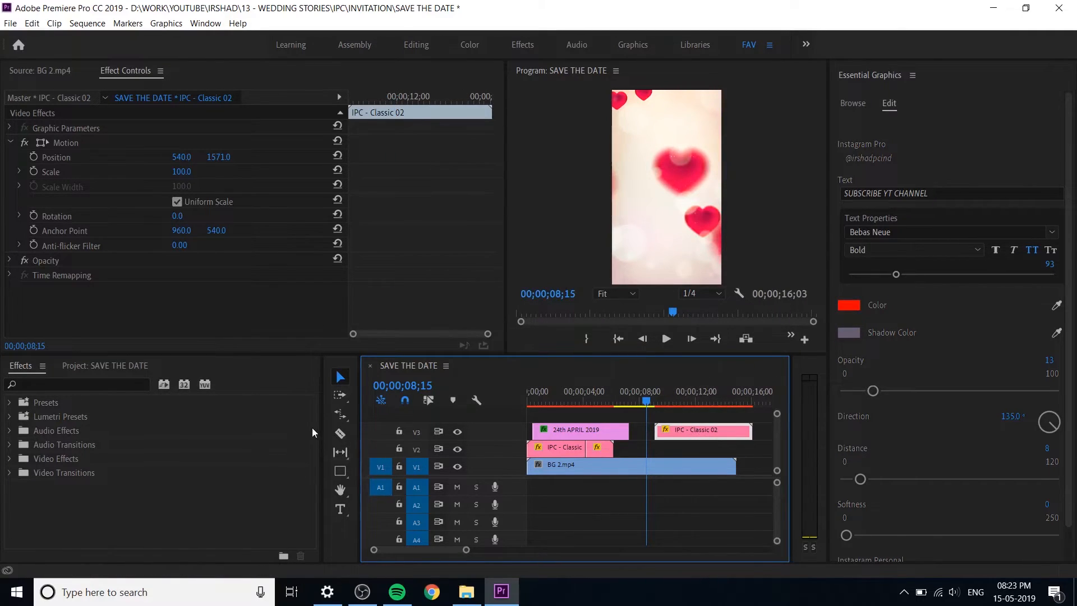
drag(361, 433, 283, 442)
click(613, 502)
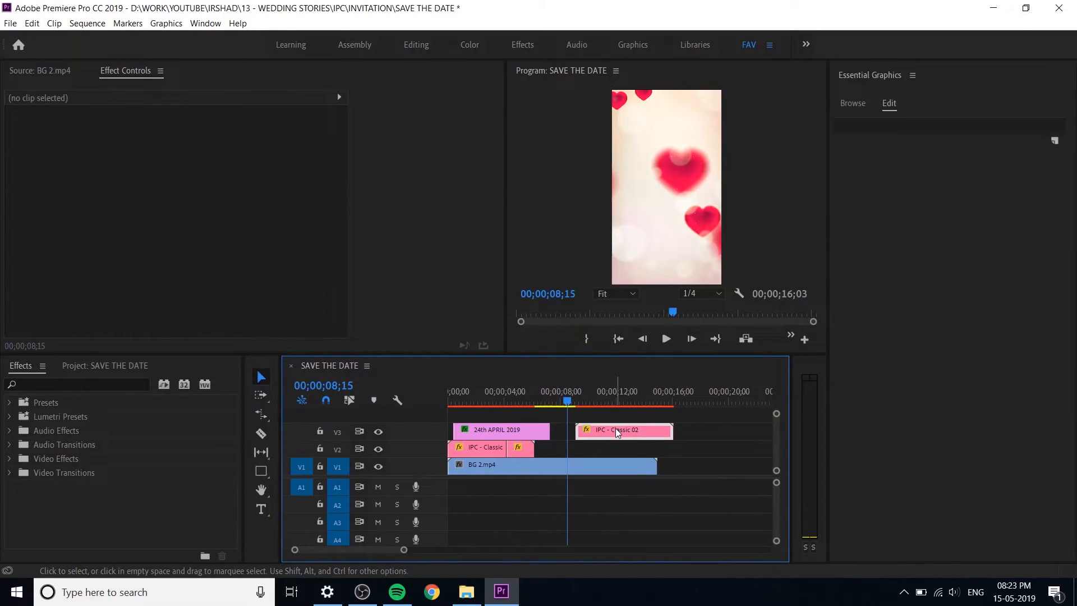
drag(604, 436, 593, 453)
click(649, 524)
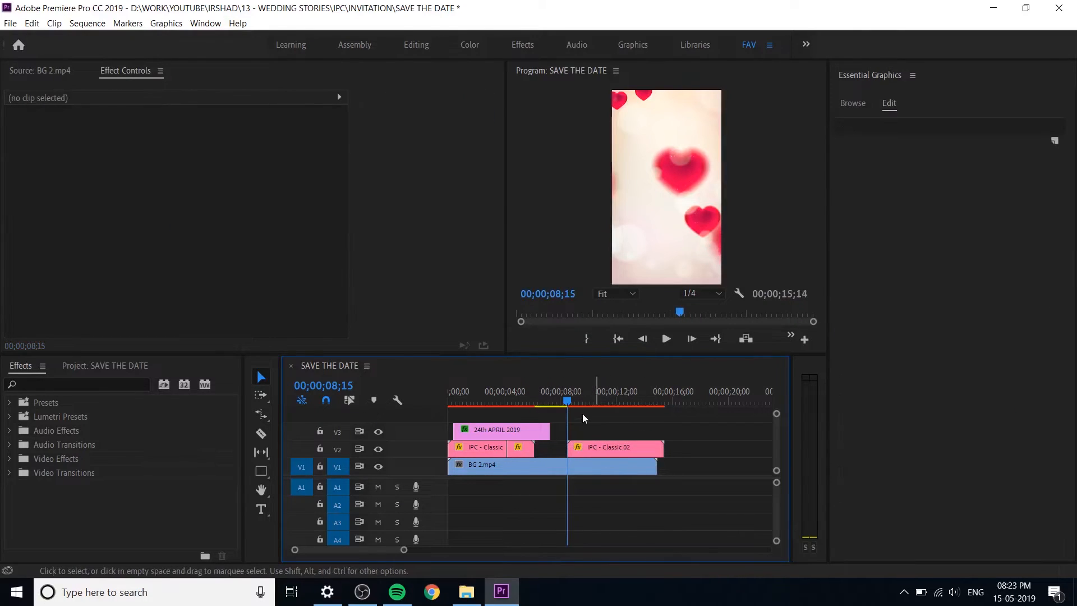
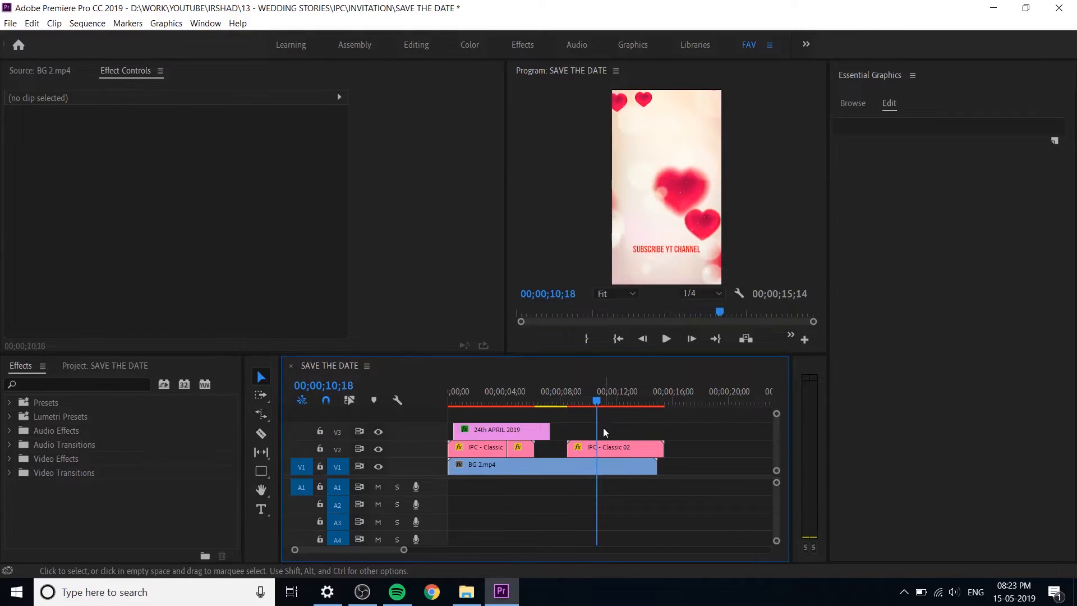
Step: Delete the IPC - Classic 02 title clip that follows the wedding titles on track V2
drag(587, 450, 632, 451)
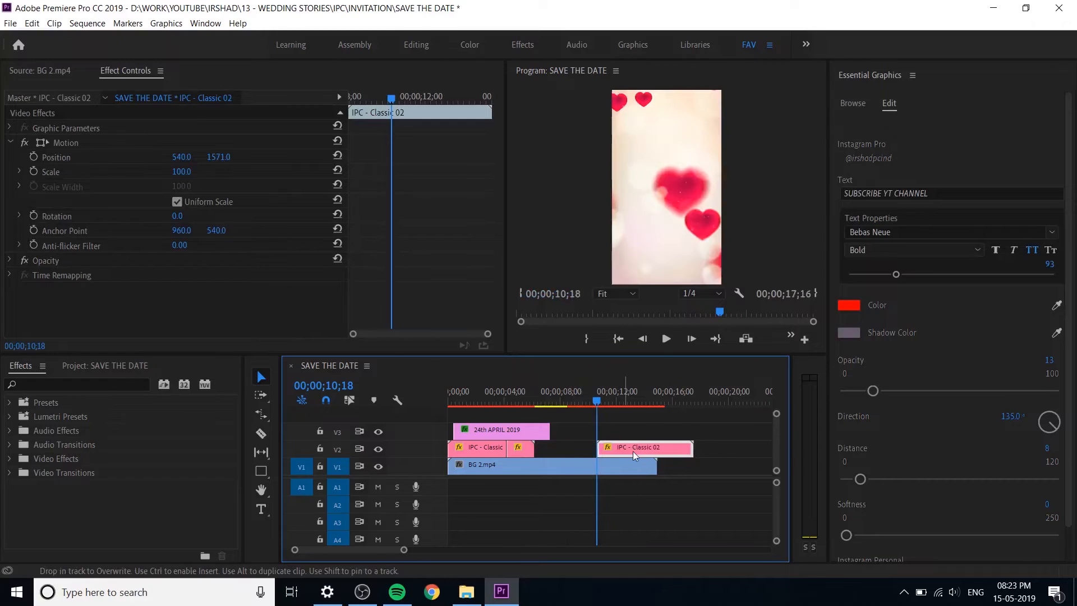
key(Delete)
click(634, 459)
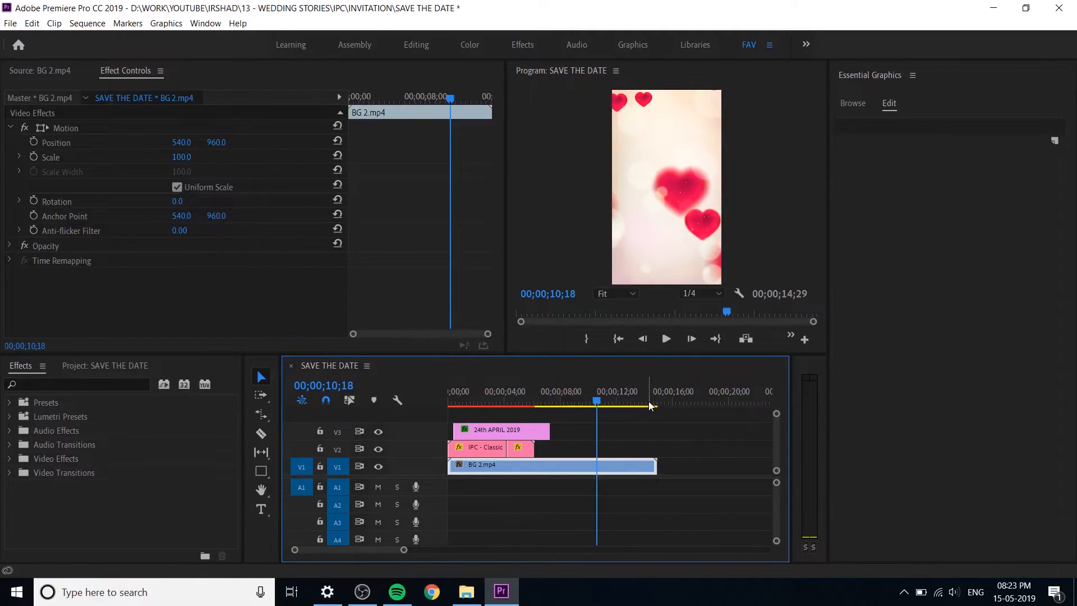
click(852, 105)
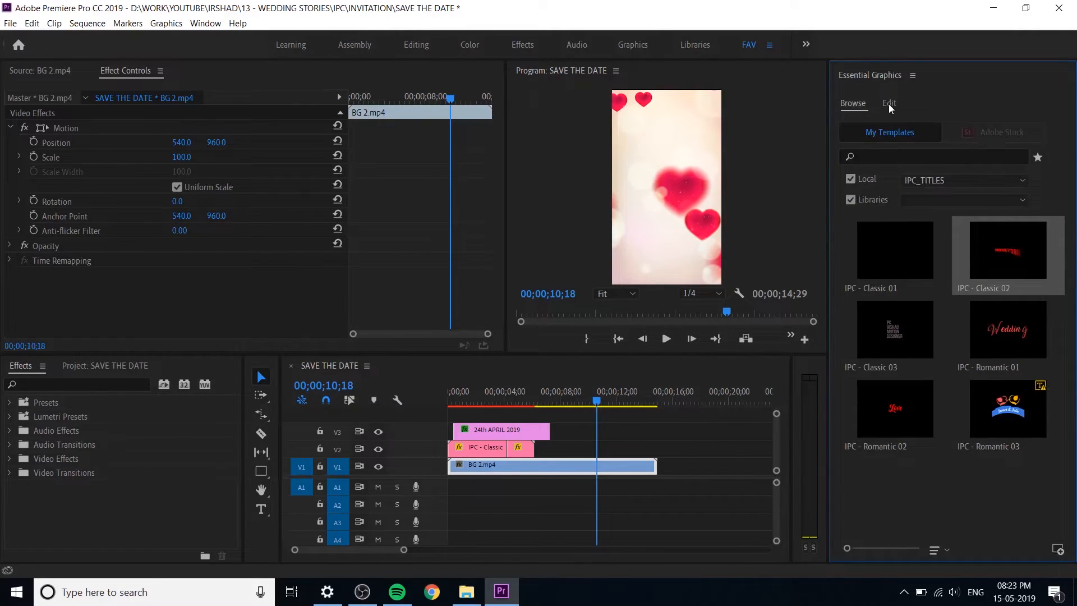
click(889, 104)
Step: Look through the project media for the bride and groom photo and save the project
click(99, 367)
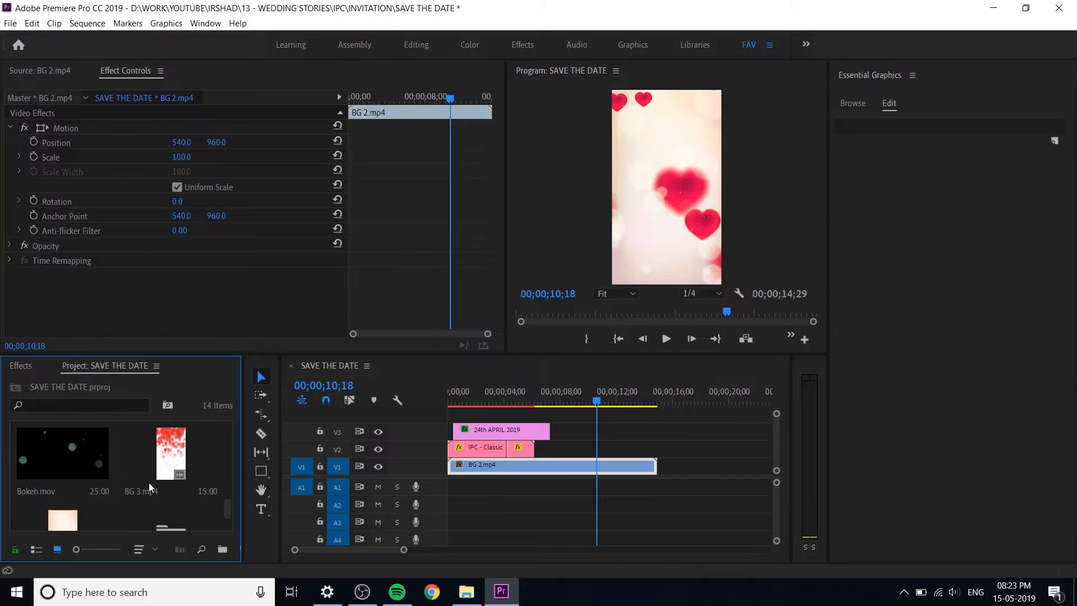
click(178, 461)
scroll(177, 461, down, 1)
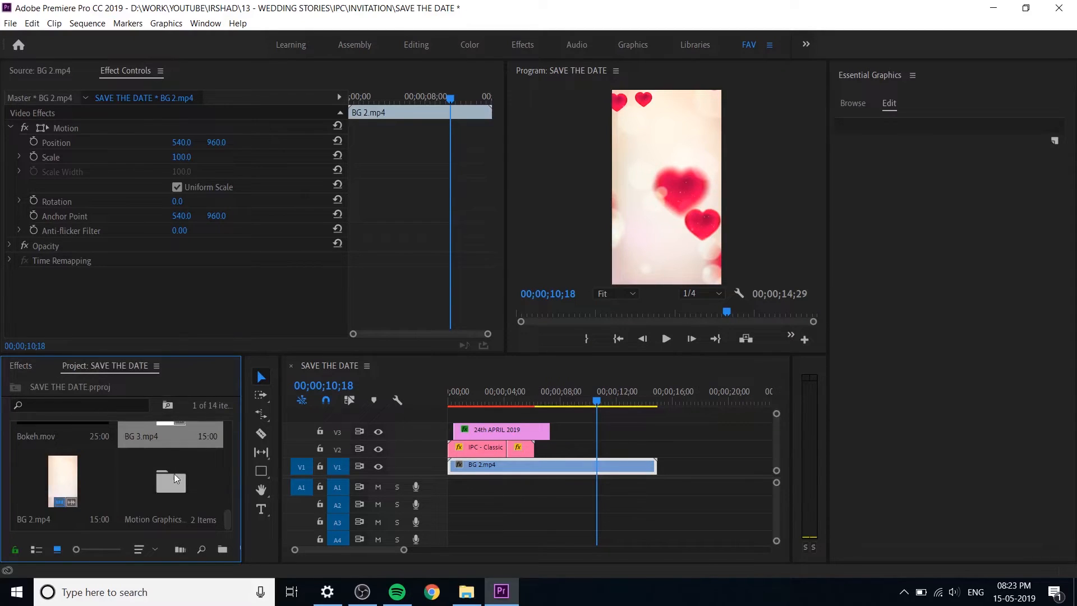
click(174, 473)
scroll(168, 488, up, 1)
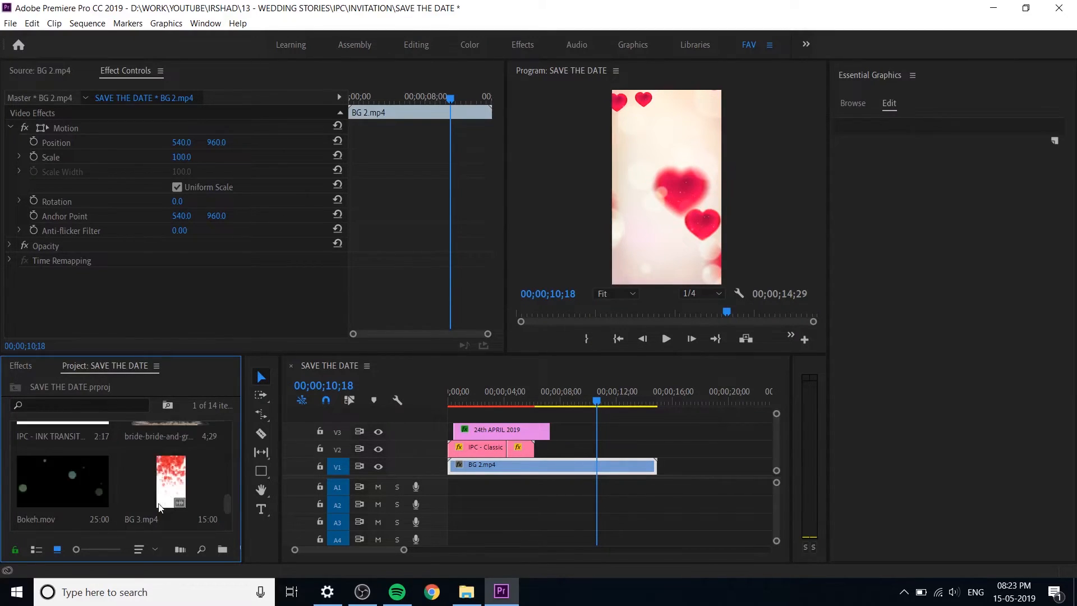
scroll(159, 505, up, 1)
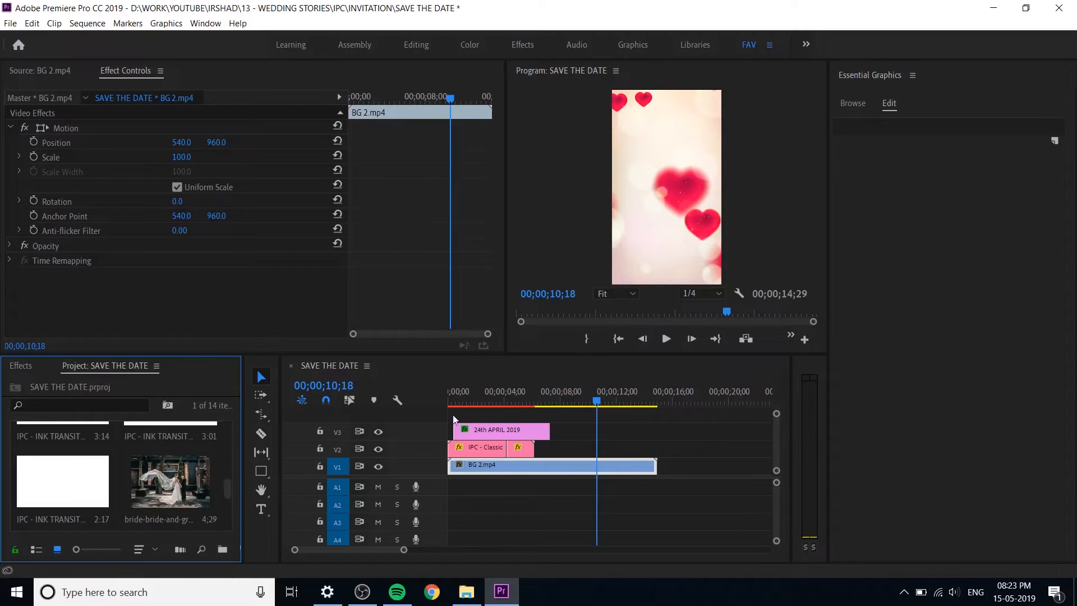
key(ctrl+s)
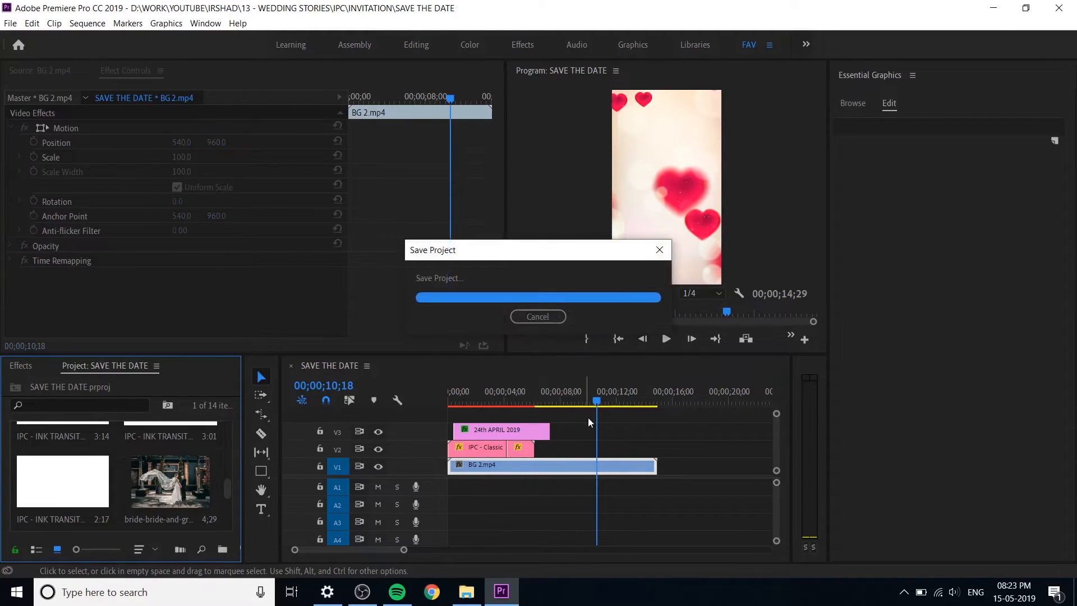
Step: Place the bride-and-groom couple photo on track V2 at the end of the date graphic and set its horizontal position to 197
click(180, 498)
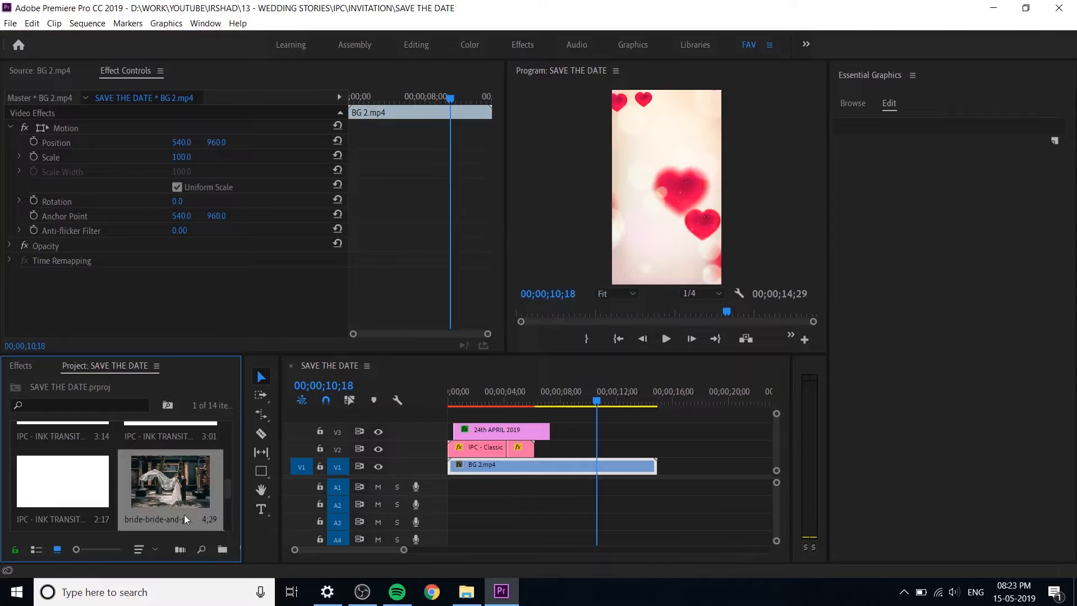
drag(179, 488, 556, 451)
click(608, 448)
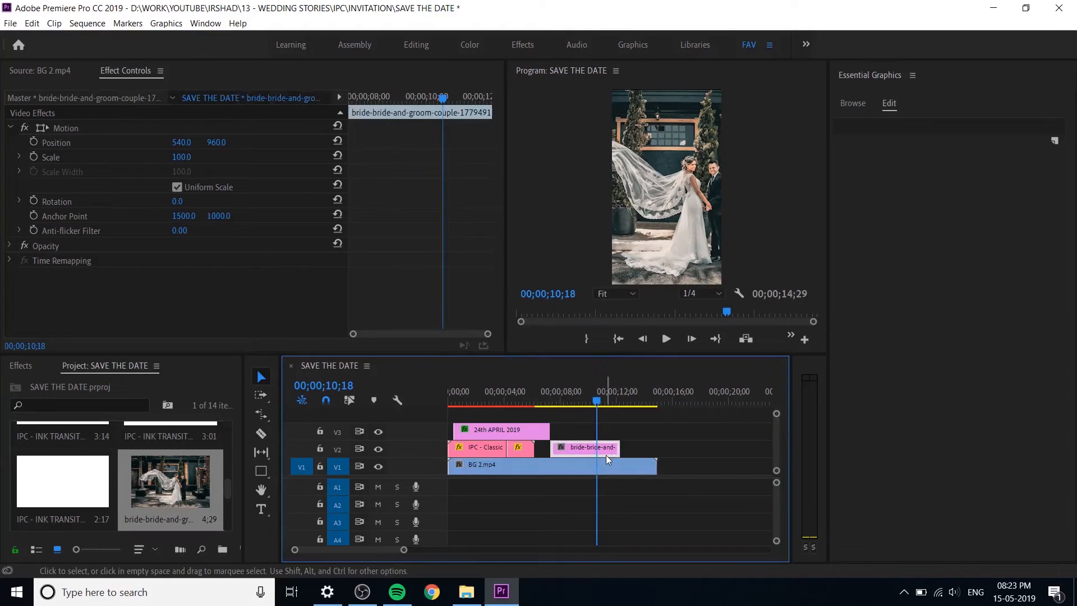
drag(182, 142, 1, 143)
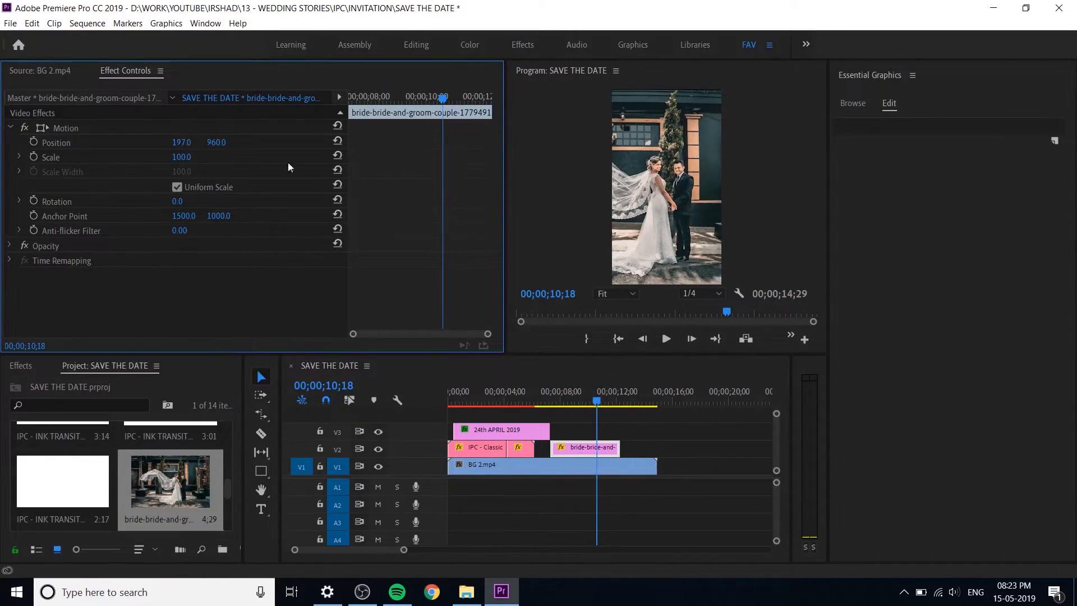
click(594, 450)
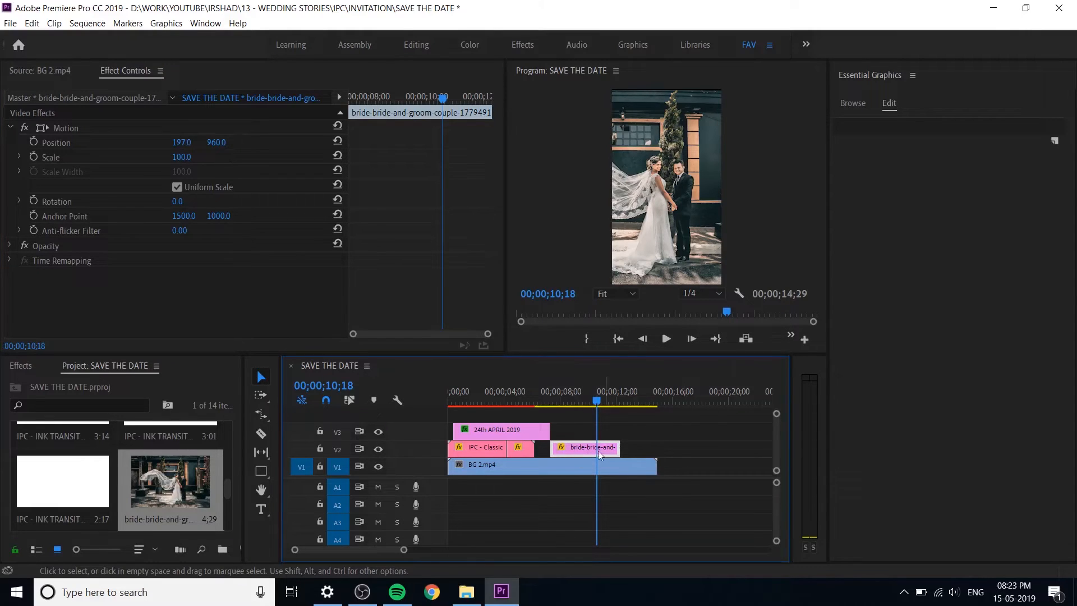
Step: Add Heart Butterfly.mov to track V3 above the start of the couple photo and preview it at 00;00;14;10
drag(227, 491, 224, 447)
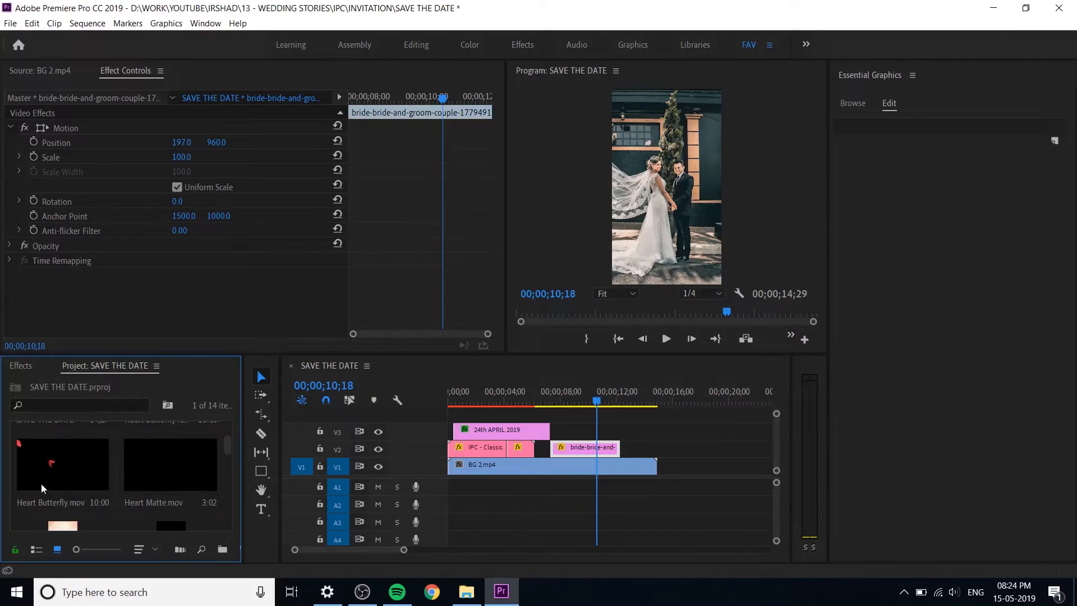
click(72, 501)
drag(76, 491, 556, 433)
drag(596, 399, 649, 416)
Step: Extend the couple photo to the end of BG 2.mp4 and rate-stretch the Heart Butterfly clip to end with it
drag(619, 449, 656, 433)
key(r)
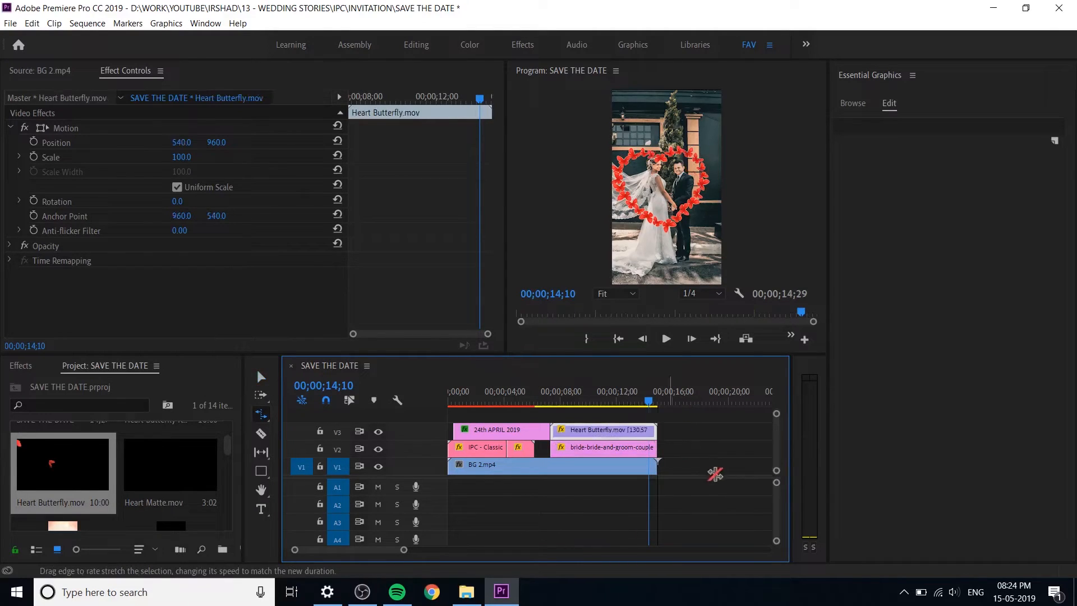
key(v)
drag(557, 404, 653, 433)
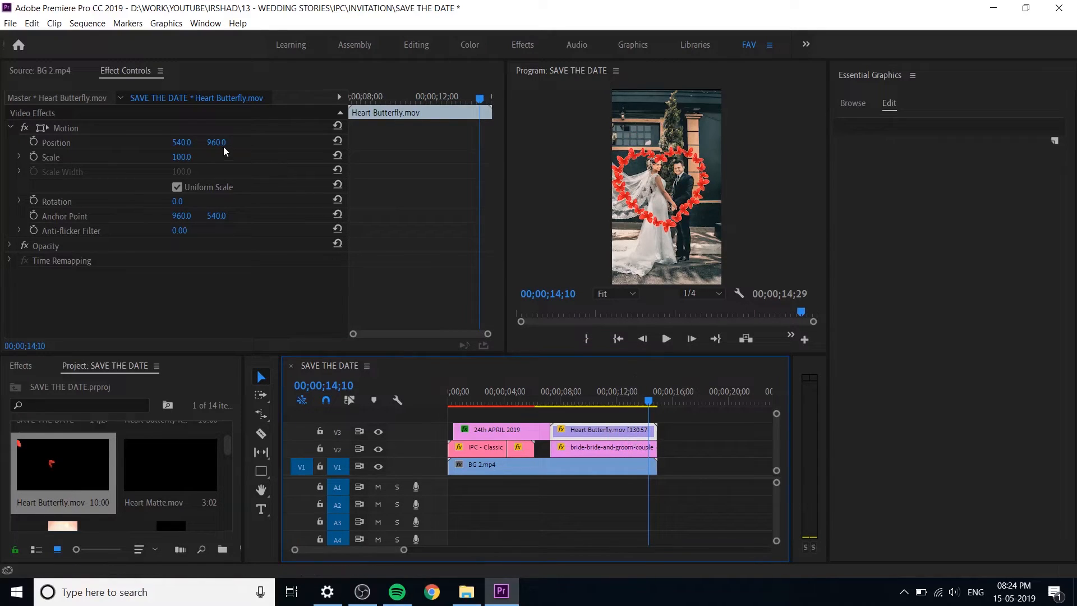
Step: Scale the Heart Butterfly clip to 79, position it at 583, 971, and save the project
drag(182, 143, 222, 142)
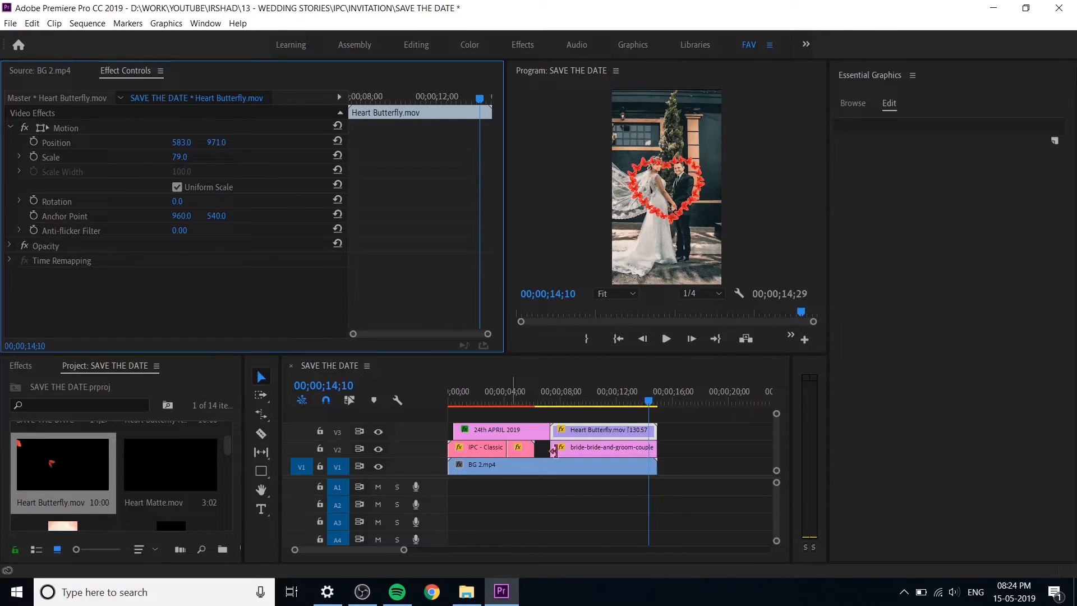
key(ctrl+s)
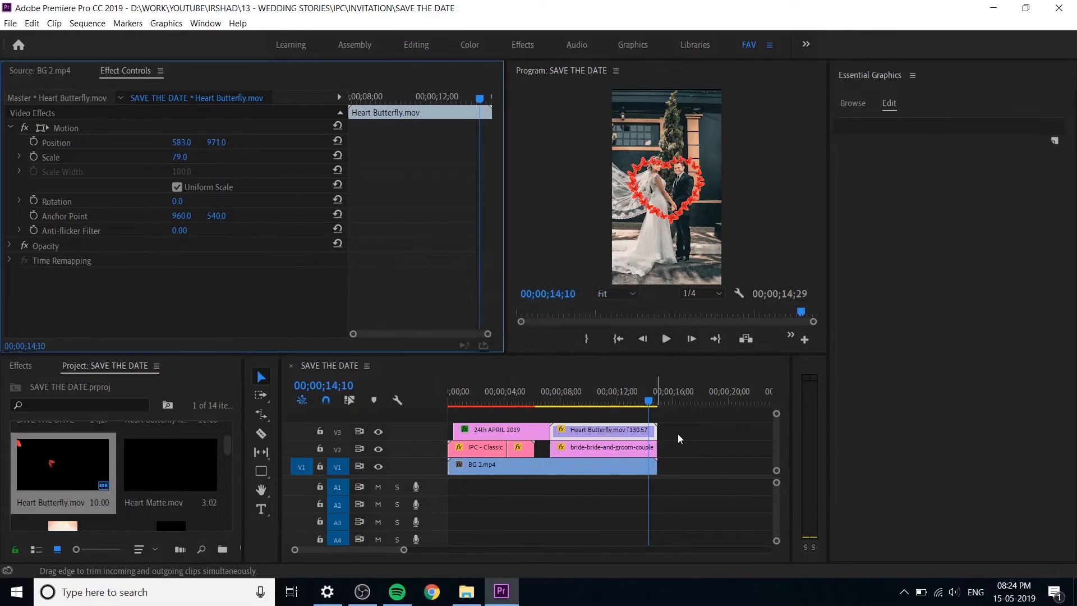
click(677, 438)
drag(677, 431, 635, 448)
click(687, 449)
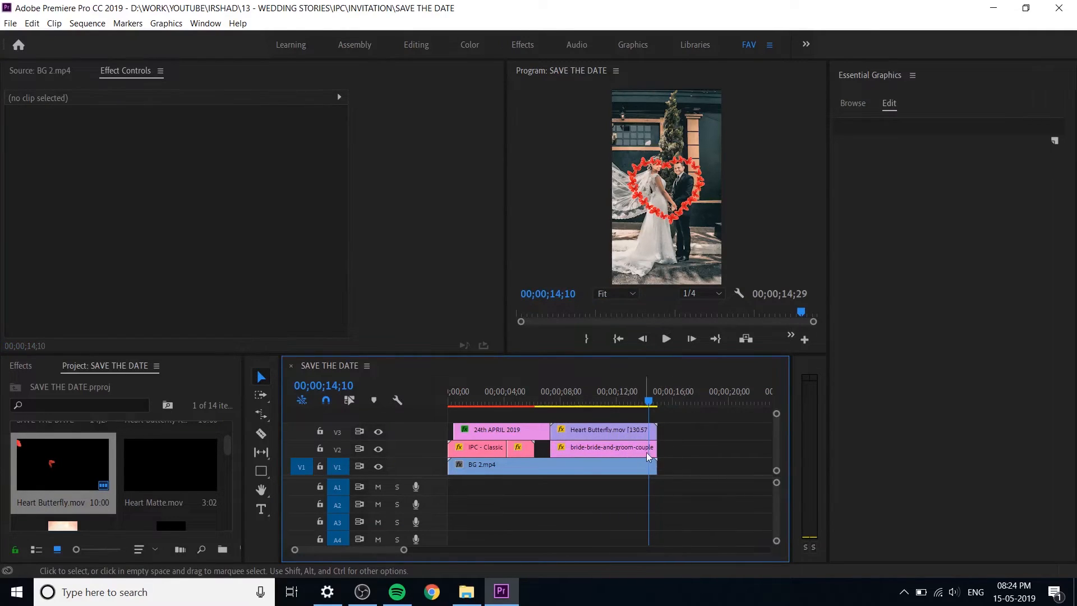
Step: Lower the couple photo to vertical position 1095 so the couple sits inside the butterfly heart
click(621, 451)
drag(219, 144, 254, 156)
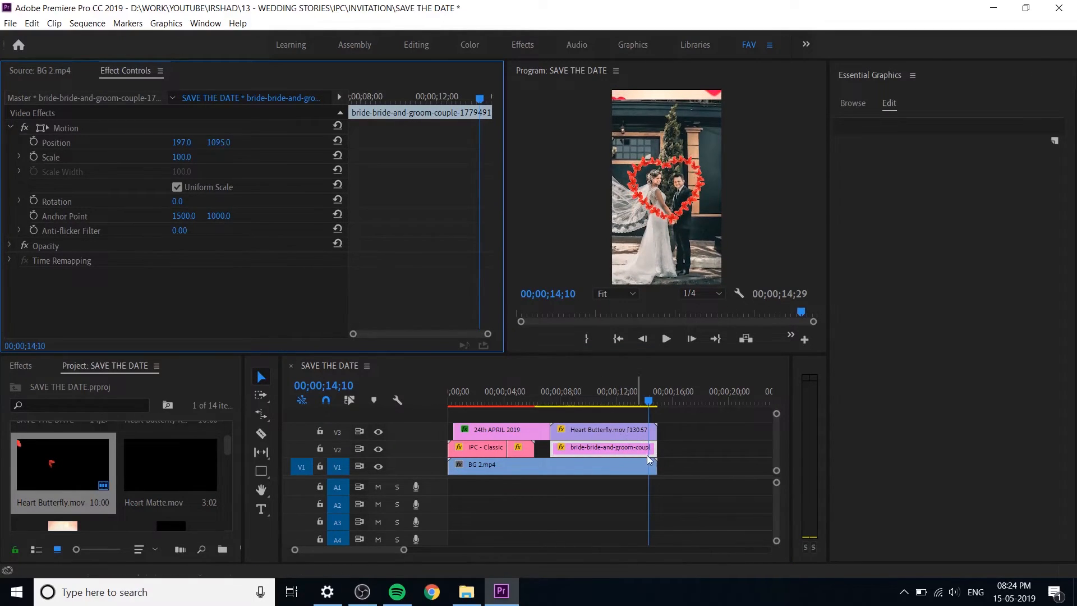
drag(672, 440, 634, 449)
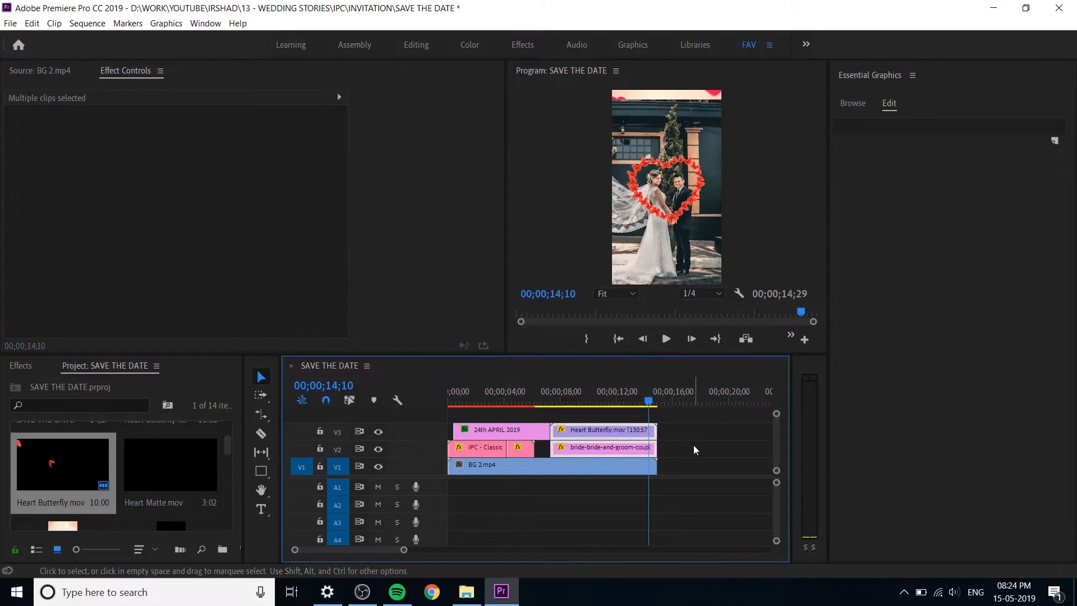
click(694, 449)
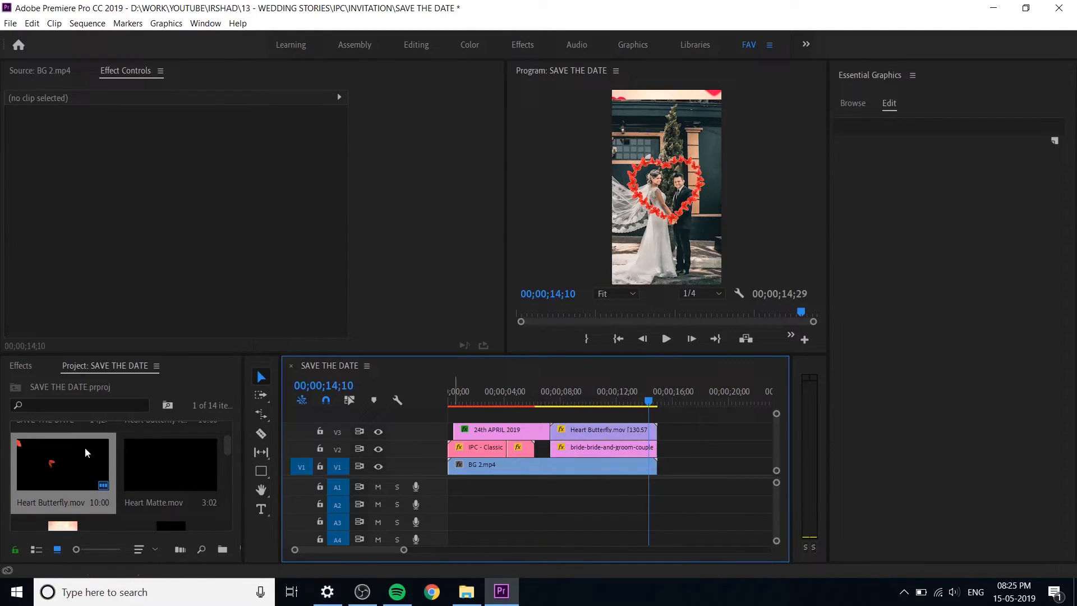
Step: Add Heart Matte.mov on track V4 above the start of the Heart Butterfly clip, scaled to 66 with vertical position 1102
click(170, 490)
drag(176, 476, 590, 404)
click(561, 401)
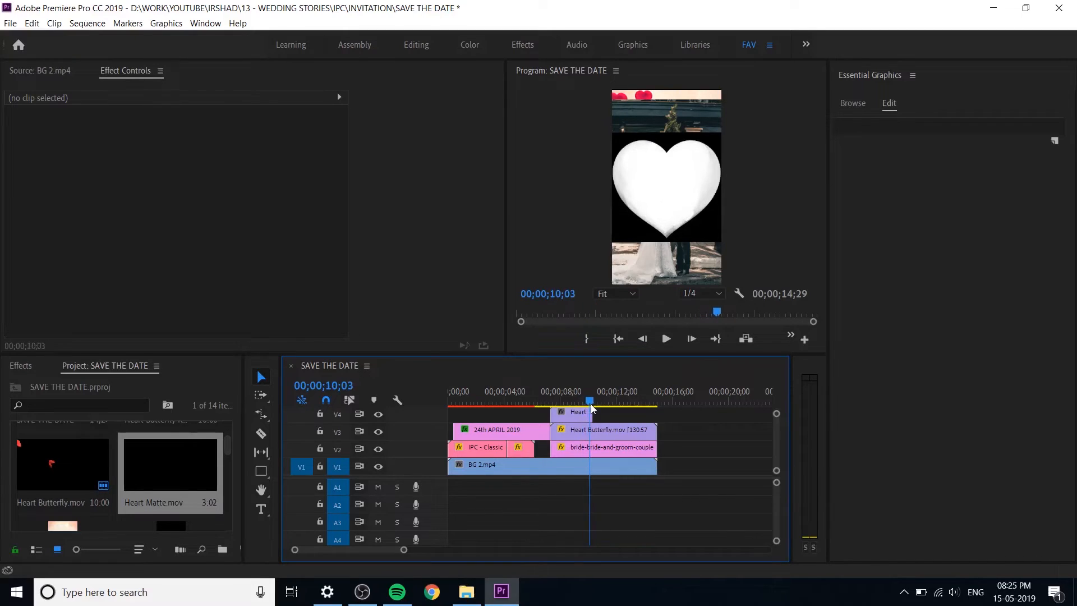
click(583, 413)
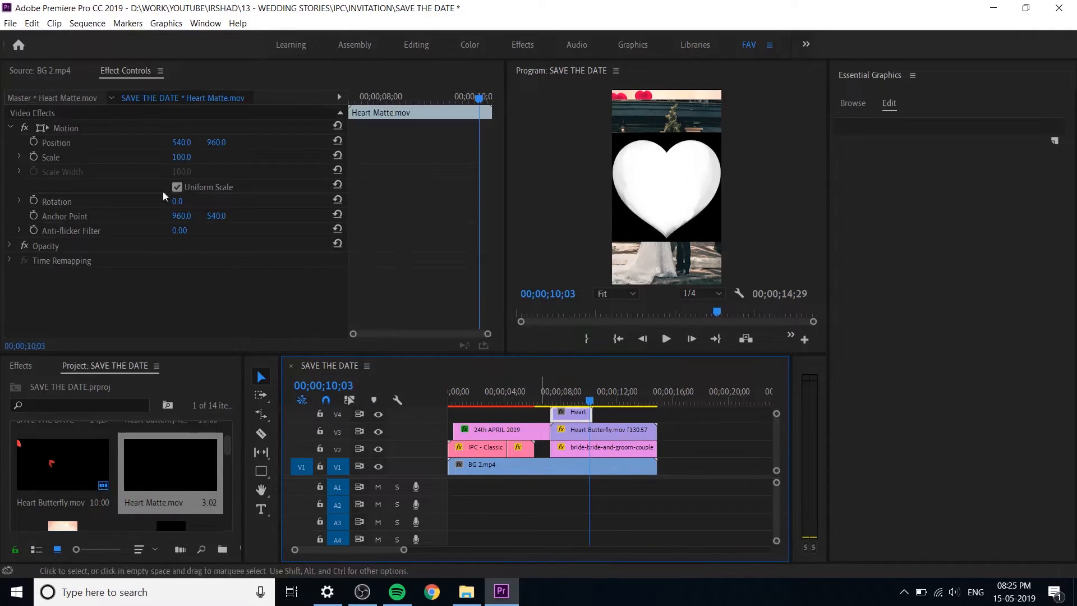
drag(185, 157, 230, 145)
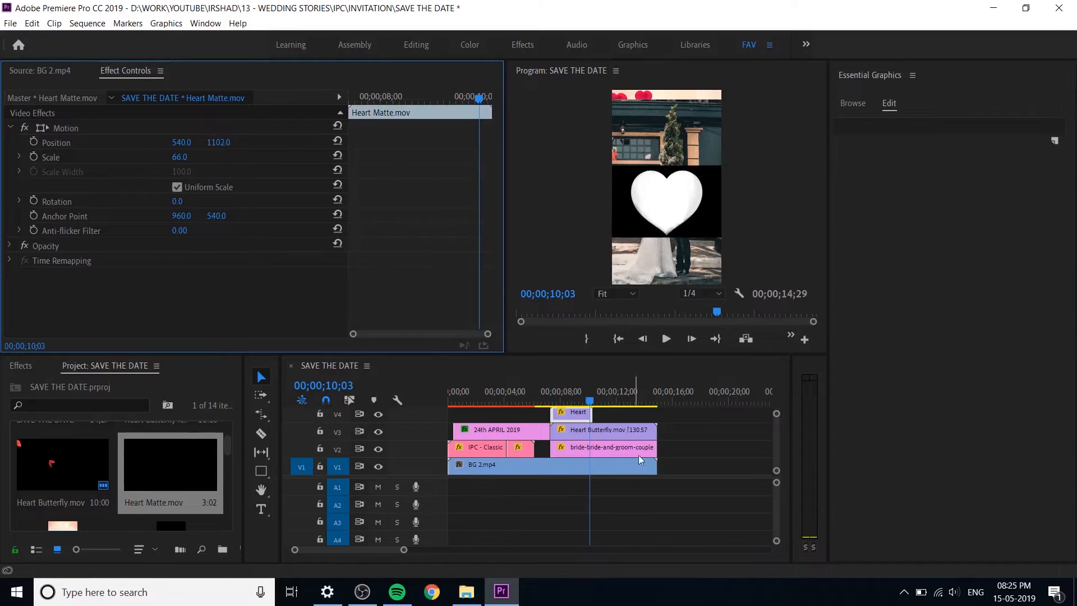
Step: Enlarge the video track area and swap the clips so Heart Butterfly is on V4 and Heart Matte beneath it on V3
click(438, 492)
drag(439, 492, 439, 503)
drag(603, 461, 581, 461)
drag(580, 421, 580, 438)
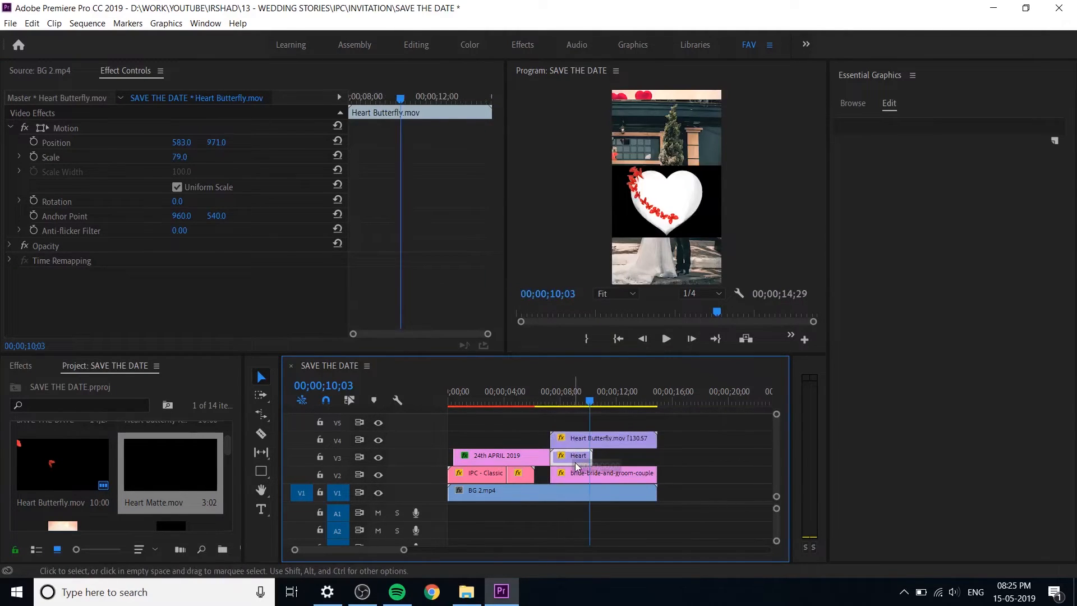
click(576, 465)
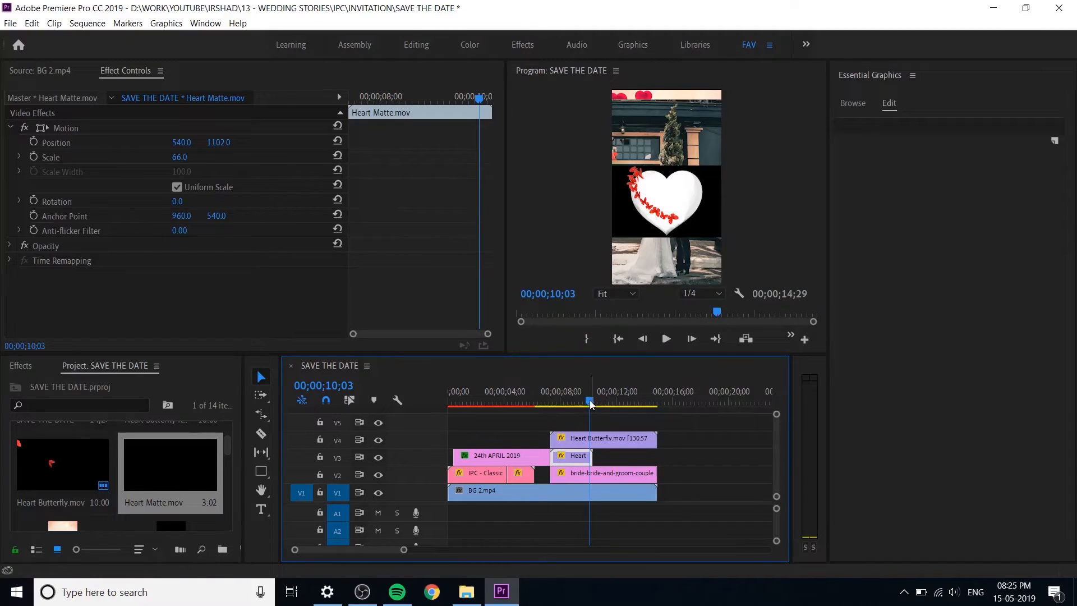
Step: Fit the Heart Matte clip inside the butterfly outline with position 581, 956.8 and scale 65.6
drag(590, 399, 592, 399)
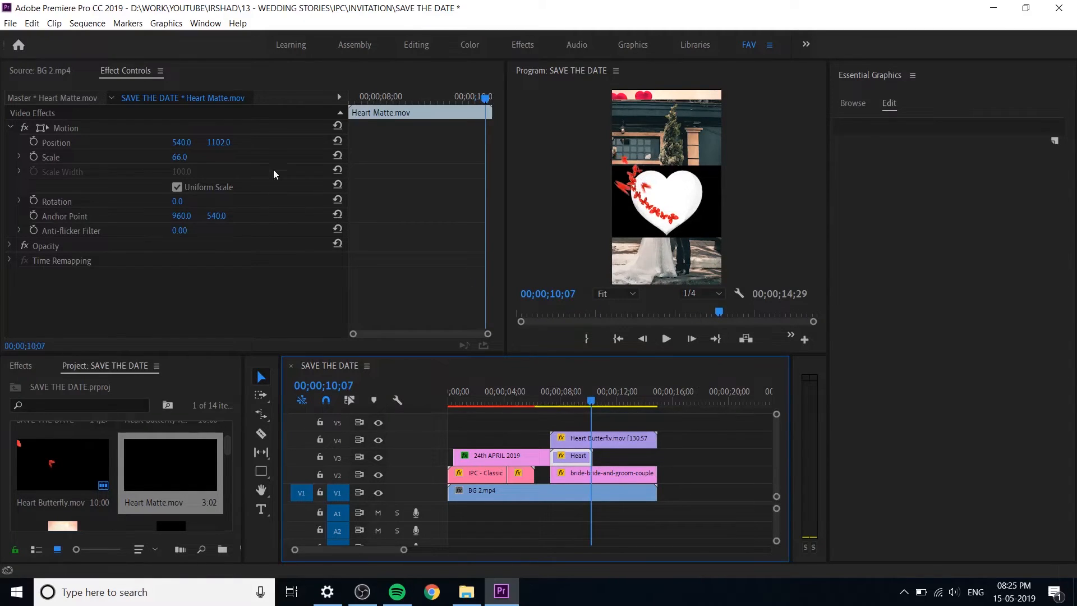
drag(218, 145, 182, 157)
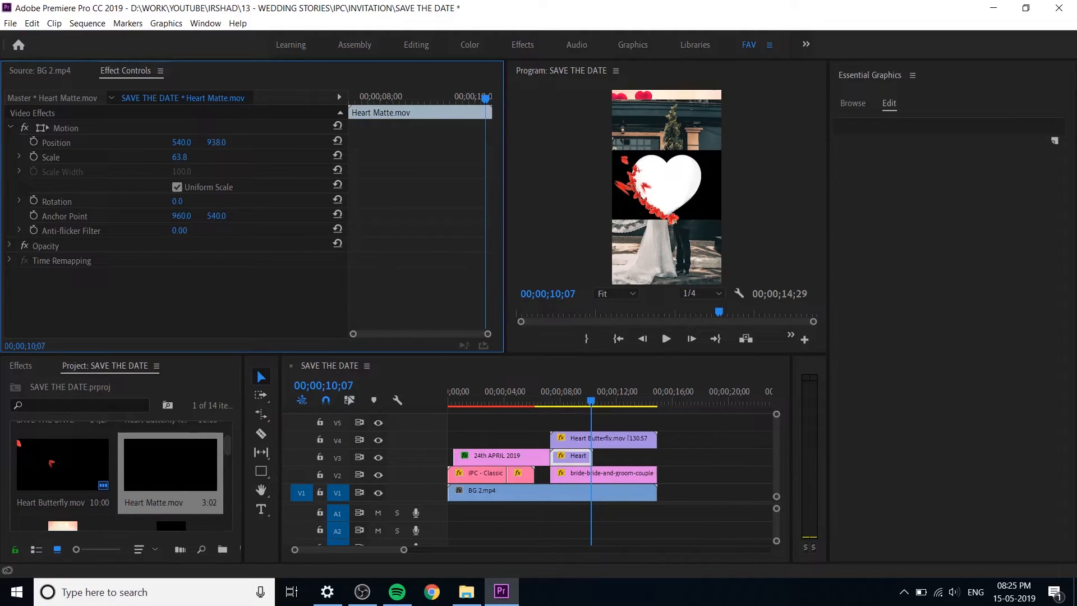
drag(179, 157, 225, 143)
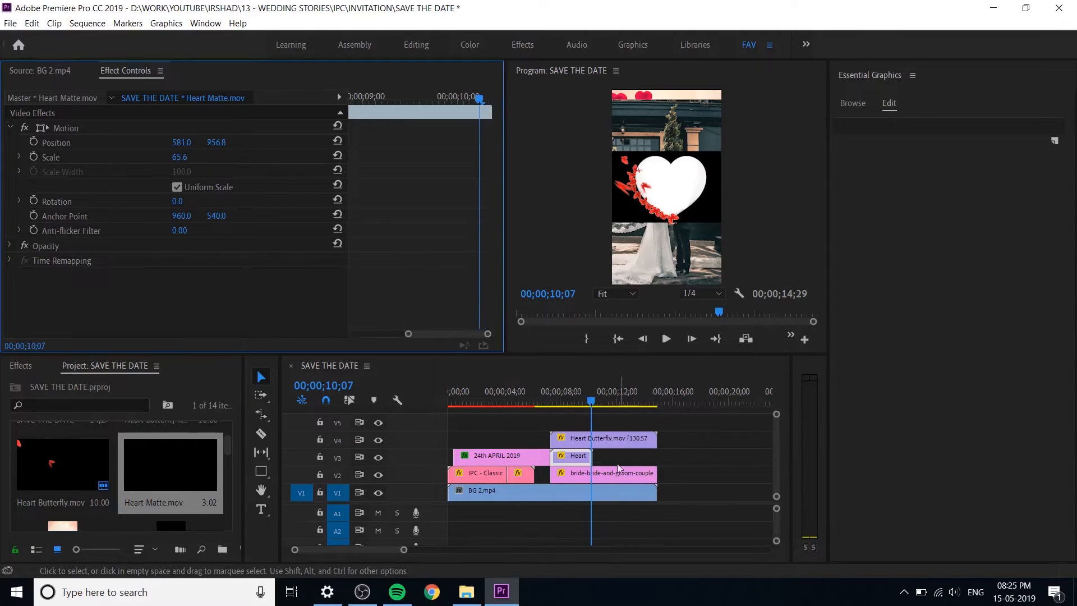
click(601, 430)
mouse_move(594, 401)
mouse_down()
mouse_move(612, 405)
mouse_move(581, 402)
mouse_up()
Step: Add a frame hold to the Heart Matte clip at 00;00;10;08, near its end
click(587, 458)
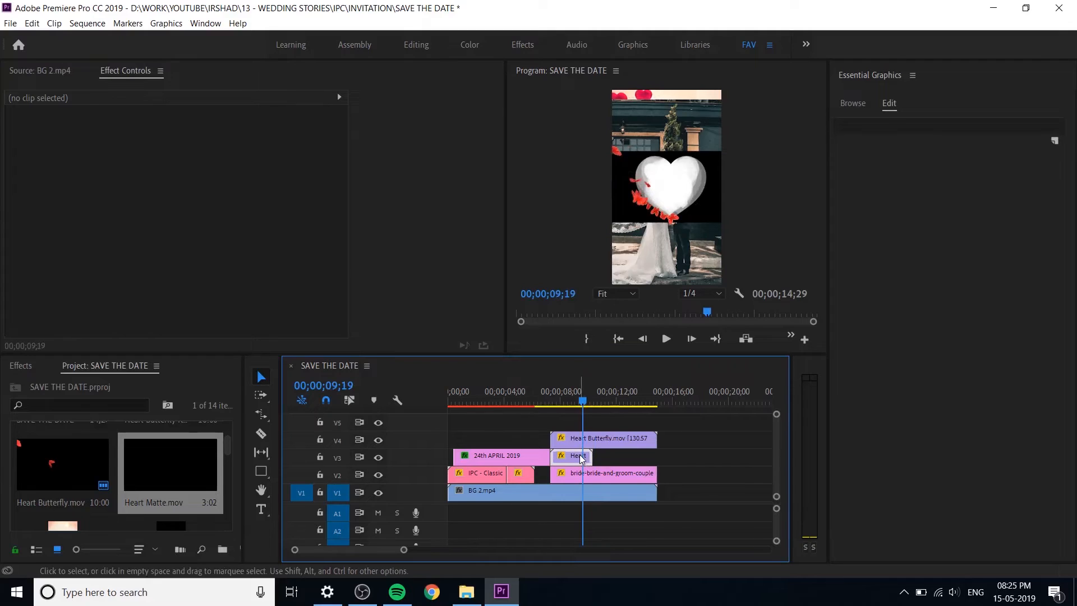
key(=)
key(=)
mouse_move(633, 403)
mouse_down()
mouse_move(648, 403)
mouse_move(618, 399)
mouse_move(643, 407)
mouse_up()
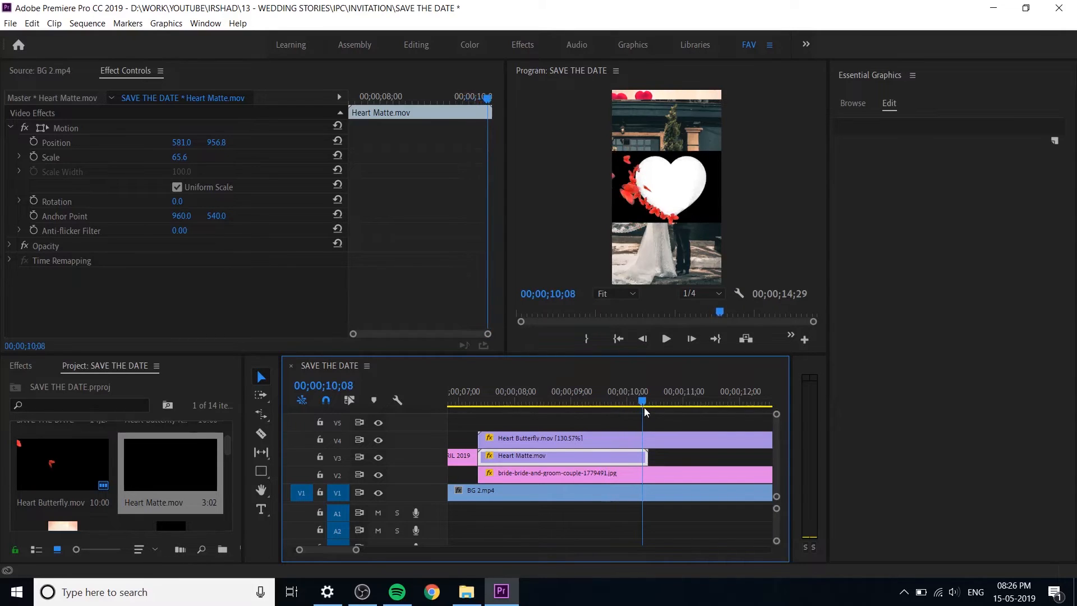
right_click(625, 458)
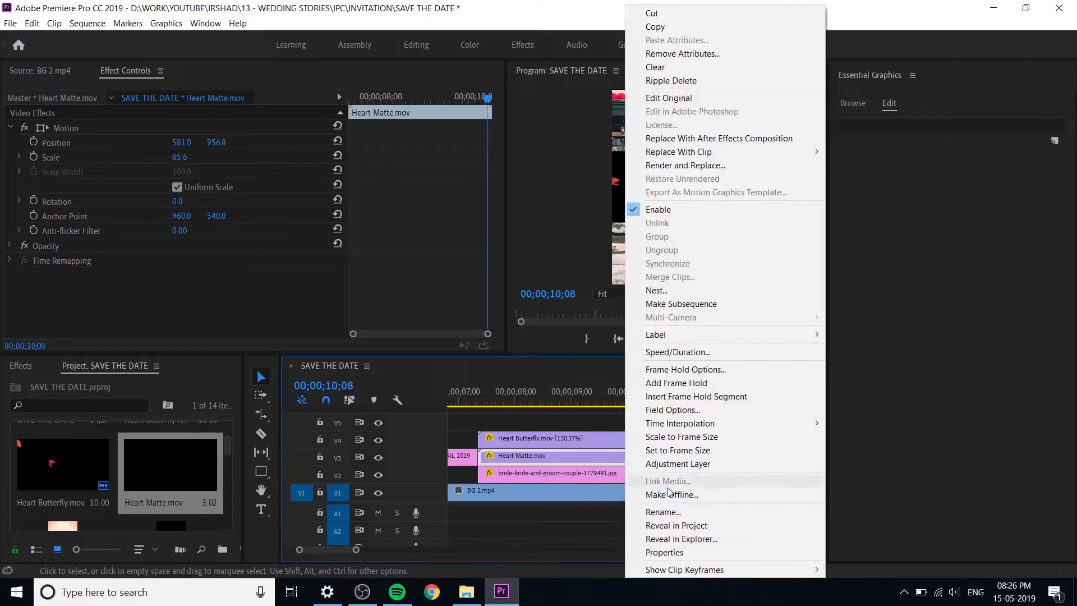
click(722, 383)
Step: Extend the held Heart Matte segment to the end of the couple photo and save the project
drag(648, 459, 741, 461)
key(minus)
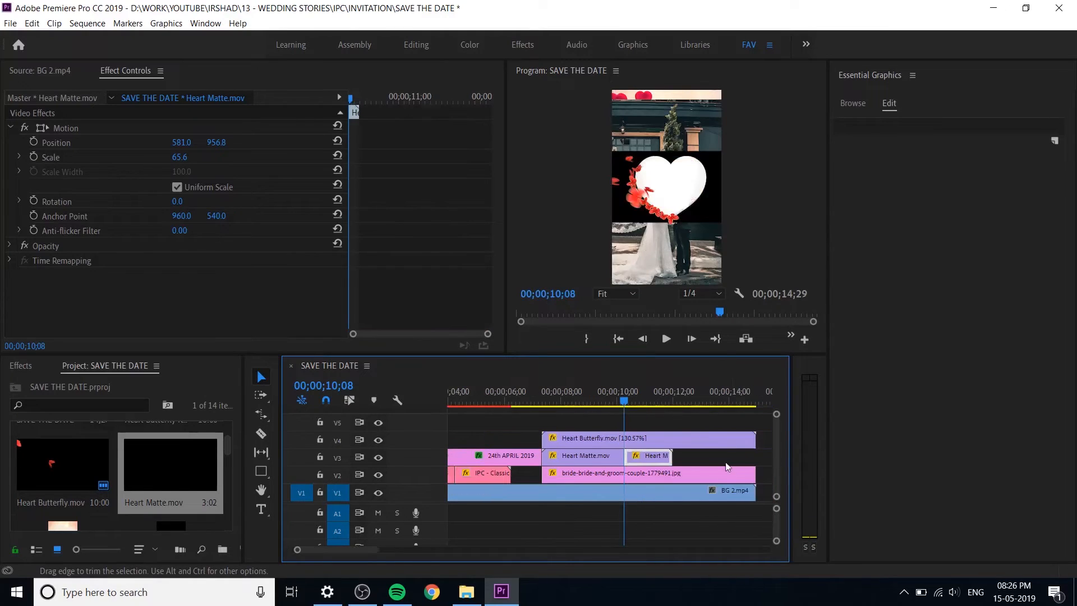
key(minus)
drag(614, 458, 656, 466)
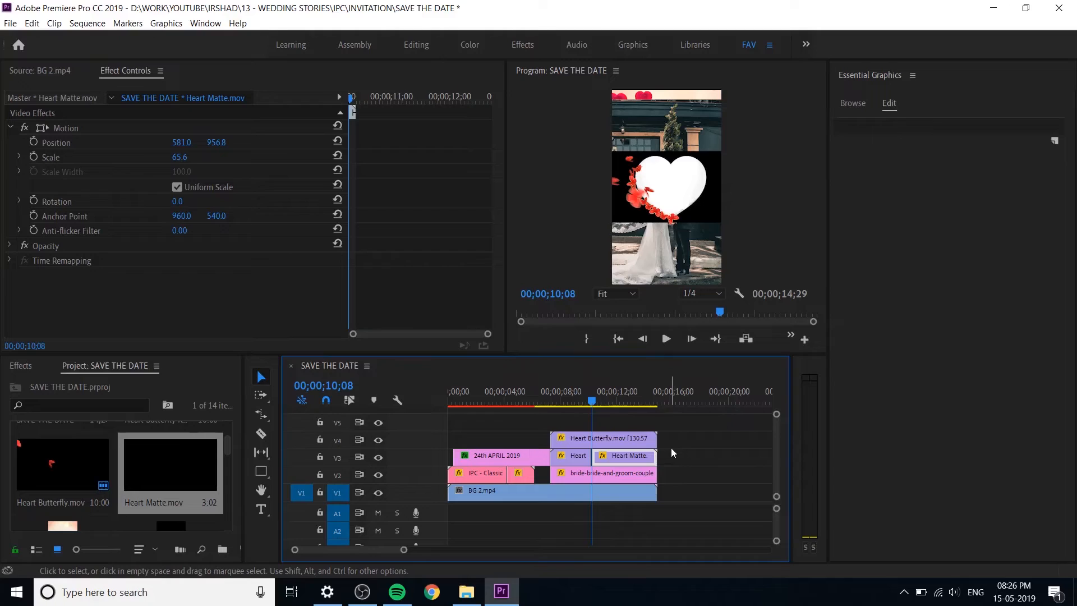
key(ctrl+s)
Step: Scrub through the held heart matte and butterfly animation to about 00;00;14;04 to check their alignment
click(694, 440)
click(611, 399)
drag(617, 400, 652, 409)
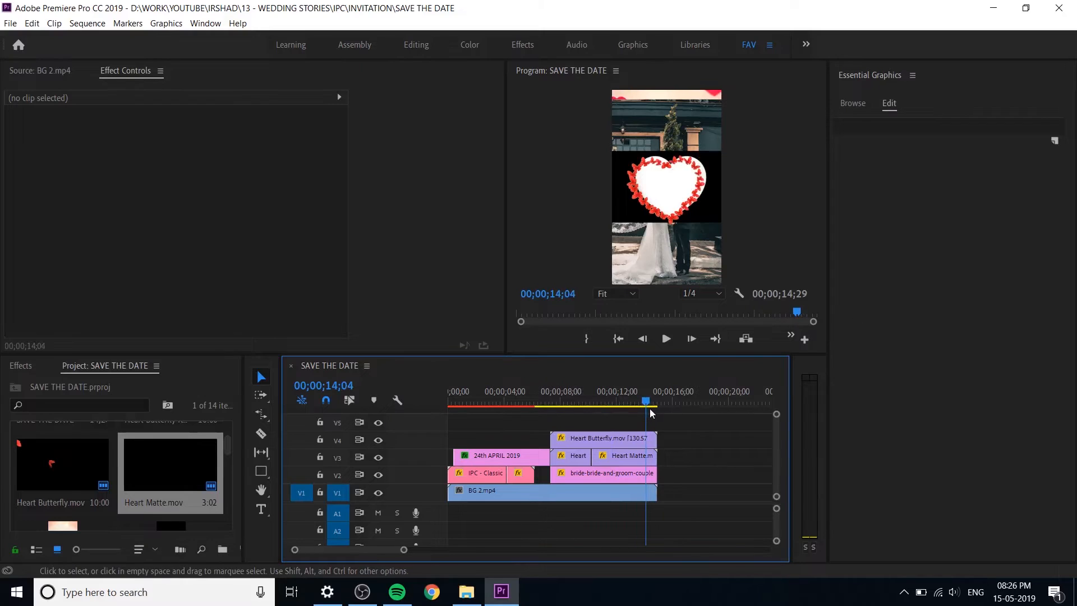
Step: Refit the held Heart Matte segment inside the butterfly outline with position 537.3, 984.8 and scale 61.7
click(640, 455)
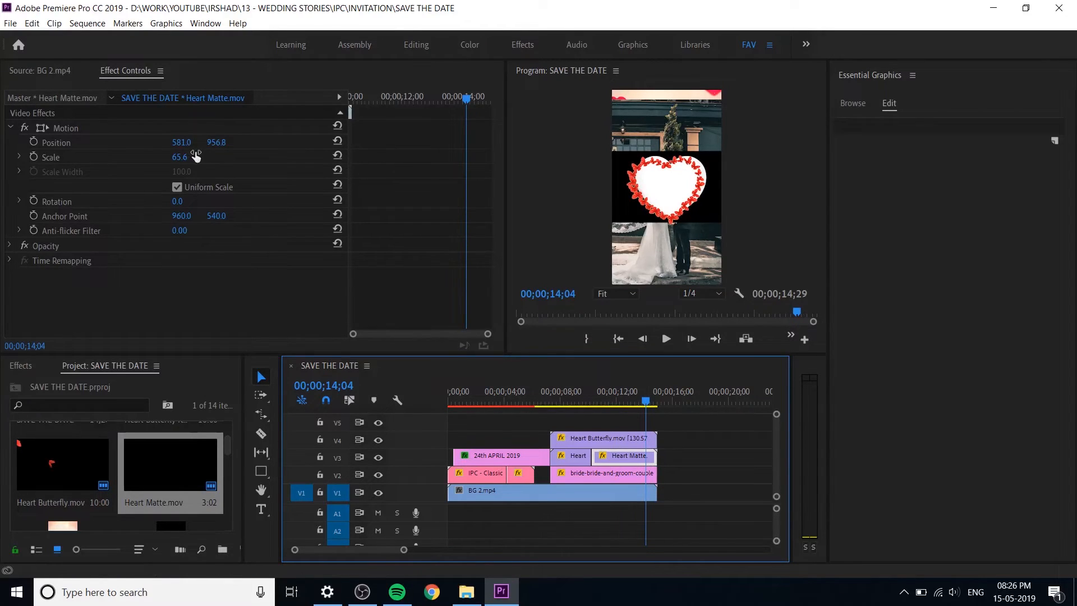
mouse_move(187, 160)
mouse_down()
mouse_move(203, 146)
mouse_move(190, 143)
mouse_move(231, 143)
mouse_move(174, 157)
mouse_up()
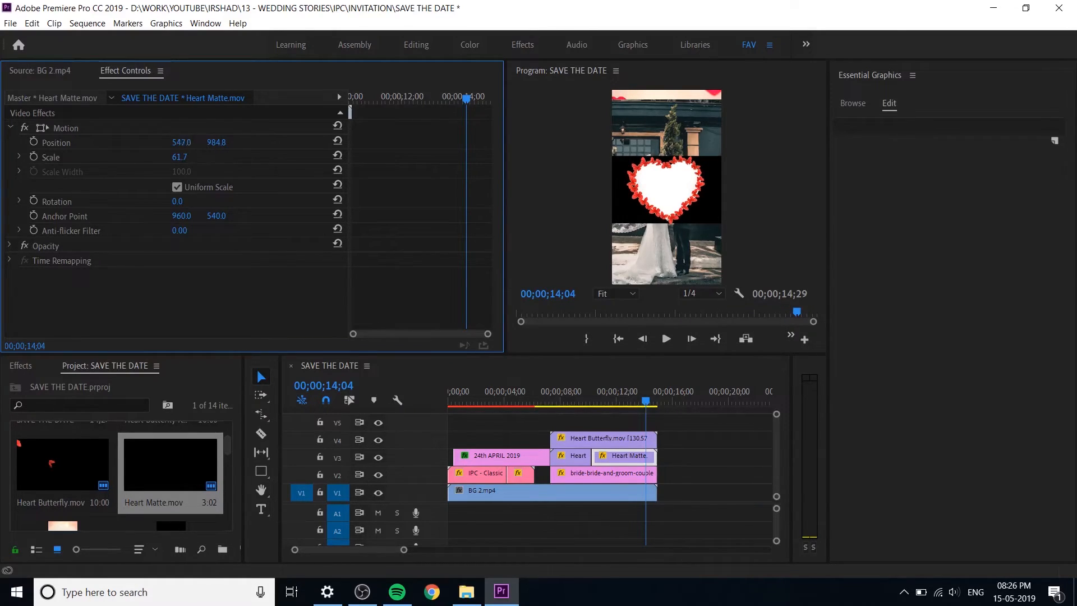
mouse_move(181, 143)
mouse_down()
mouse_move(152, 142)
mouse_move(167, 142)
mouse_up()
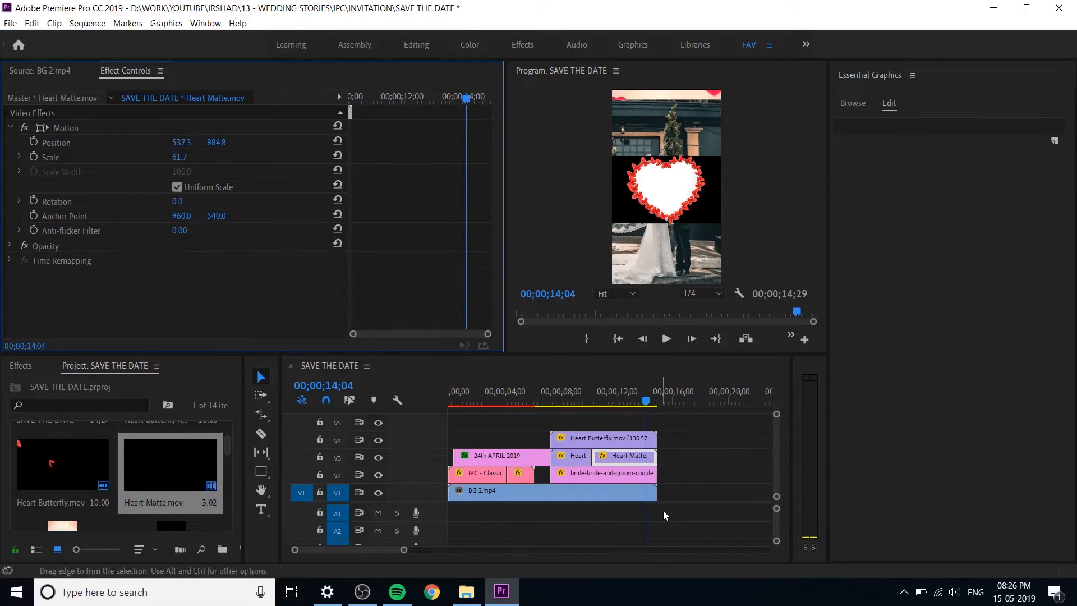
Step: Match the first Heart Matte segment's vertical position to the held segment at 984.8
click(624, 455)
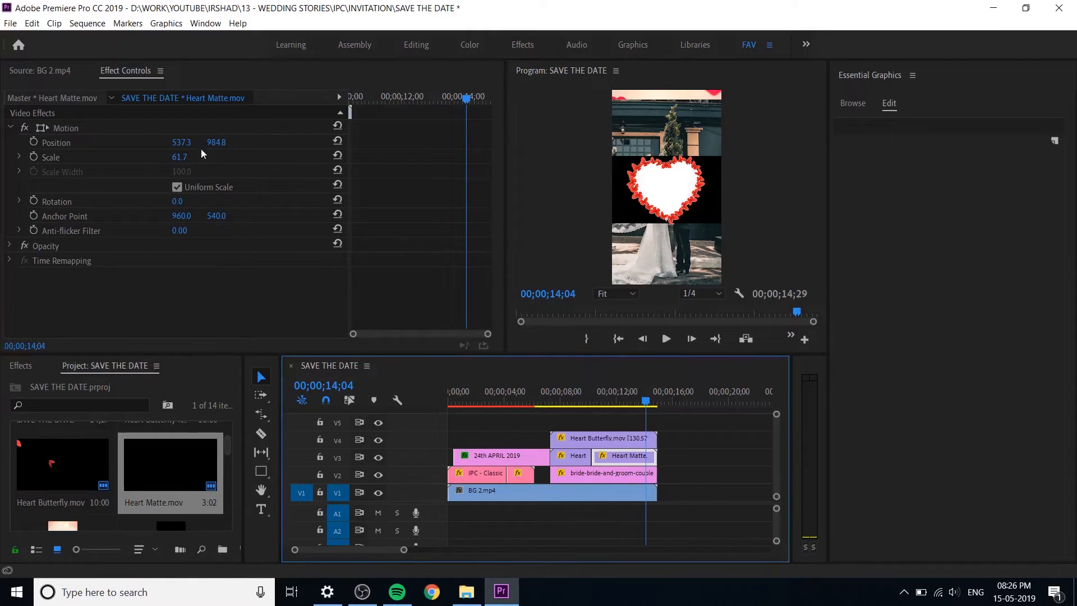
click(564, 457)
click(627, 459)
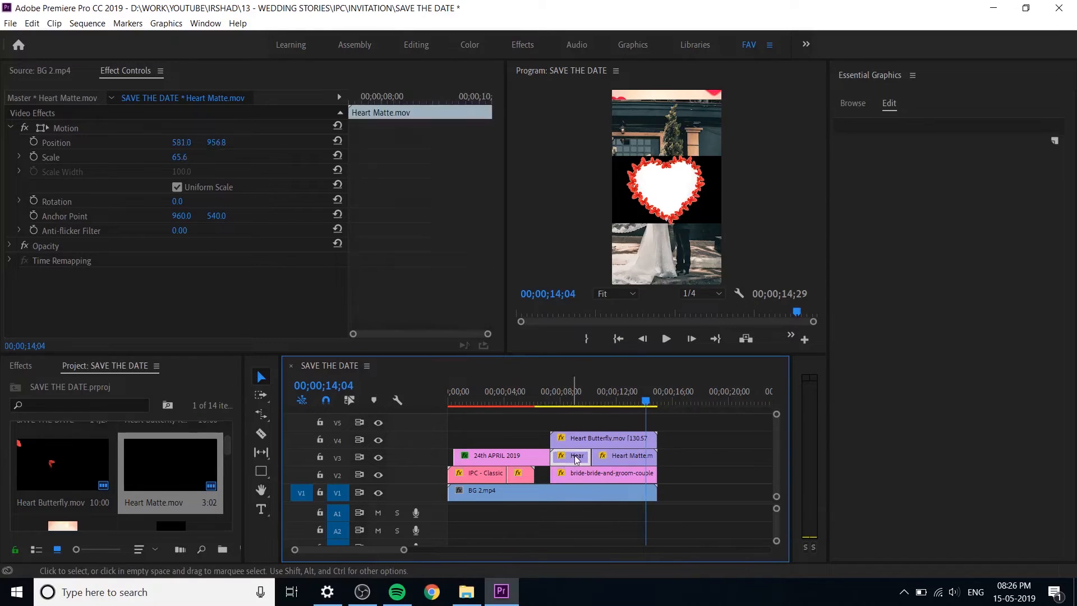
click(230, 143)
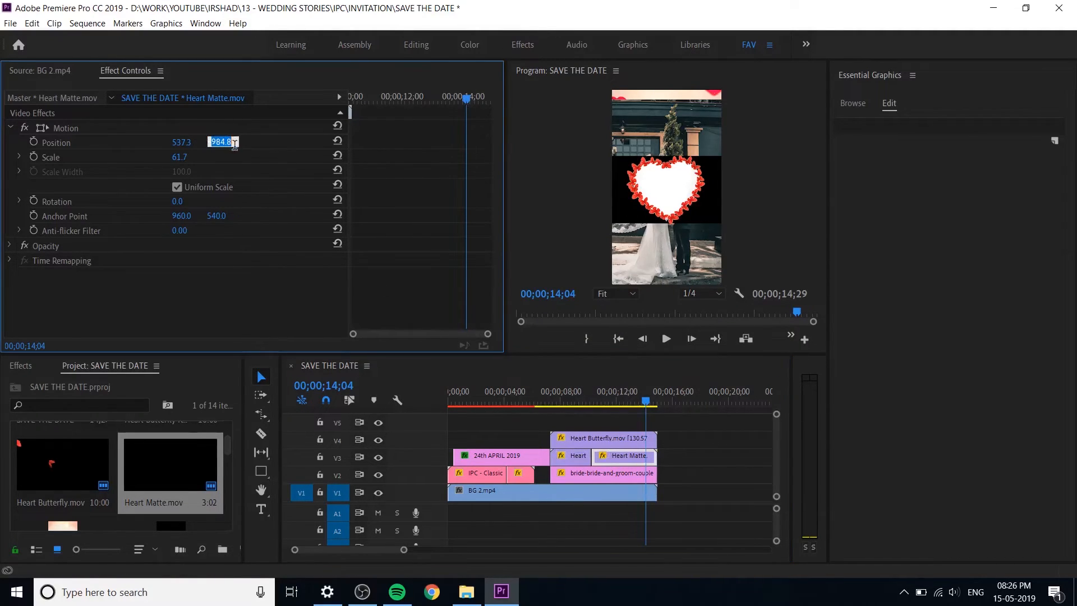
click(578, 456)
click(223, 141)
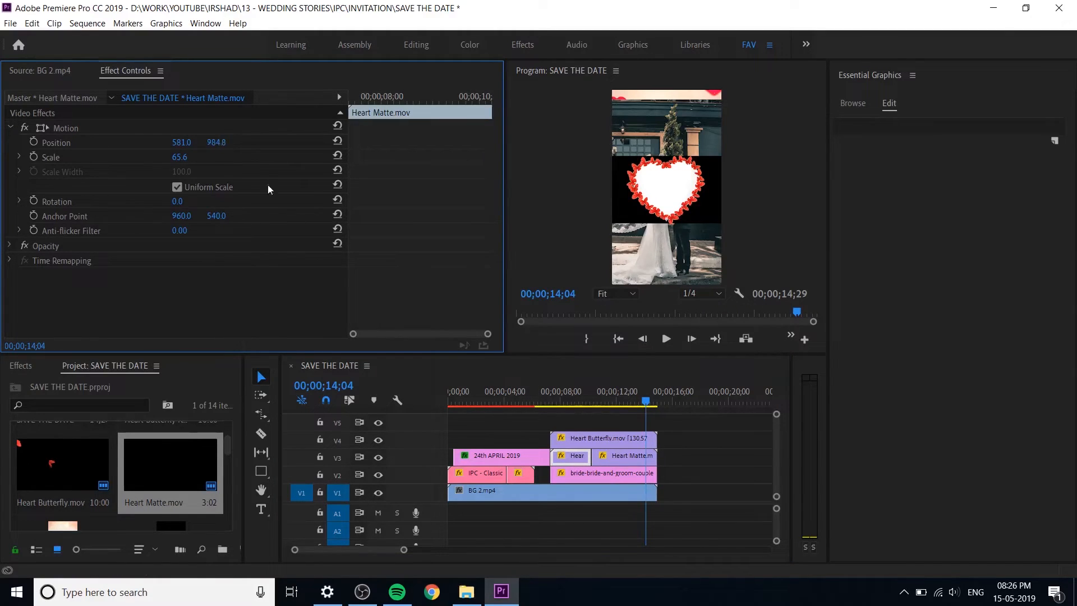
Step: Set the first Heart Matte segment's scale to 61.7, matching the held segment
click(608, 457)
click(181, 157)
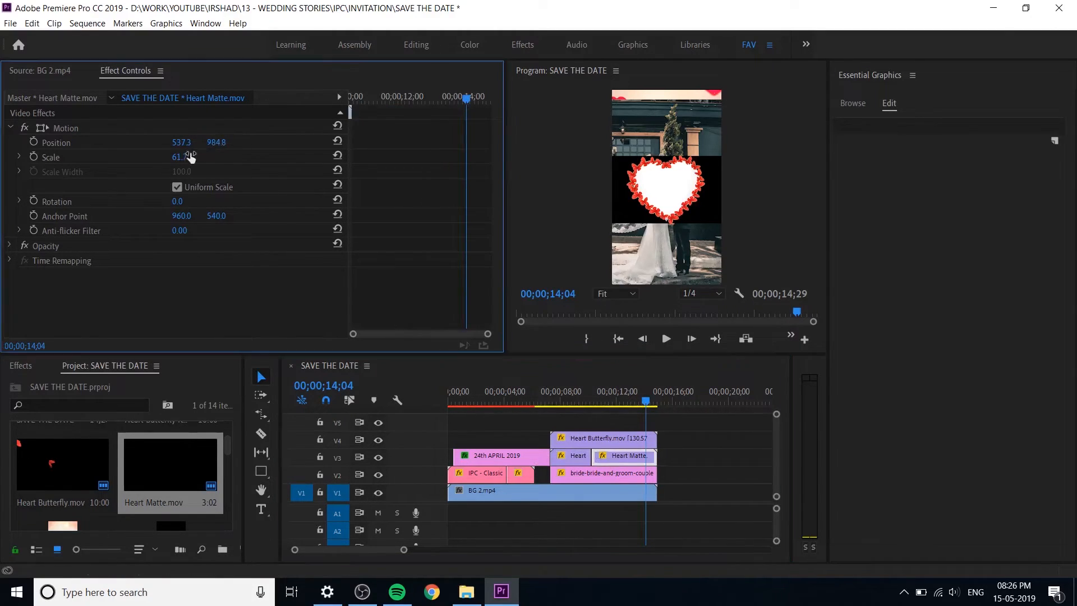
click(577, 455)
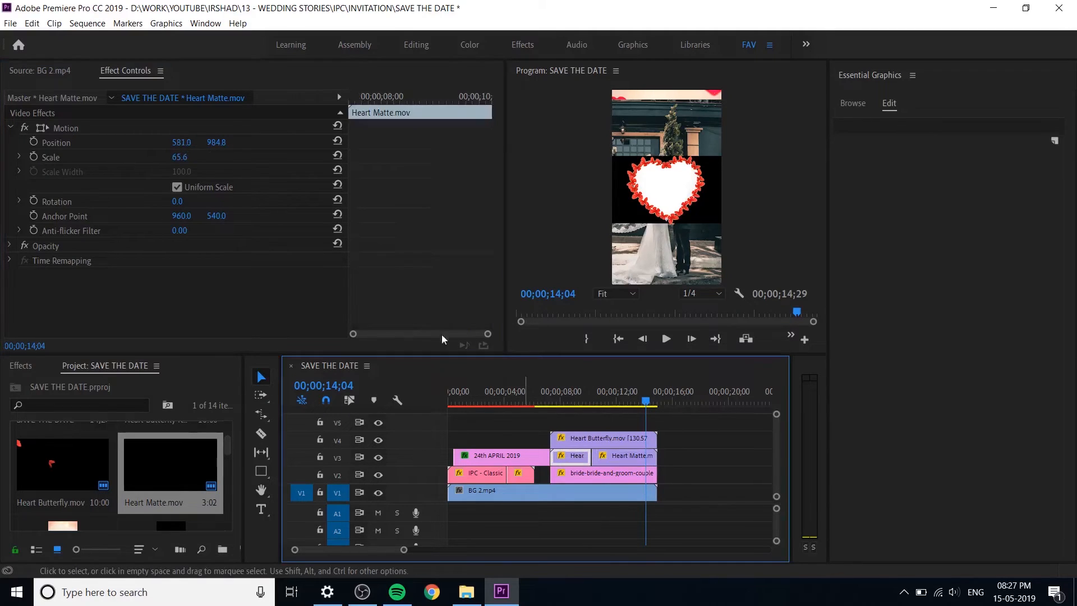
click(204, 157)
text(61.7)
key(Return)
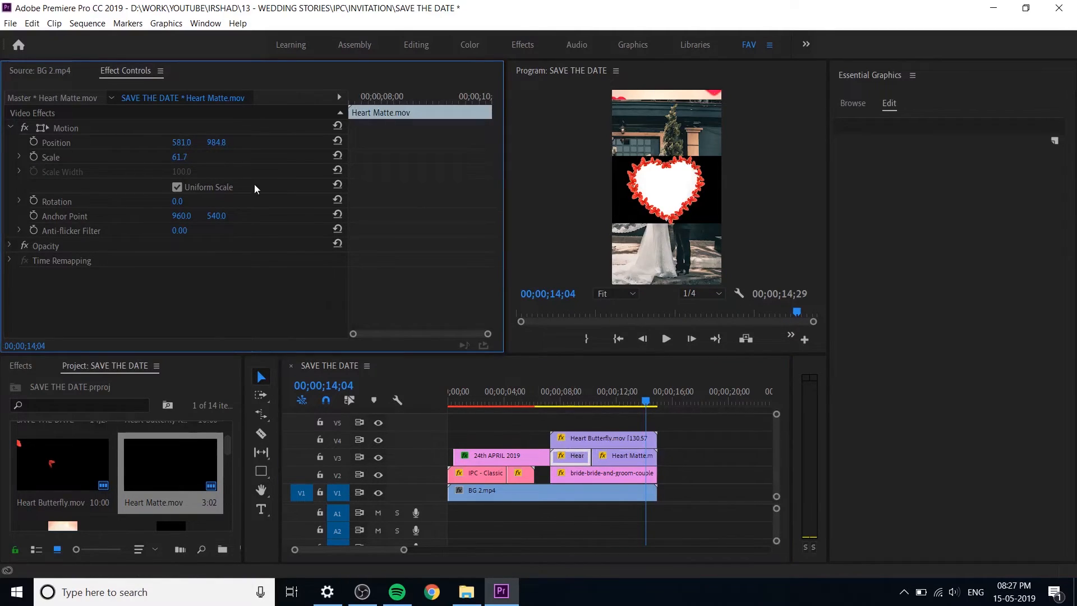
Step: Set the first Heart Matte segment's horizontal position to 537.3, matching the held segment
click(637, 456)
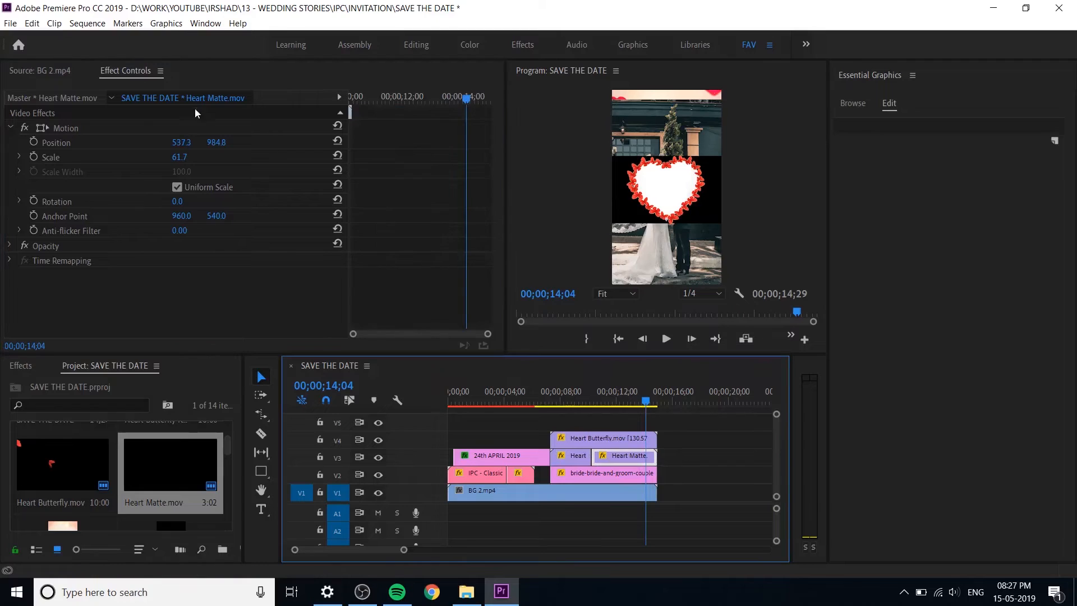
click(187, 140)
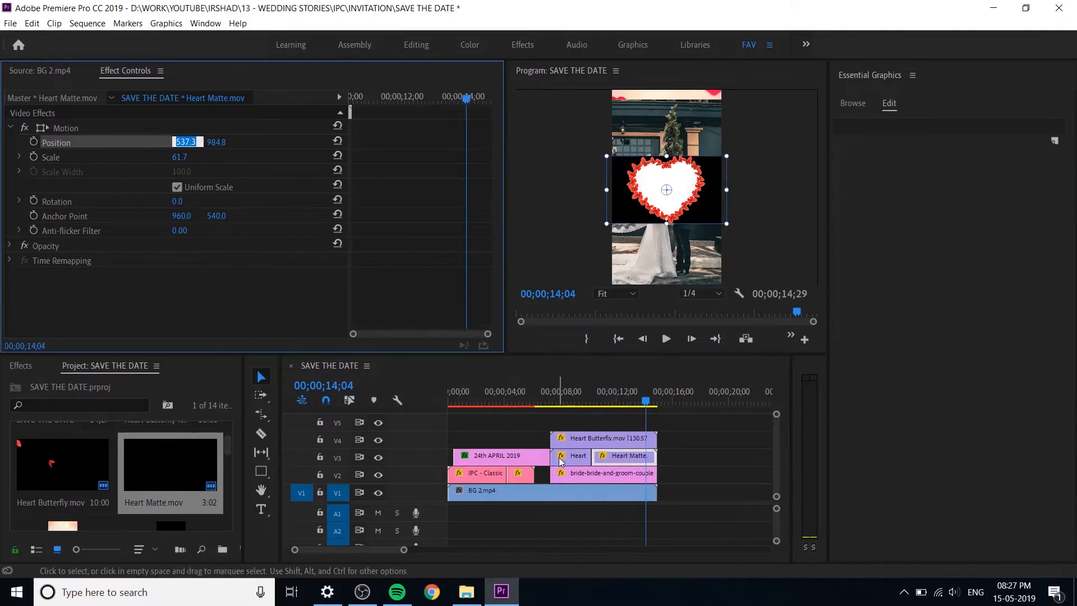
click(579, 462)
click(180, 143)
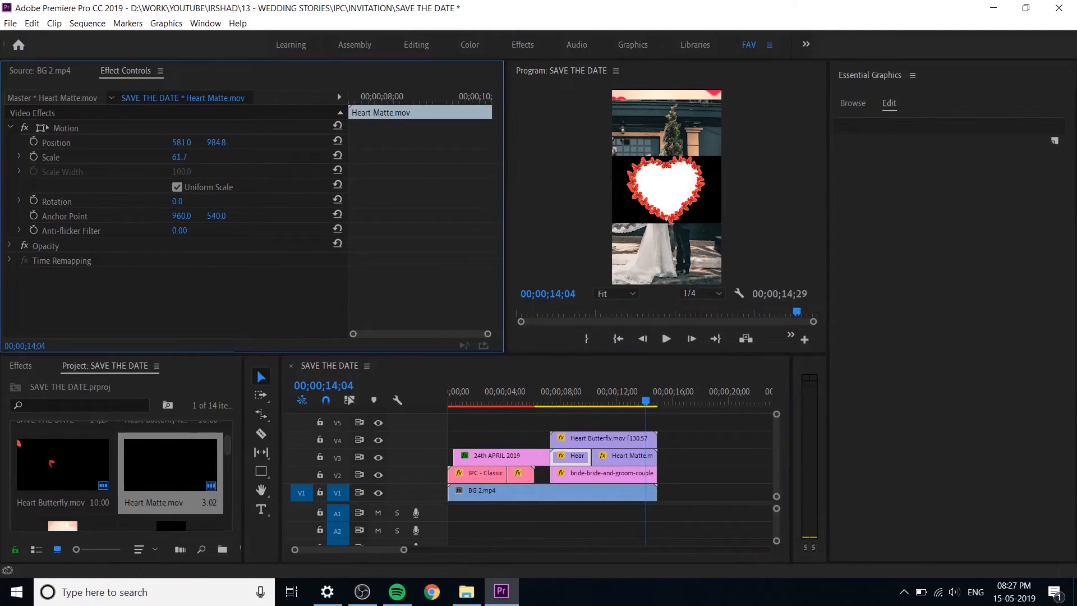
text(537.3)
key(Return)
Step: Nest the Heart Butterfly clip, both Heart Matte segments and the couple photo into a sequence named FRAME
drag(550, 402, 561, 473)
click(672, 429)
drag(687, 427, 559, 481)
right_click(567, 475)
click(617, 310)
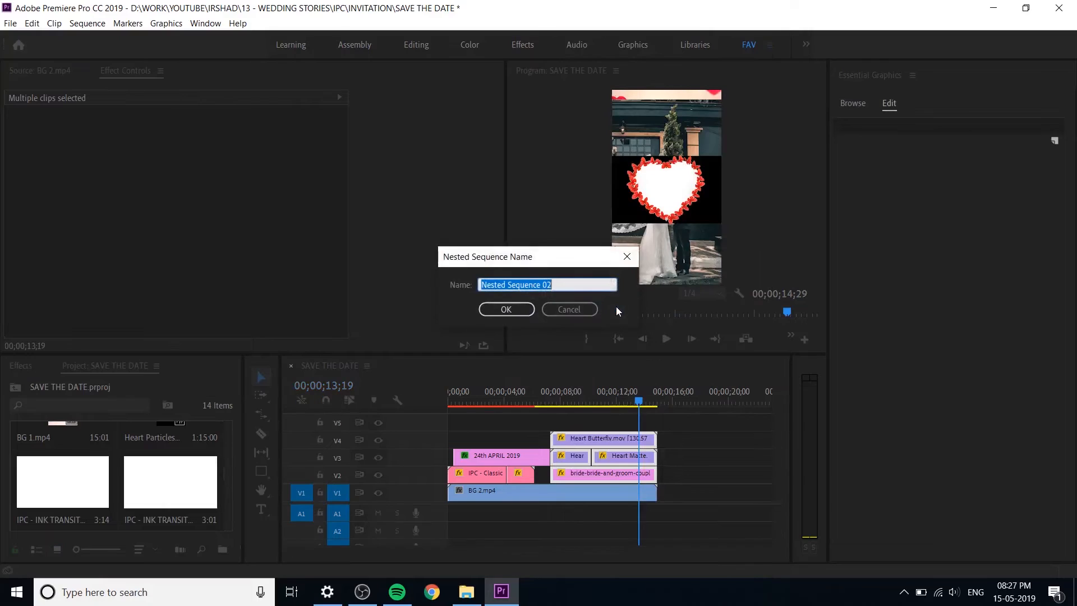
text(FRAME)
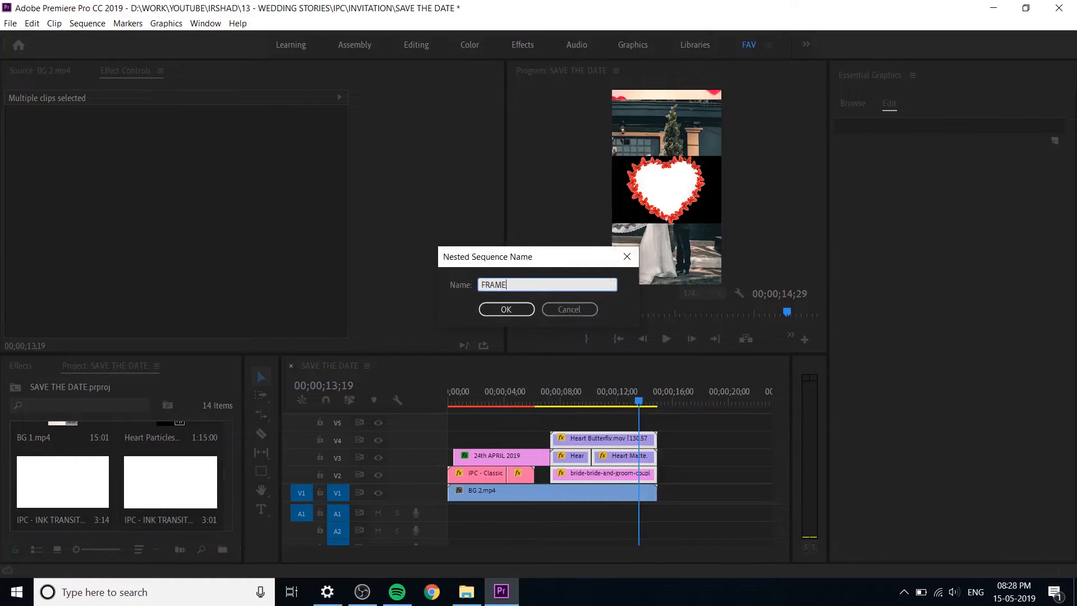
key(Return)
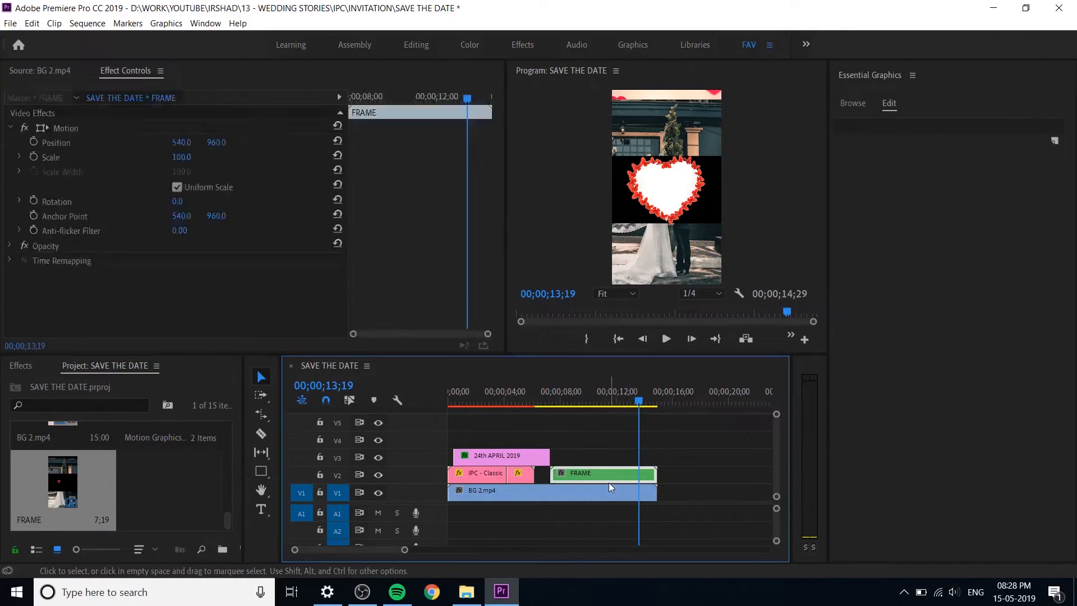
Step: Open the nested FRAME sequence and return the playhead to its start
double_click(607, 483)
drag(586, 416, 441, 494)
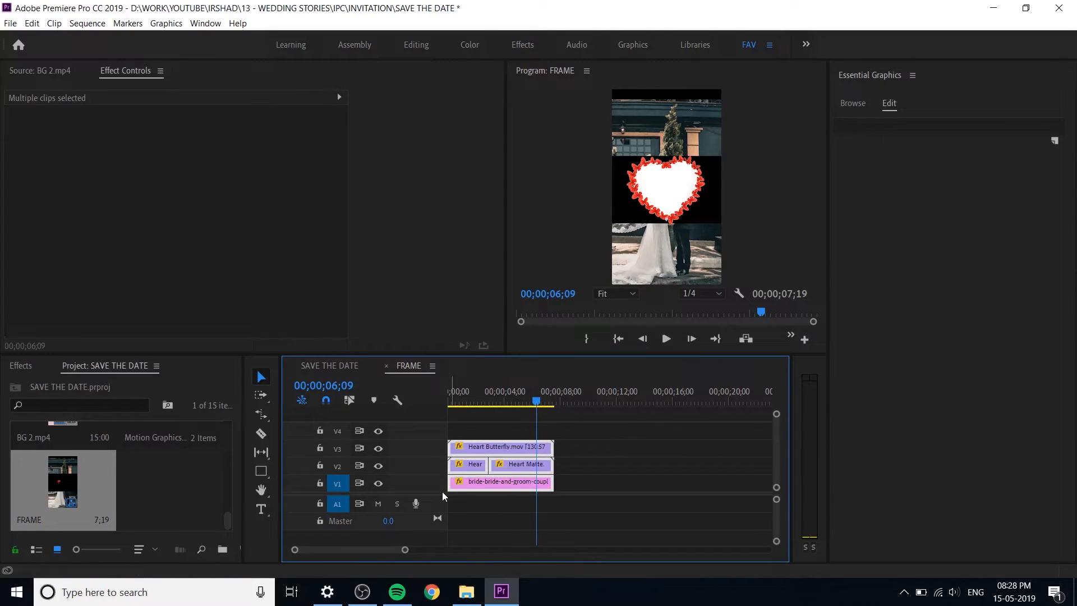
key(=)
click(678, 465)
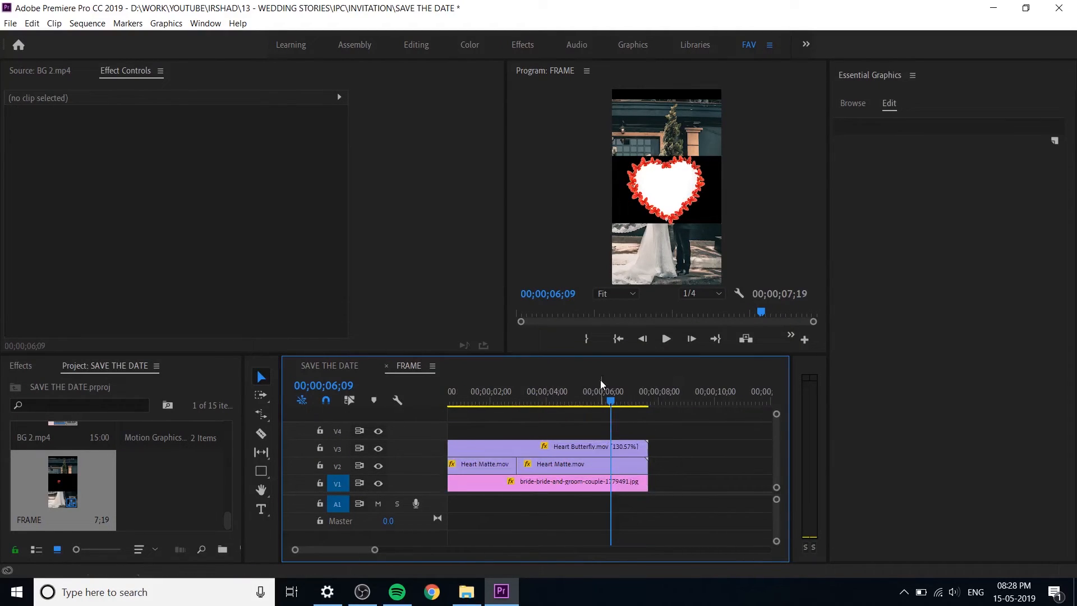
drag(612, 403, 422, 416)
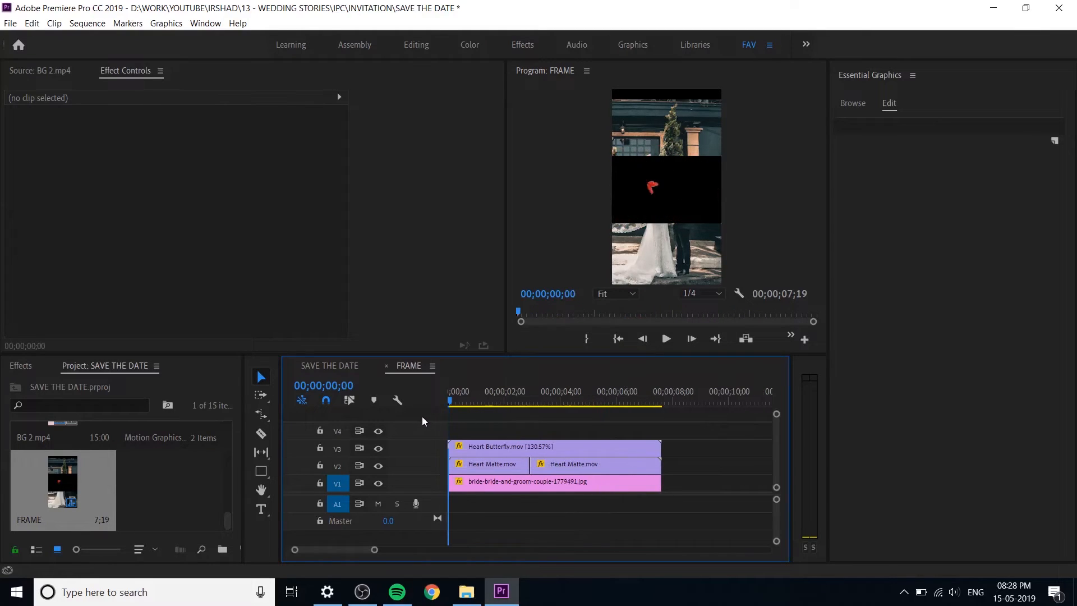
Step: Hide the Heart Butterfly track V3 and preview the heart matte animation up to about 00;00;03;02
click(501, 484)
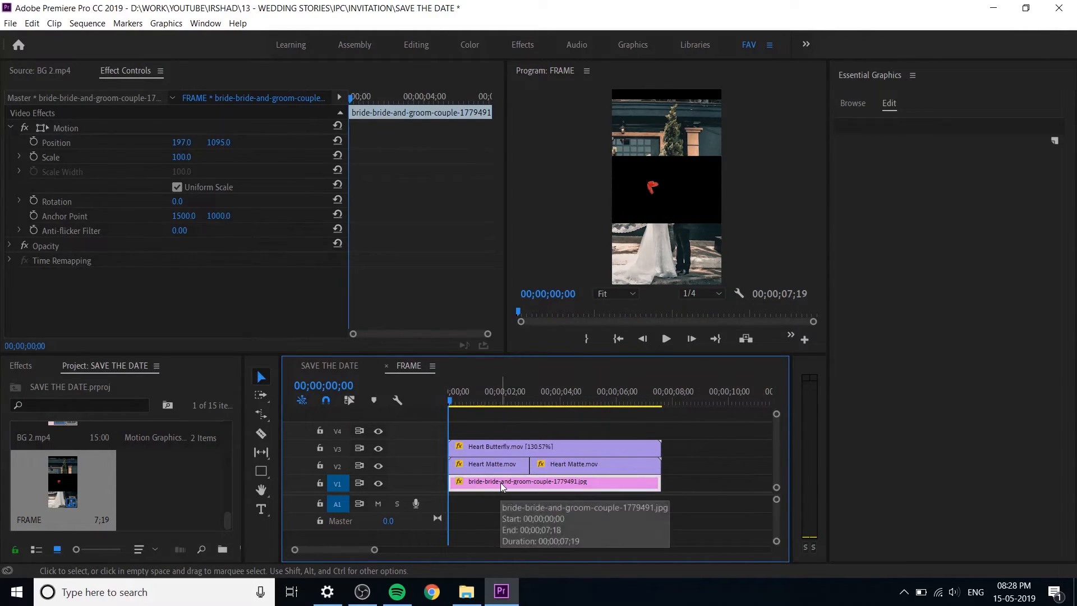
click(504, 465)
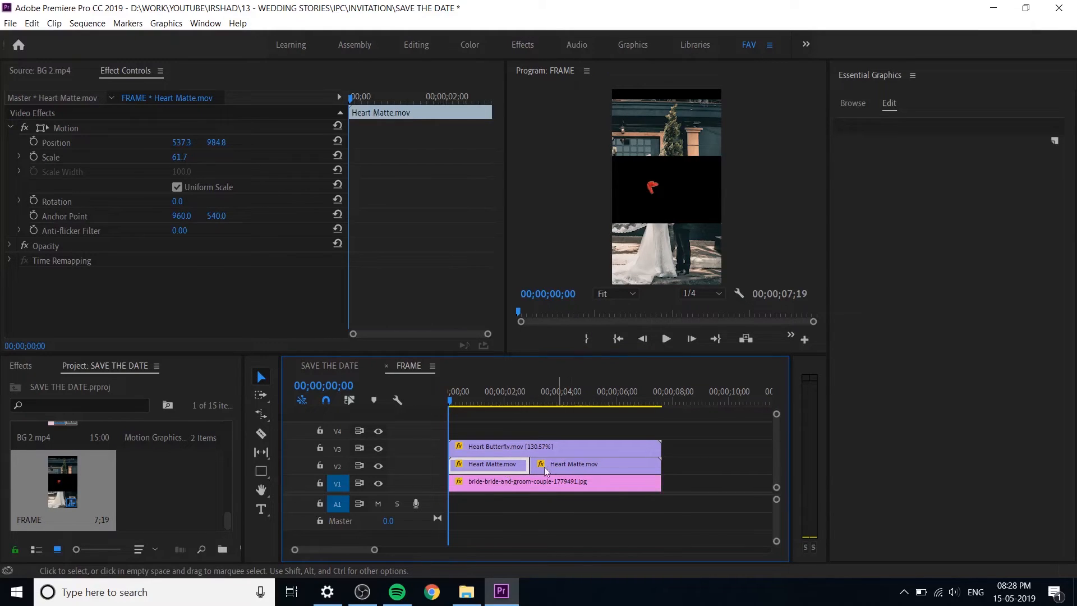
click(476, 449)
click(379, 448)
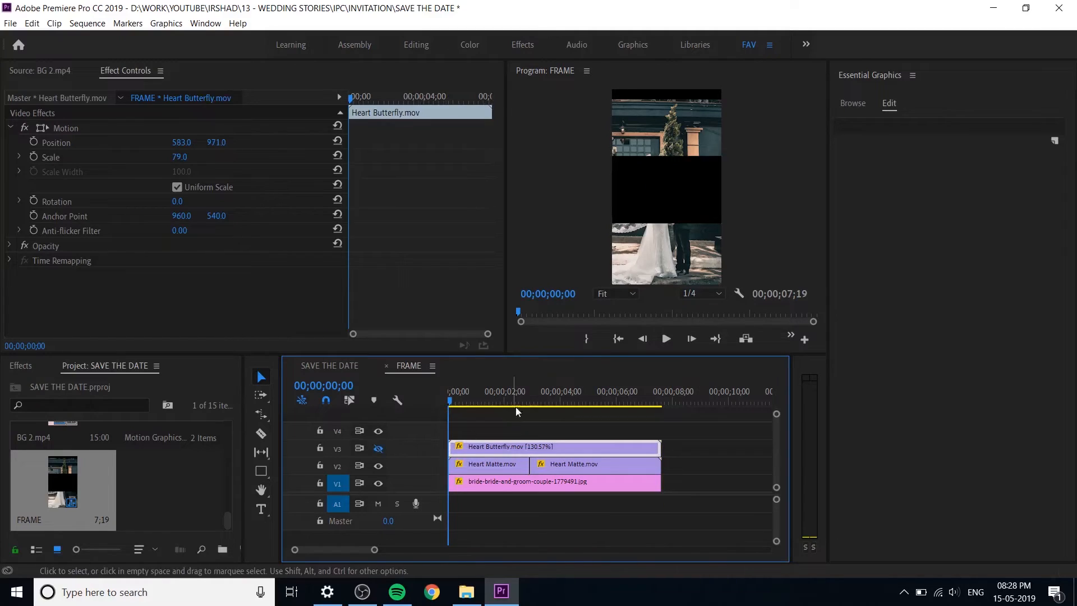
key(space)
drag(563, 405, 534, 418)
click(558, 469)
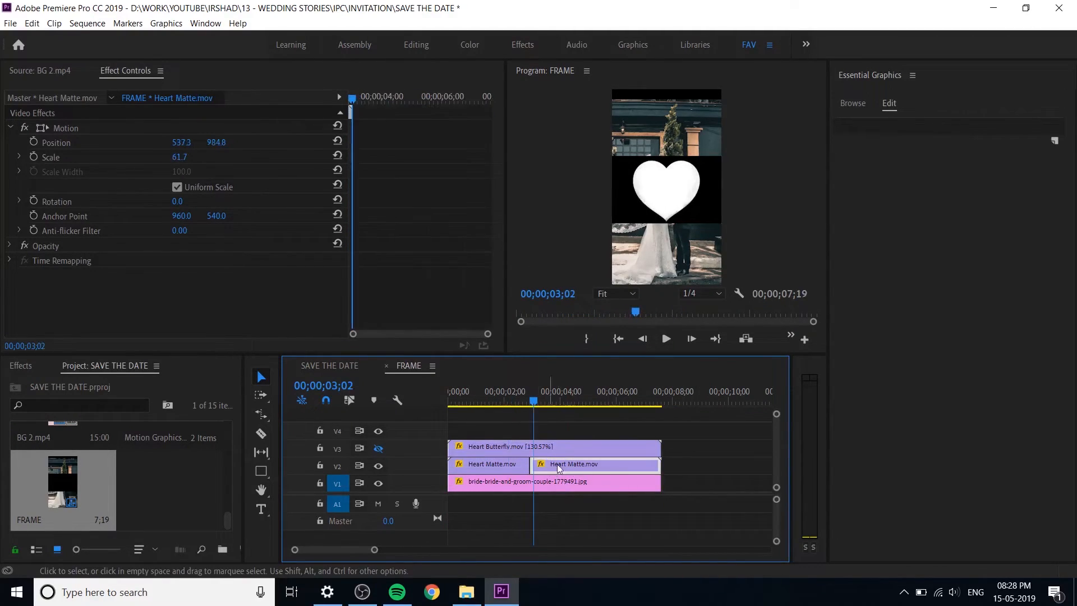
Step: Apply the Track Matte Key video effect to the bride-and-groom photo on V1
click(583, 483)
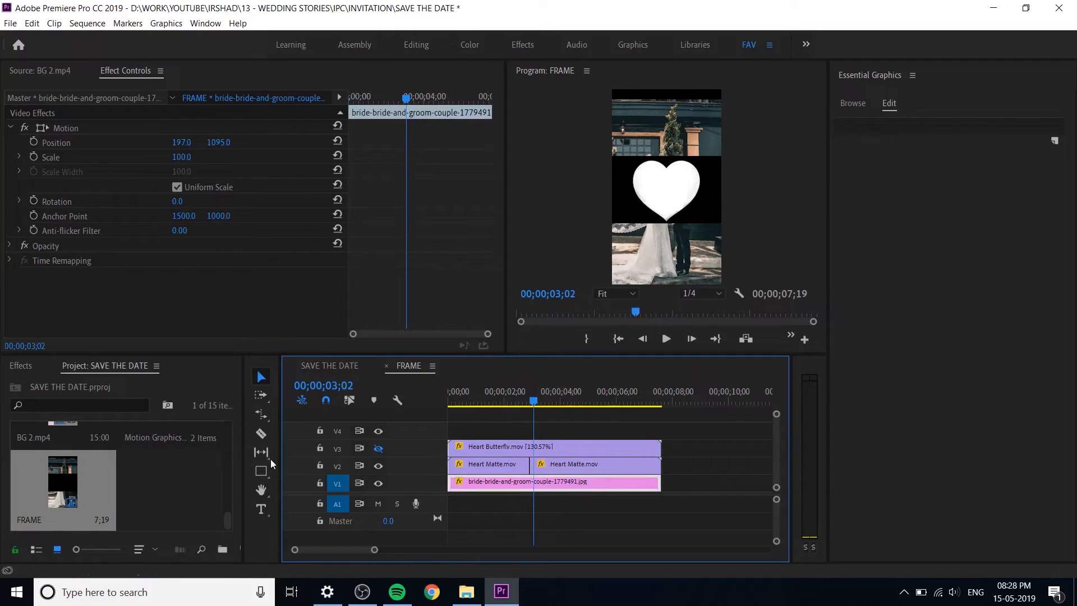
click(22, 365)
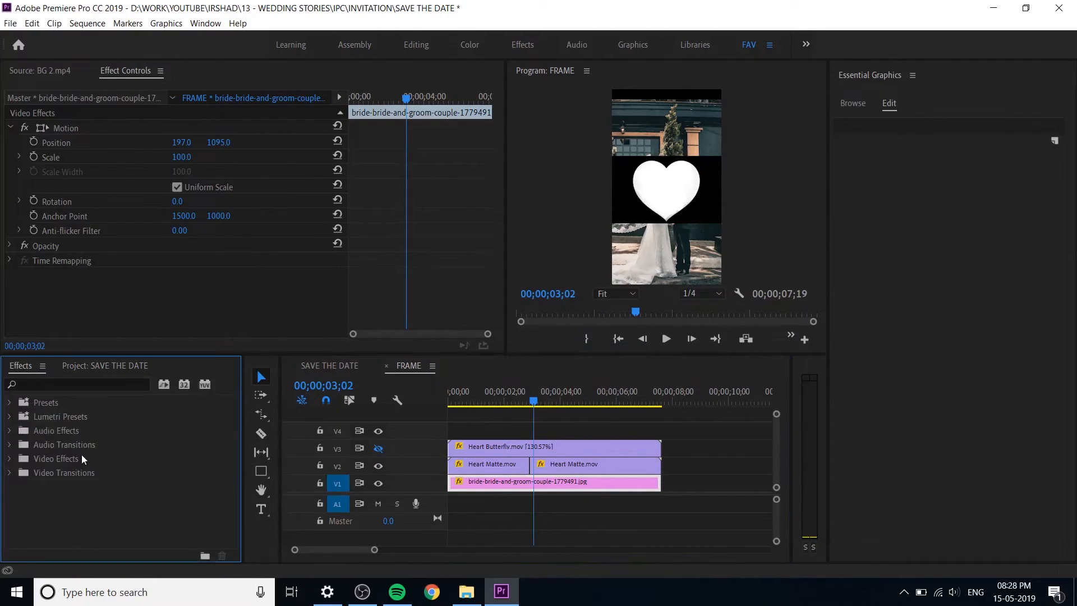
double_click(71, 463)
scroll(84, 488, down, 2)
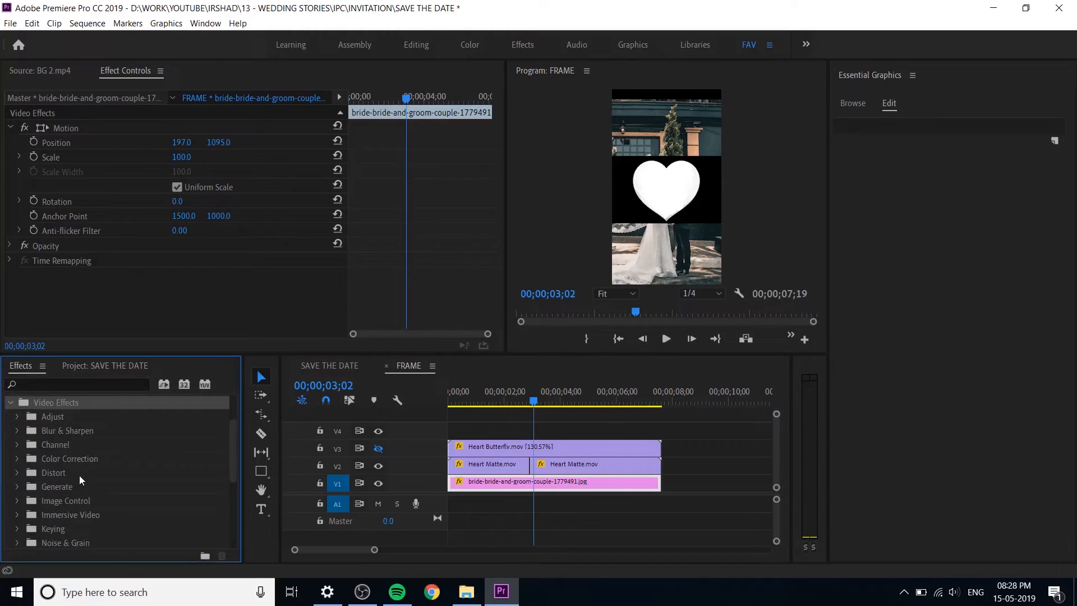
scroll(72, 488, down, 2)
double_click(66, 490)
scroll(75, 491, down, 2)
scroll(84, 510, down, 2)
click(88, 516)
drag(497, 434, 531, 484)
click(112, 369)
click(23, 366)
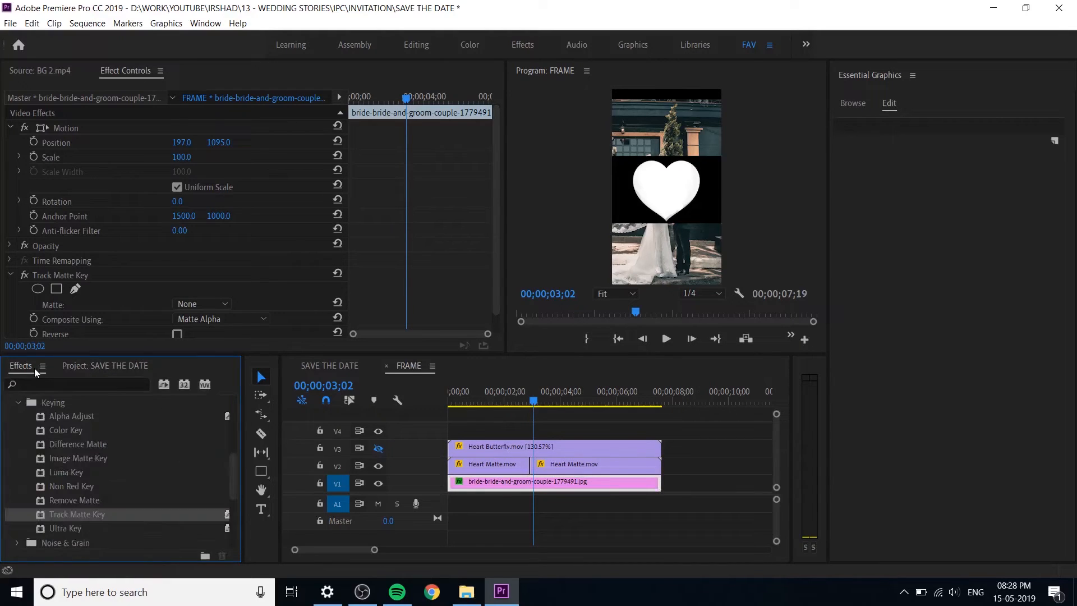
Step: Set the photo's Track Matte Key to composite using Matte Luma with Video 2 as the matte
scroll(203, 233, down, 1)
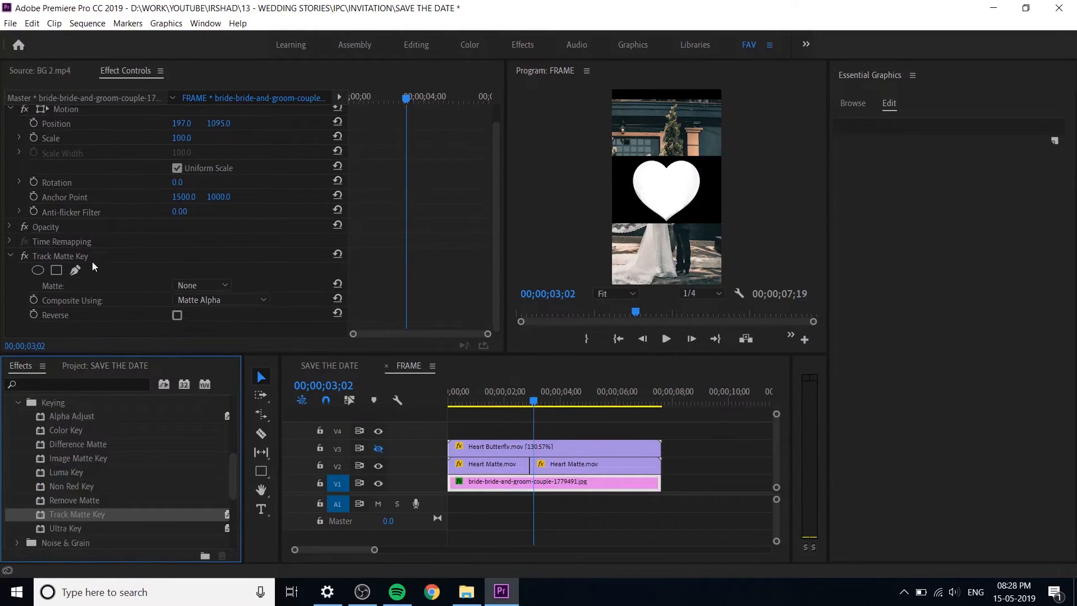
click(203, 301)
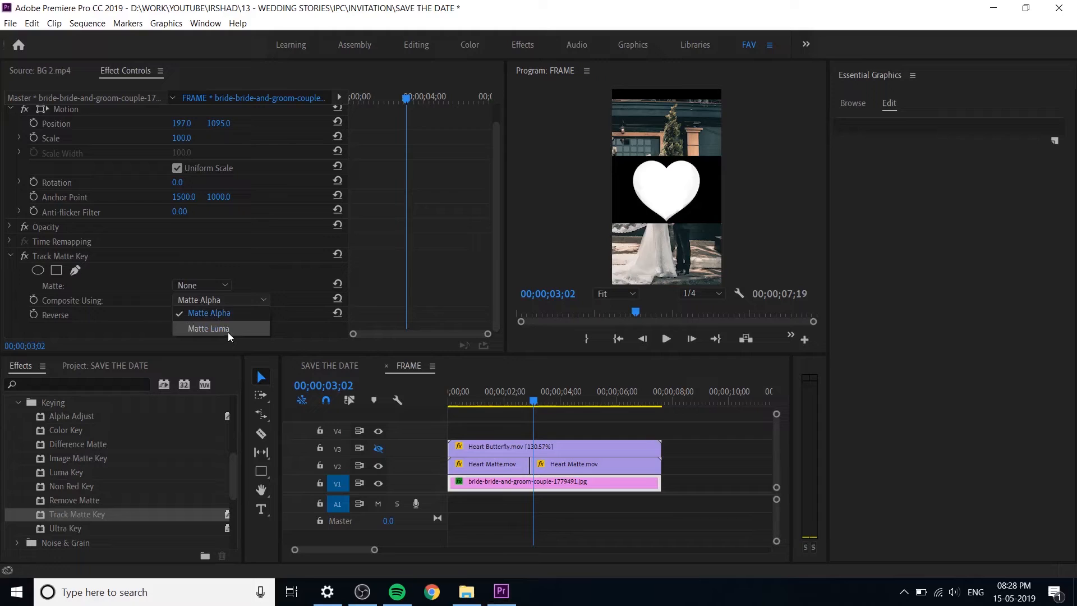
click(228, 330)
click(202, 286)
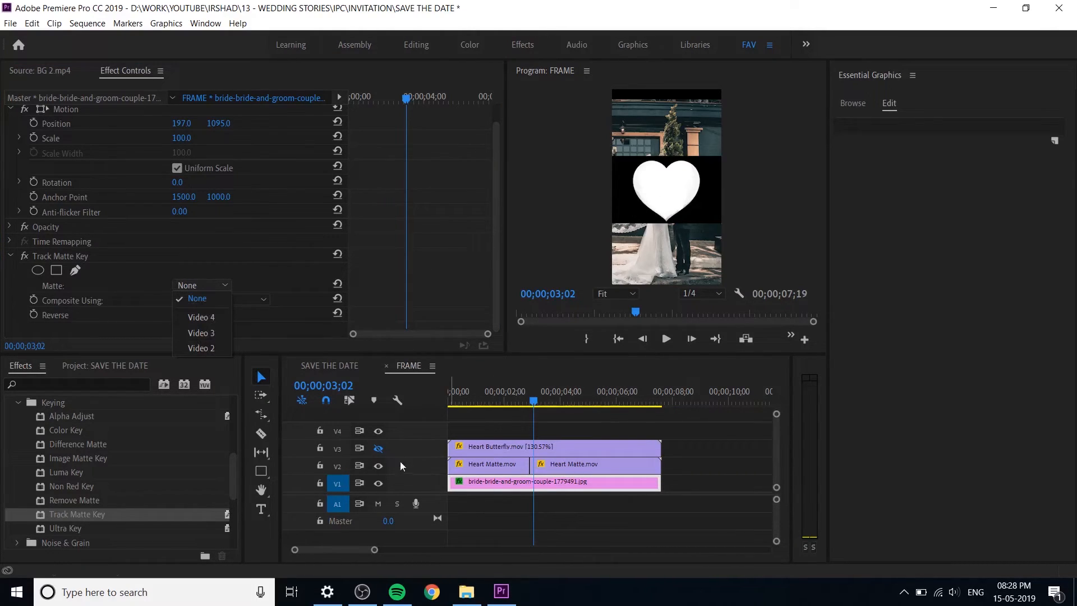
click(198, 348)
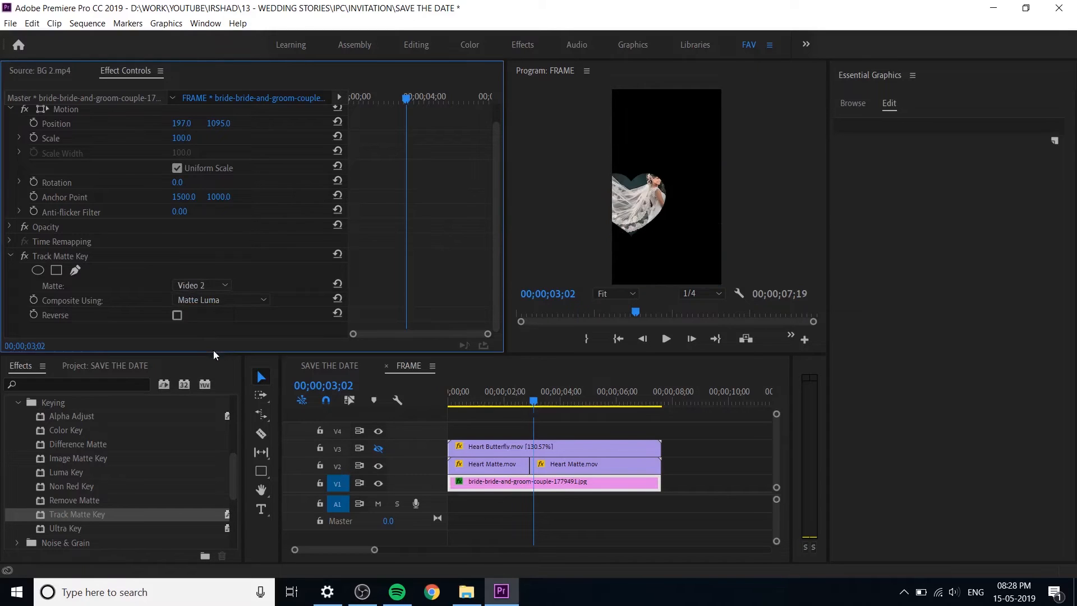
Step: Show the Heart Butterfly track again and, at 00;00;04;25, fit the couple photo to the butterfly heart with position 542, 952 and scale 96.6
click(530, 399)
drag(533, 398, 585, 400)
click(591, 463)
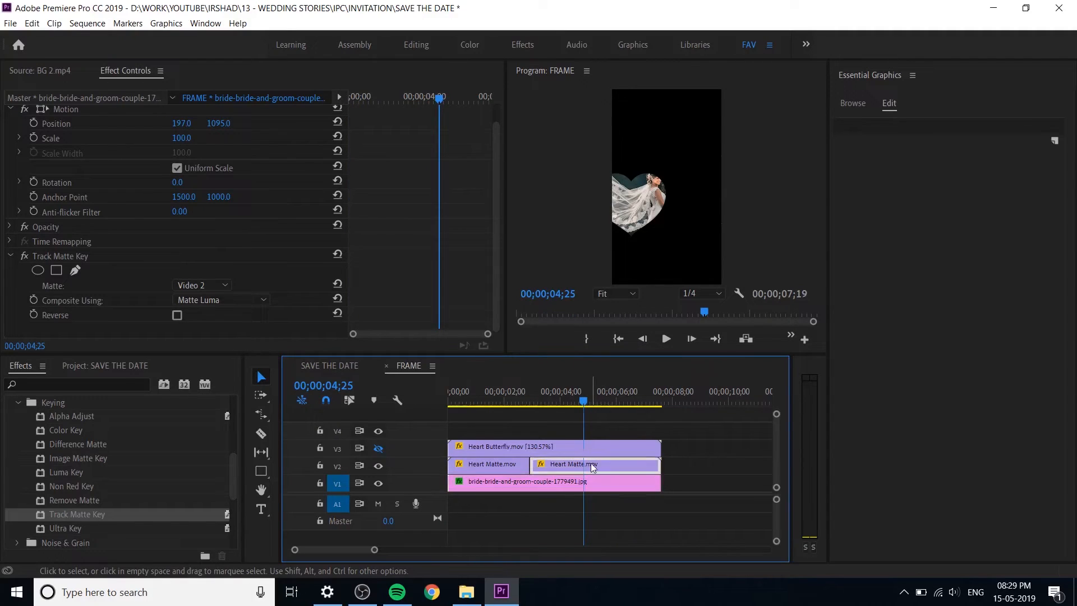
click(568, 486)
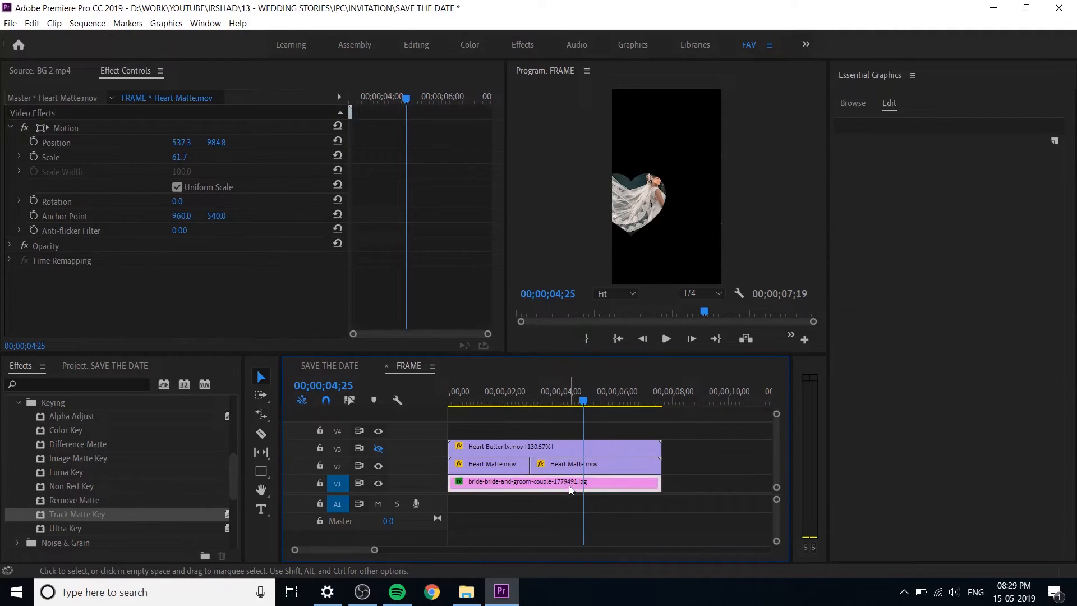
drag(209, 145, 281, 145)
key(ctrl+z)
drag(180, 147, 339, 146)
click(379, 449)
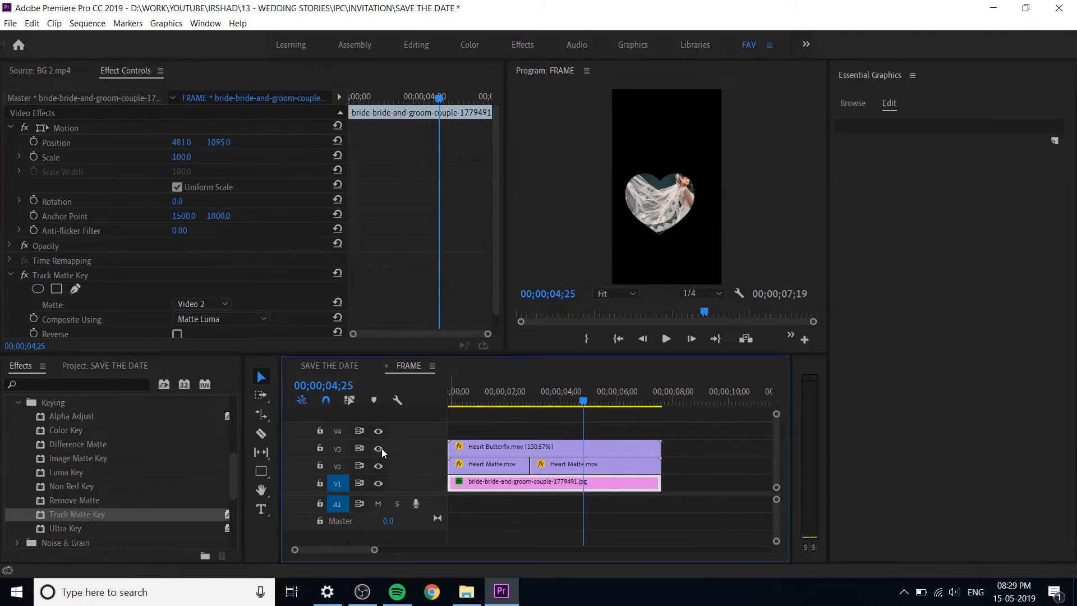
drag(219, 143, 196, 142)
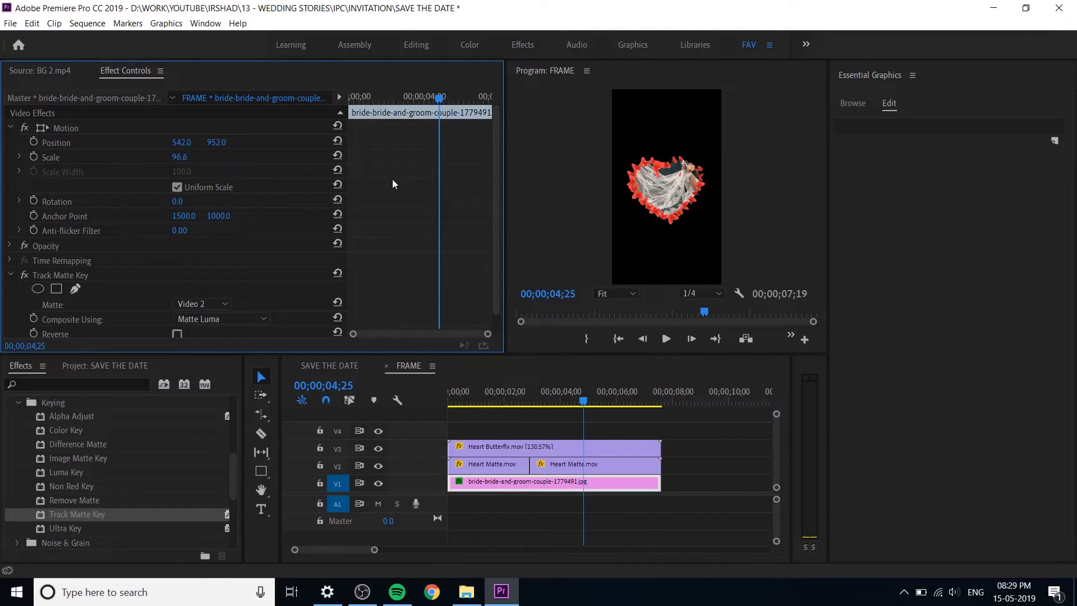
Step: Play the FRAME sequence from the start to check how the couple photo appears inside the butterfly heart
drag(588, 391, 446, 419)
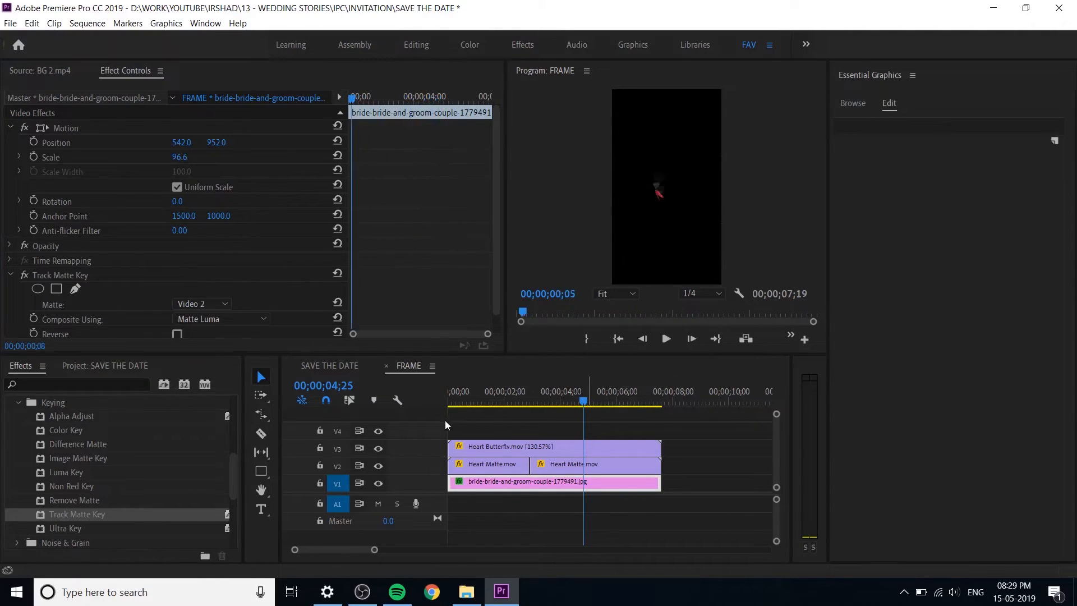
key(space)
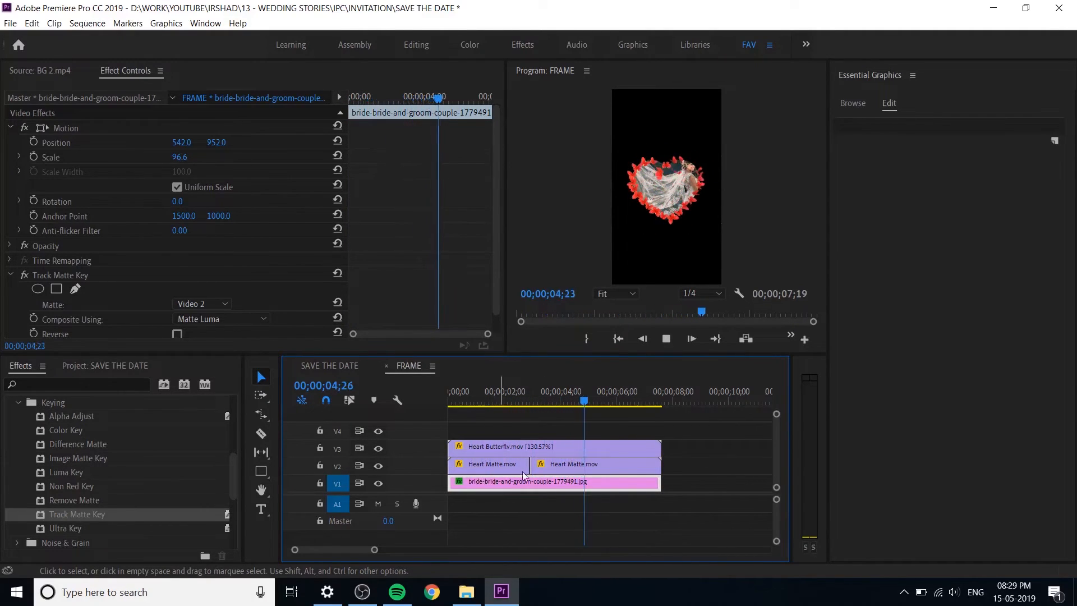
key(space)
Step: Trim the start of the second Heart Matte clip on V2 to about five and a half seconds
click(597, 469)
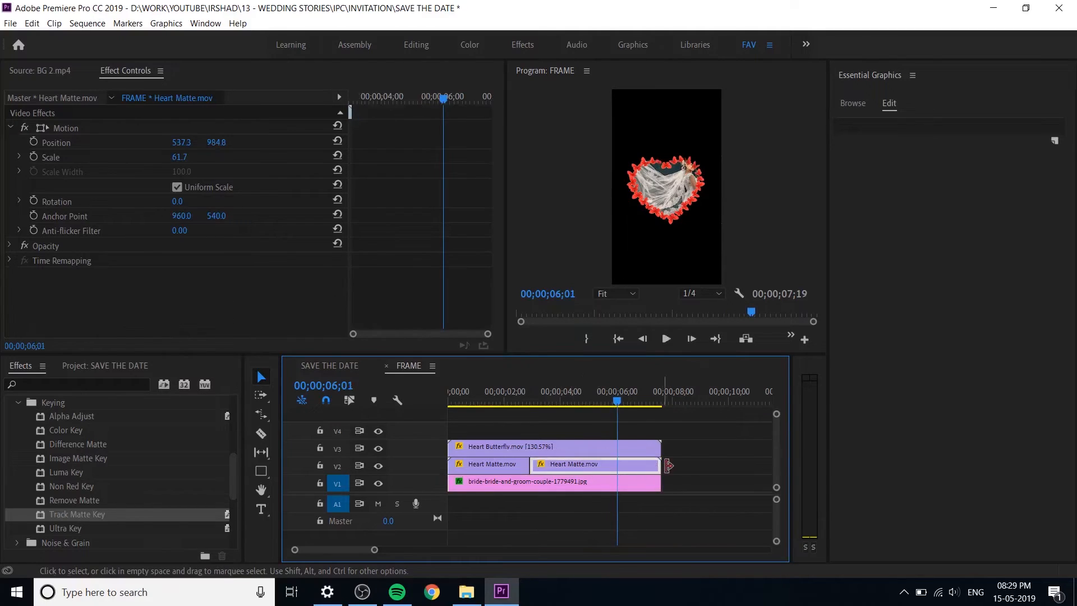
click(695, 464)
drag(644, 462, 600, 463)
click(718, 457)
click(550, 473)
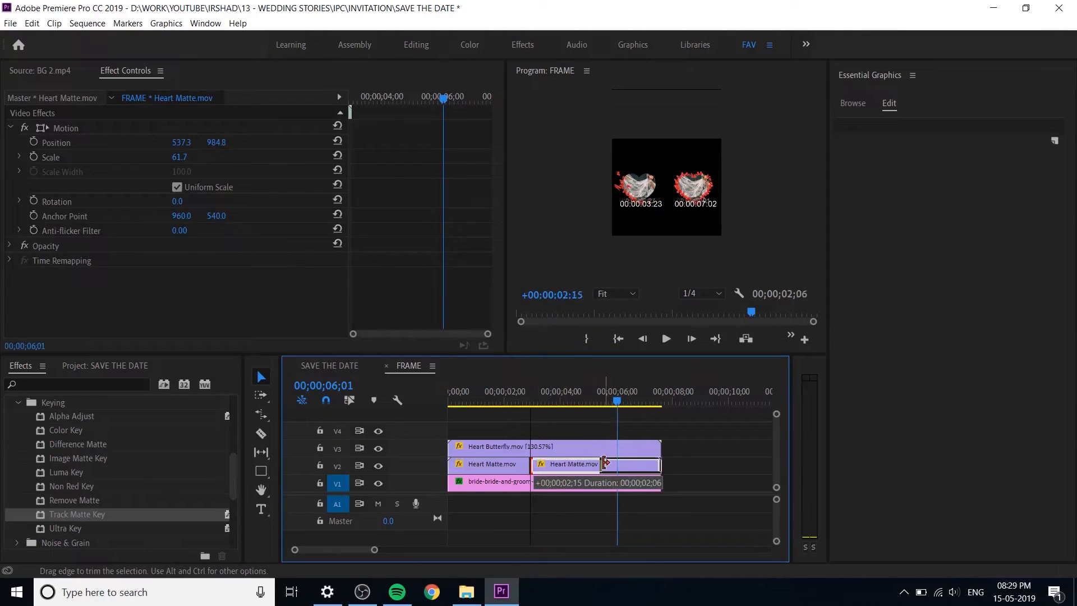
Step: Rate-stretch the first Heart Matte clip on V2 to fill the gap up to the second Heart Matte clip
click(503, 470)
key(r)
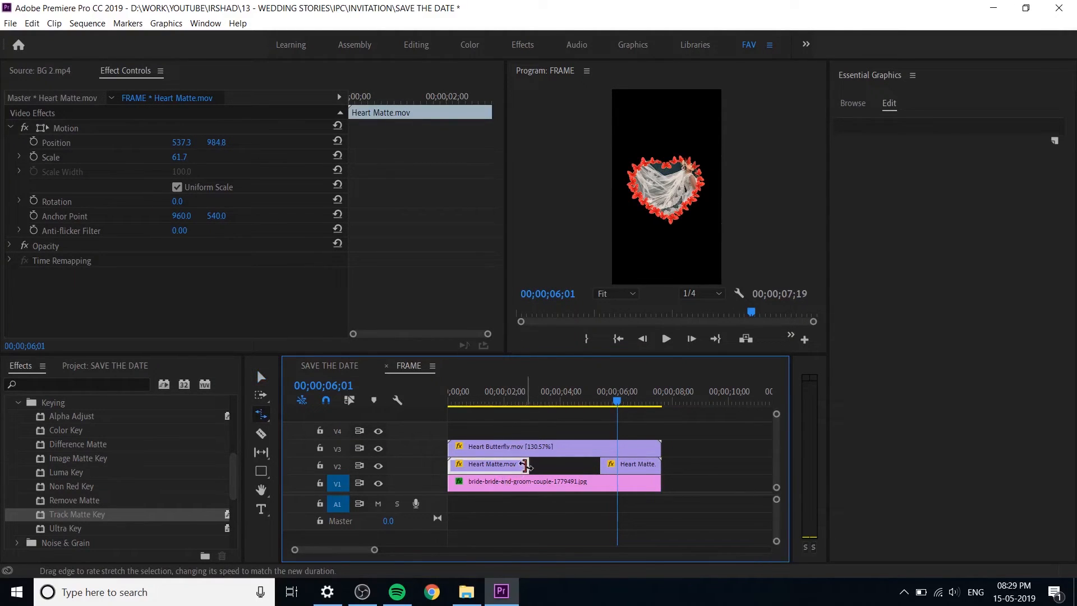
drag(526, 466, 597, 464)
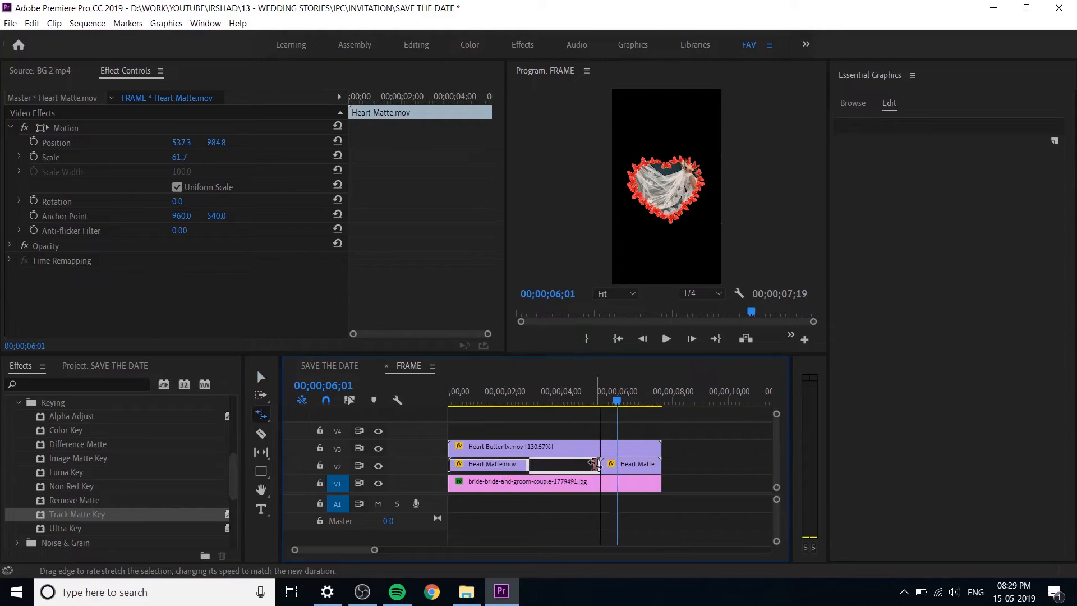
key(v)
Step: Play the FRAME sequence from the beginning to review the stretched heart matte against the butterfly animation
drag(600, 392, 436, 402)
key(space)
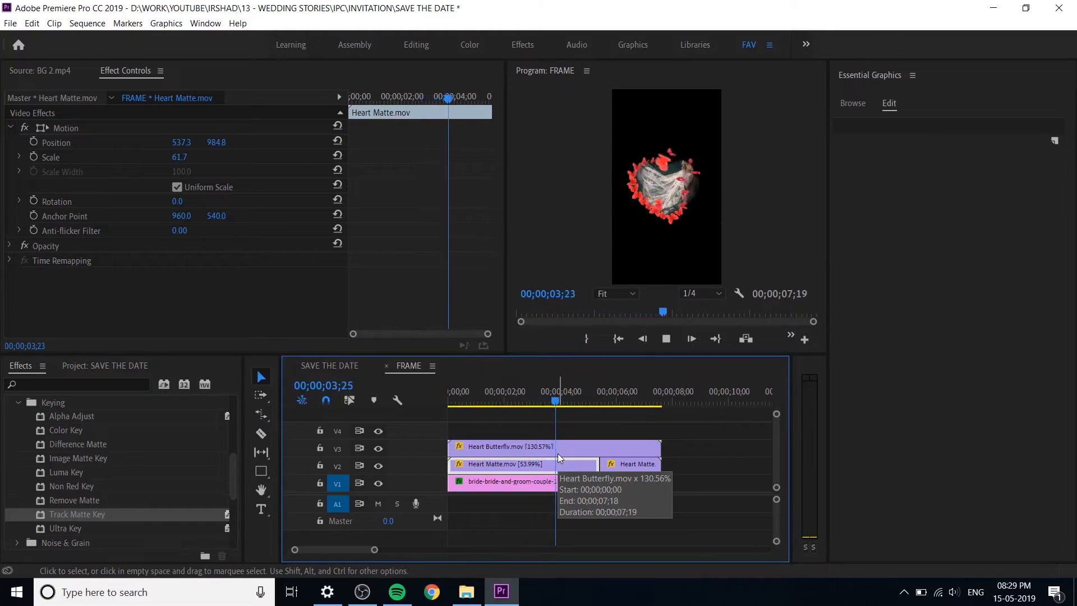
key(space)
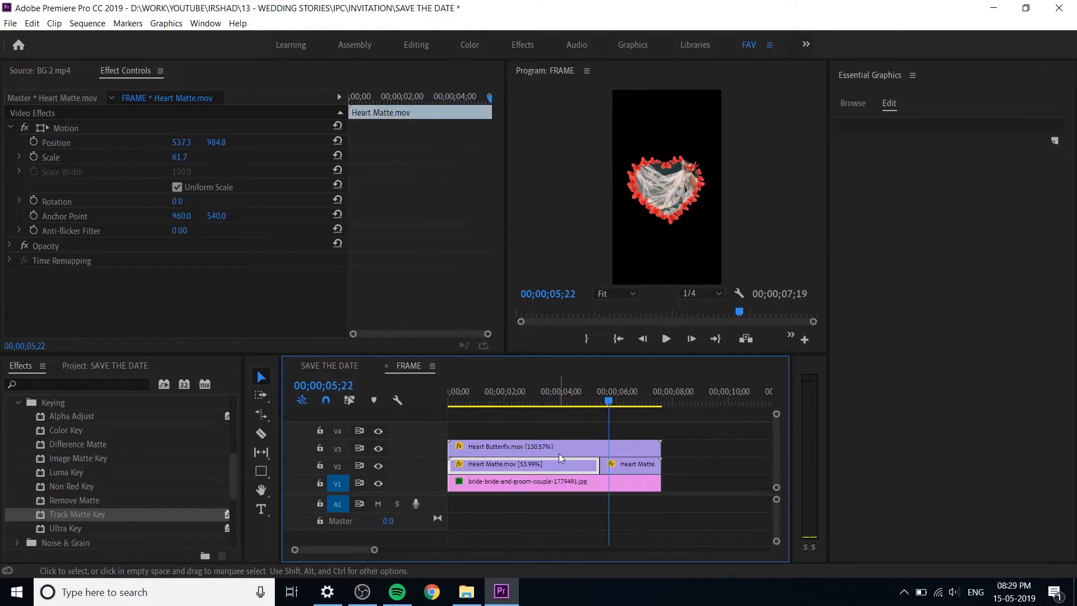
Step: Try shifting the couple photo sideways inside the heart to a horizontal position of about 475
click(591, 483)
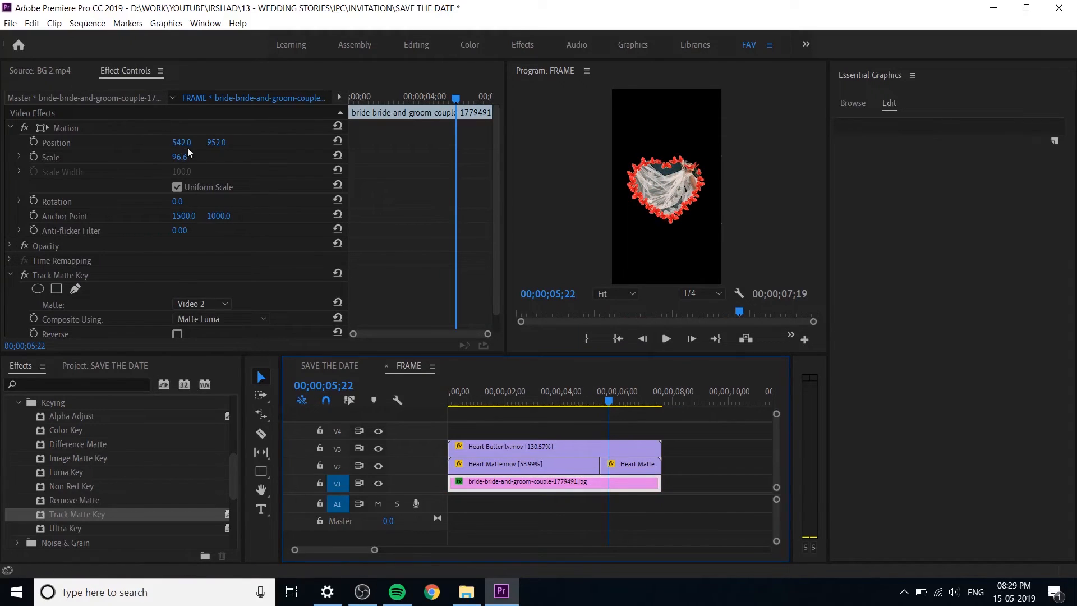
drag(182, 145, 186, 144)
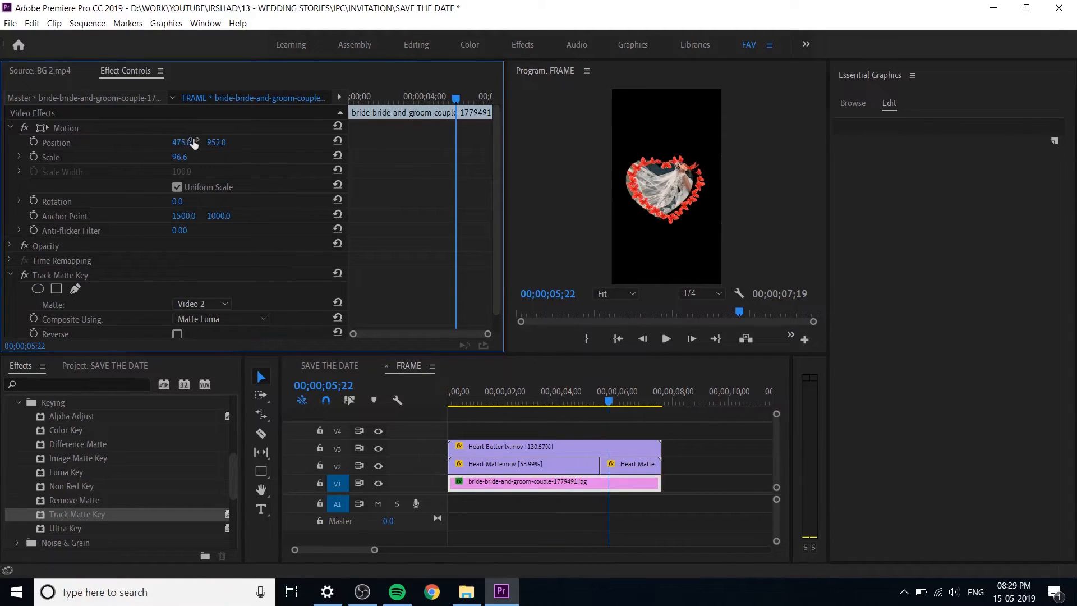
click(614, 483)
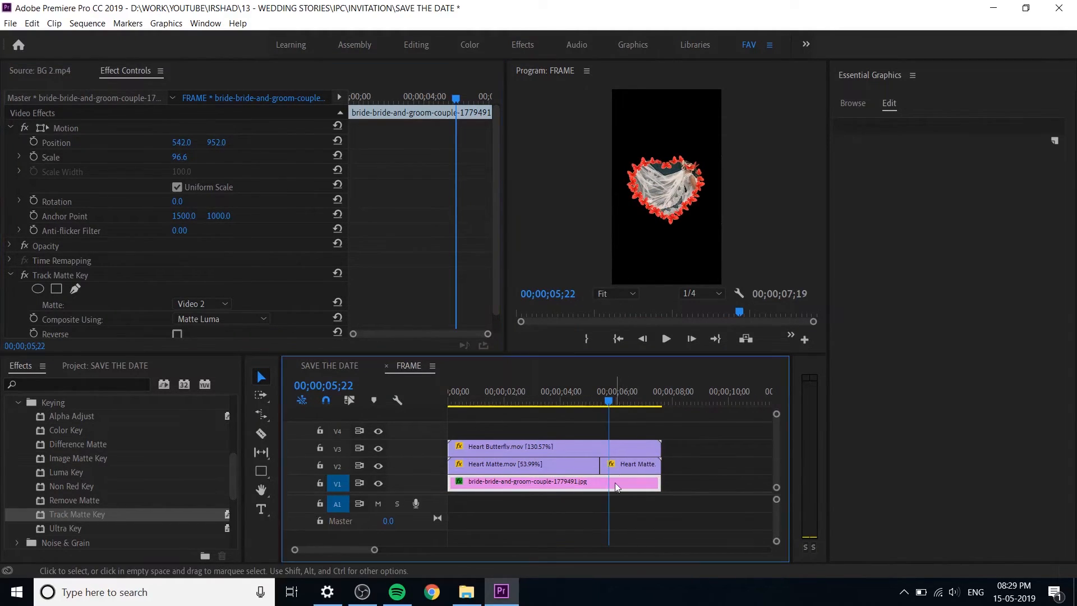
click(562, 470)
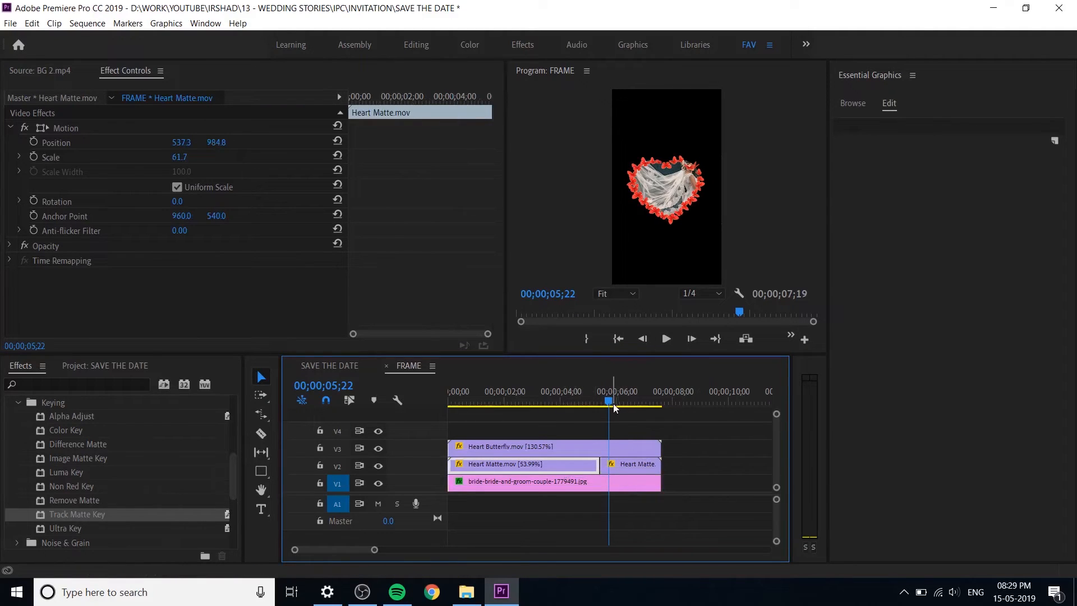
drag(645, 400, 606, 404)
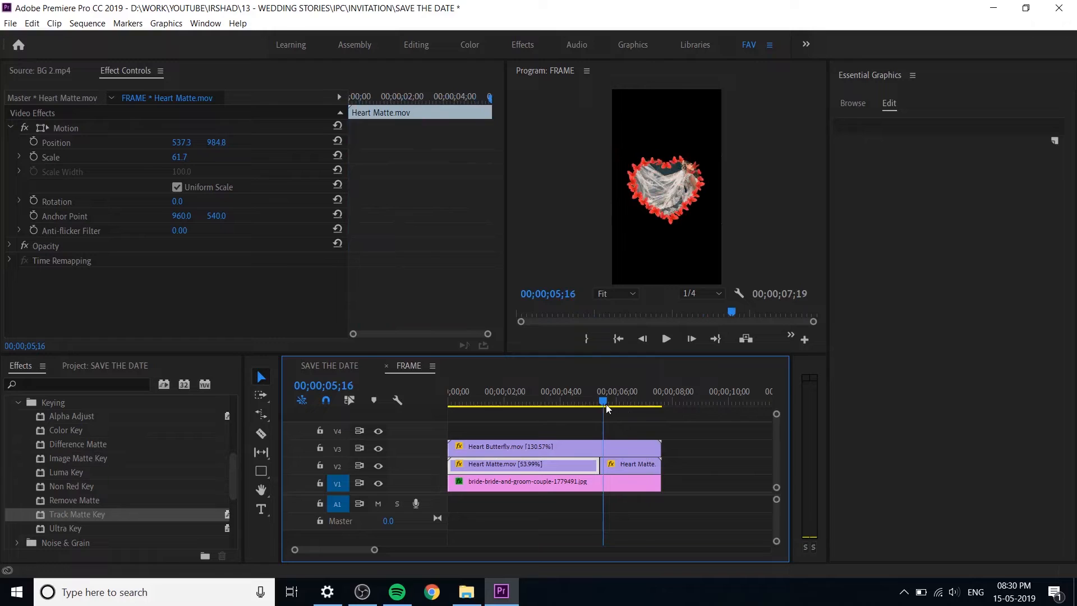
click(614, 484)
Step: Switch to the SAVE THE DATE sequence and preview the butterfly heart over the BG 2.mp4 background
click(351, 365)
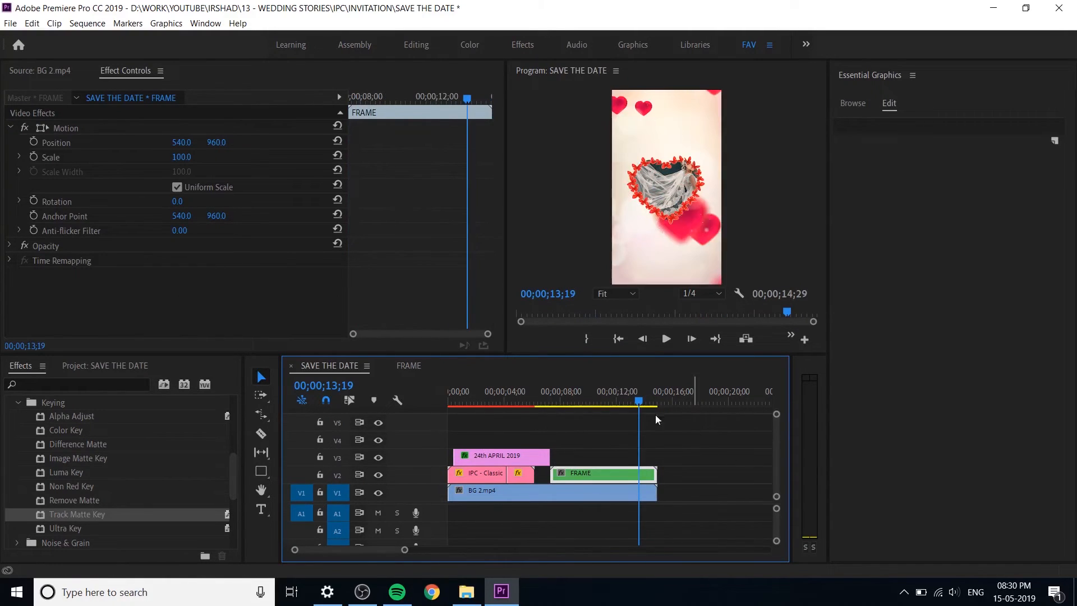
drag(644, 405, 547, 408)
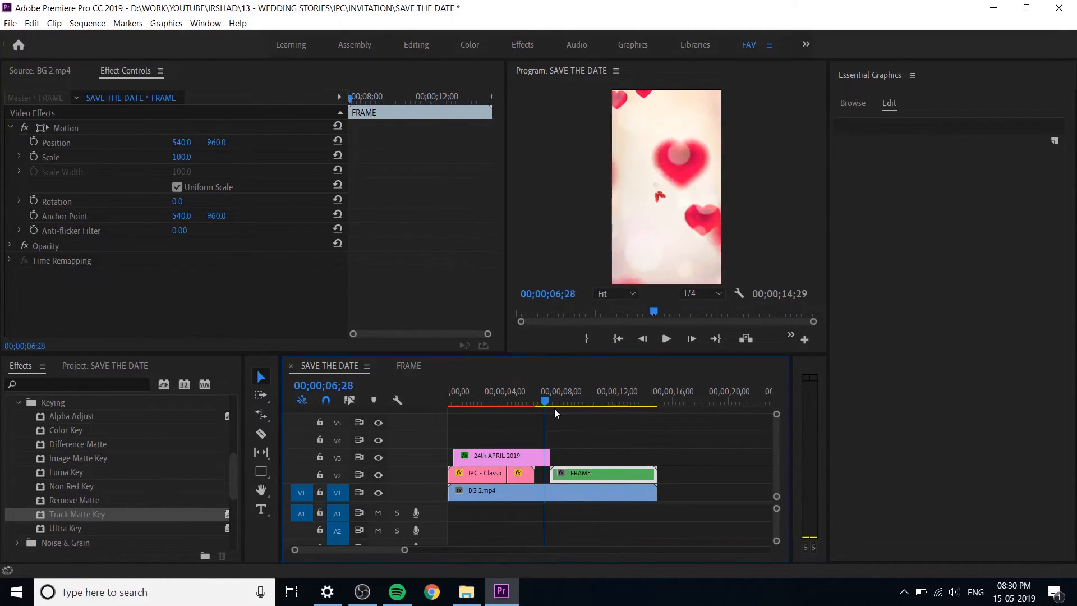
click(675, 401)
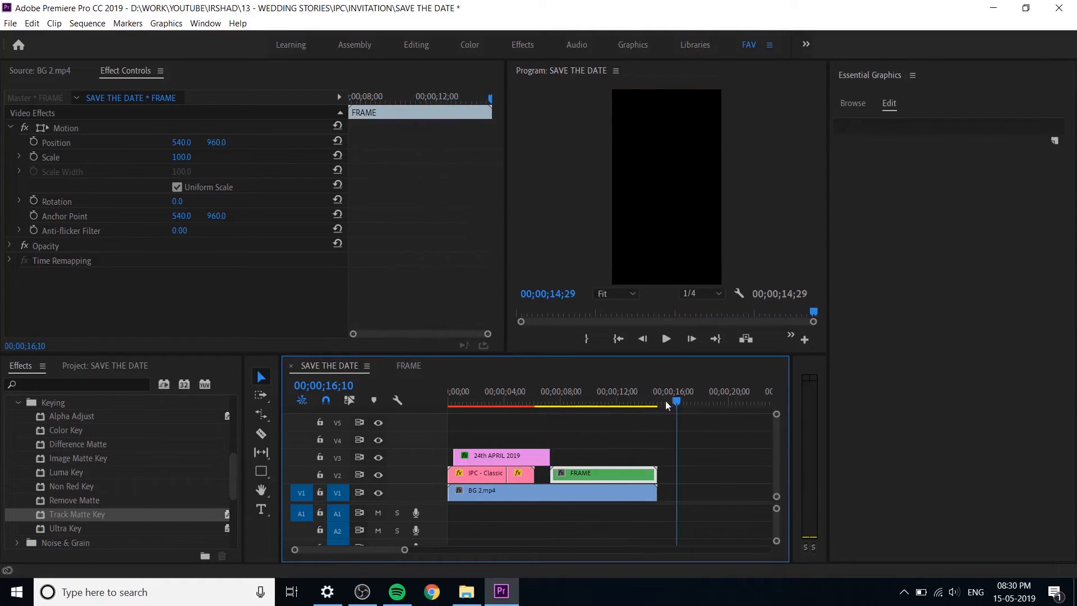
click(523, 412)
key(space)
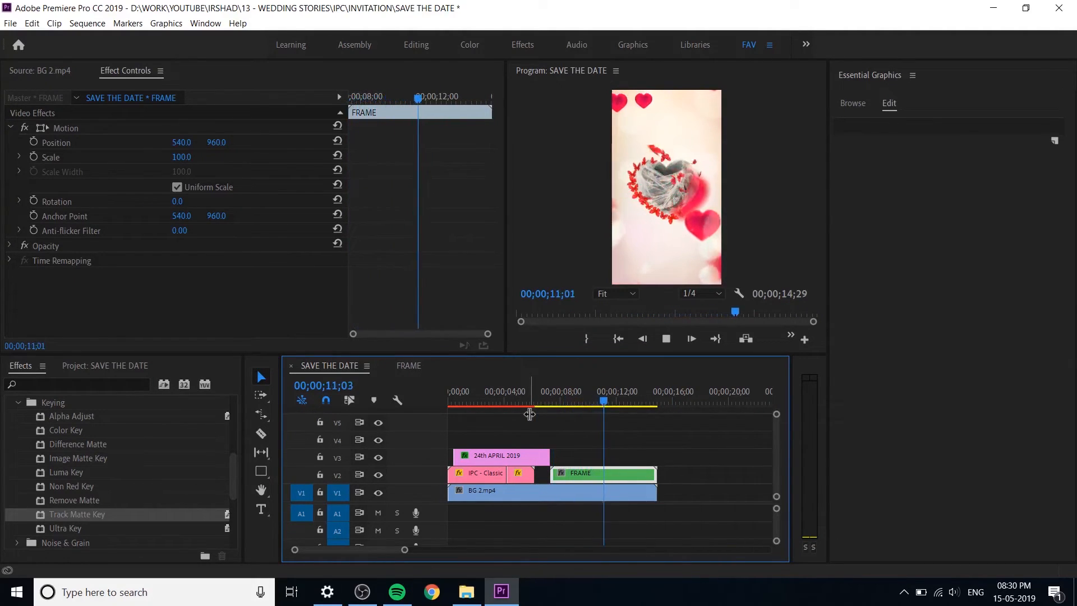
key(space)
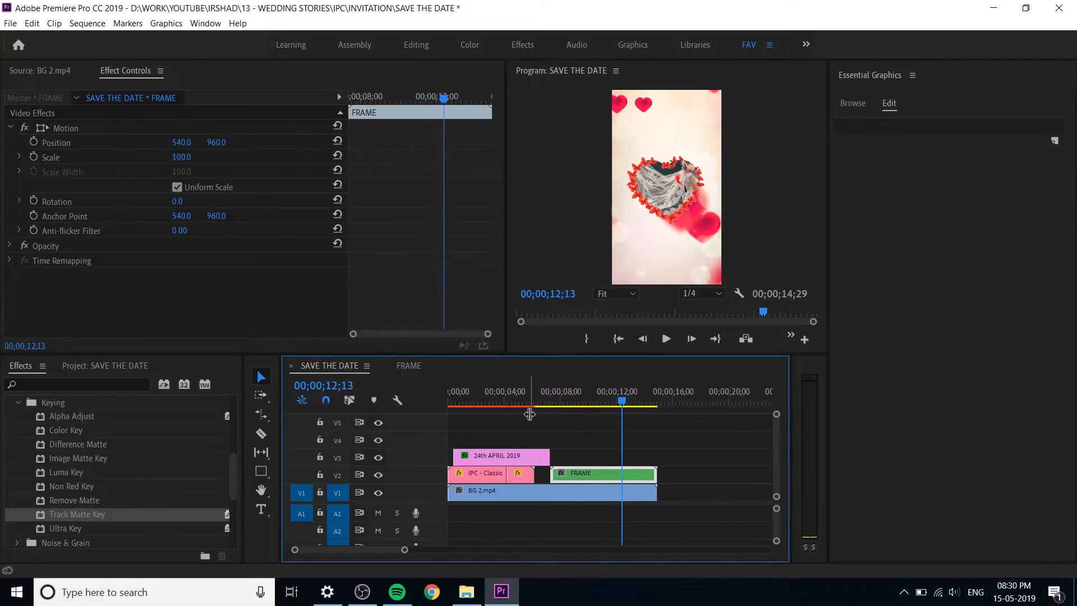
key(space)
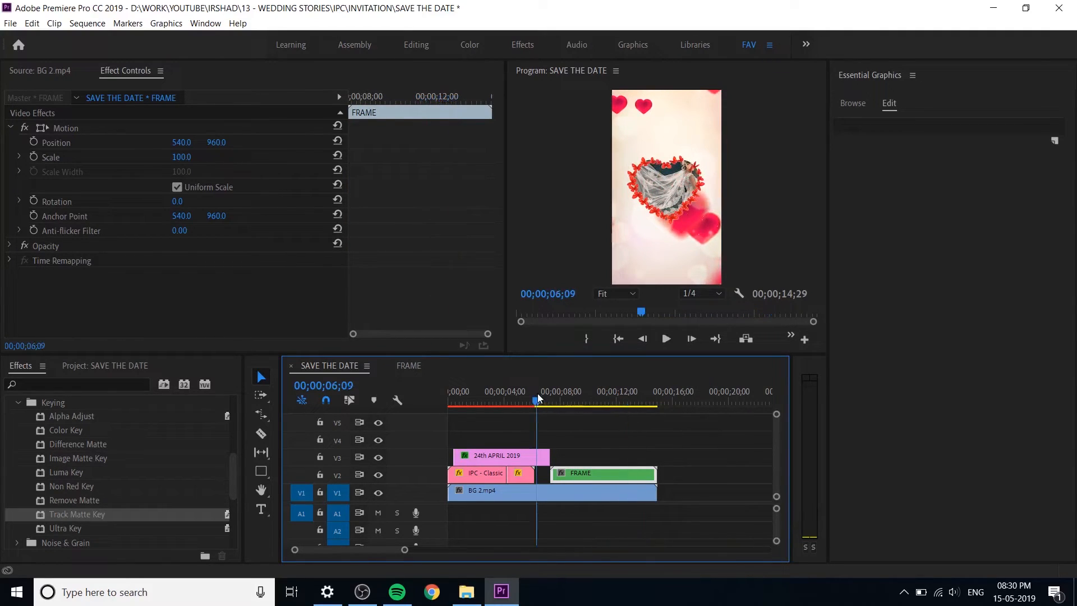
Step: Move the FRAME clip on V2 to start at 00;00;06;07, directly after the title clips, and preview it
mouse_move(539, 394)
mouse_down()
mouse_move(553, 402)
mouse_move(530, 397)
mouse_up()
drag(607, 474, 600, 476)
key(space)
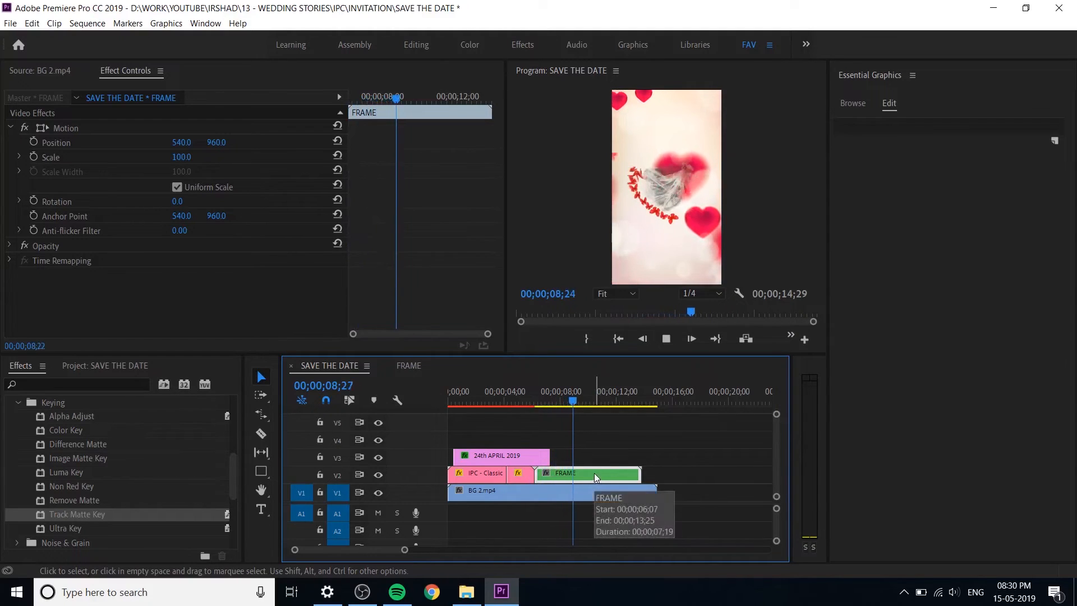
key(space)
Step: Move the FRAME clip up to V4, starting at 00;00;04;07 over the title, and preview the overlap
drag(560, 473, 519, 399)
click(508, 397)
drag(540, 439, 537, 432)
key(space)
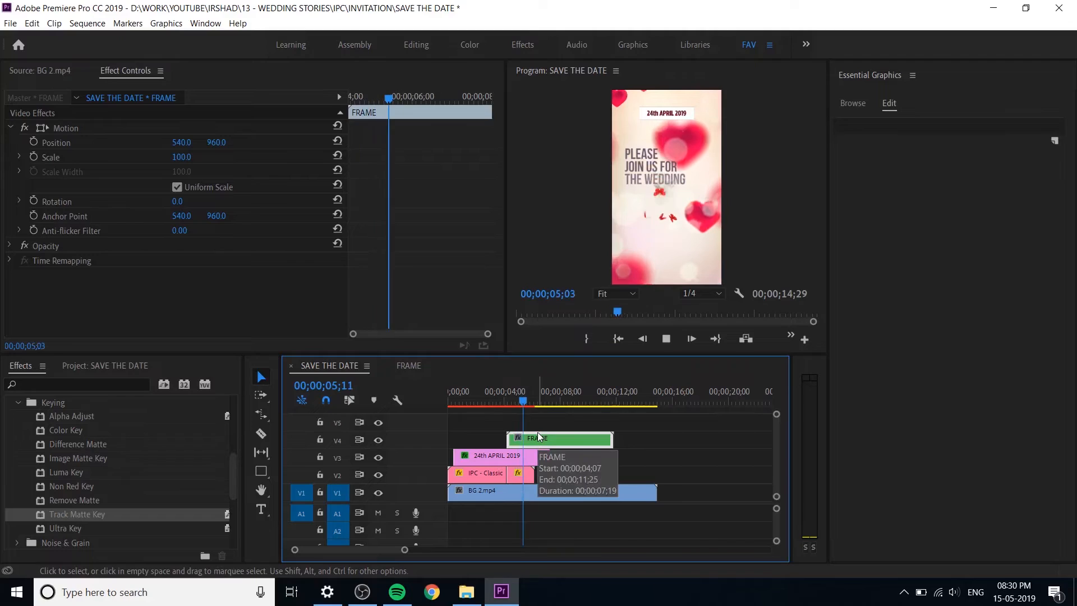
key(space)
Step: Shift the FRAME clip on V4 to start at about 00;00;04;28 and preview the transition from the title
drag(517, 435, 530, 438)
click(507, 392)
key(space)
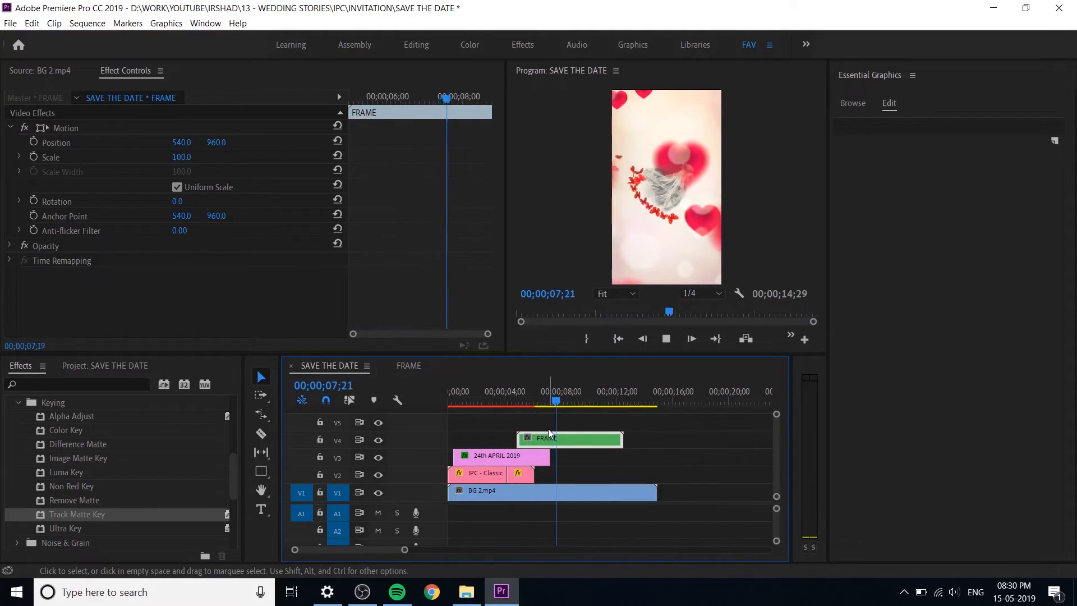
drag(524, 399, 530, 400)
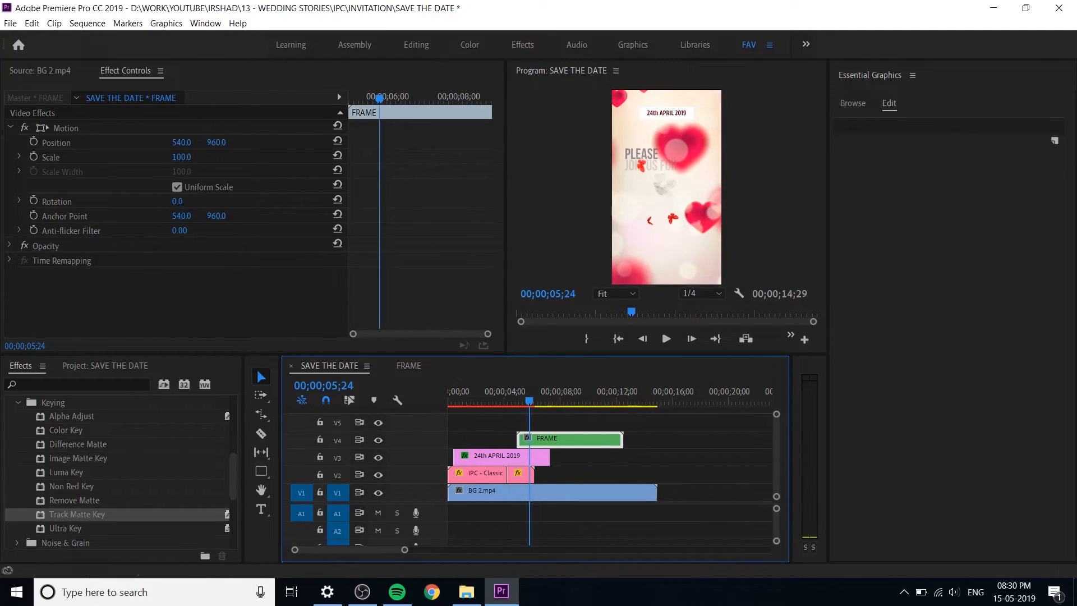
Step: Look through the project media and scrub the BG 2.mp4 background in the source monitor, returning to its start
click(136, 370)
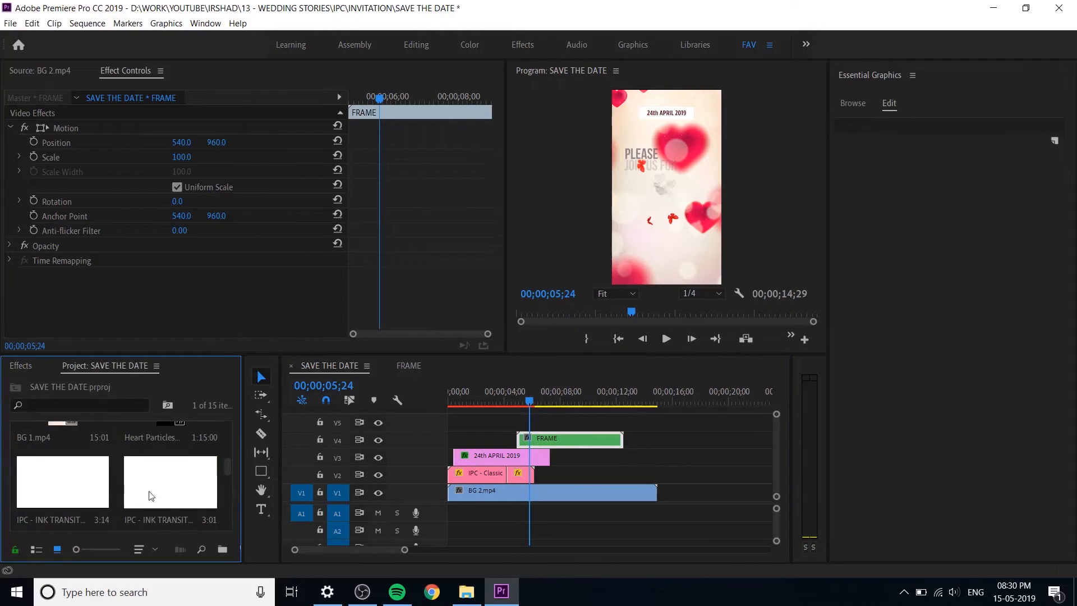
click(70, 466)
double_click(67, 458)
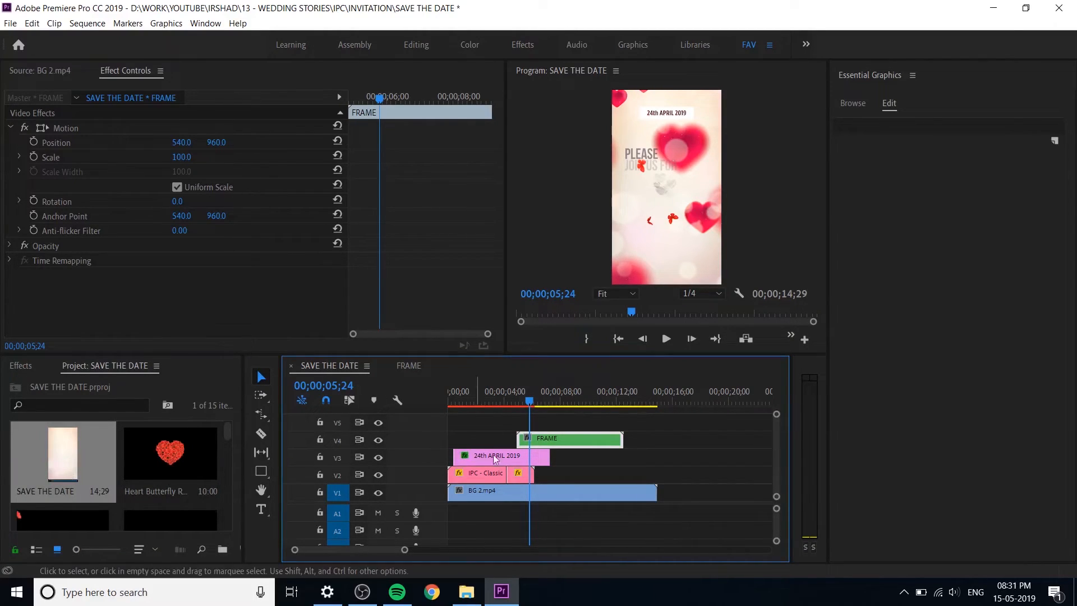
click(544, 493)
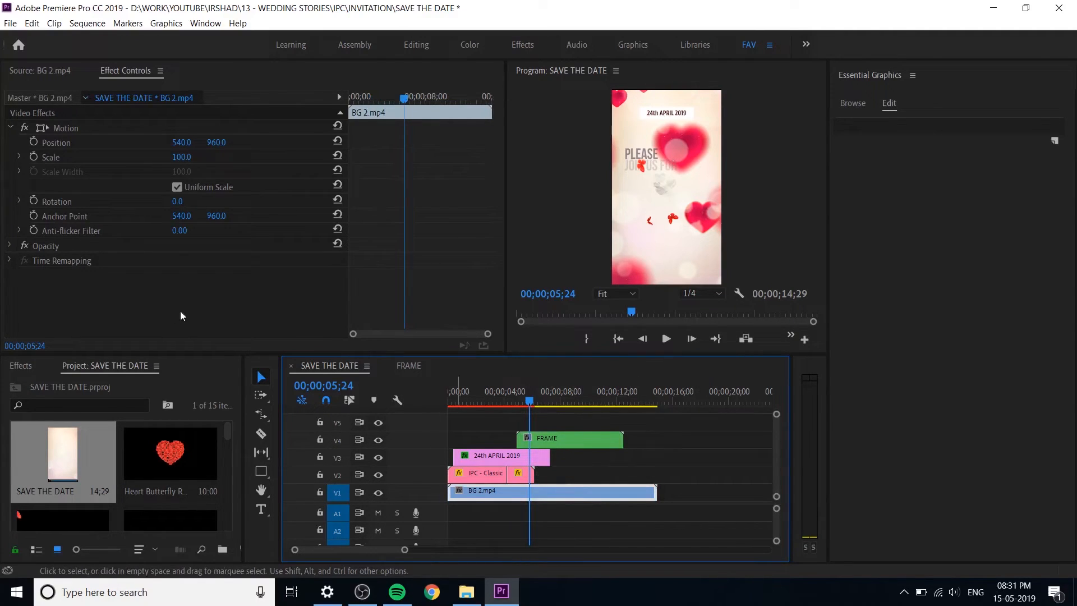
click(49, 78)
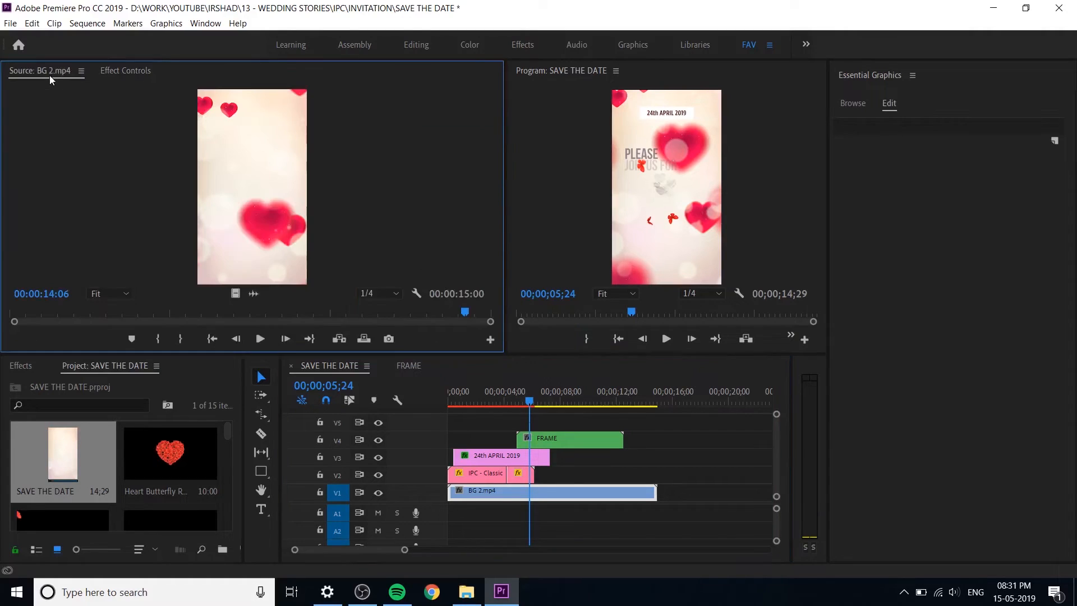
double_click(60, 455)
drag(169, 314, 469, 314)
key(Home)
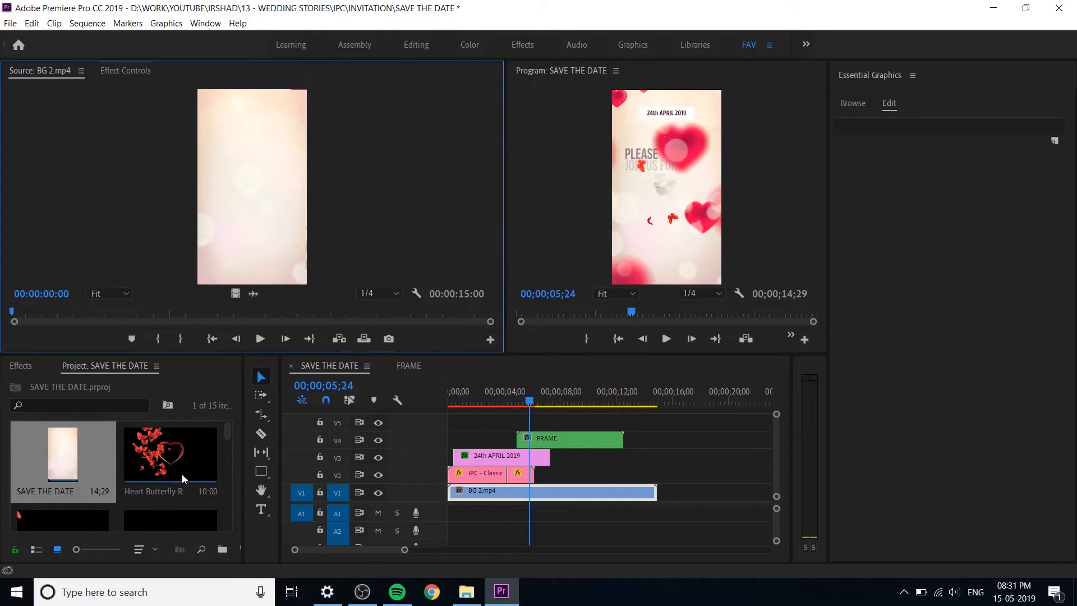
Step: Preview BG 1.mp4 in the source monitor and place it on V2 at 00;00;06;07, directly after the title clips
scroll(187, 470, down, 2)
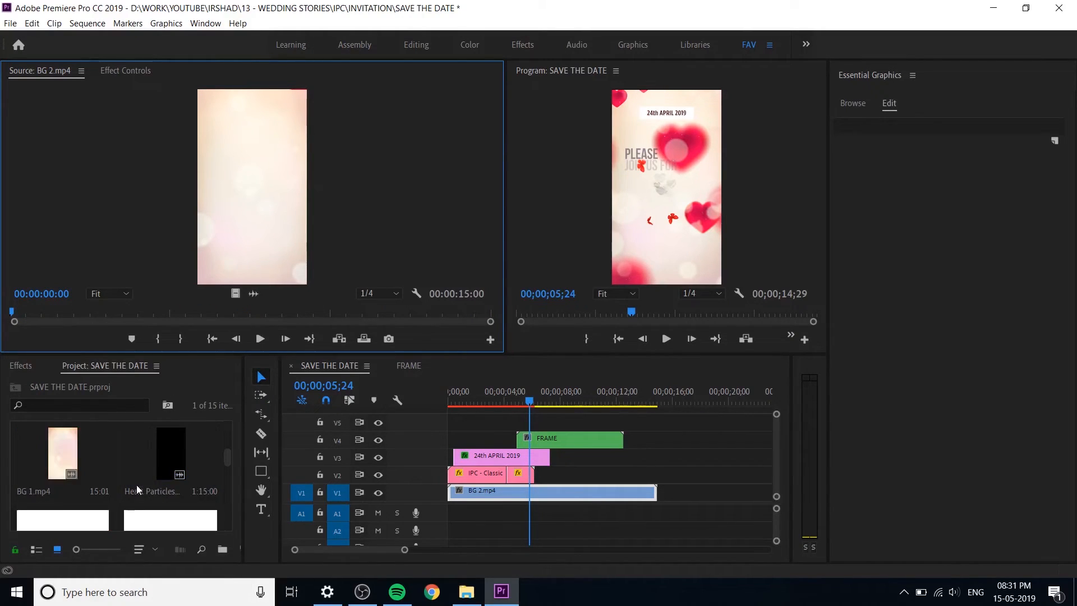
double_click(72, 455)
mouse_move(22, 313)
mouse_down()
mouse_move(504, 295)
mouse_move(9, 314)
mouse_up()
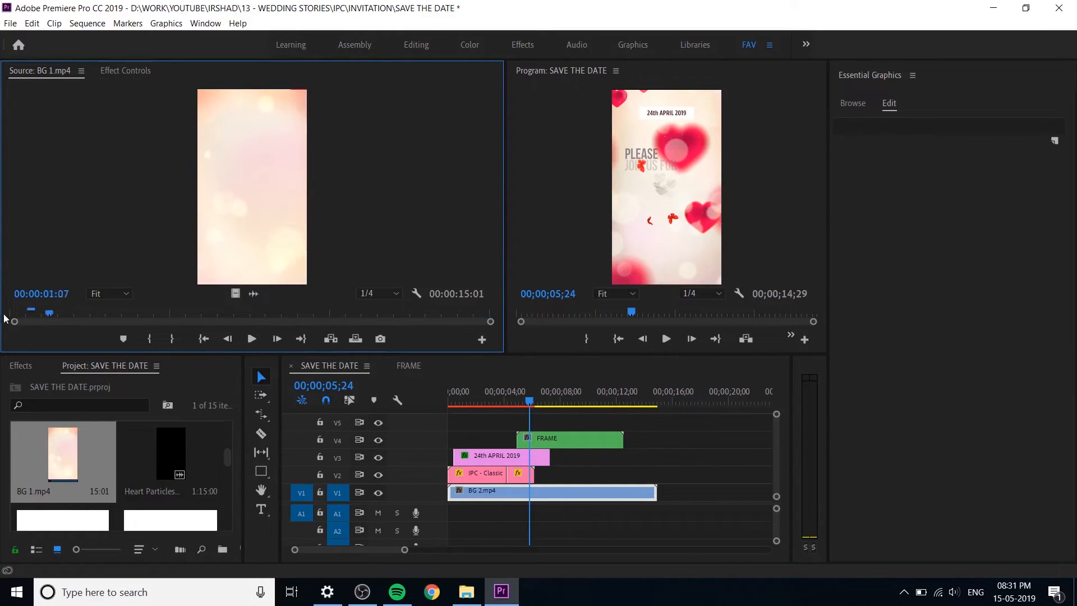
click(215, 313)
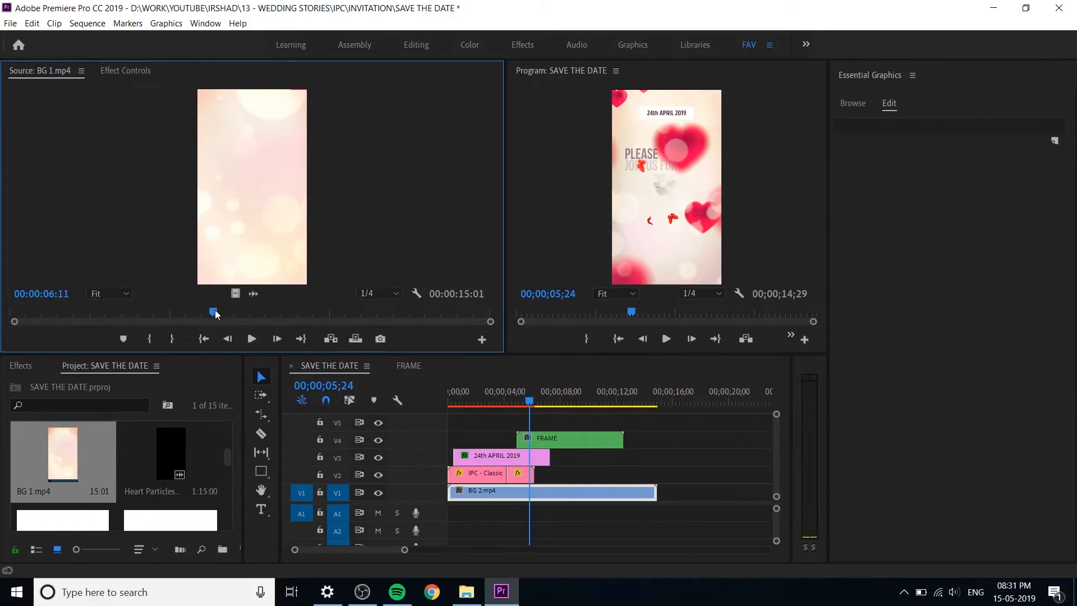
drag(504, 306, 545, 474)
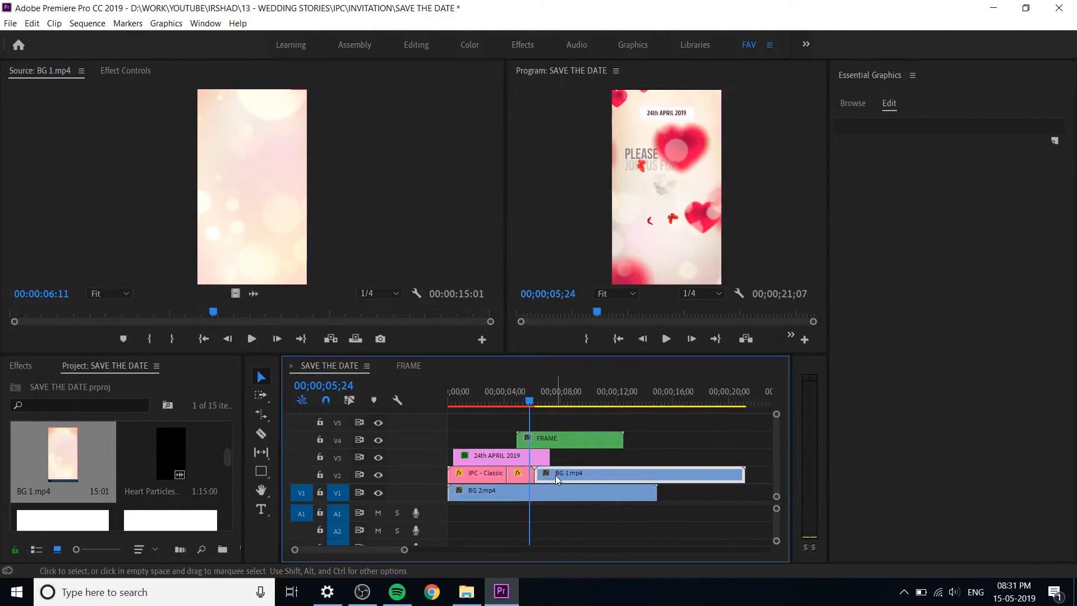
Step: Keyframe the opacity of BG 1.mp4 on V2 to fade in over about 2.5 seconds from its start, and preview it
mouse_move(776, 415)
mouse_down()
mouse_move(775, 443)
mouse_move(776, 418)
mouse_up()
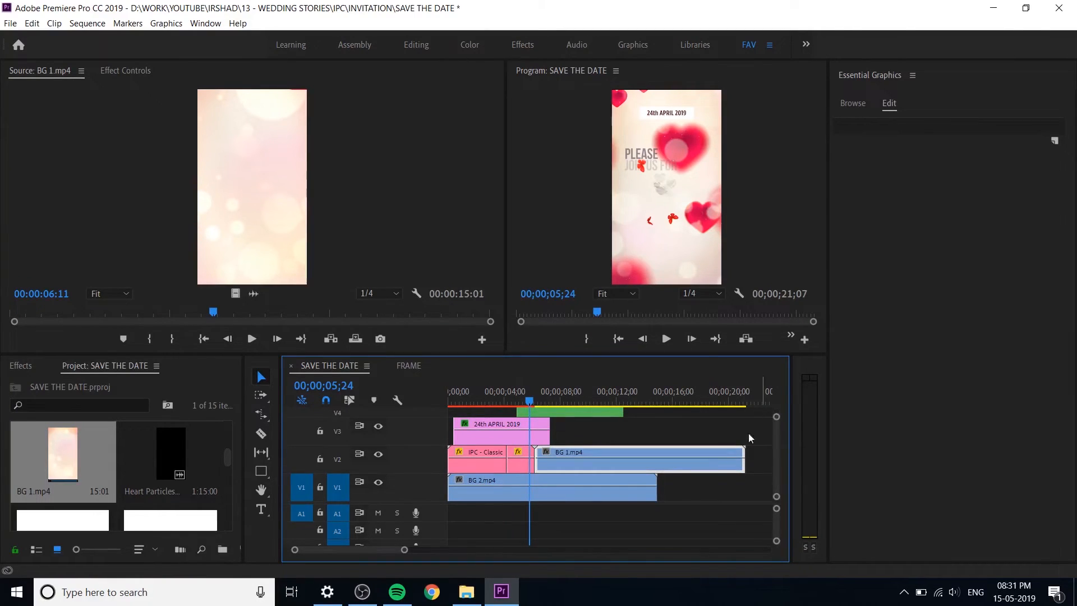
ctrl+click(569, 458)
ctrl+click(553, 458)
mouse_move(553, 458)
mouse_down()
mouse_move(536, 477)
mouse_move(535, 468)
mouse_up()
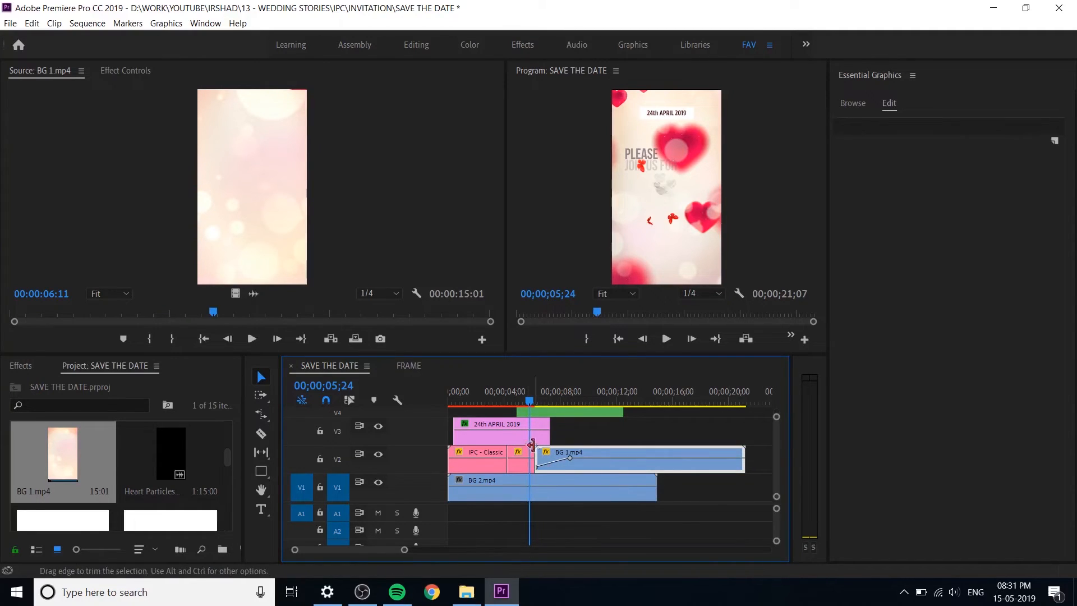
key(space)
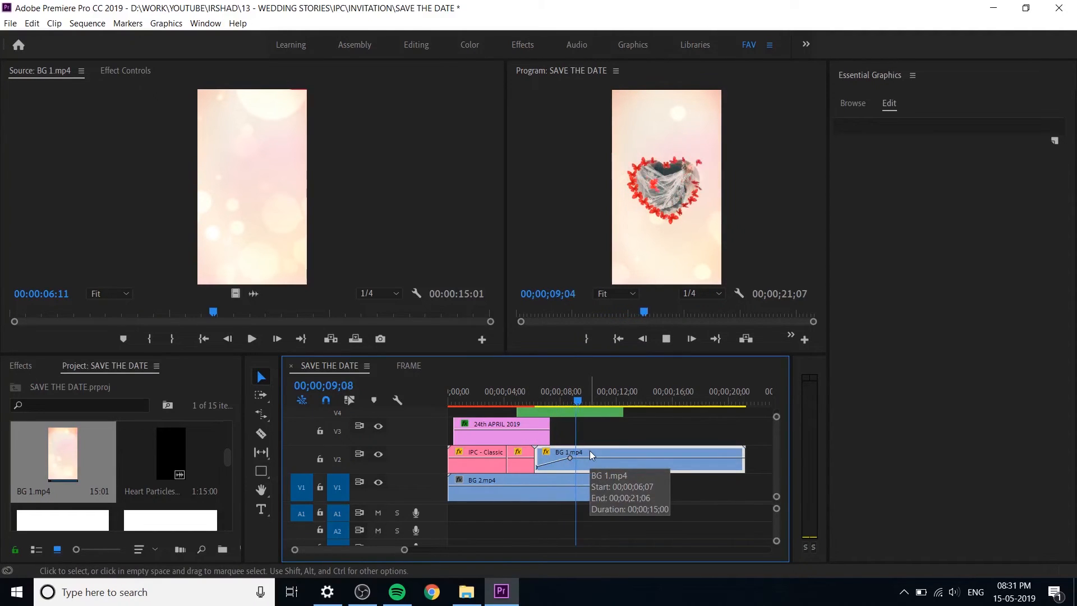
Step: Trim the end of BG 1.mp4 on V2 to match the end of BG 2.mp4, save the project, and open the FRAME sequence
key(space)
drag(746, 468, 657, 475)
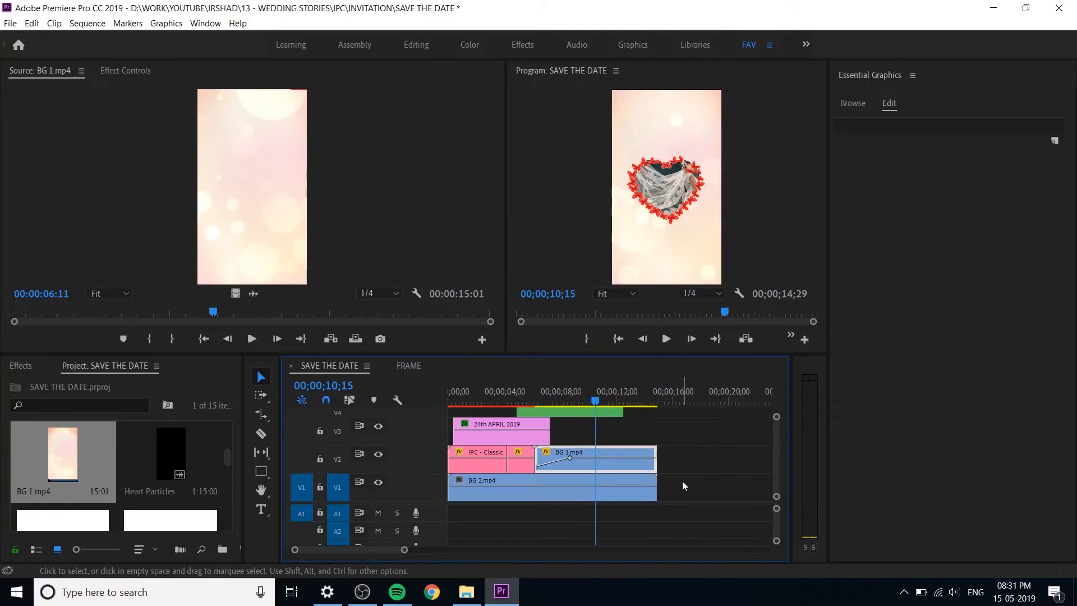
click(526, 399)
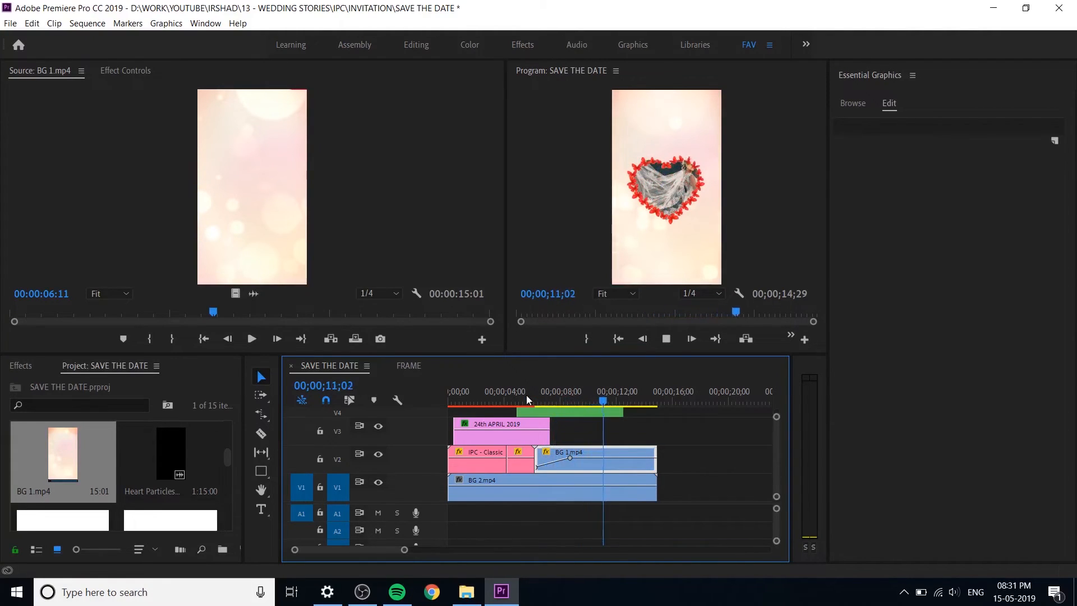
key(space)
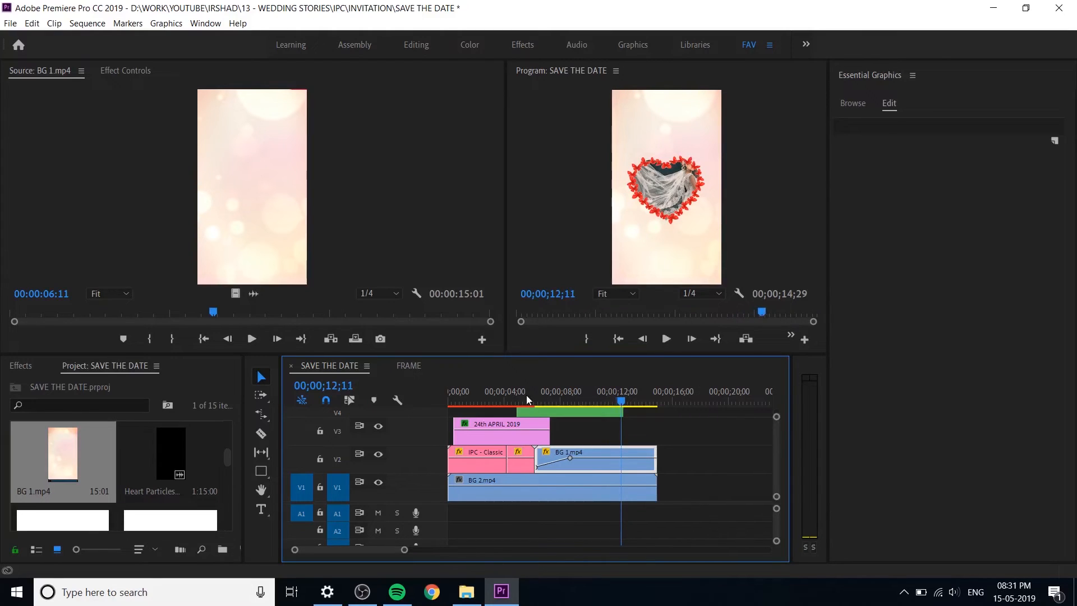
key(ctrl+s)
click(433, 368)
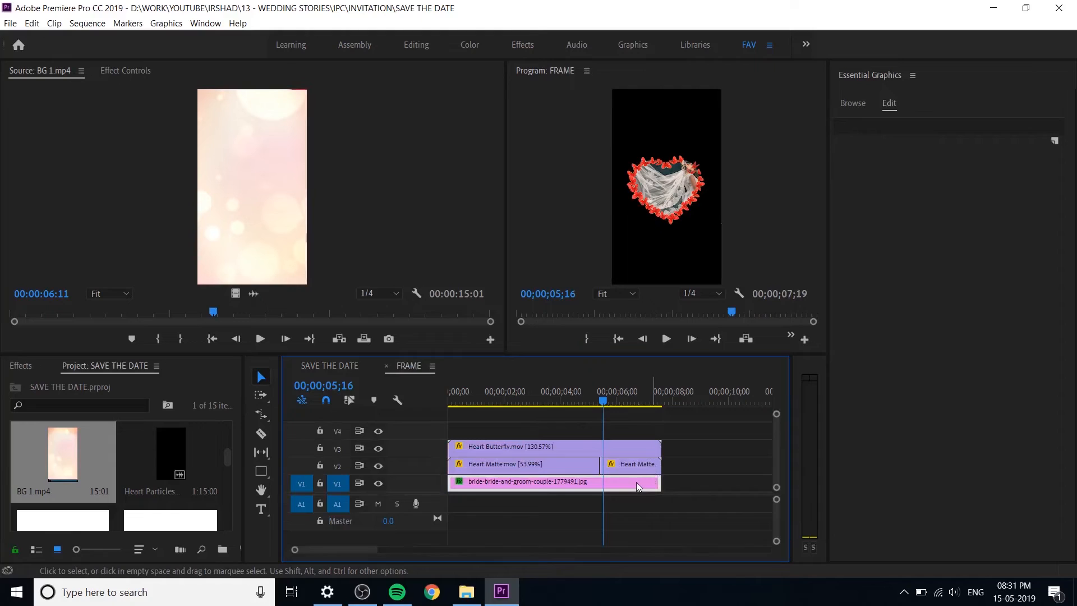
drag(681, 470, 741, 466)
click(631, 485)
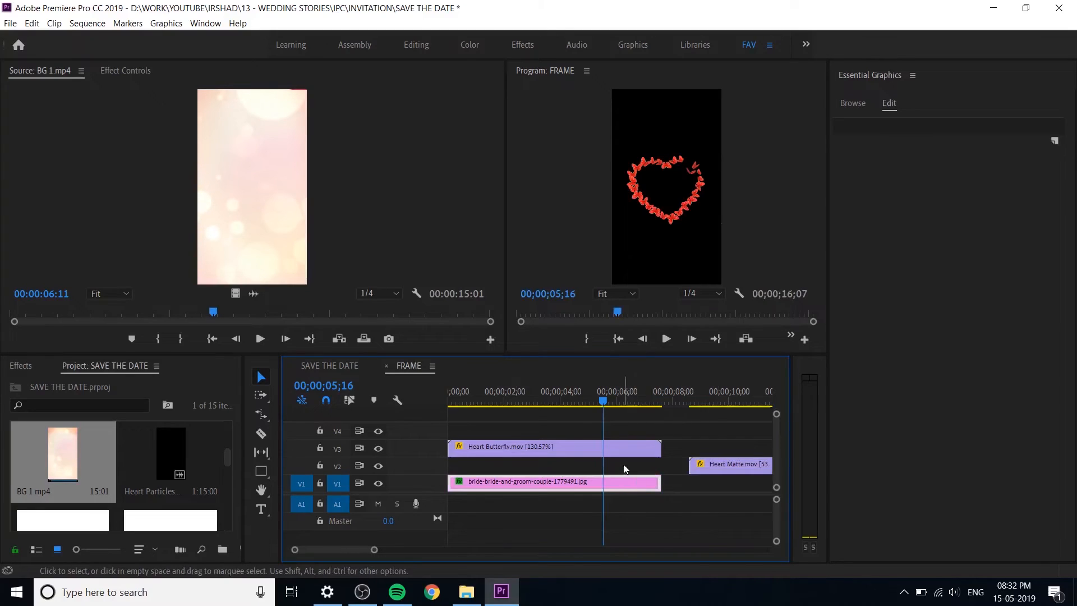
key(ctrl+z)
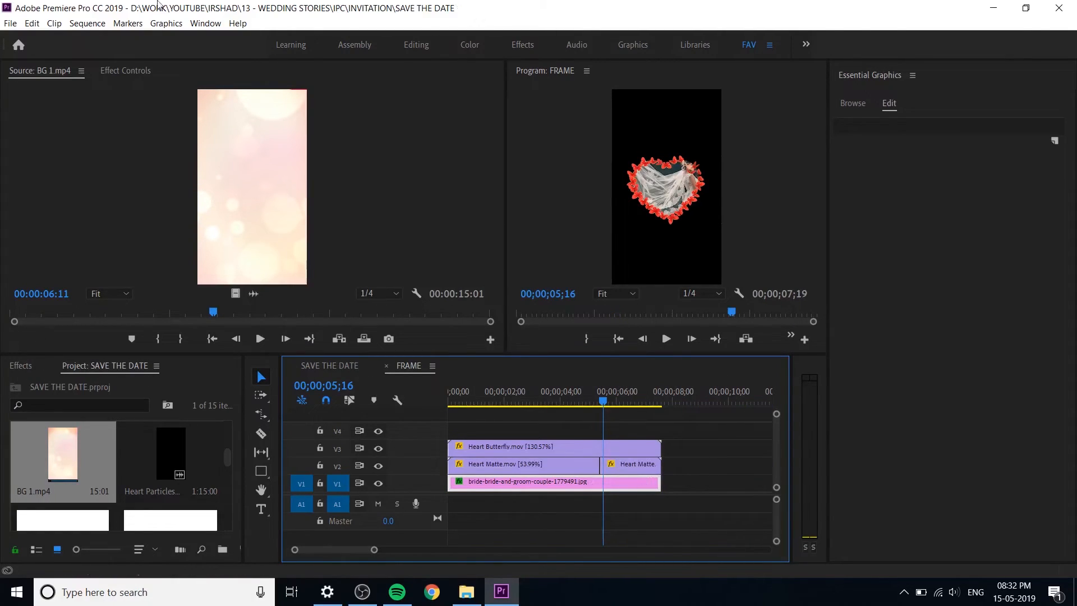
Step: Open the couple photo's effect settings and compare its Track Matte Key with Reverse on and off
click(114, 83)
key(ctrl+s)
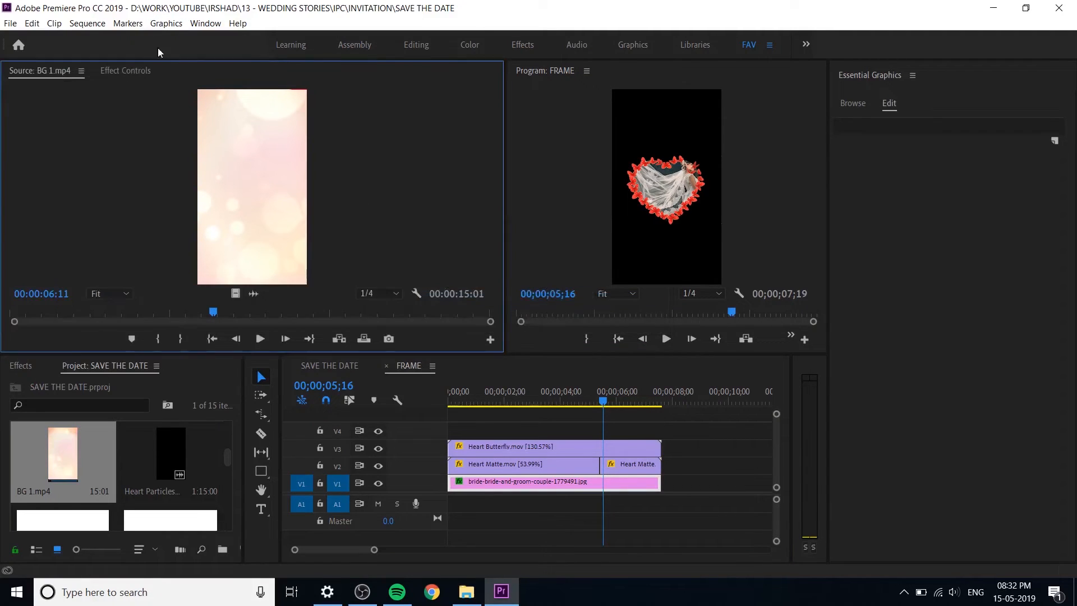
click(120, 70)
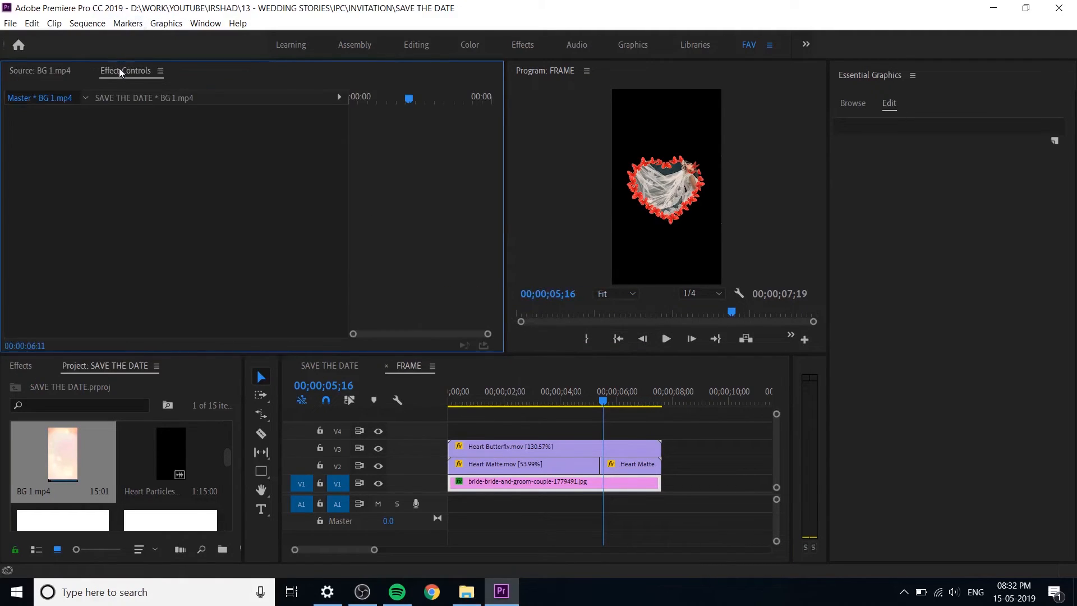
click(530, 479)
scroll(71, 201, down, 1)
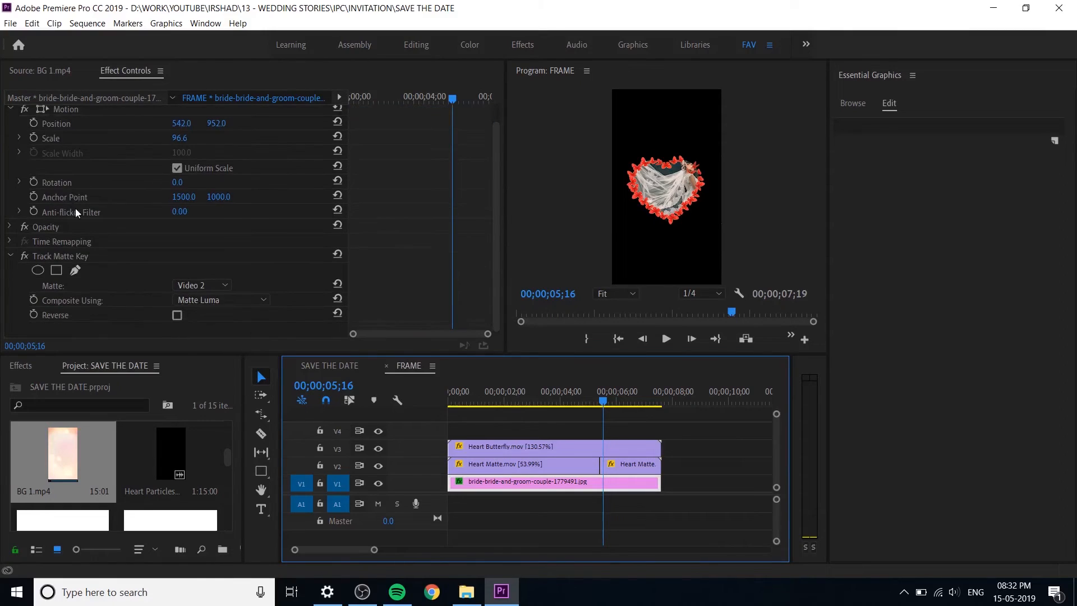
click(177, 315)
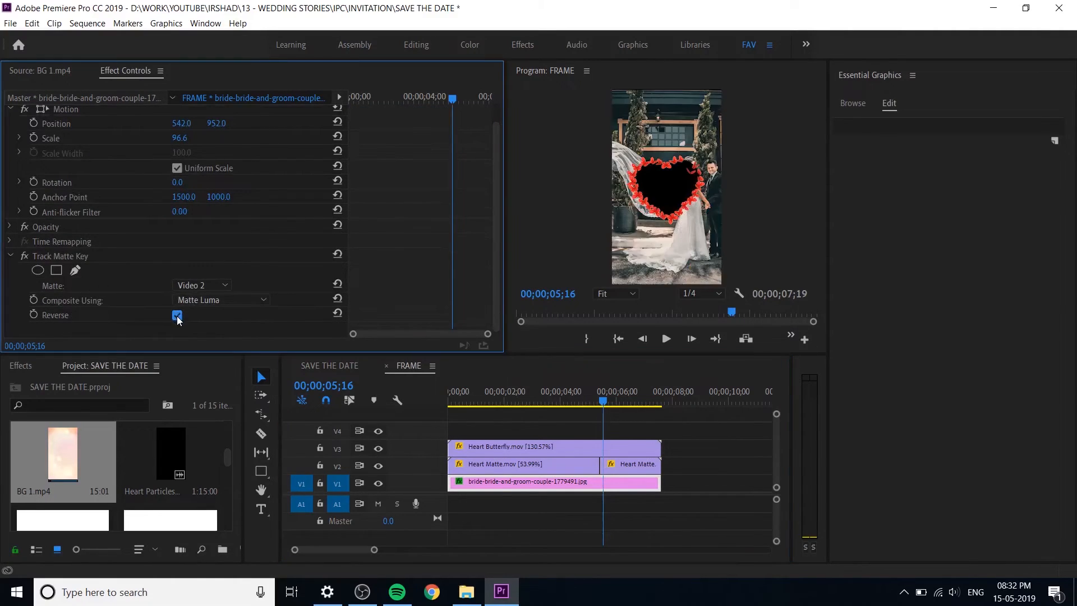
click(176, 316)
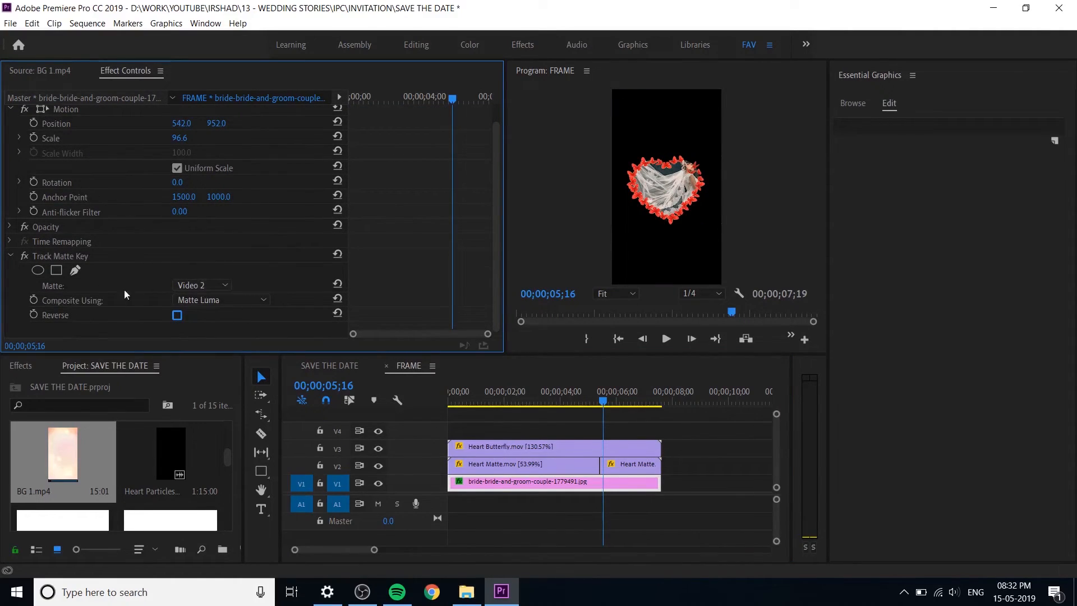
Step: Disable the couple photo's Track Matte Key, move the photo to position 281, 1060, and re-enable the key
click(23, 258)
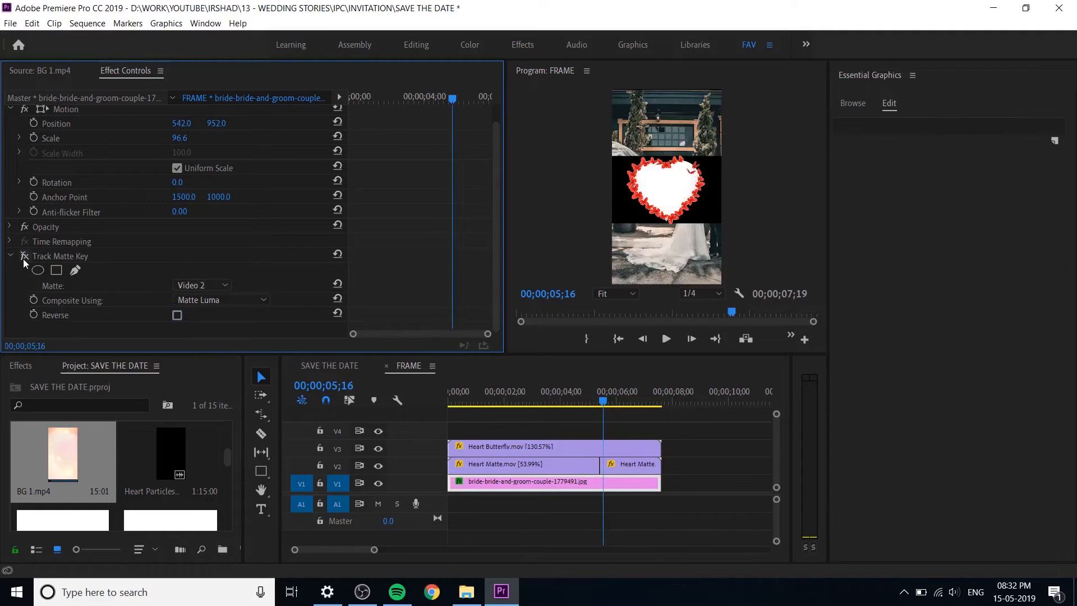
click(23, 258)
click(23, 258)
drag(213, 125, 152, 125)
drag(216, 124, 277, 124)
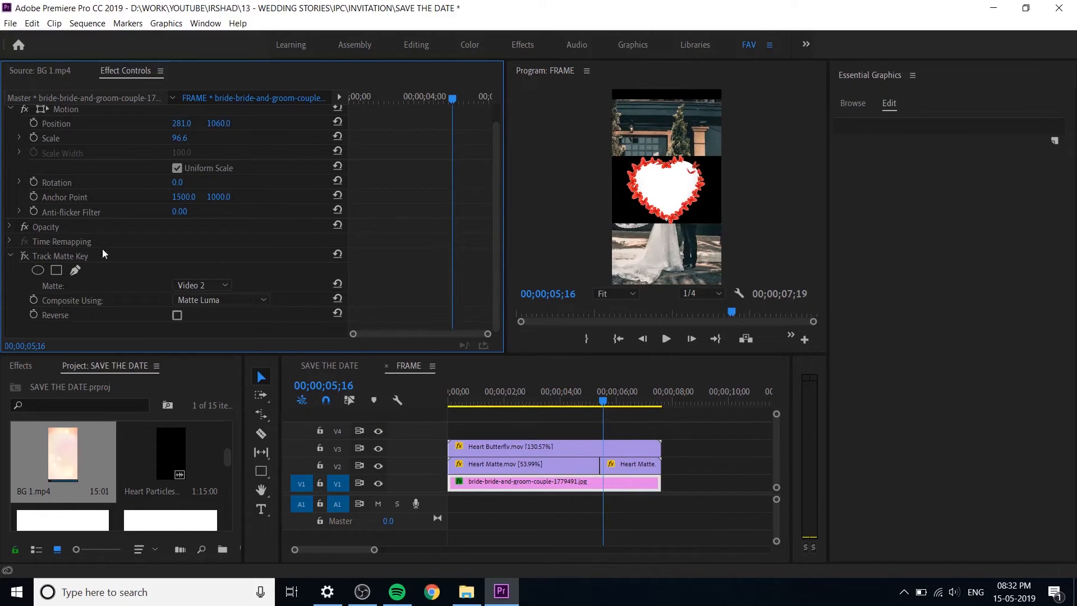
click(24, 256)
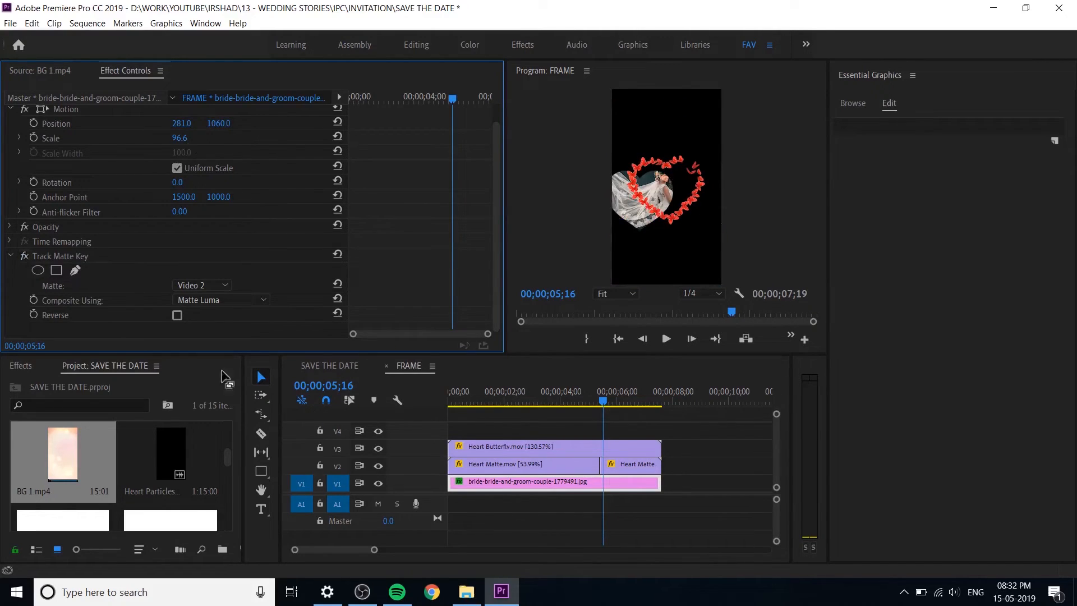
Step: Undo re-enabling the matte key, move the couple photo to position 238, 1095, and turn its Track Matte Key back on
drag(688, 464, 544, 466)
key(ctrl+z)
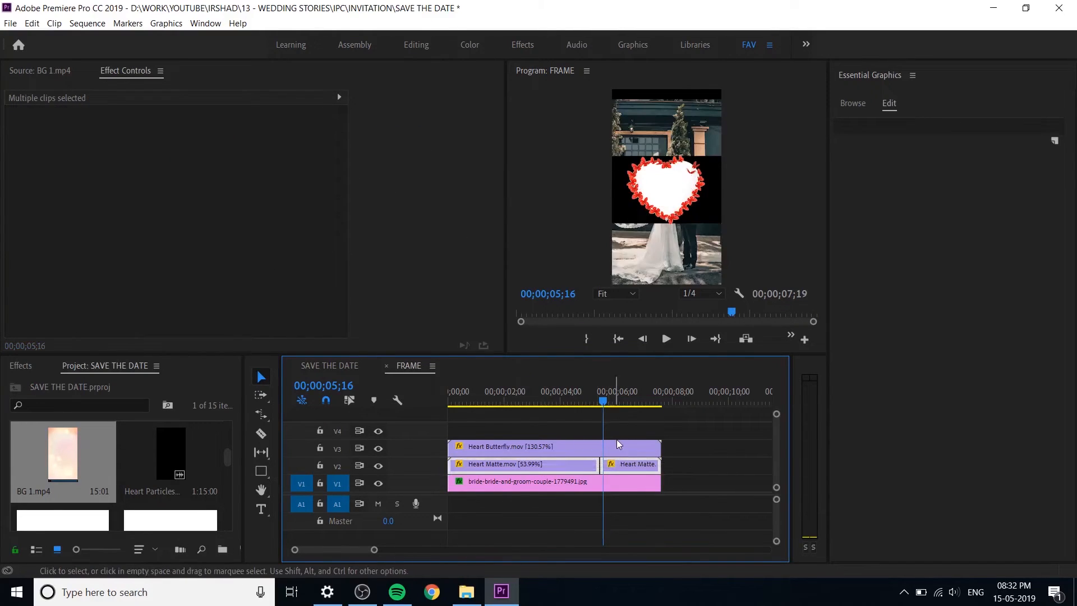
click(578, 483)
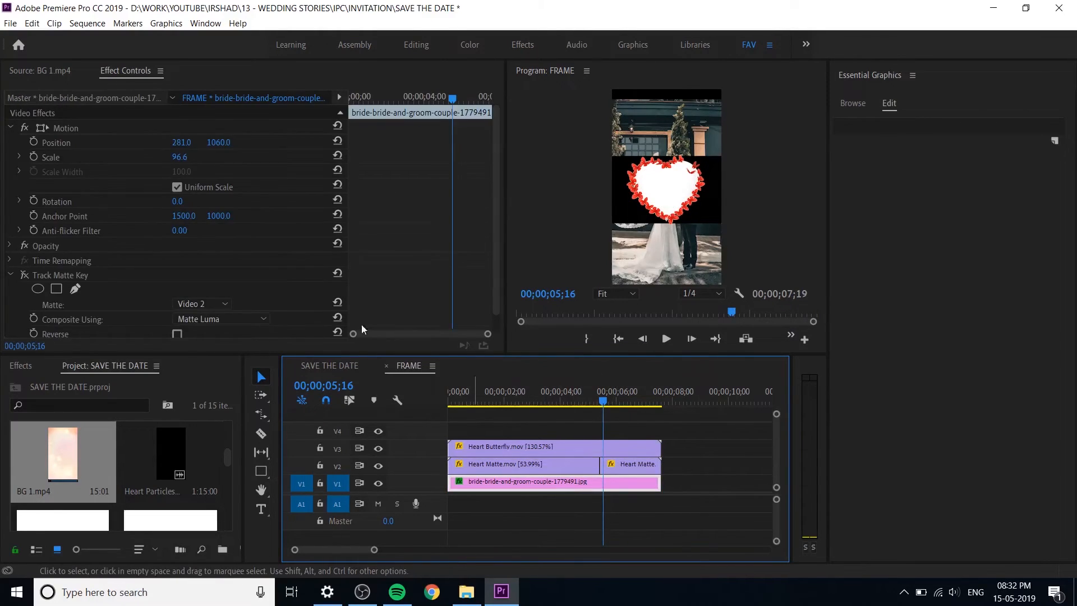
drag(188, 145, 161, 144)
drag(227, 144, 199, 145)
click(635, 466)
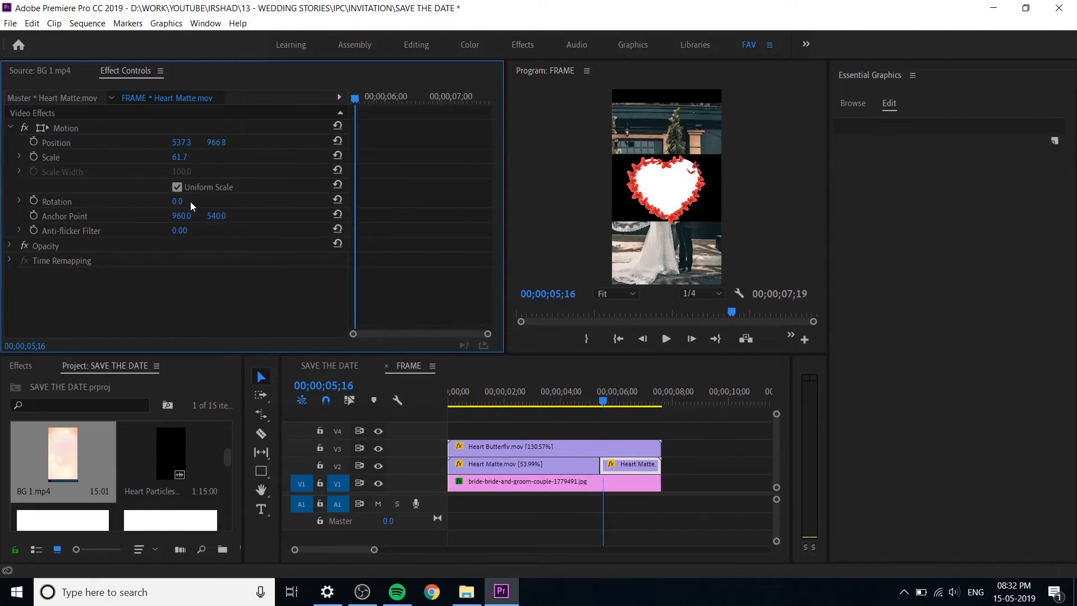
click(569, 486)
click(25, 276)
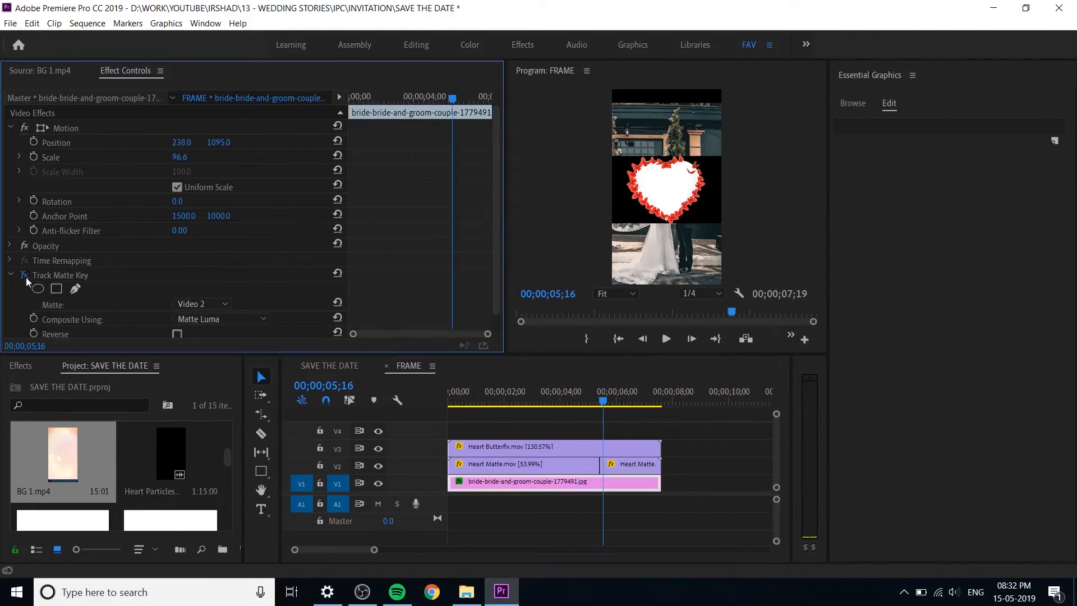
click(25, 276)
Step: Move the second Heart Matte.mov clip on V2 to position 656.3, 848.8 so it fits inside the butterfly heart
click(628, 463)
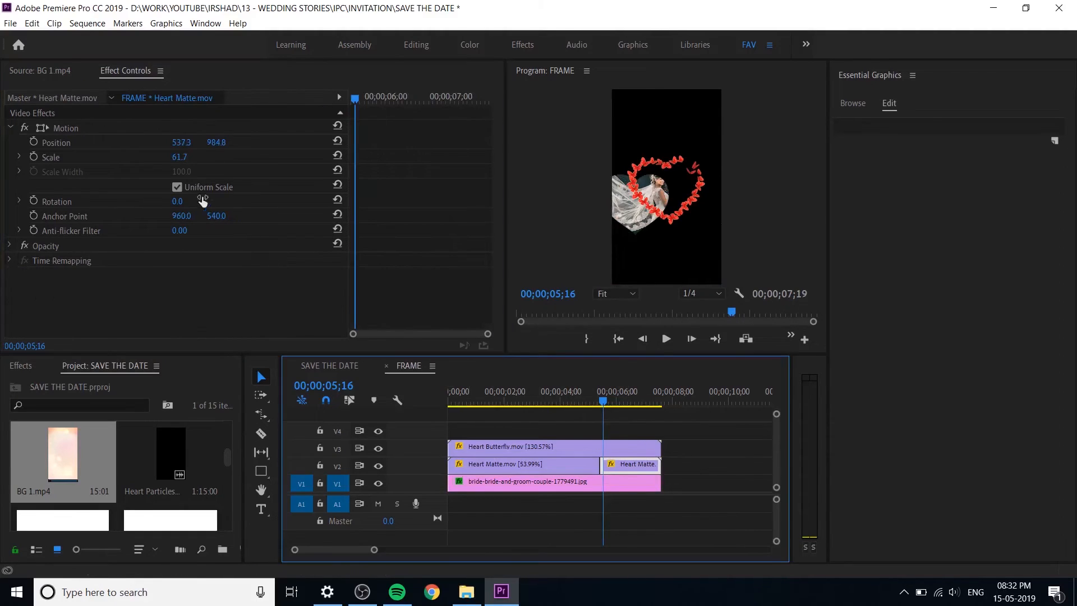
drag(186, 145, 261, 145)
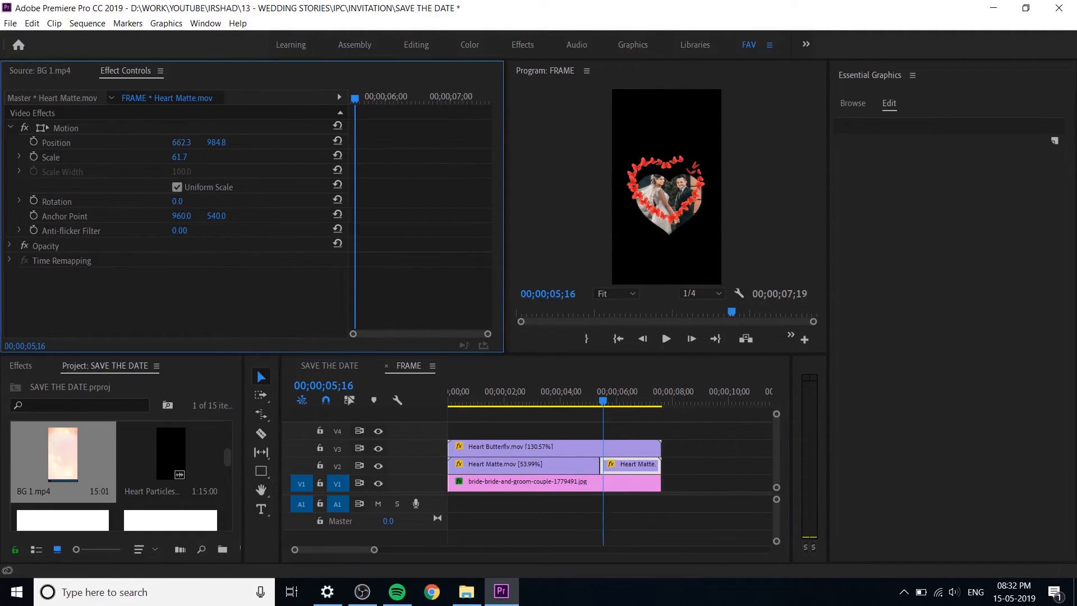
drag(188, 142, 168, 142)
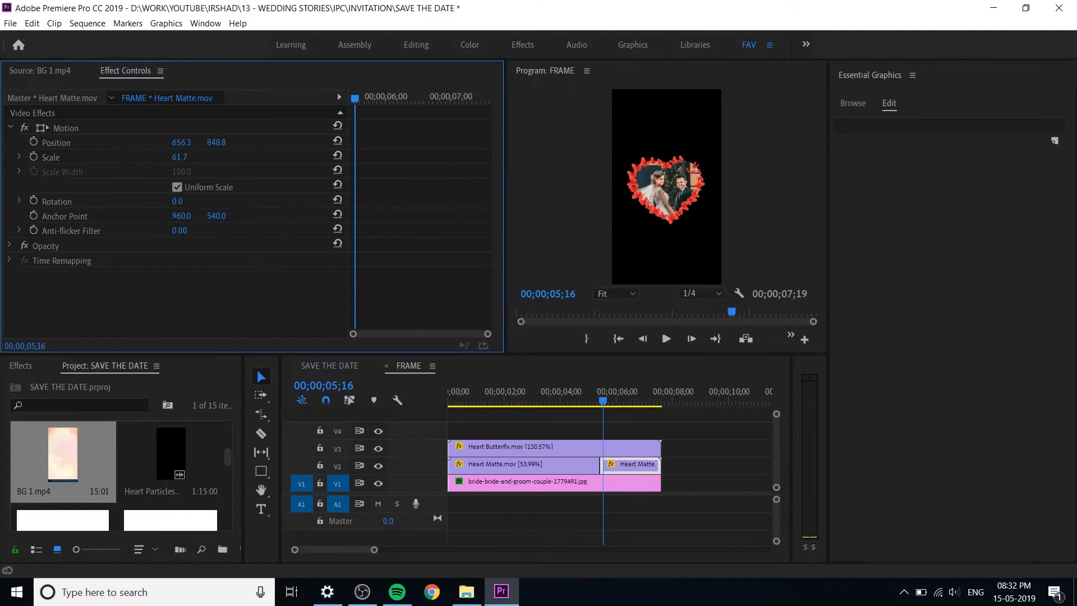
Step: Copy the second Heart Matte clip's Motion settings to the first Heart Matte.mov clip on V2
click(66, 127)
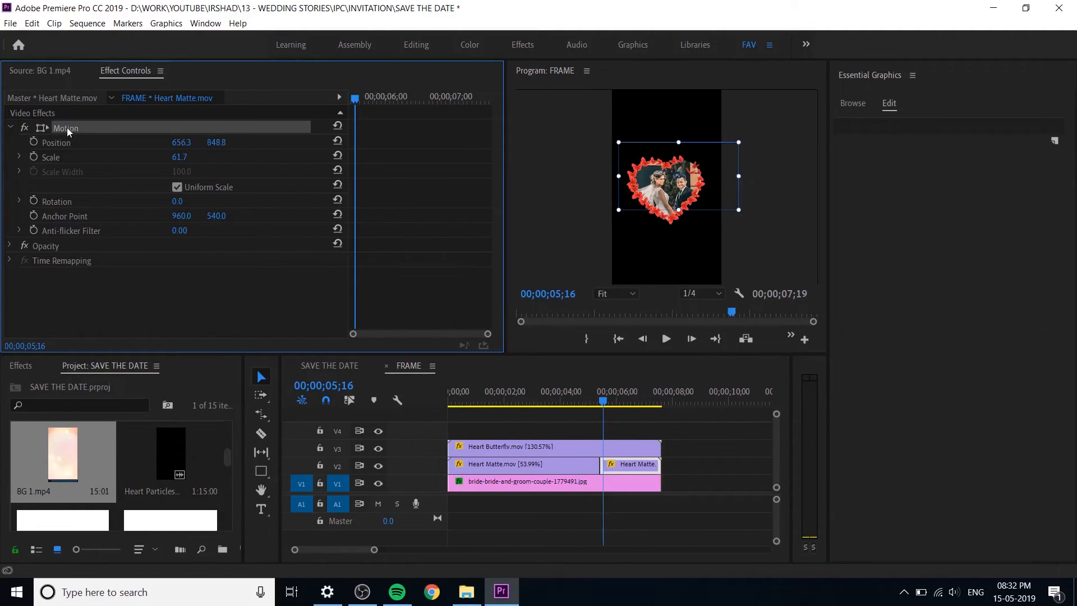
click(570, 463)
click(566, 387)
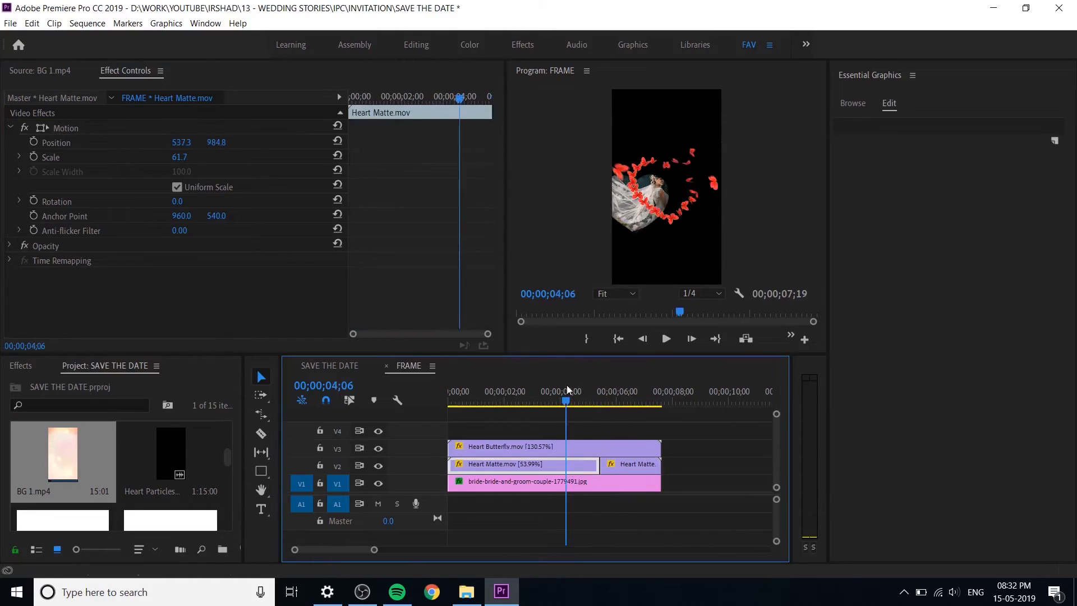
key(ctrl+v)
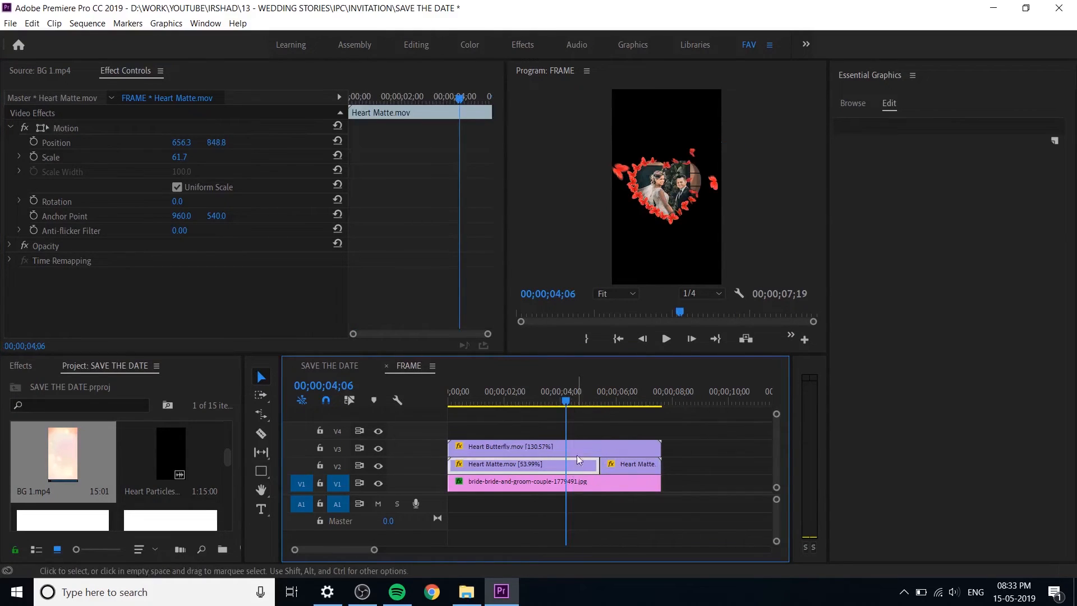
Step: Check the framing near 00;00;05;25 and fine-tune the couple photo's vertical position inside the heart
drag(566, 403, 610, 413)
click(627, 483)
click(216, 147)
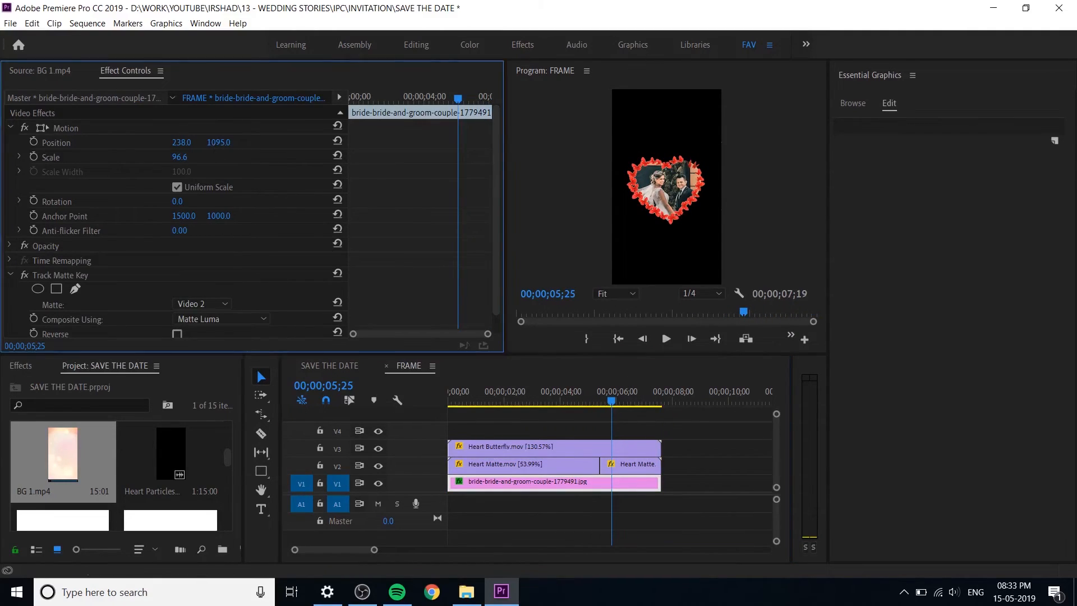
mouse_move(218, 141)
mouse_down()
mouse_move(184, 141)
mouse_move(220, 141)
mouse_up()
Step: Return to the SAVE THE DATE sequence, preview the repositioned couple photo in the heart frame, and save the project
click(336, 366)
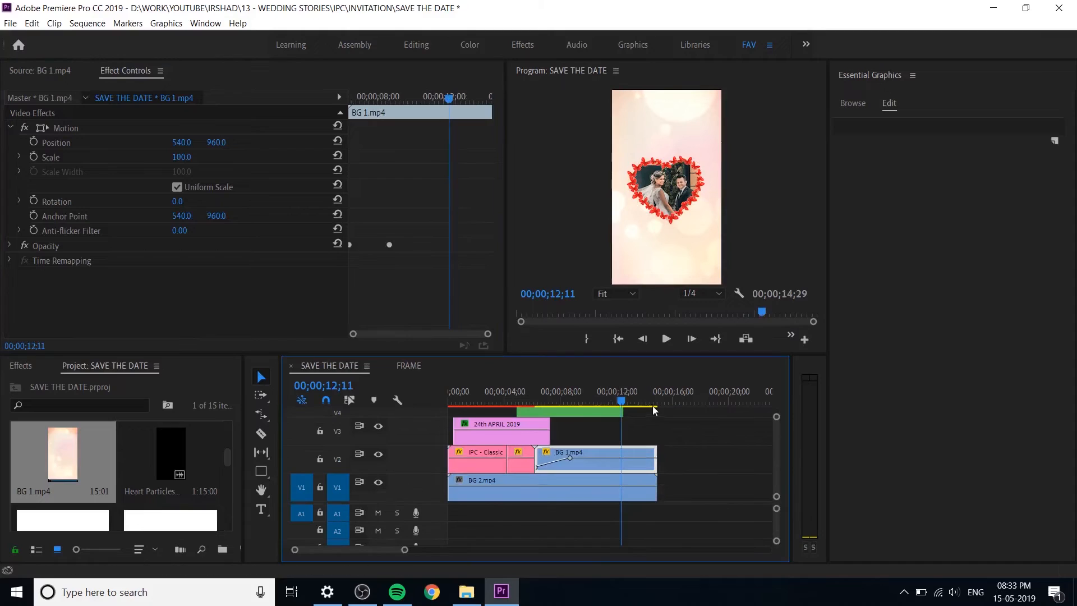
drag(620, 394, 517, 395)
key(space)
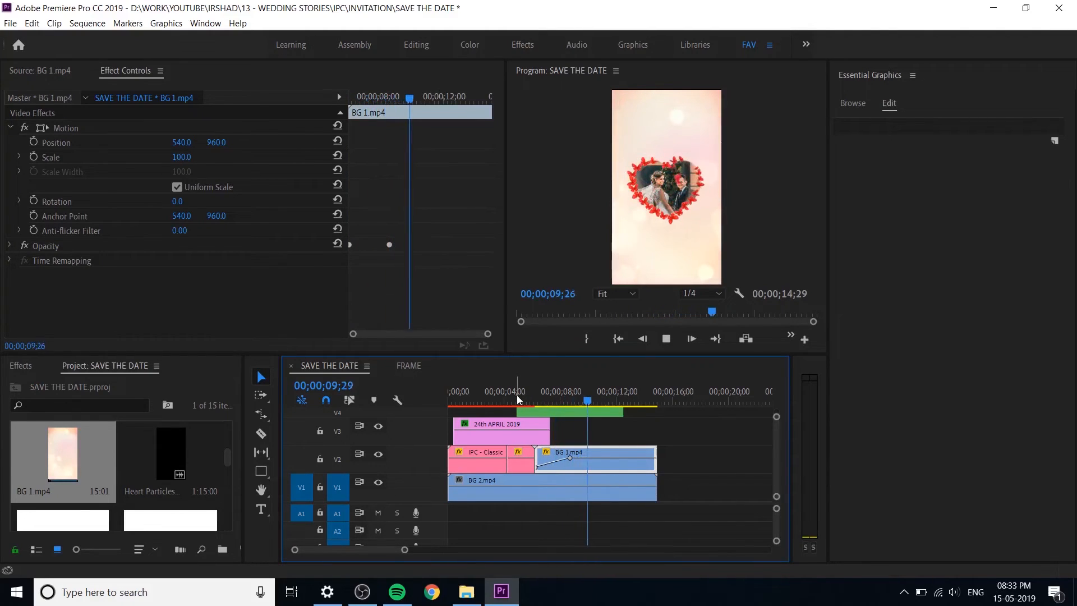
key(ctrl+s)
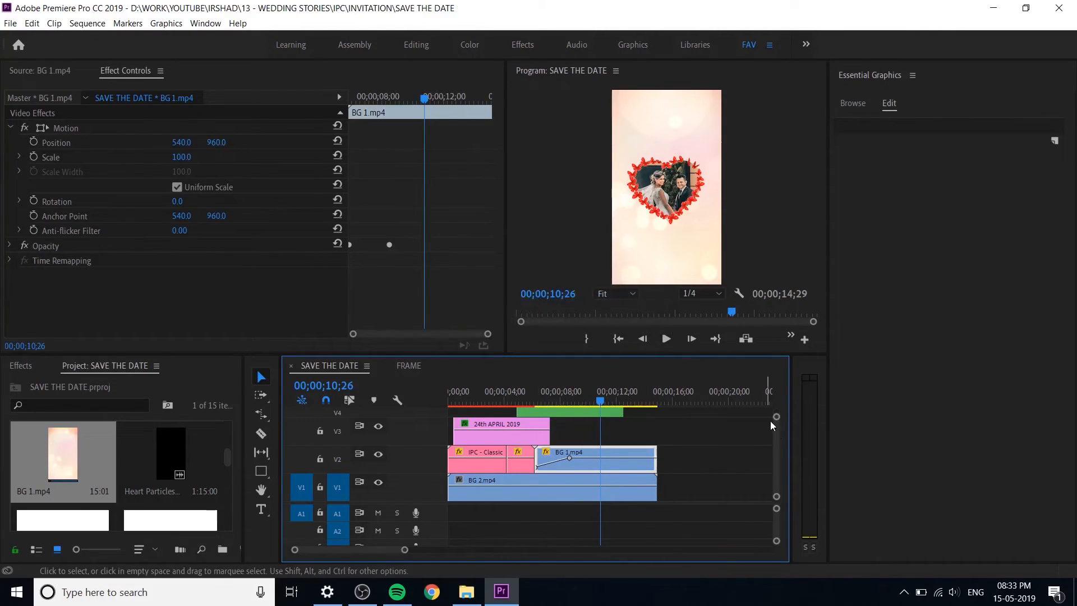
Step: Play the sequence from its start and add the IPC - Classic 02 title template on V5 at the beginning
mouse_move(775, 417)
mouse_down()
mouse_move(774, 430)
mouse_move(771, 413)
mouse_up()
key(Home)
key(space)
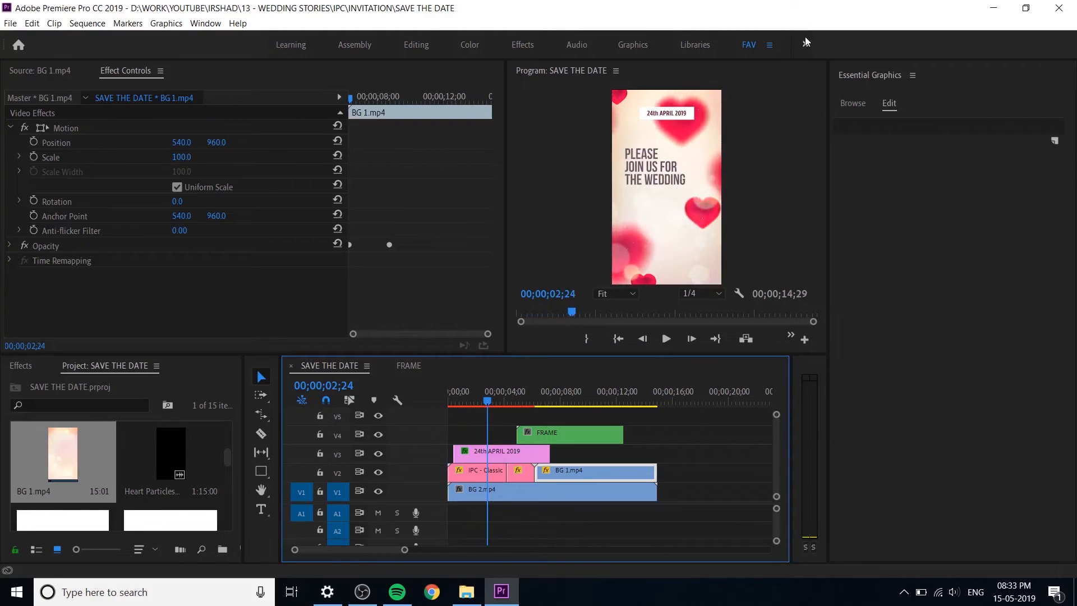
click(854, 103)
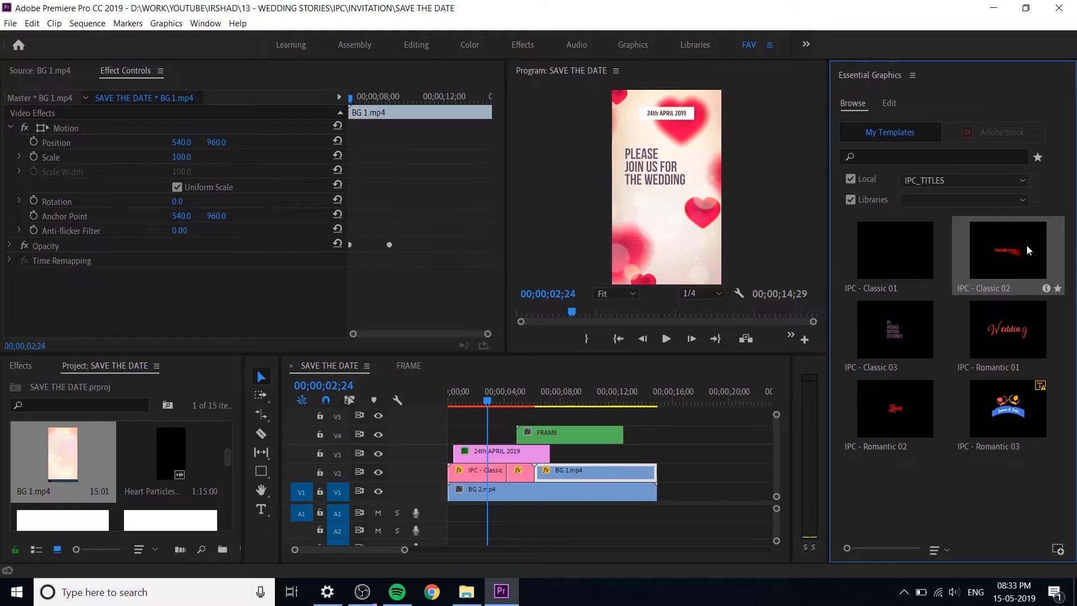
drag(727, 407, 456, 428)
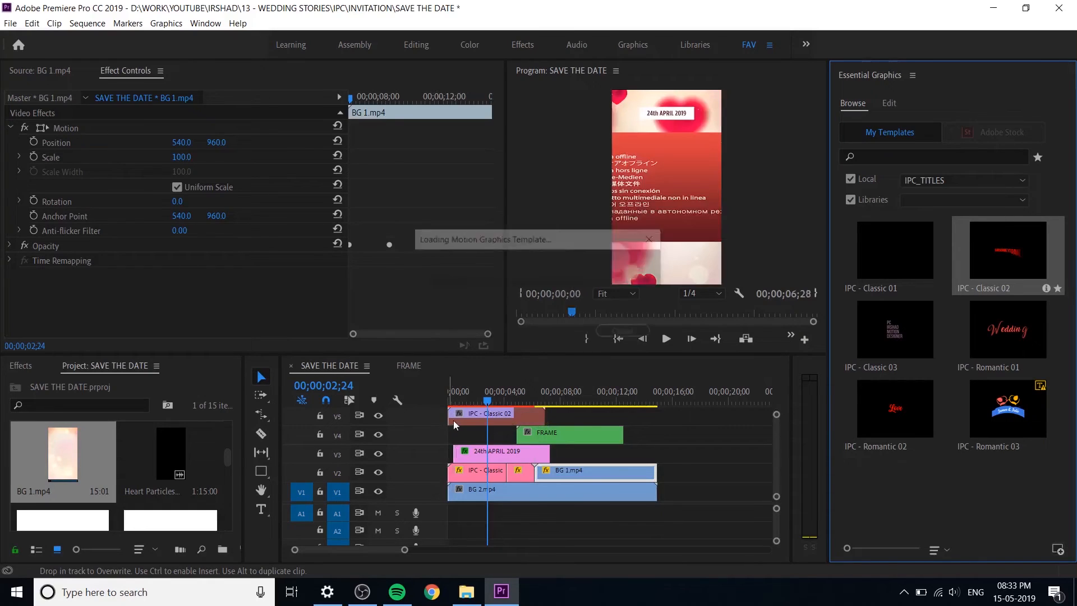
Step: Go to 00;00;03;15 and move the IPC - Classic 02 title down to the lower part of the frame
click(503, 418)
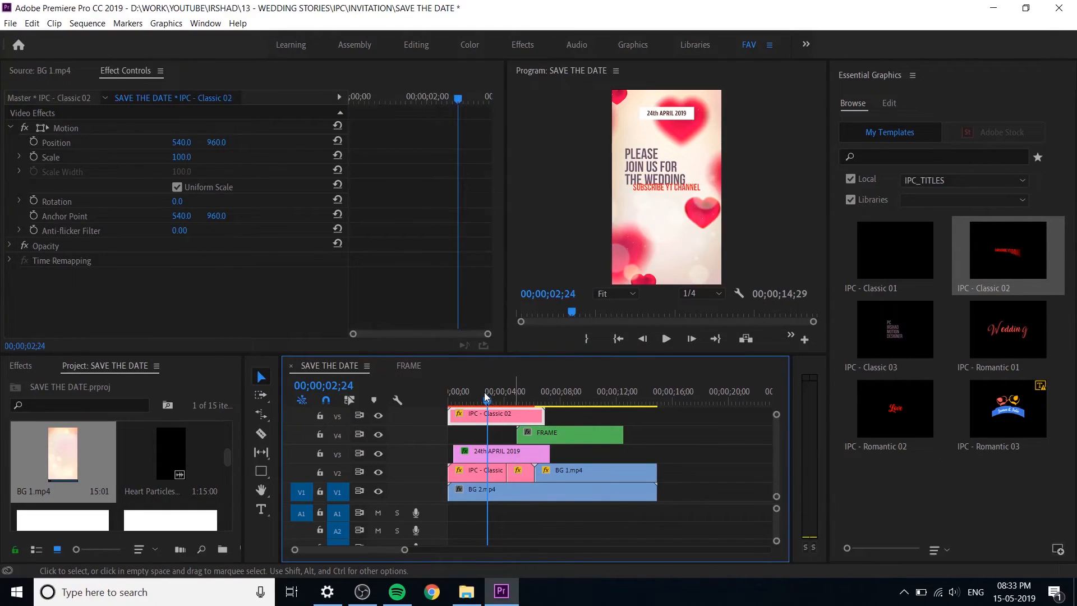
drag(447, 408, 497, 417)
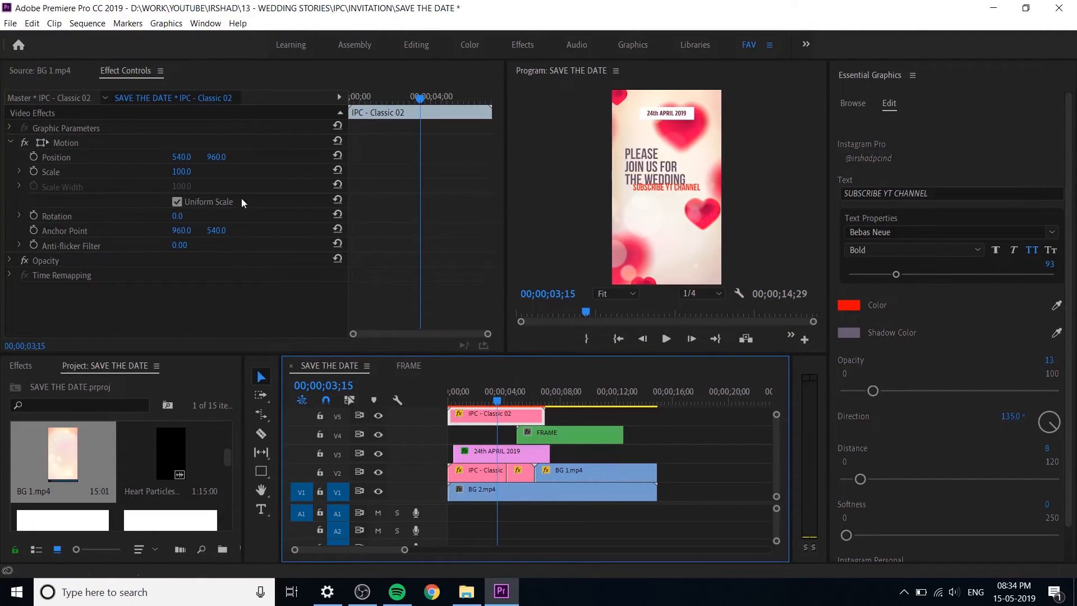
drag(217, 157, 555, 158)
Step: Shift the PLEASE JOIN US FOR THE WEDDING title slightly down to a vertical position of 891 and save the project
click(487, 477)
drag(218, 158, 258, 158)
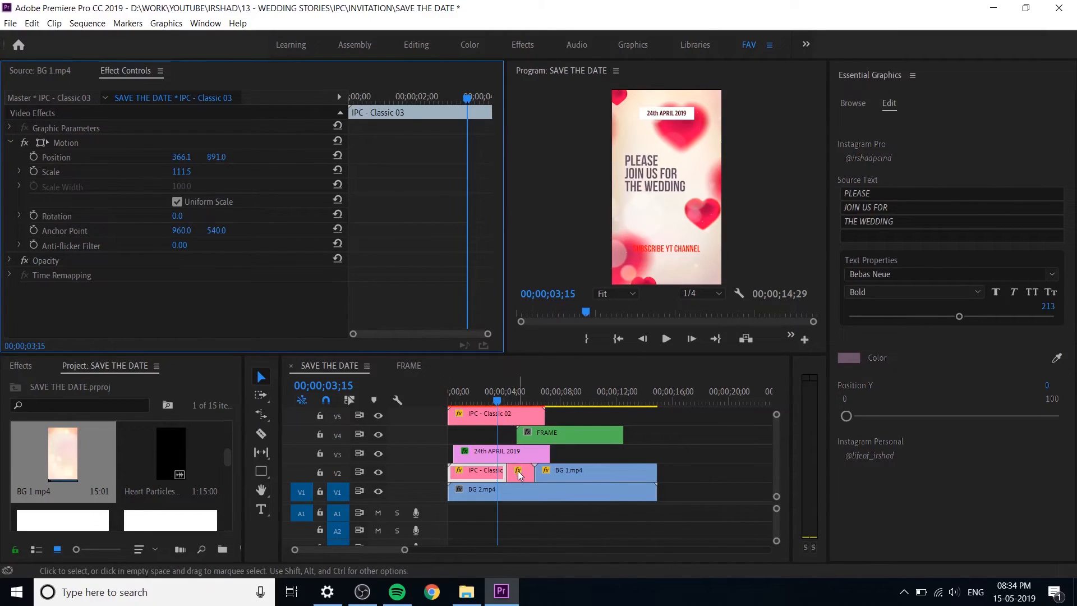
click(95, 129)
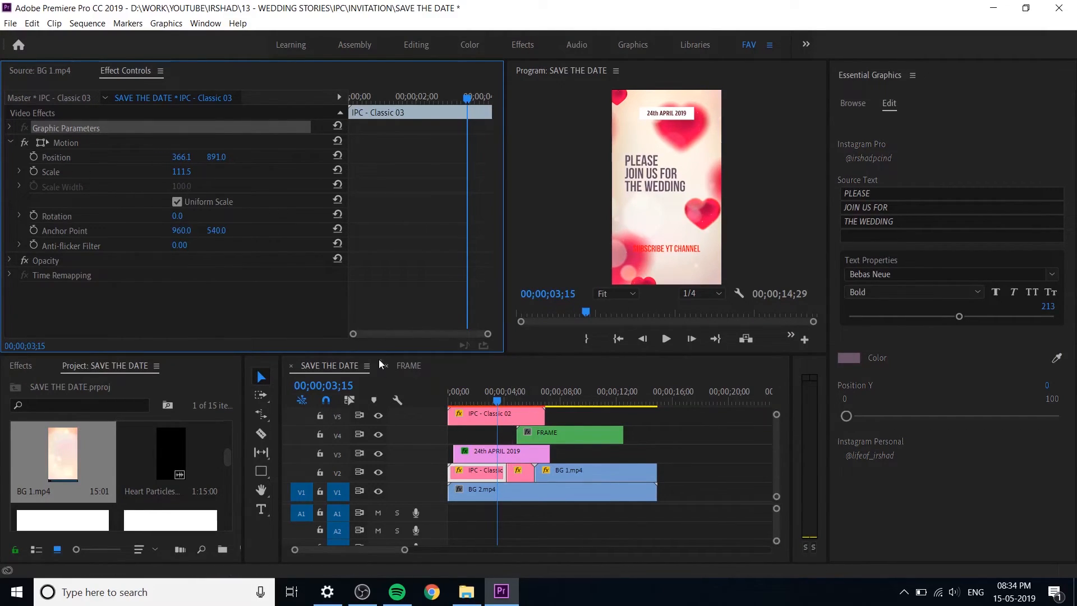
click(76, 143)
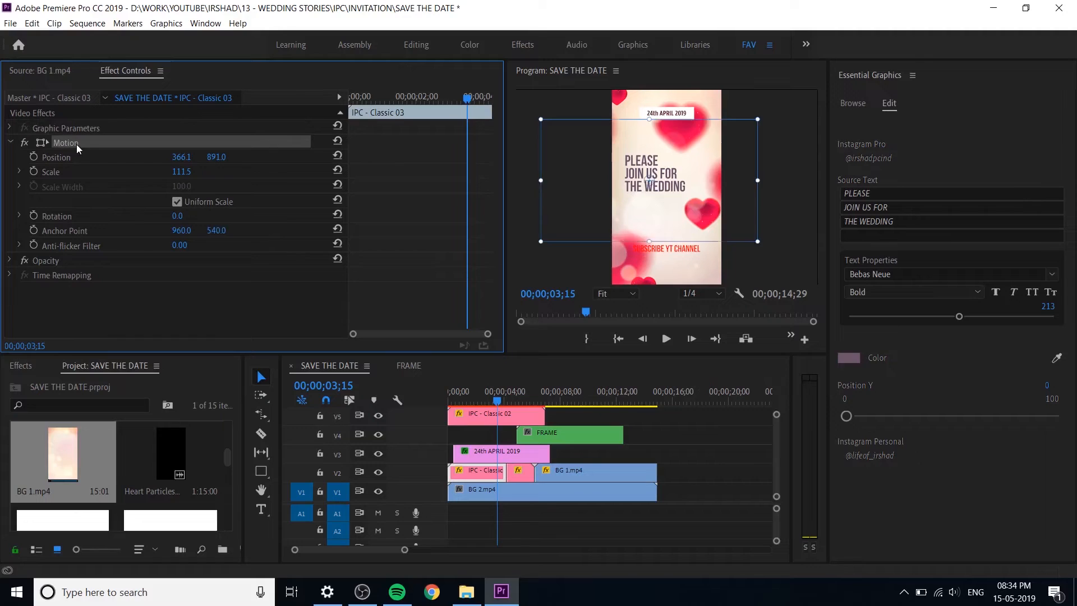
click(530, 480)
mouse_move(500, 400)
mouse_down()
mouse_move(529, 415)
mouse_move(486, 412)
mouse_up()
click(496, 419)
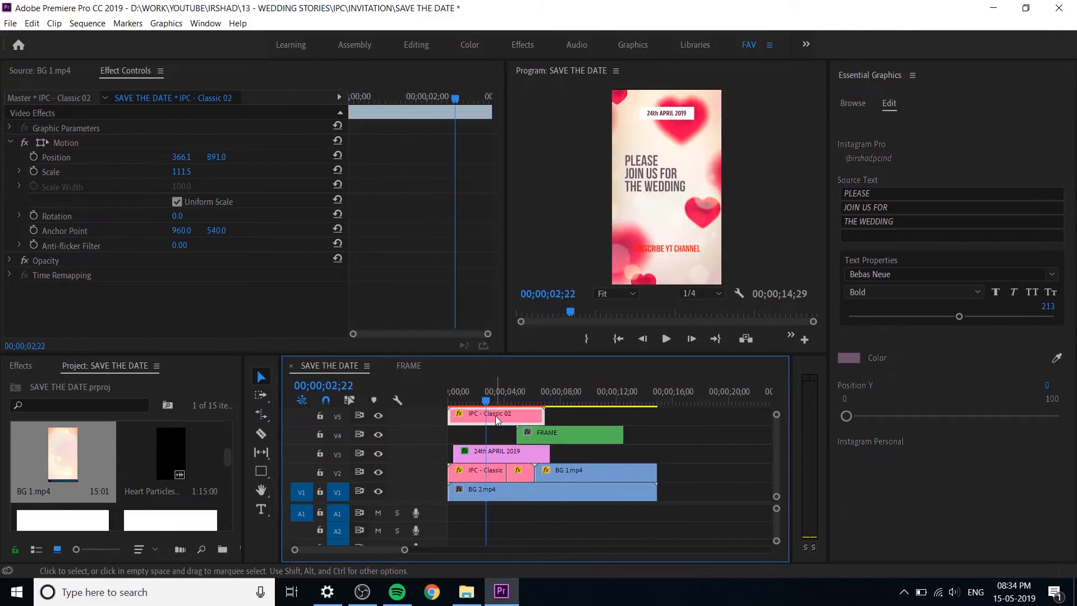
key(ctrl+s)
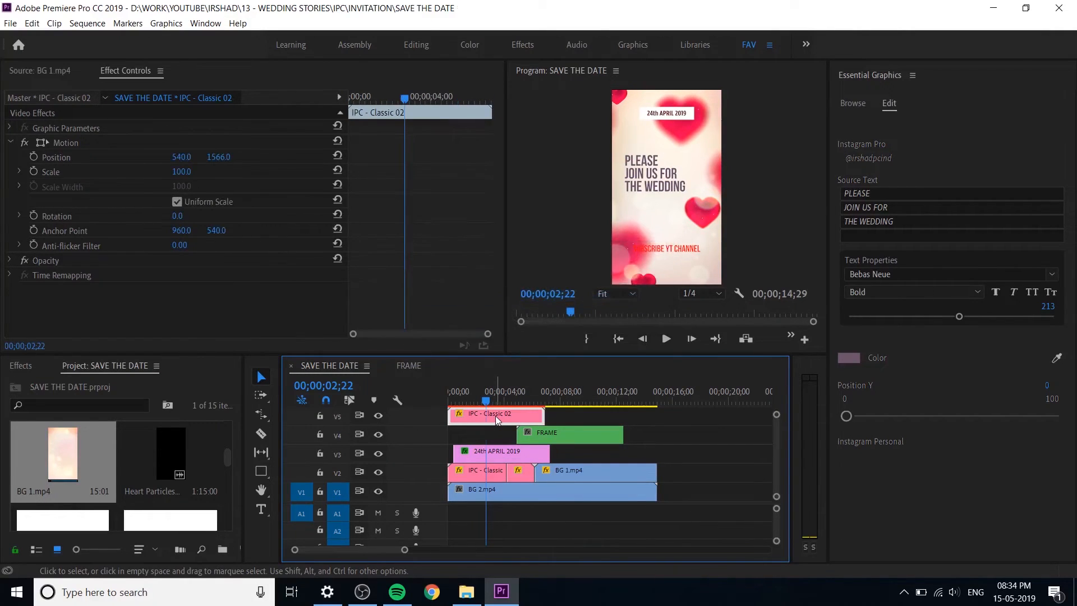
Step: Set the text color of the SUBSCRIBE YT CHANNEL title to black (000000)
click(892, 164)
click(849, 304)
drag(644, 224, 345, 206)
drag(300, 299, 102, 214)
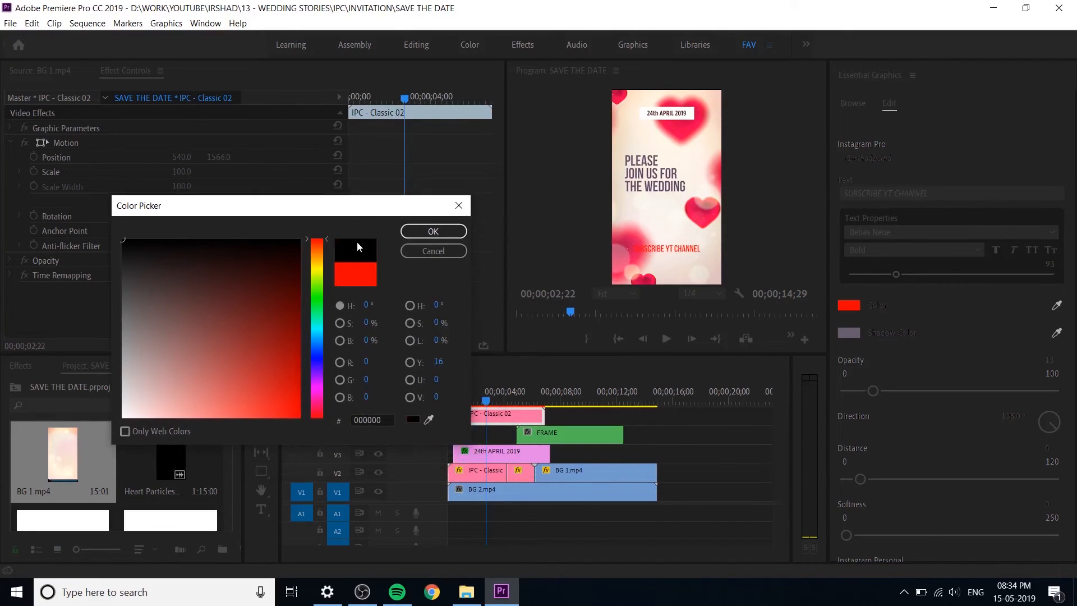
click(426, 232)
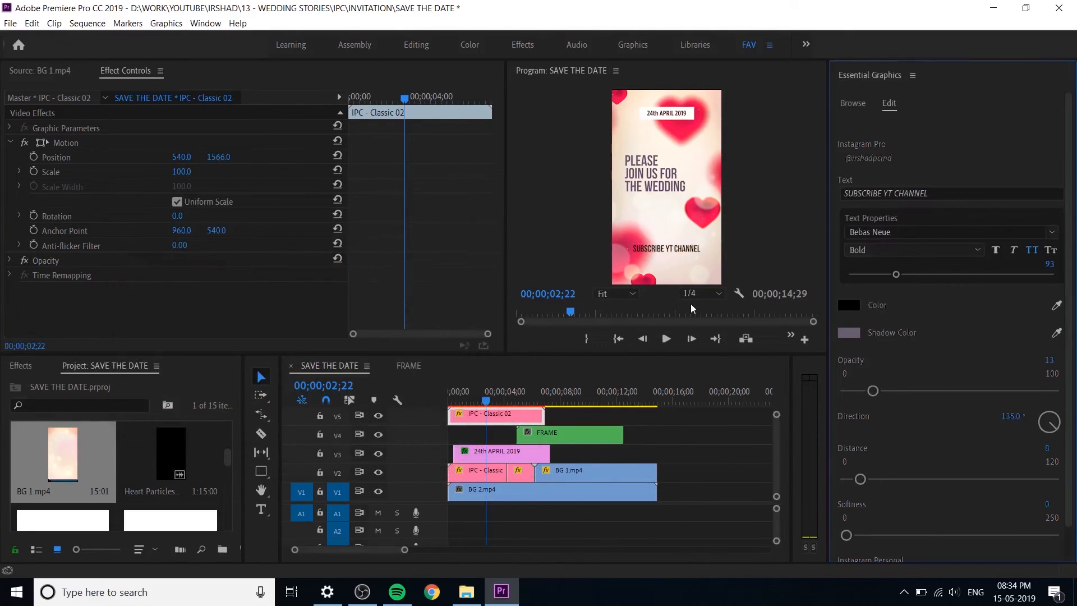
Step: Recolor the SUBSCRIBE YT CHANNEL title with purple sampled from the wedding title, darken it to 392D38, and save the project
click(849, 305)
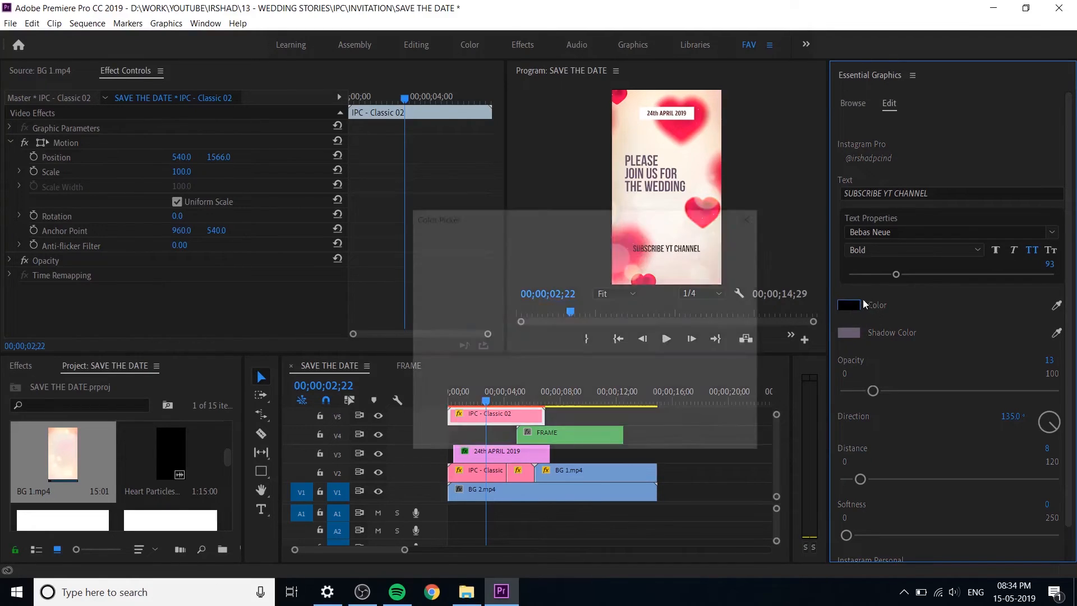
click(723, 430)
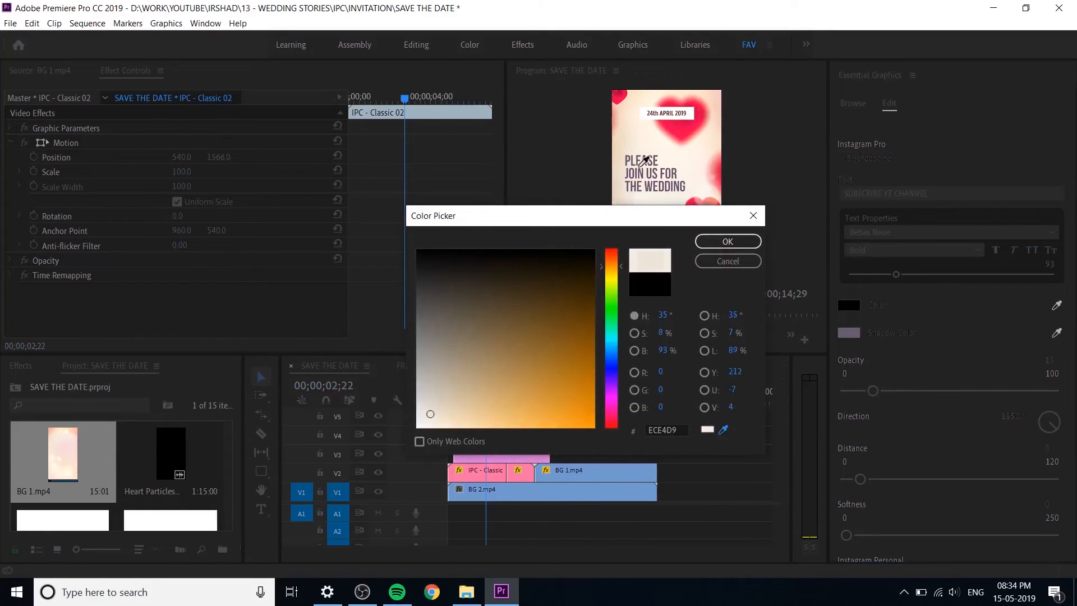
click(641, 159)
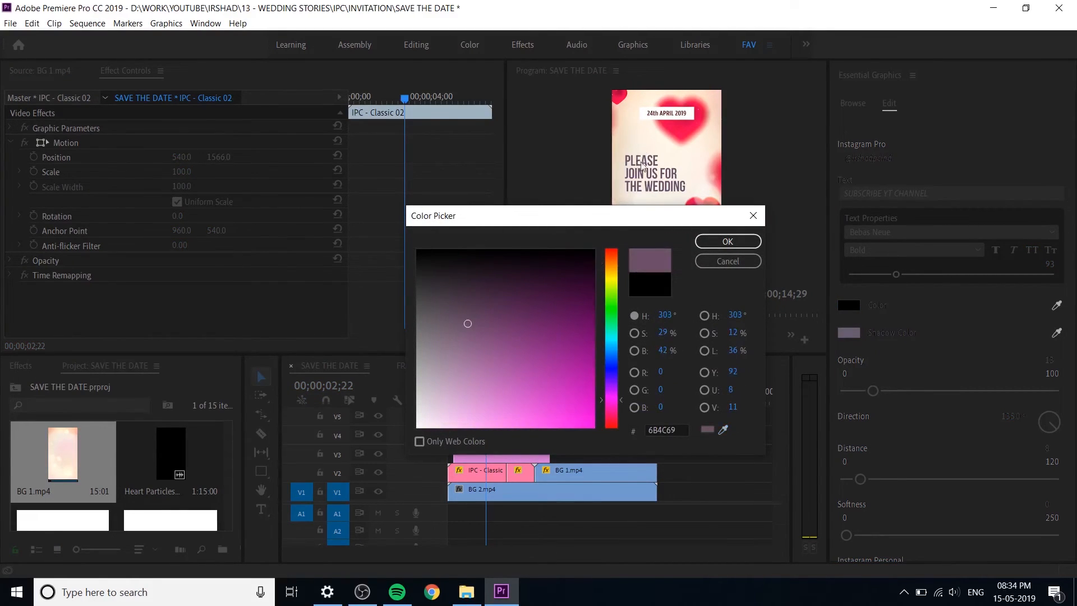
click(727, 241)
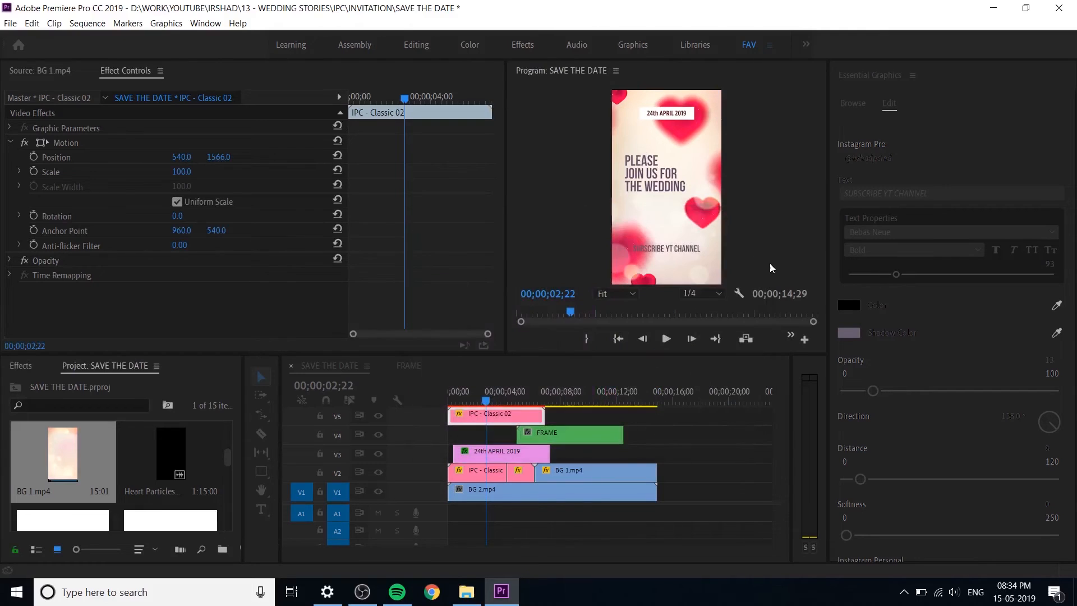
click(848, 305)
drag(446, 289, 455, 288)
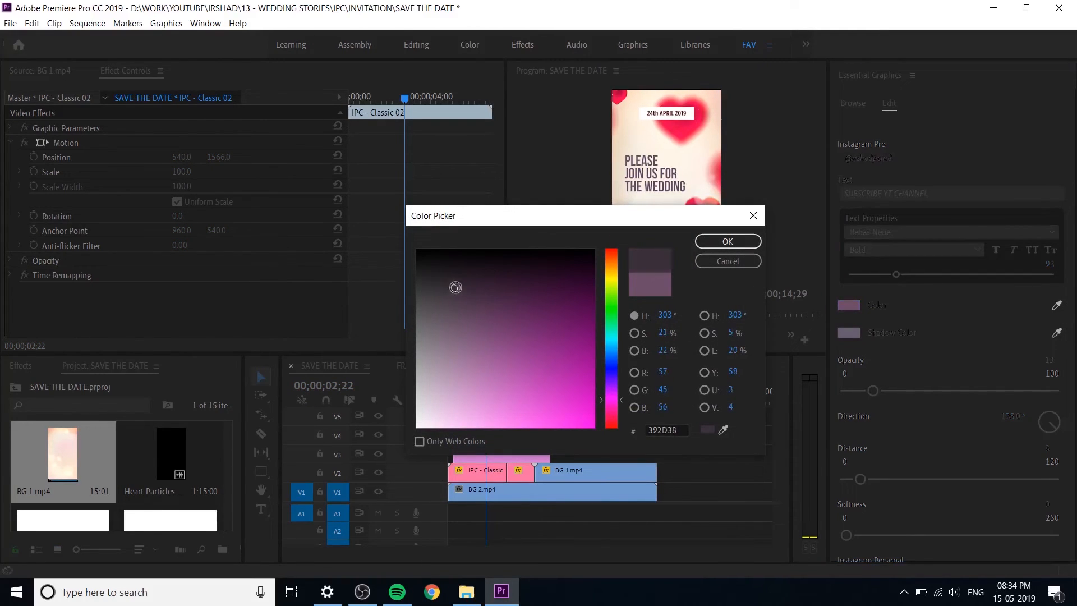
click(727, 241)
key(ctrl+s)
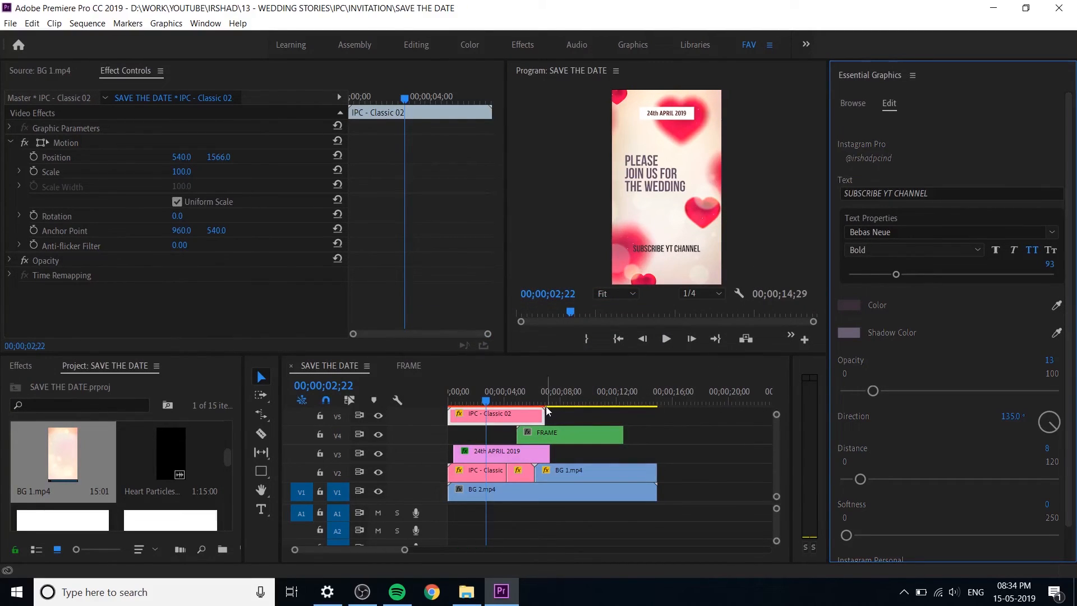
Step: Shift the IPC - Classic 02 clip on V5 about one second later and preview the sequence from the start
click(431, 413)
key(Home)
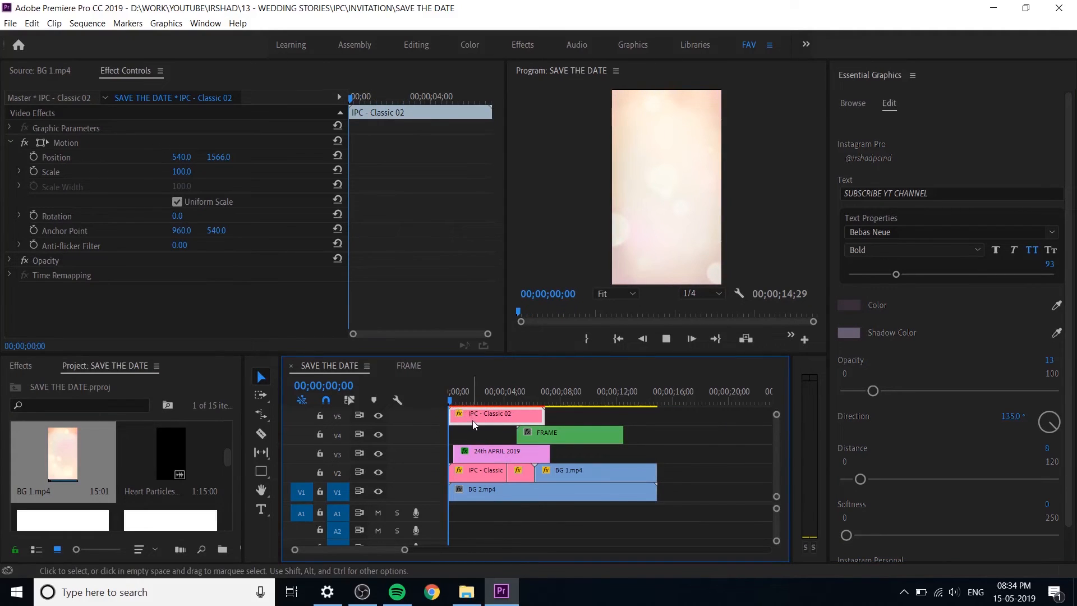
key(space)
drag(474, 421, 492, 421)
key(space)
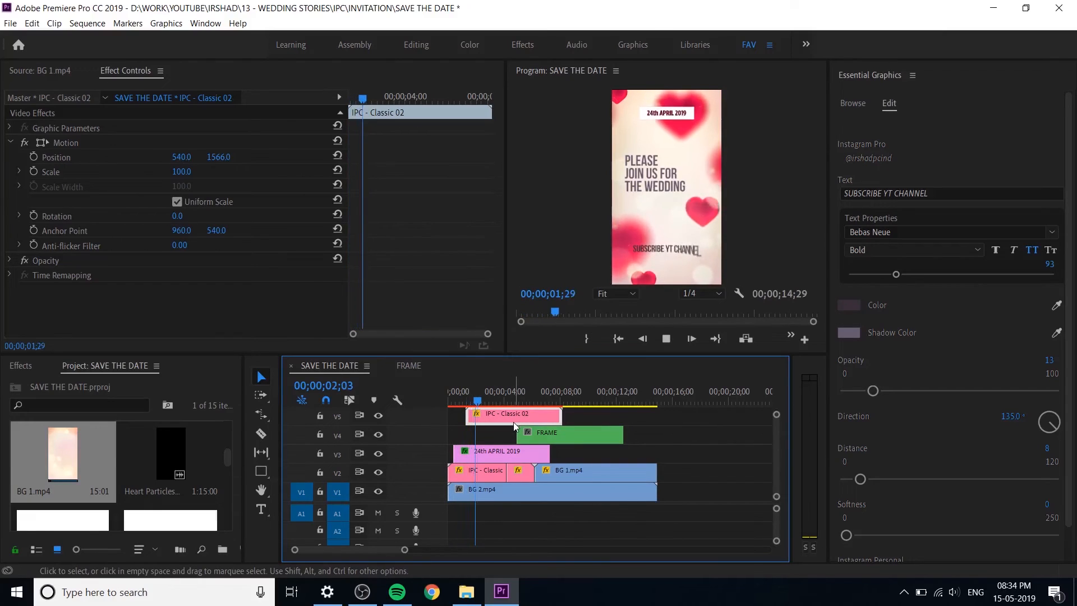
key(space)
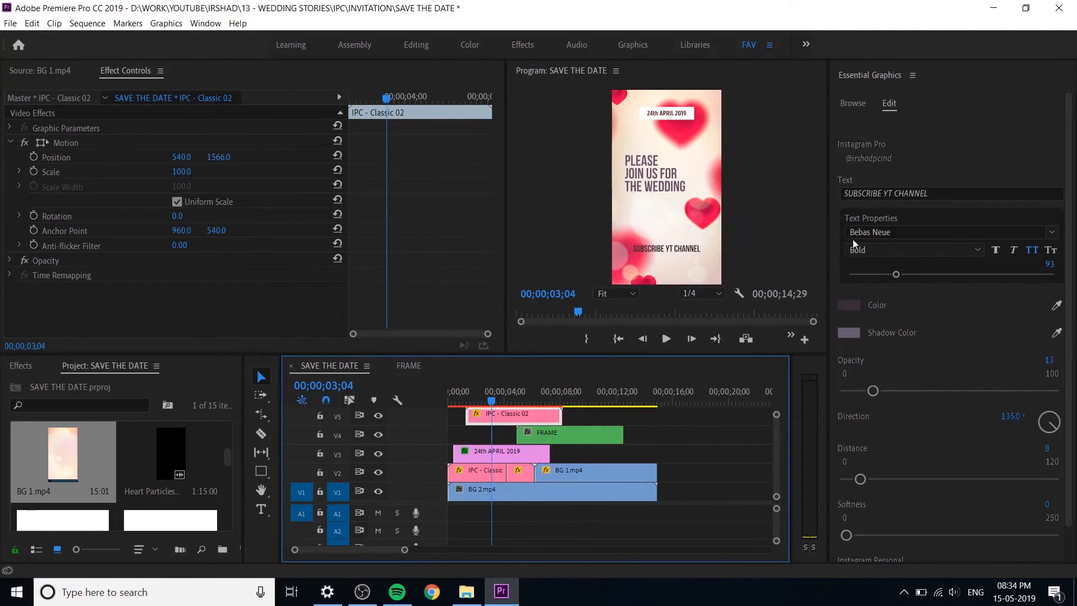
Step: Change the IPC - Classic 02 title text to "HiLite Mall - Calicut" and preview its animation
click(937, 190)
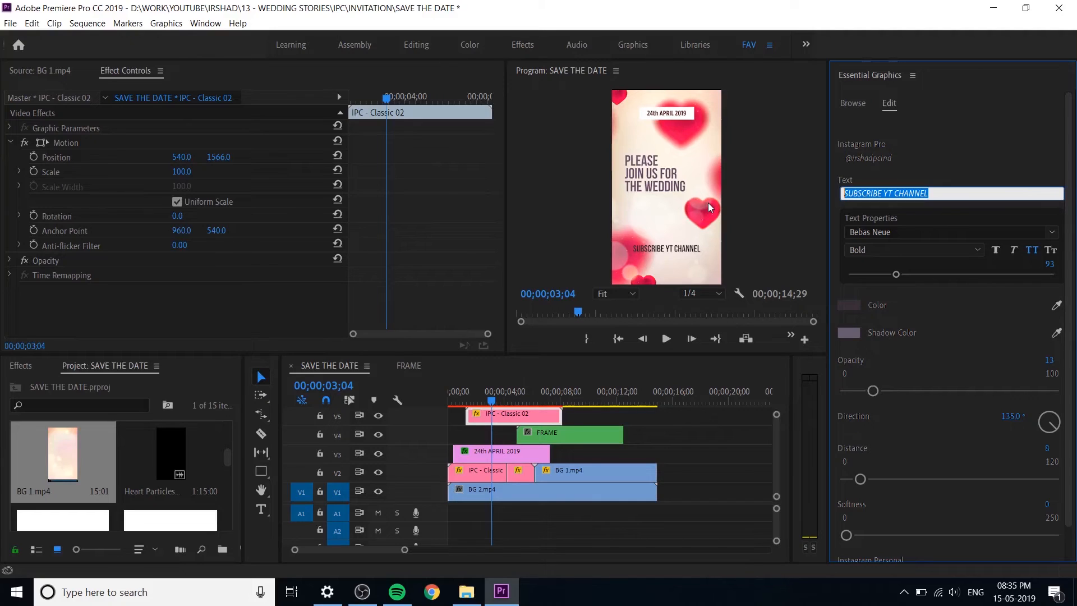
text(HiLite Mall - Calicut)
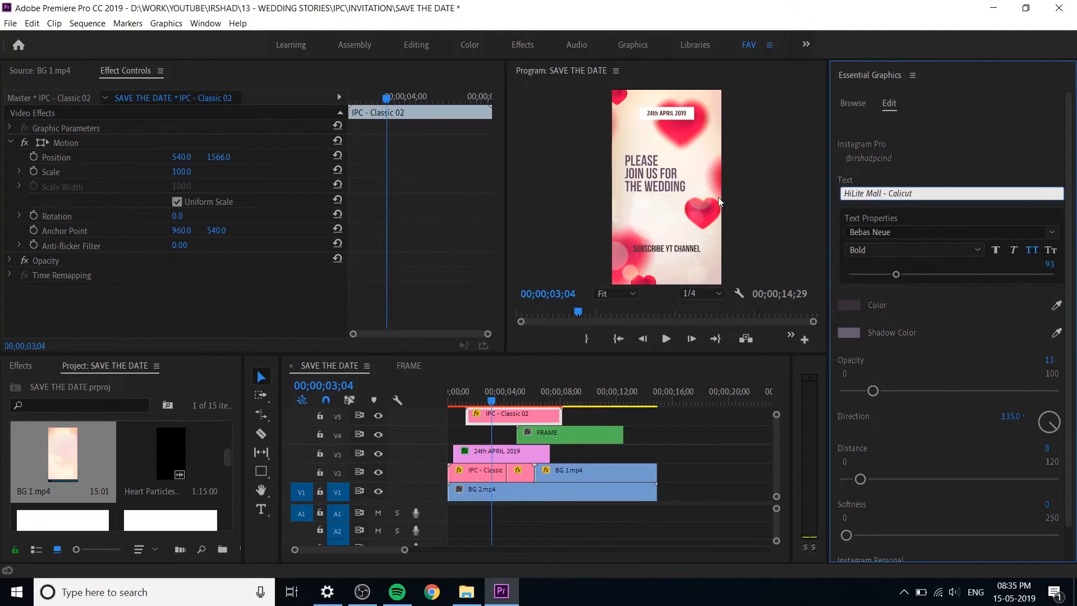
click(930, 135)
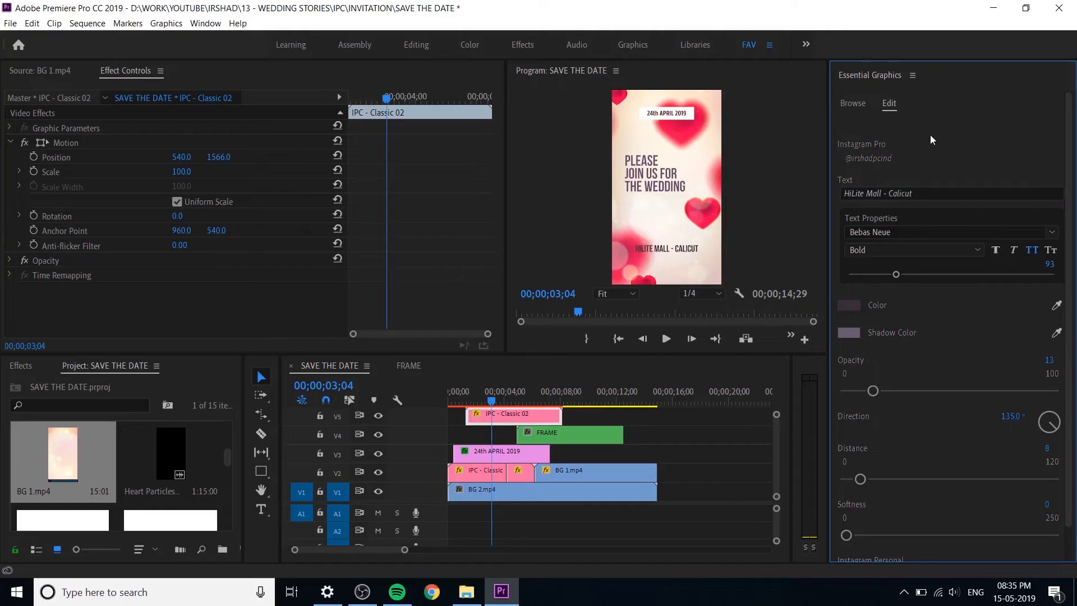
click(466, 401)
key(space)
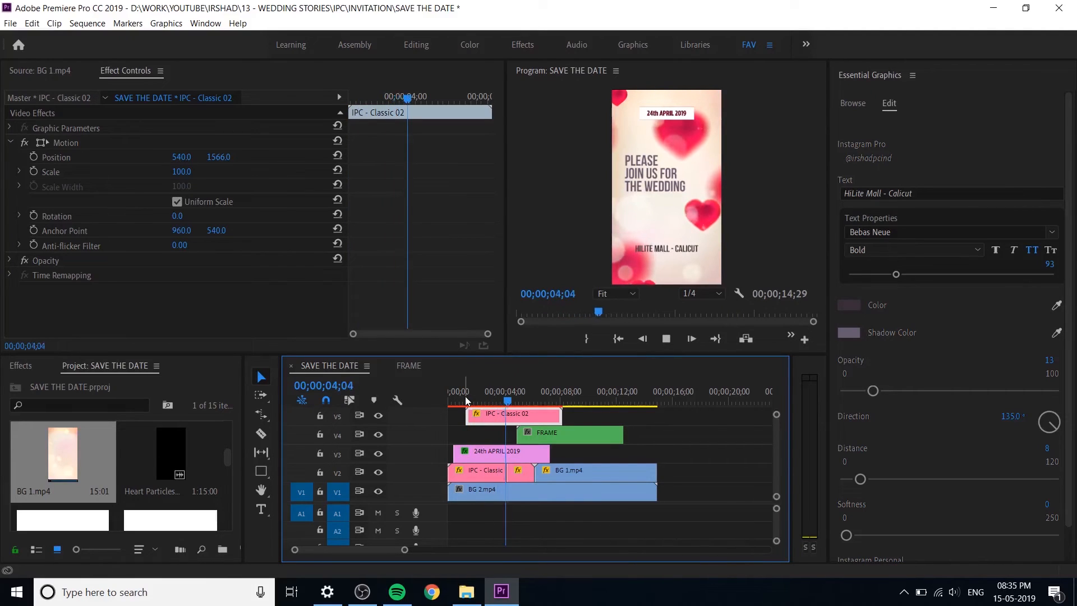
click(461, 400)
key(space)
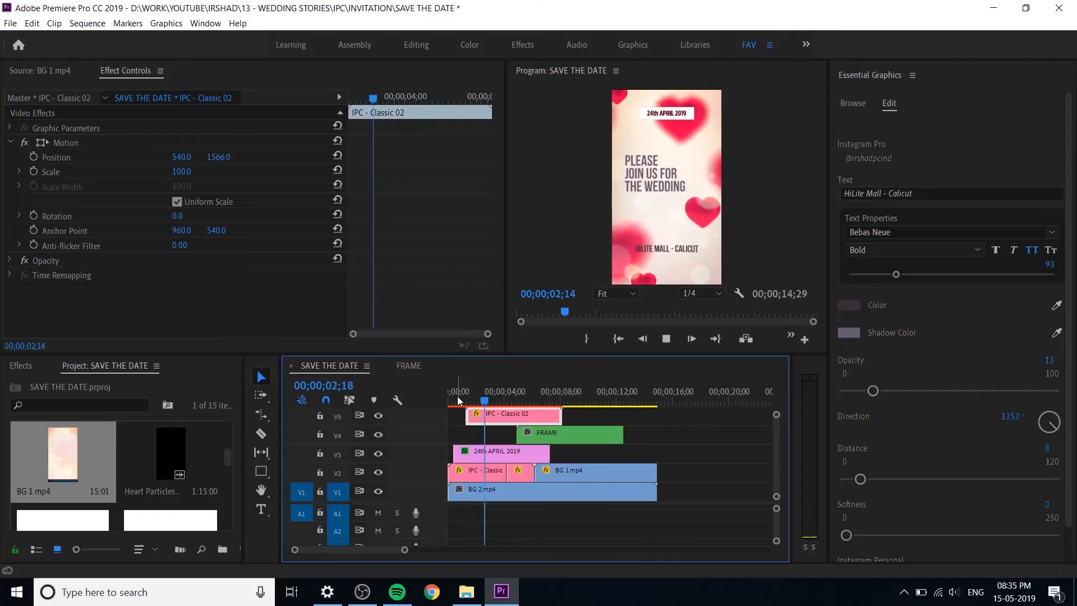
key(space)
Step: Turn off opacity keyframing for the BG 2.mp4 clip on V1
click(499, 494)
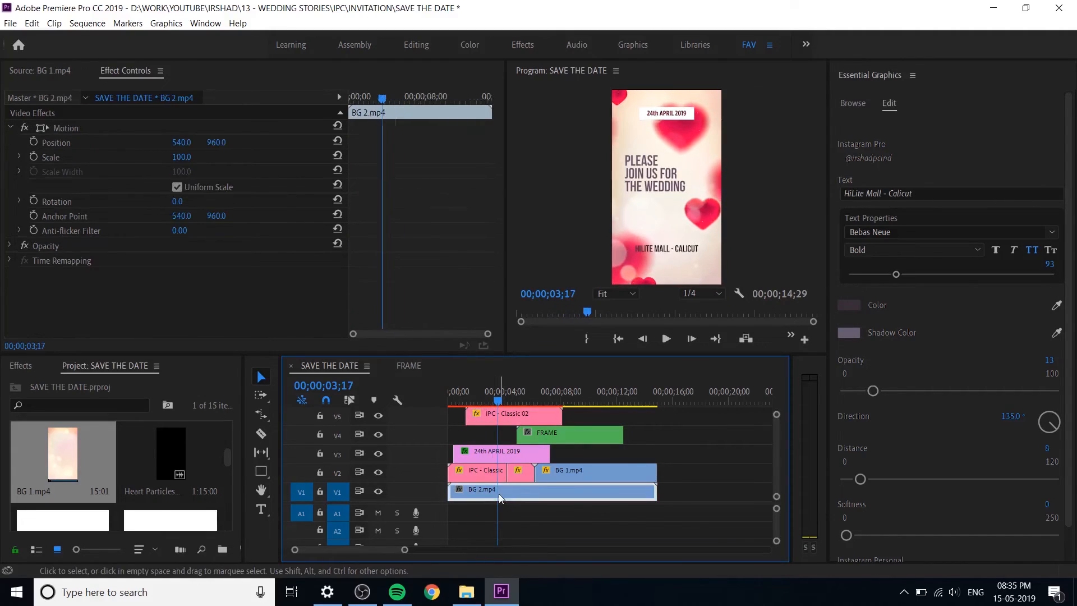
click(10, 247)
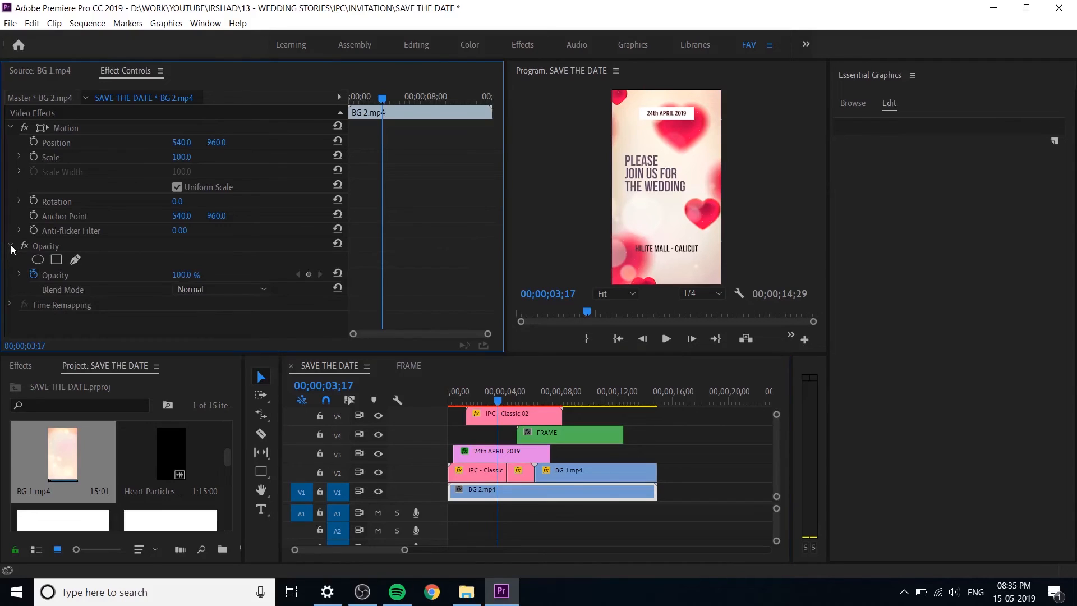
click(34, 274)
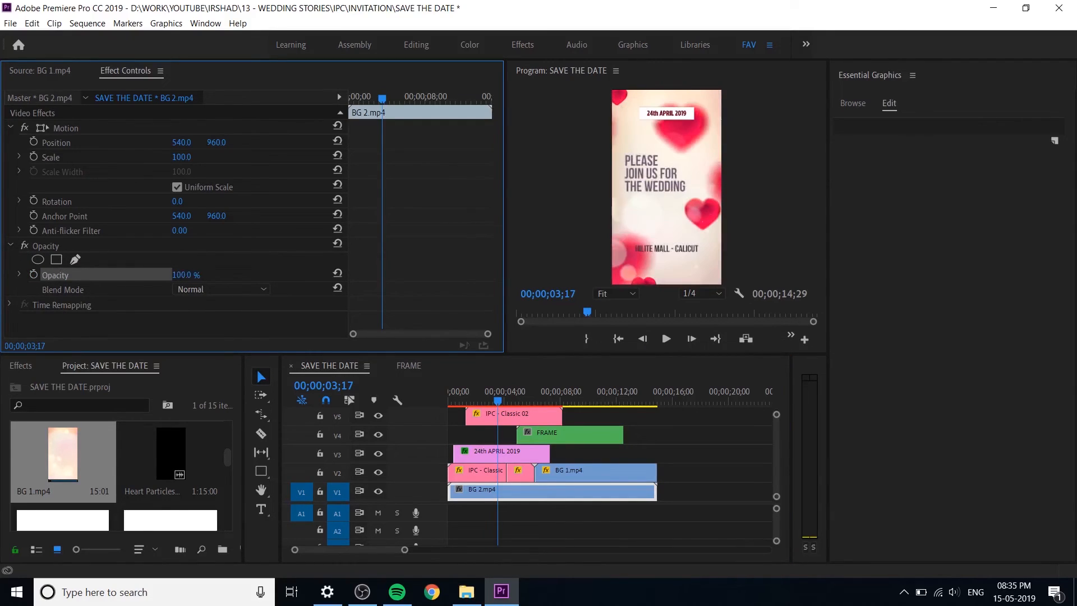
click(10, 246)
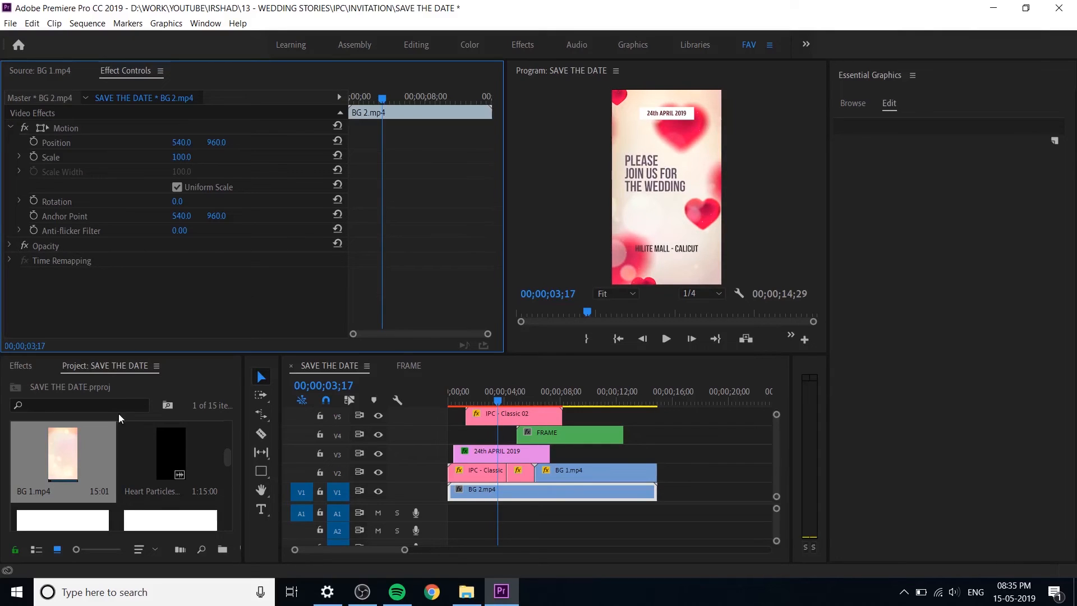
Step: Try the Levels effect on BG 2.mp4, adjusting its RGB white input level, and remove the effect
click(21, 366)
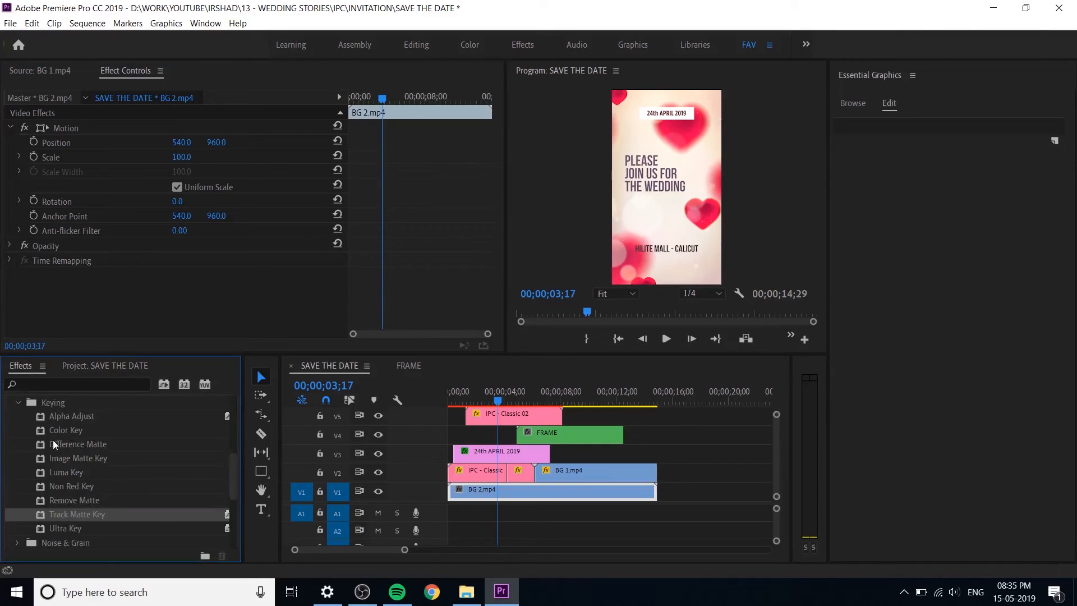
click(22, 402)
scroll(82, 473, up, 5)
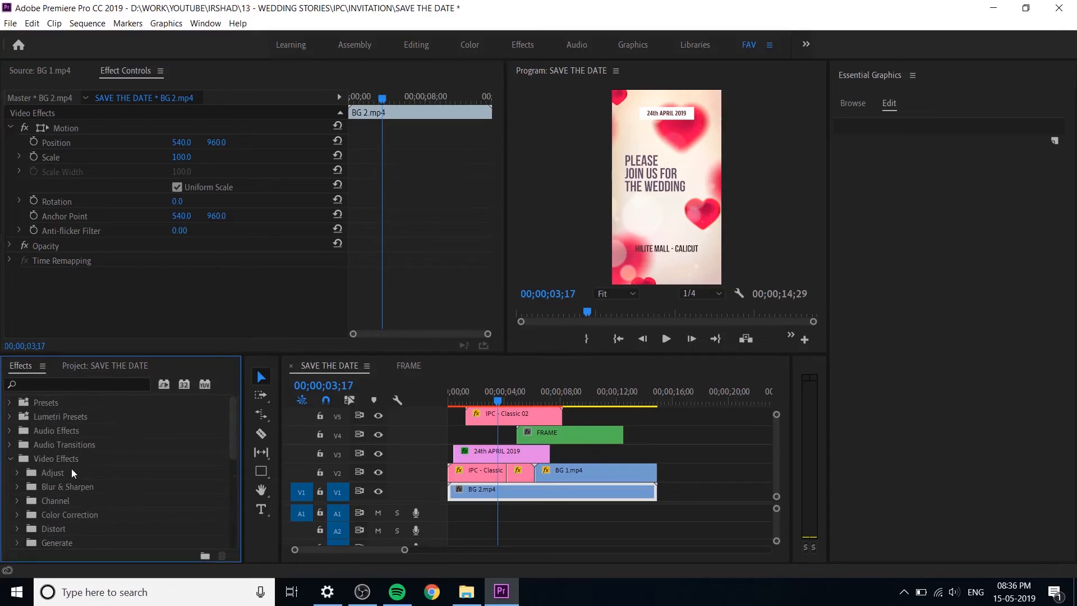
click(72, 478)
scroll(79, 486, down, 2)
drag(65, 457, 500, 493)
scroll(133, 277, down, 2)
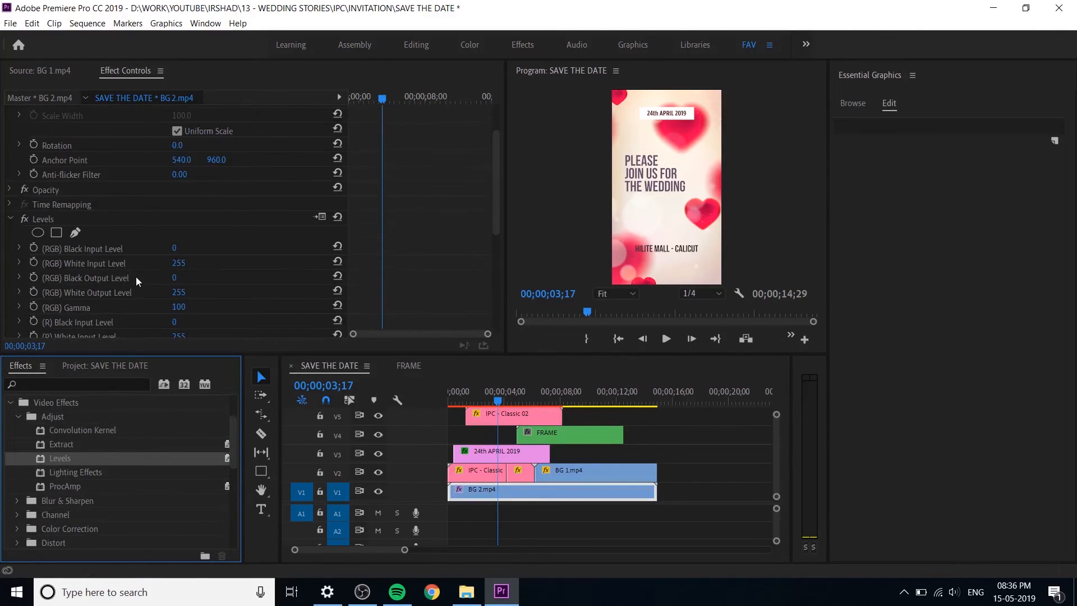
drag(189, 263, 292, 260)
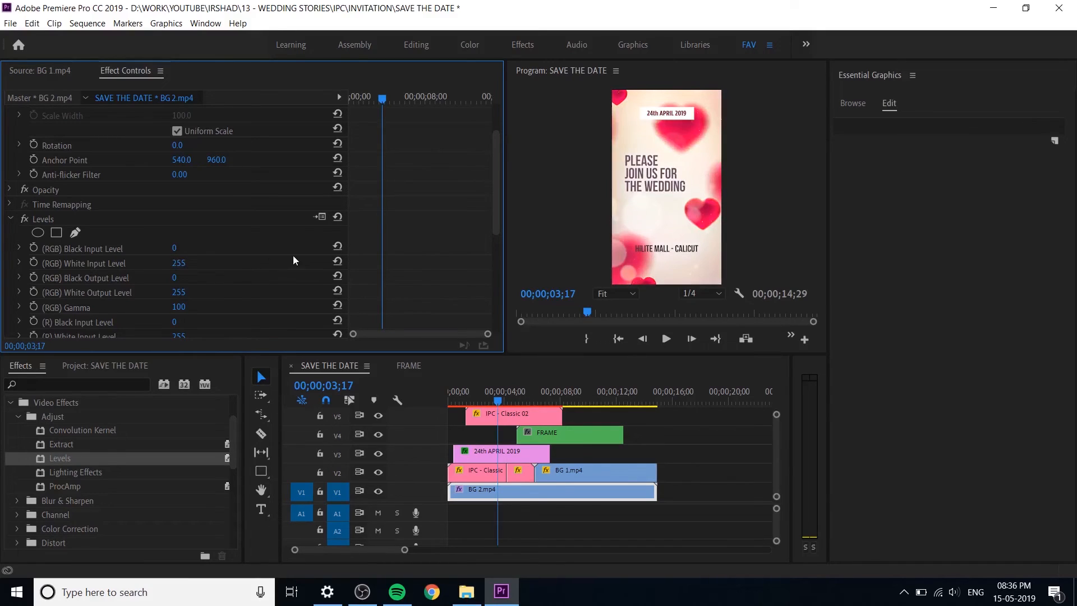
click(40, 220)
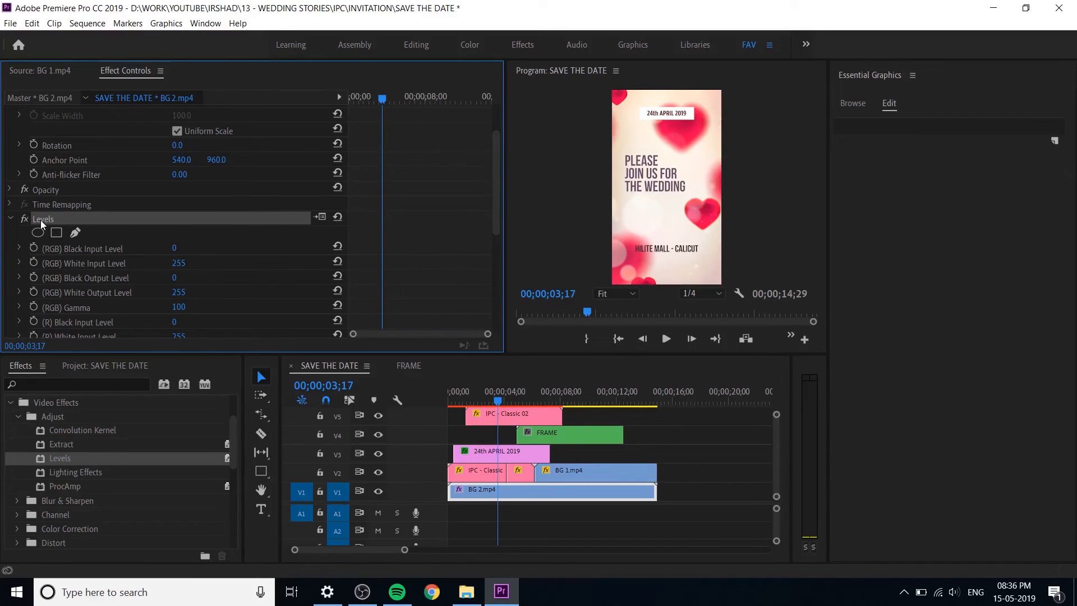
key(Delete)
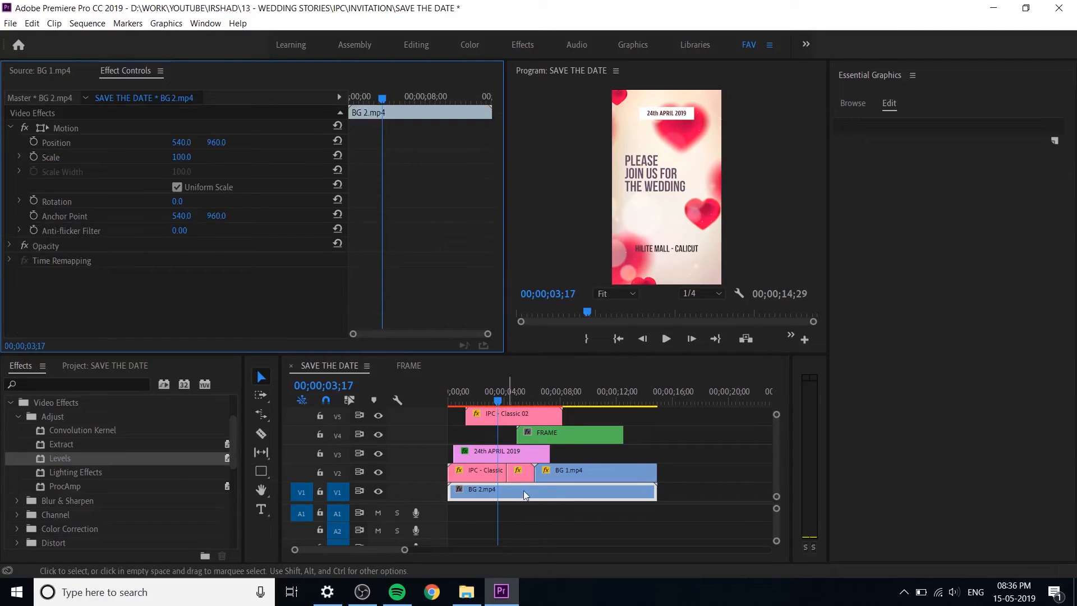
Step: Search the effects for "bri", apply Brightness & Contrast to BG 2.mp4, and raise its brightness
click(92, 474)
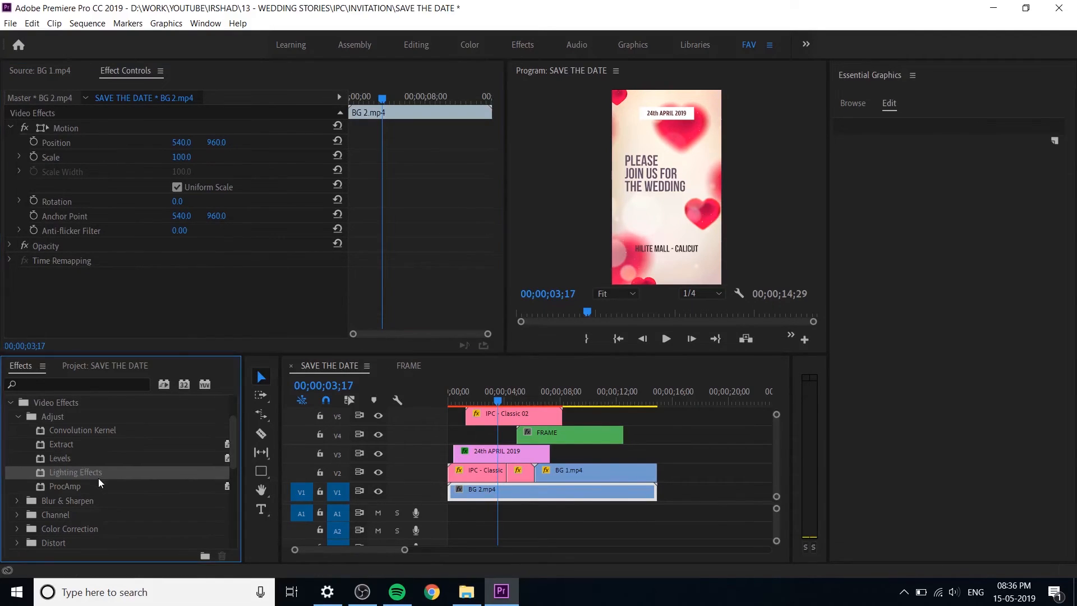
click(79, 383)
text(bri)
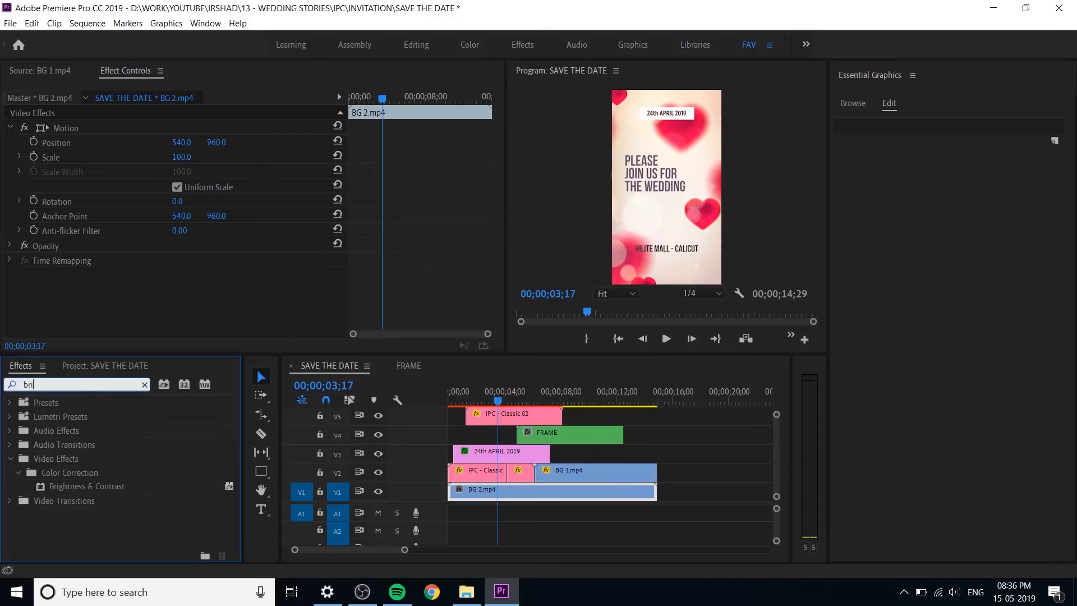
drag(107, 485, 473, 493)
mouse_move(176, 306)
mouse_down()
mouse_move(193, 304)
mouse_move(182, 318)
mouse_move(194, 318)
mouse_move(187, 305)
mouse_up()
key(ctrl+z)
Step: Compare BG 2.mp4 with Brightness & Contrast off and on, and play the sequence from its start
click(24, 276)
click(24, 276)
click(9, 275)
drag(499, 403, 416, 406)
key(space)
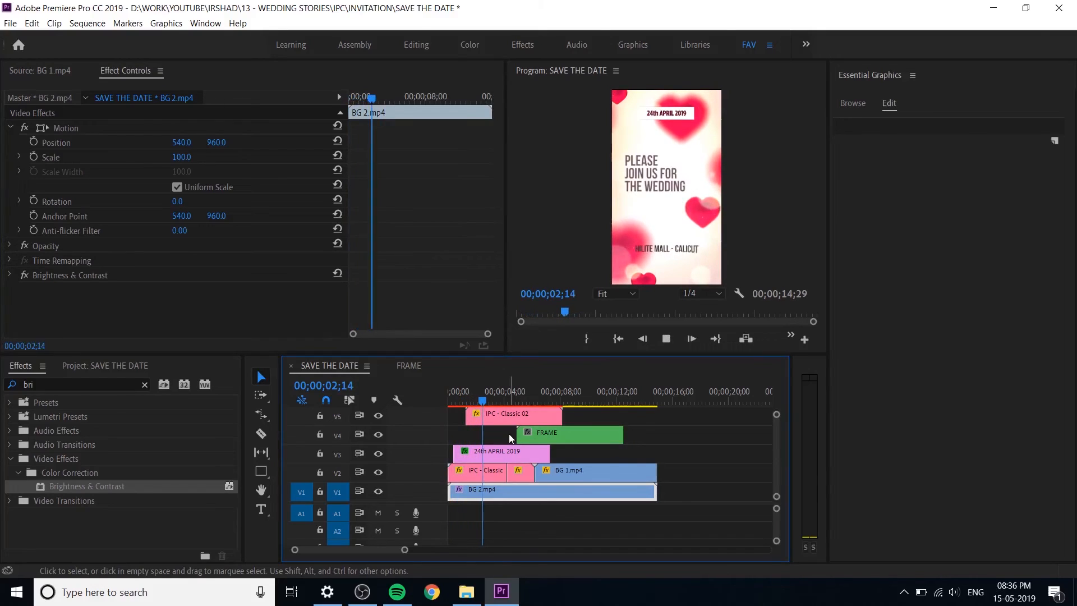
key(space)
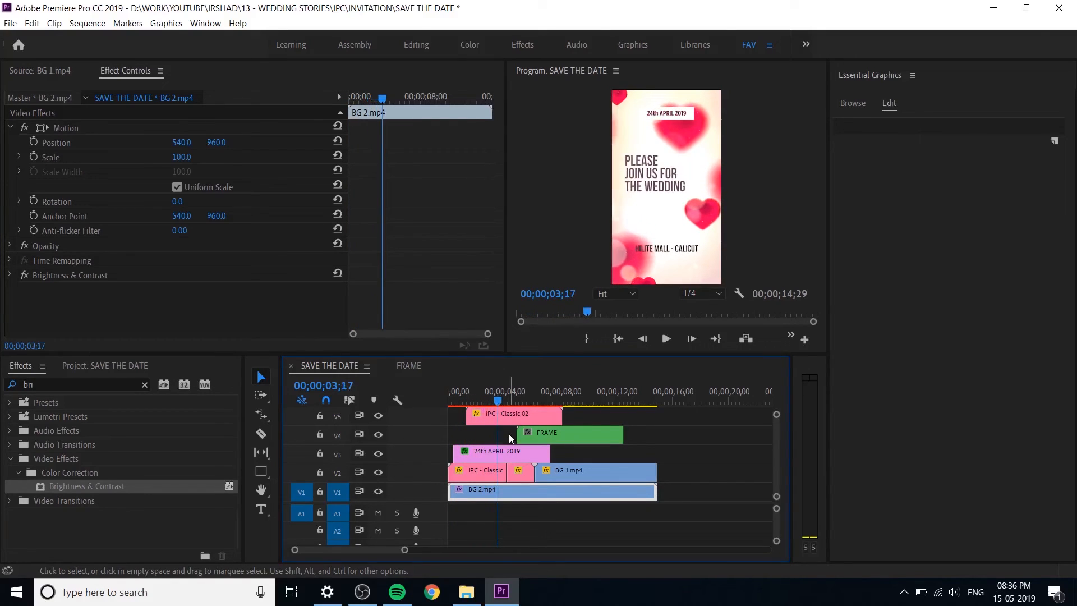
Step: Play the sequence through the venue title and the appearance of the couple photo
key(space)
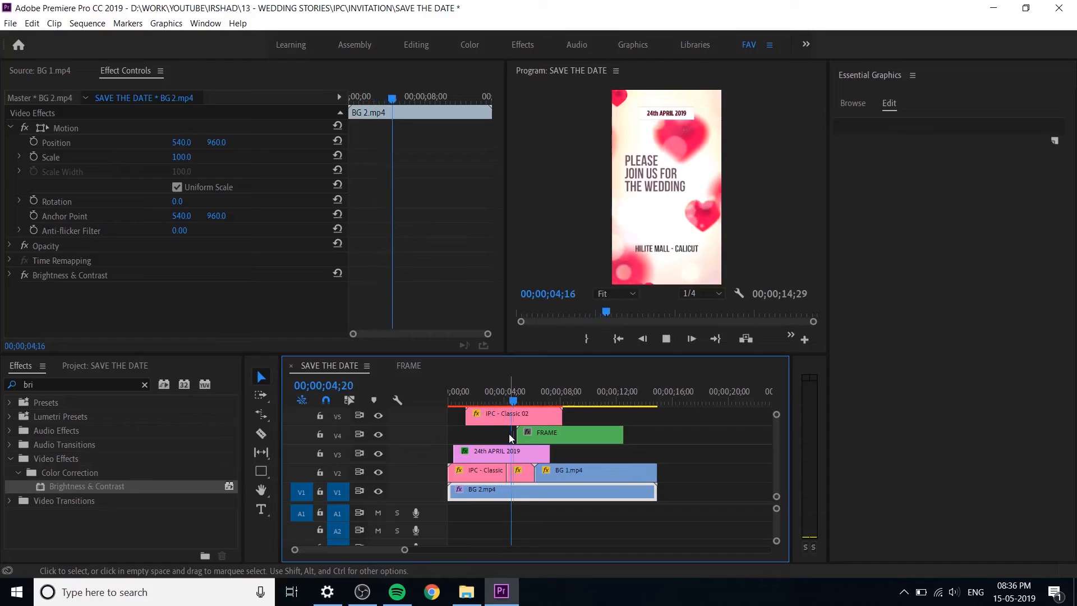
key(space)
key(space)
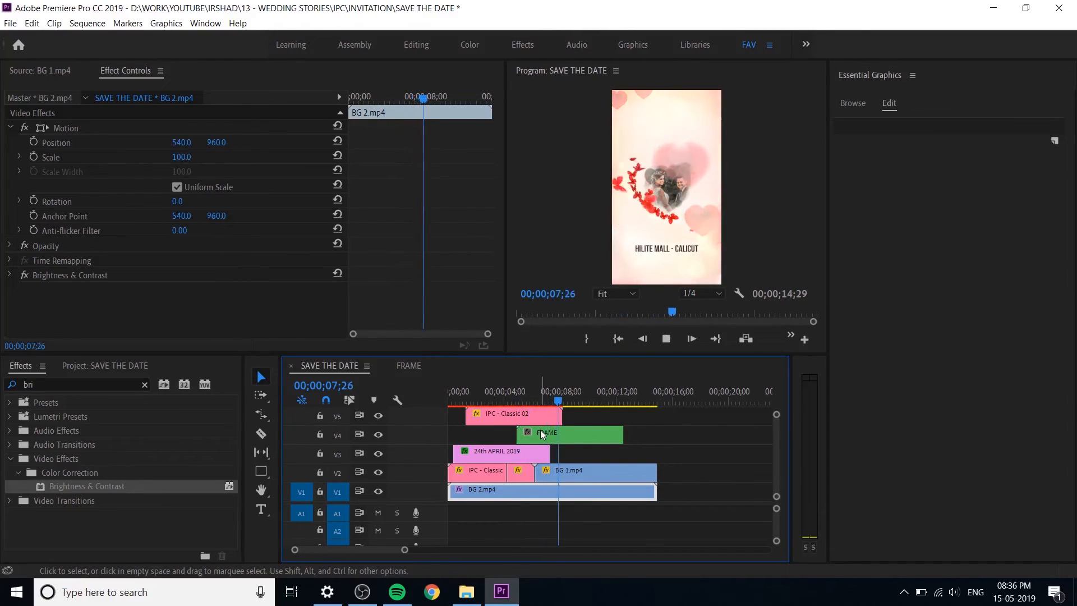
key(space)
Step: Split the HiLite Mall - Calicut title on V5 at 00;00;05;24 and delete the part after the cut
drag(565, 401, 526, 405)
click(534, 415)
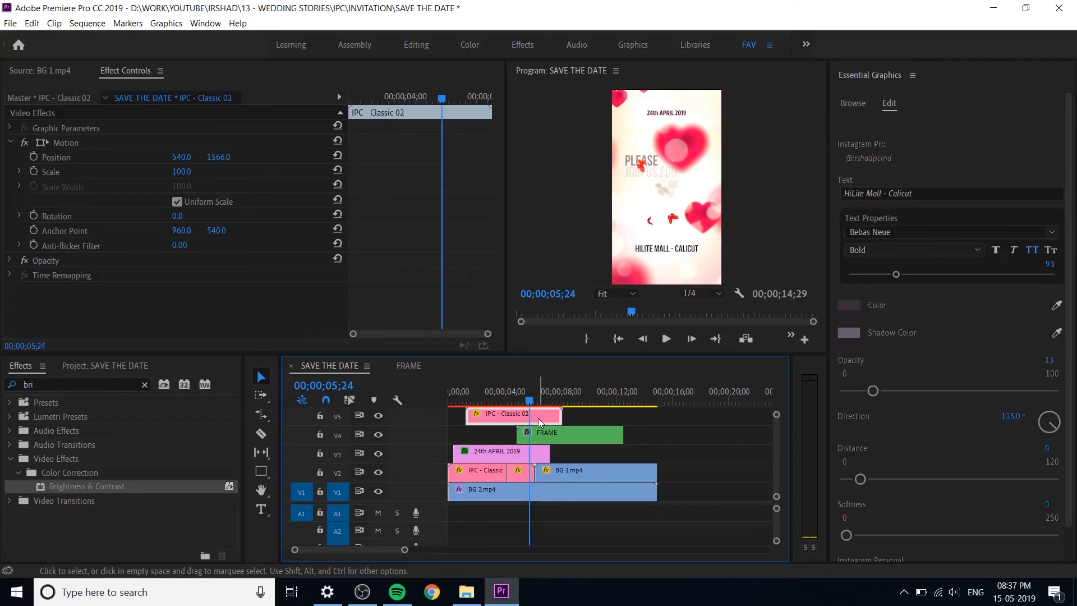
key(ctrl+k)
click(547, 416)
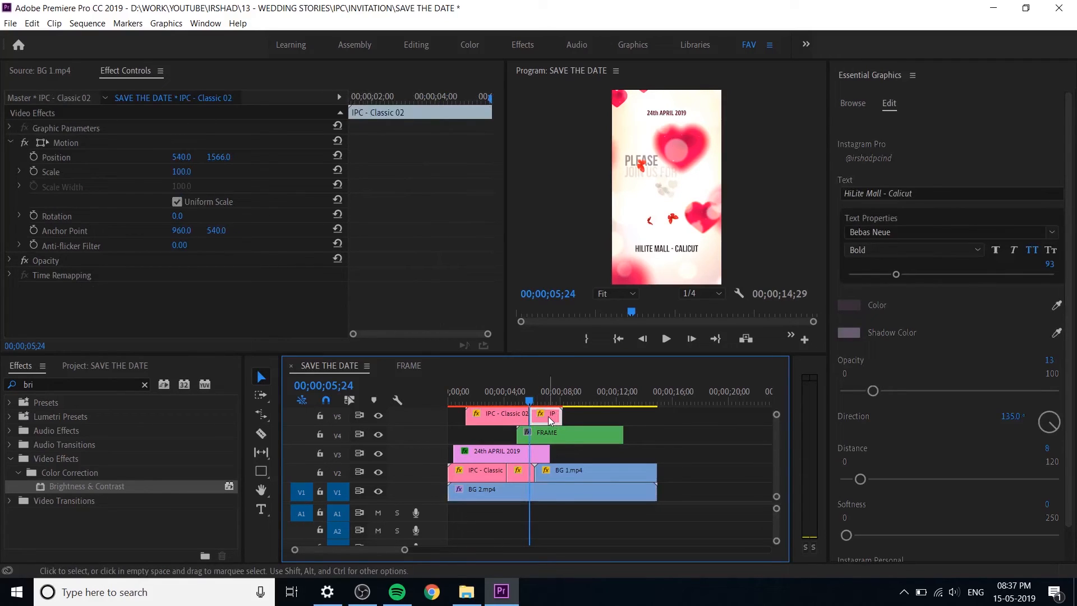
key(Delete)
Step: Duplicate the remaining venue title farther along V5 and reverse the copy's speed
drag(493, 415, 584, 415)
right_click(585, 415)
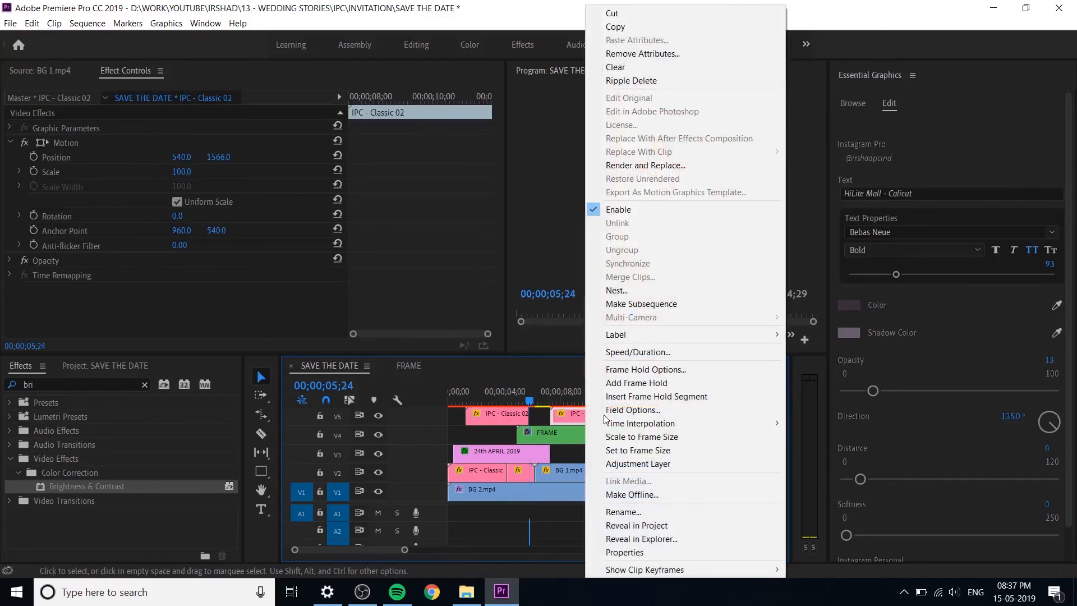
click(599, 419)
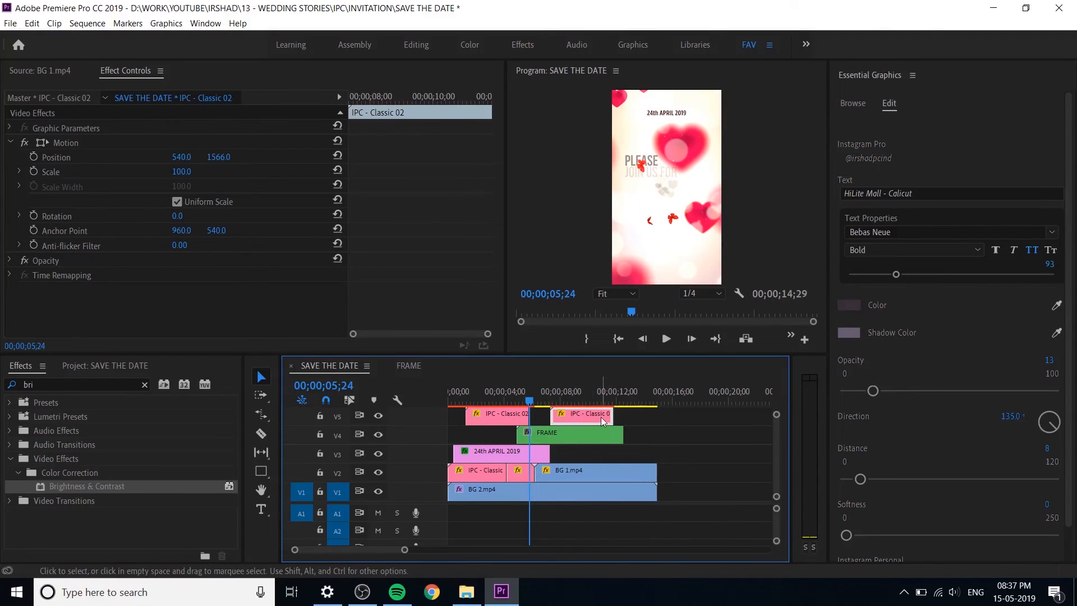
right_click(601, 416)
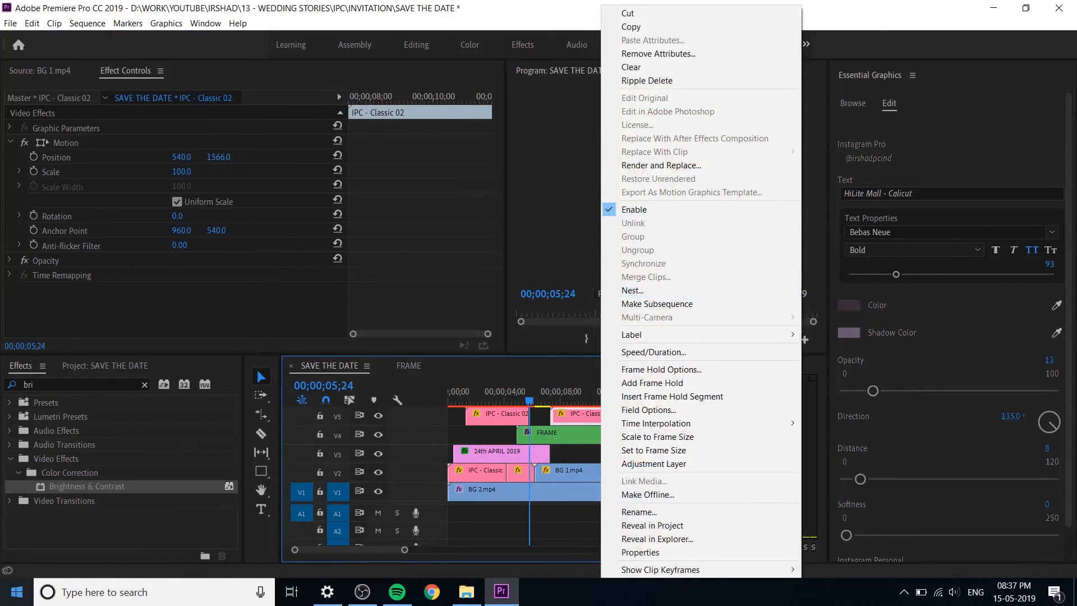
click(673, 351)
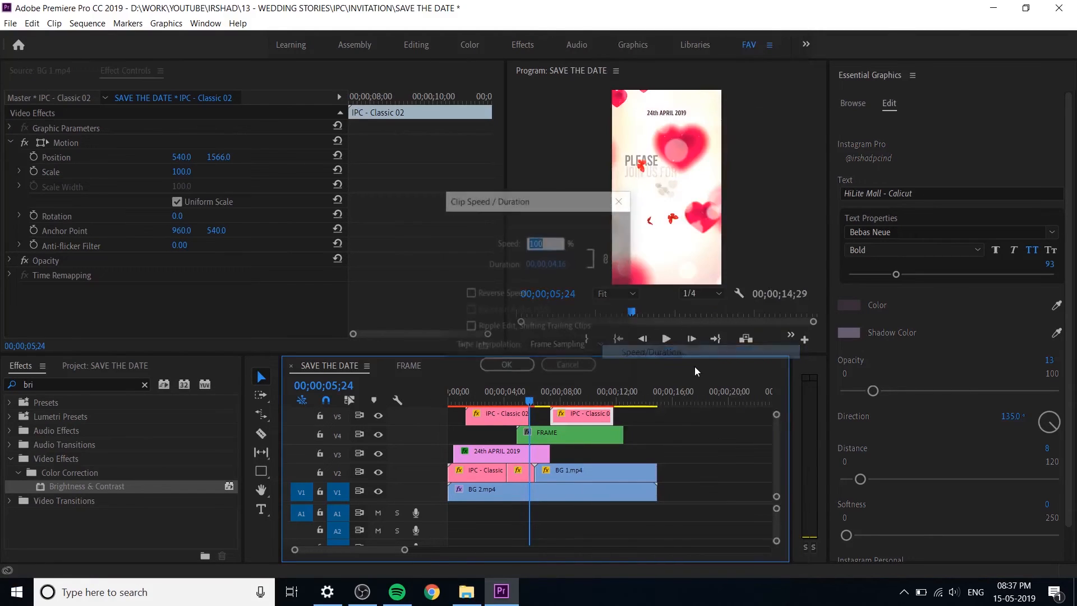
click(495, 295)
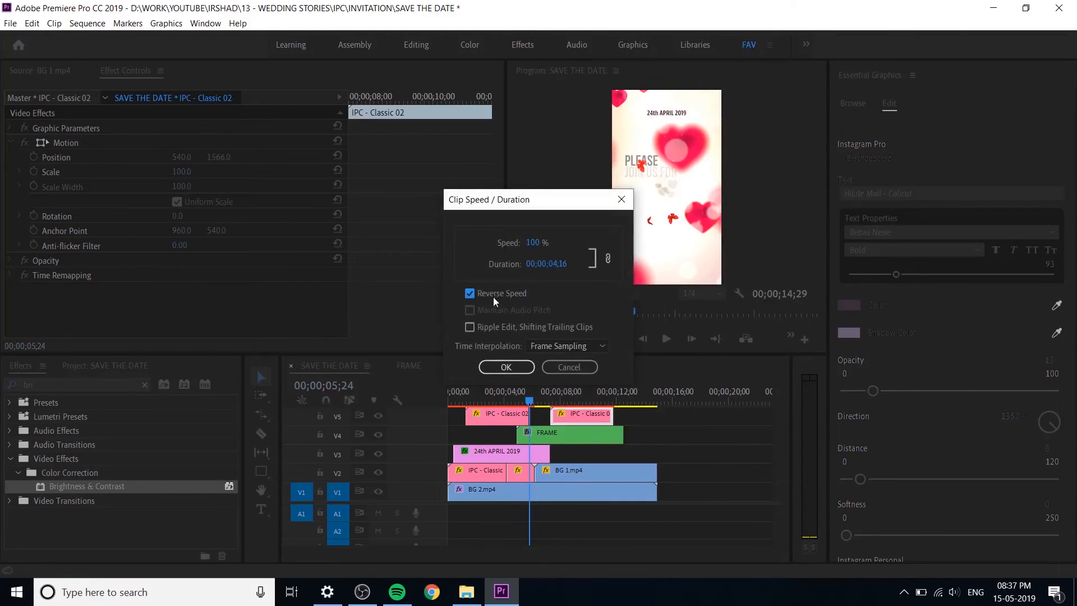
click(513, 369)
Step: Trim the reversed venue title to its closing part and place it directly after the first venue title on V5
mouse_move(611, 415)
mouse_down()
mouse_move(567, 416)
mouse_move(610, 416)
mouse_move(590, 416)
mouse_up()
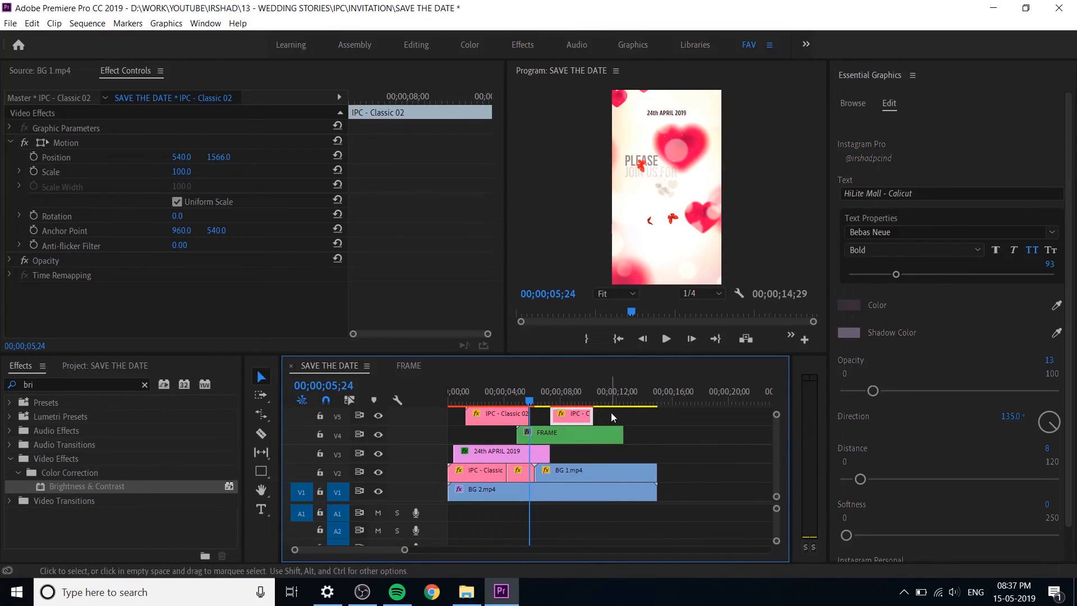
drag(595, 415, 543, 419)
key(r)
key(v)
click(607, 420)
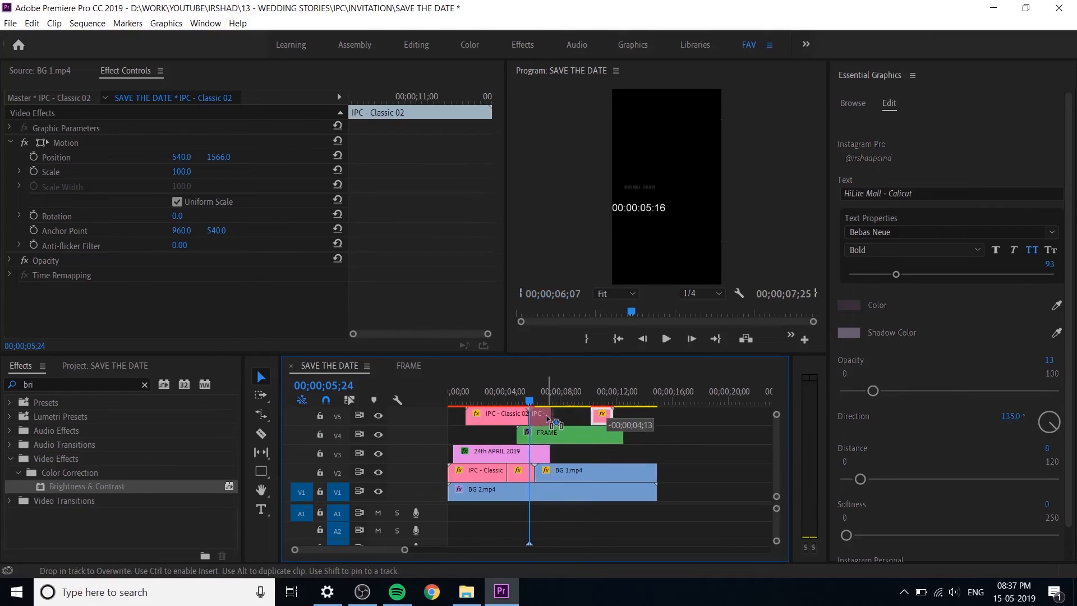
Step: Save the project and play the sequence from the venue title's cut, saving again at the end
key(ctrl+s)
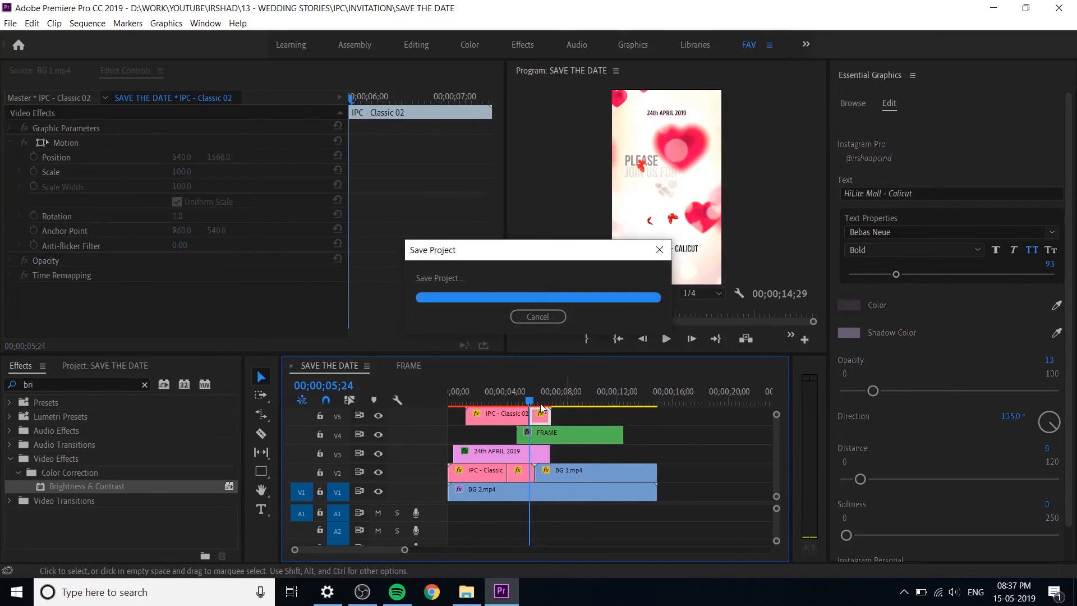
key(space)
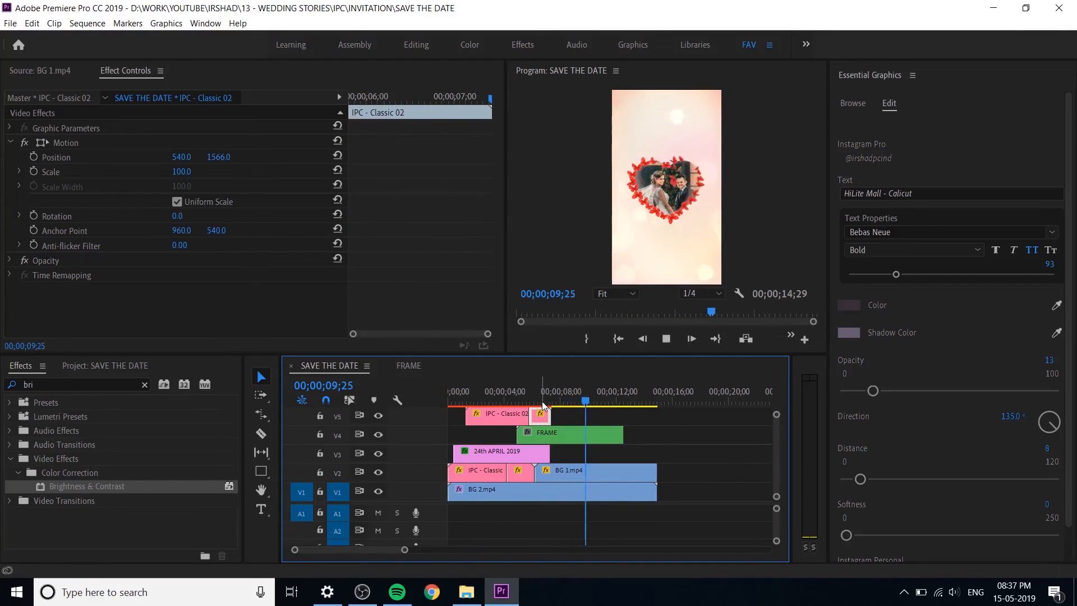
key(space)
key(ctrl+s)
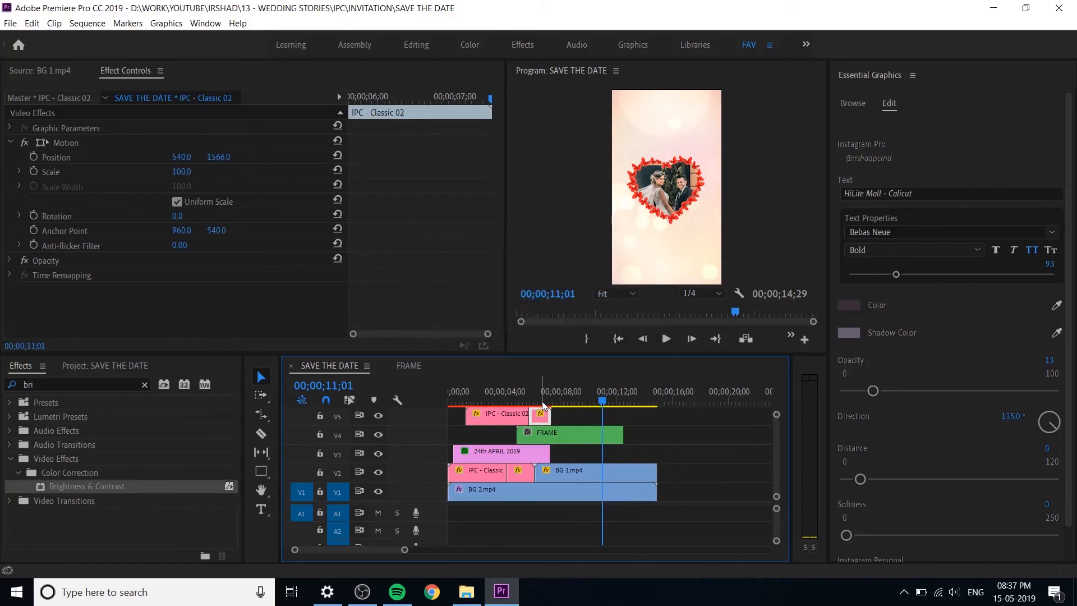
Step: Add the IPC - Romantic 01 template to V3 right after the 24th APRIL 2019 title and preview it at 00;00;12;06
click(856, 102)
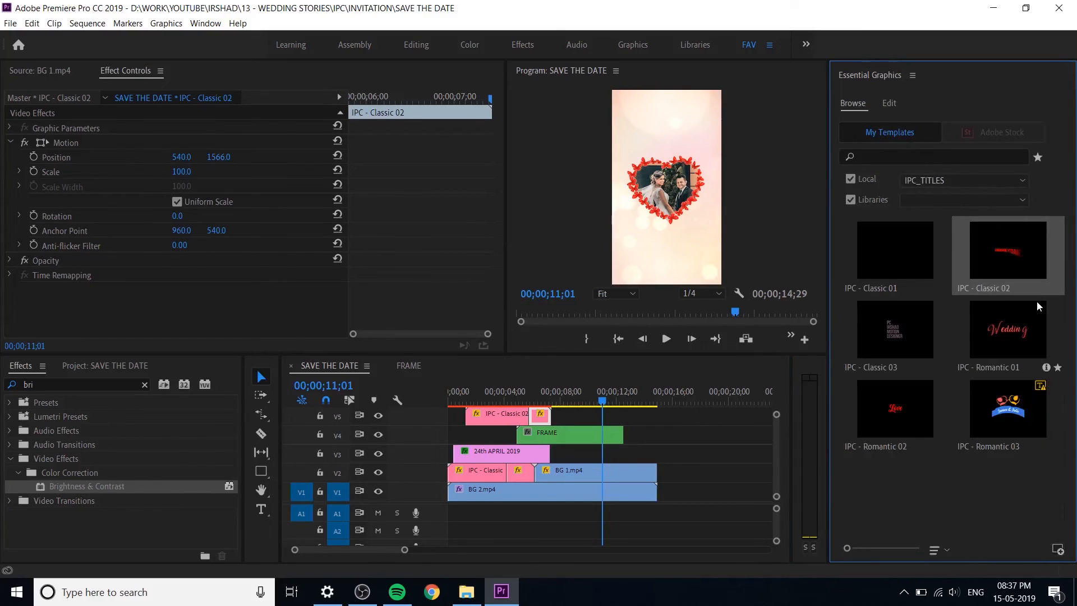
drag(1013, 339, 555, 455)
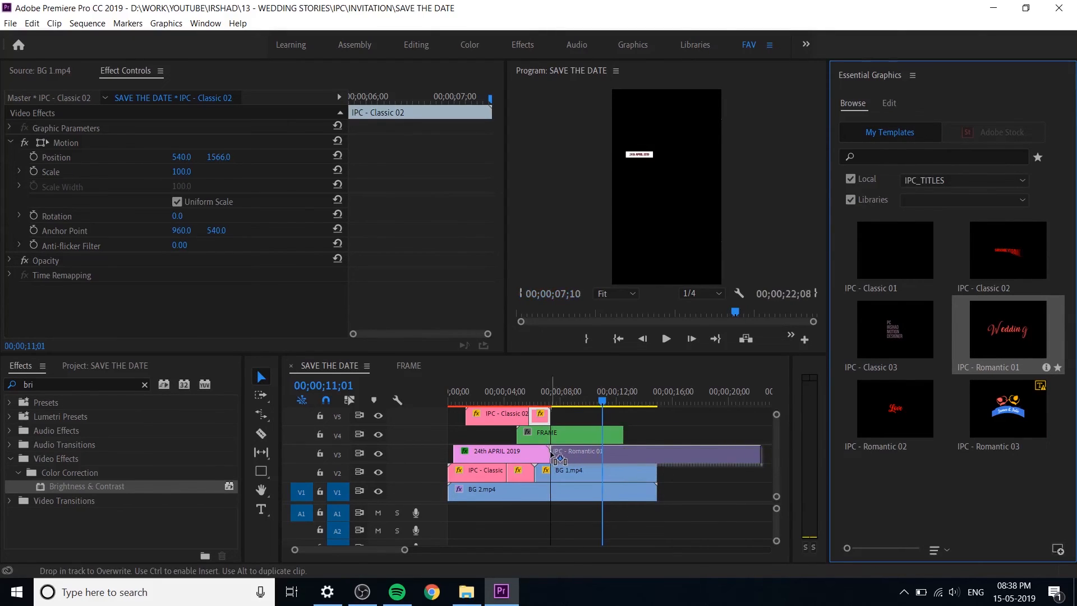
click(593, 458)
drag(606, 397, 665, 401)
click(620, 398)
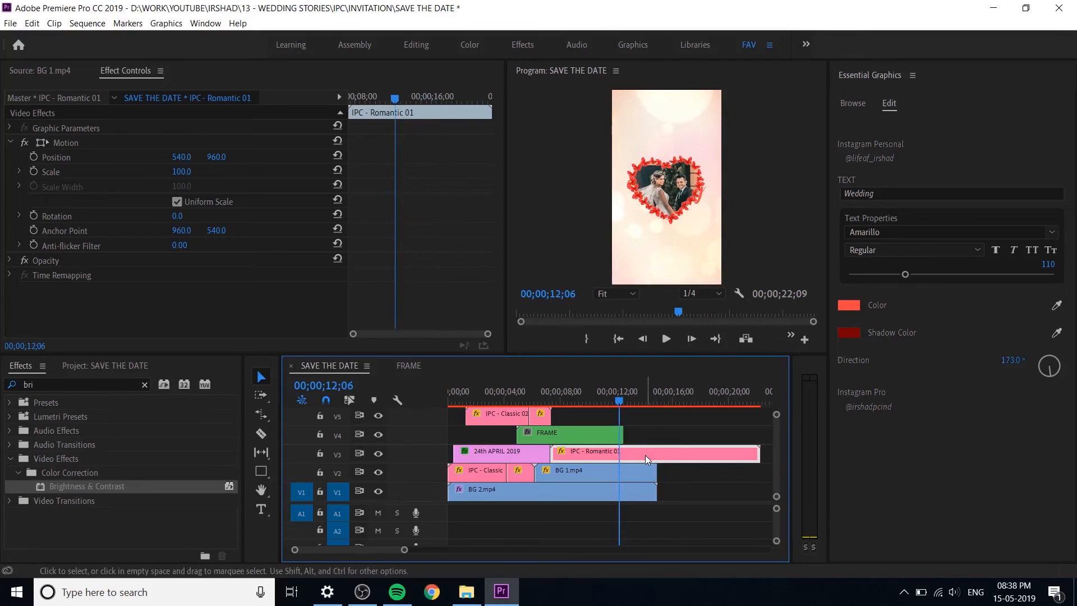
Step: Raise the FRAME clip to vertical position 779 and place the Wedding title below it at vertical position 1464 with scale 55
drag(219, 159, 269, 159)
click(601, 432)
drag(218, 143, 206, 142)
click(613, 452)
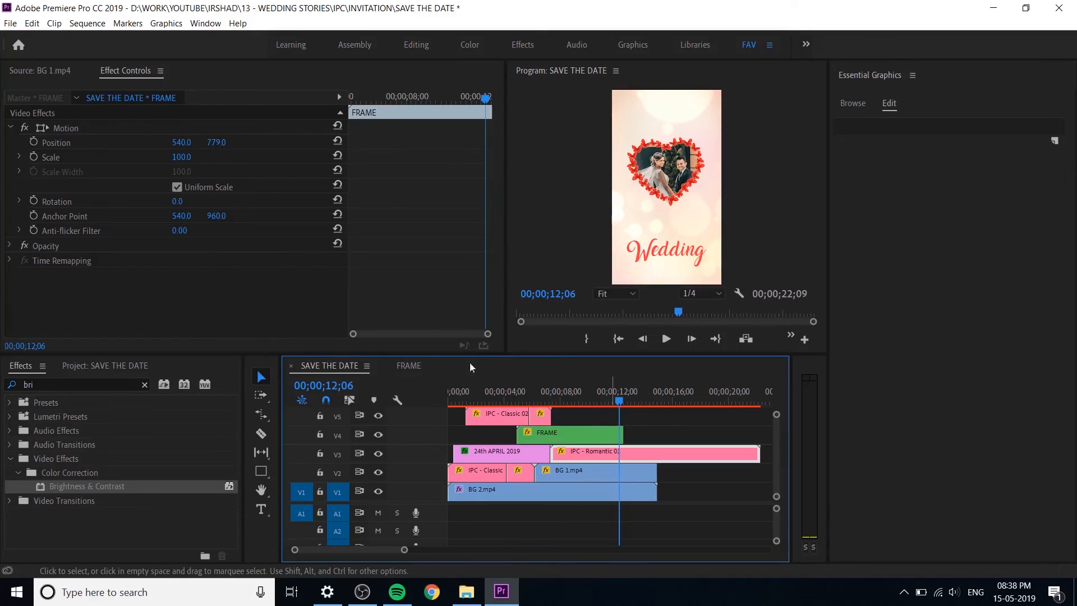
drag(221, 157, 166, 171)
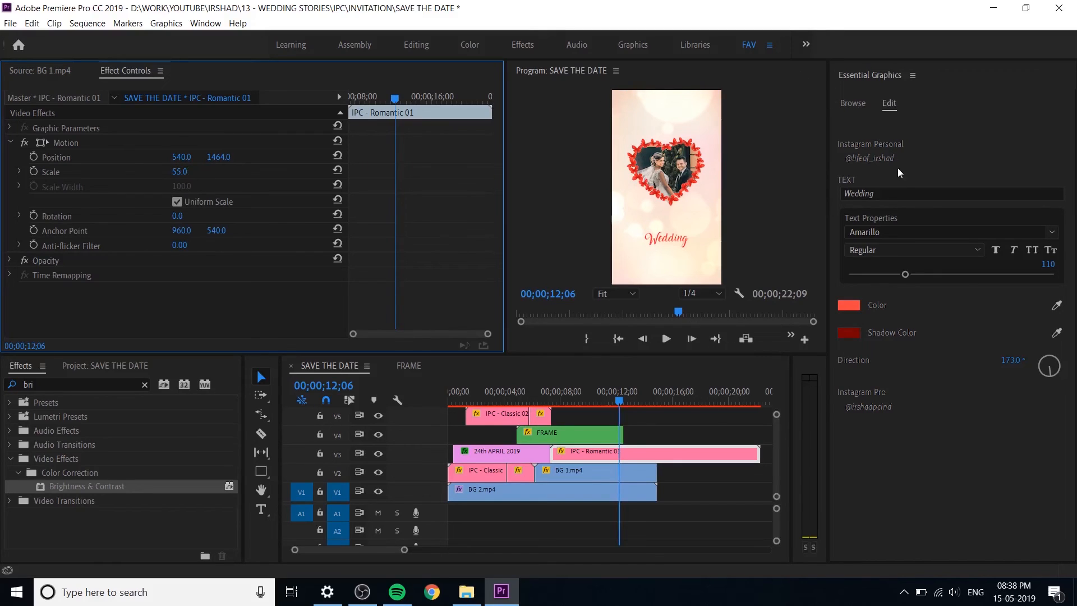
Step: Replace the Wedding title's text with the groom's full name
click(885, 195)
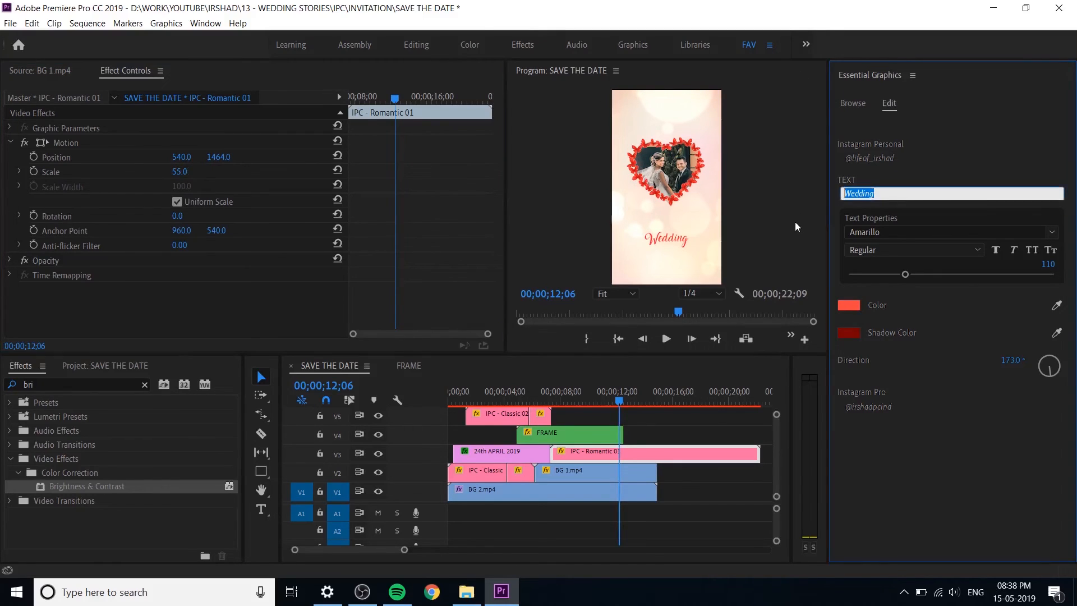
text(FA)
key(ctrl+a)
text(J)
click(955, 486)
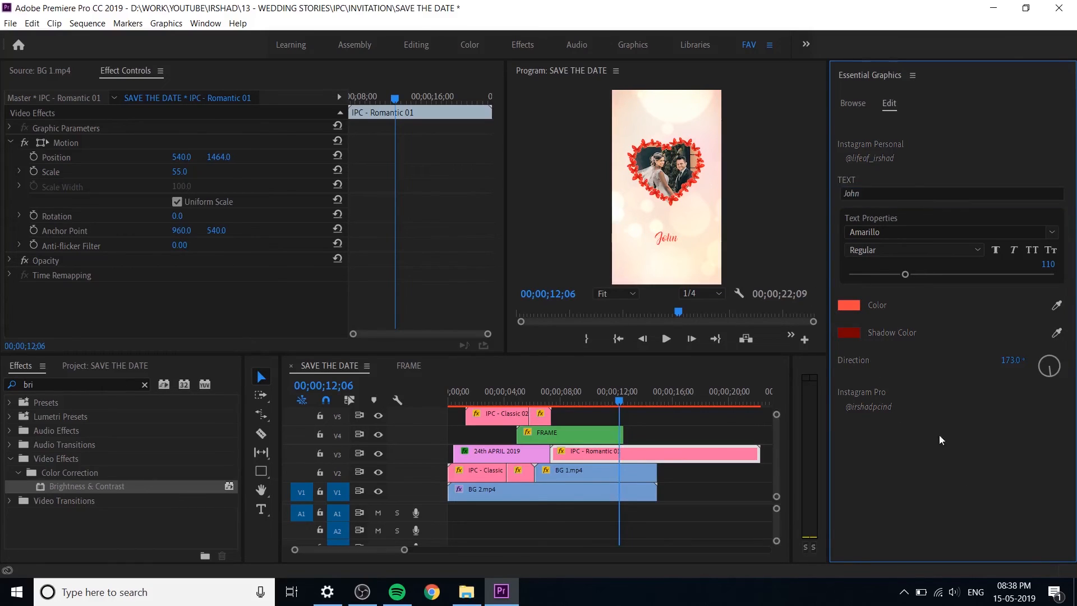
click(875, 191)
drag(876, 190, 792, 197)
text(Michel)
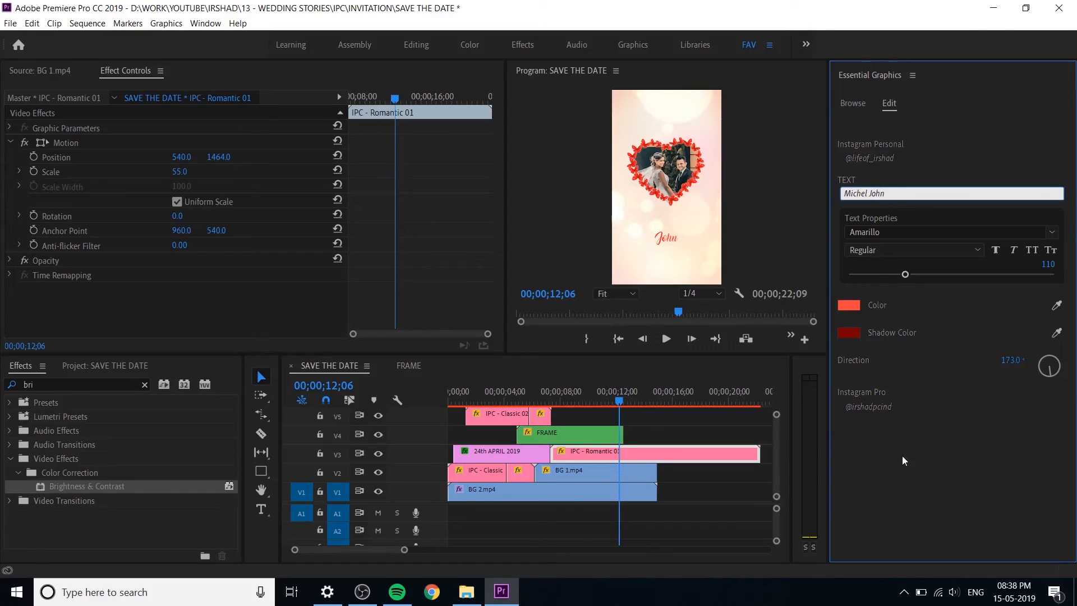
click(936, 489)
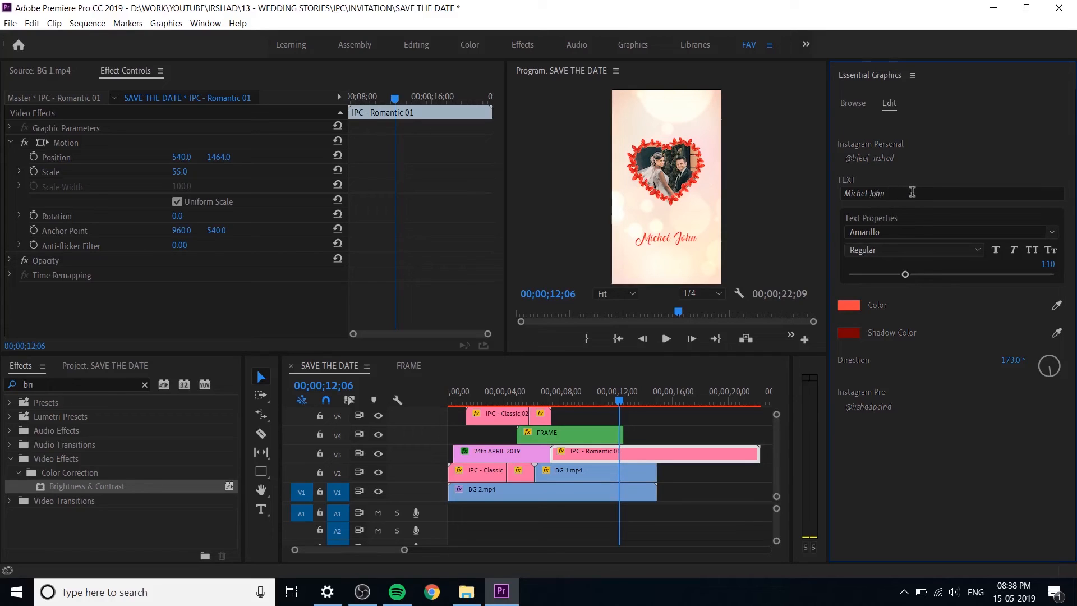
Step: Remove the surname from the romantic title, leaving only the groom's first name
double_click(873, 197)
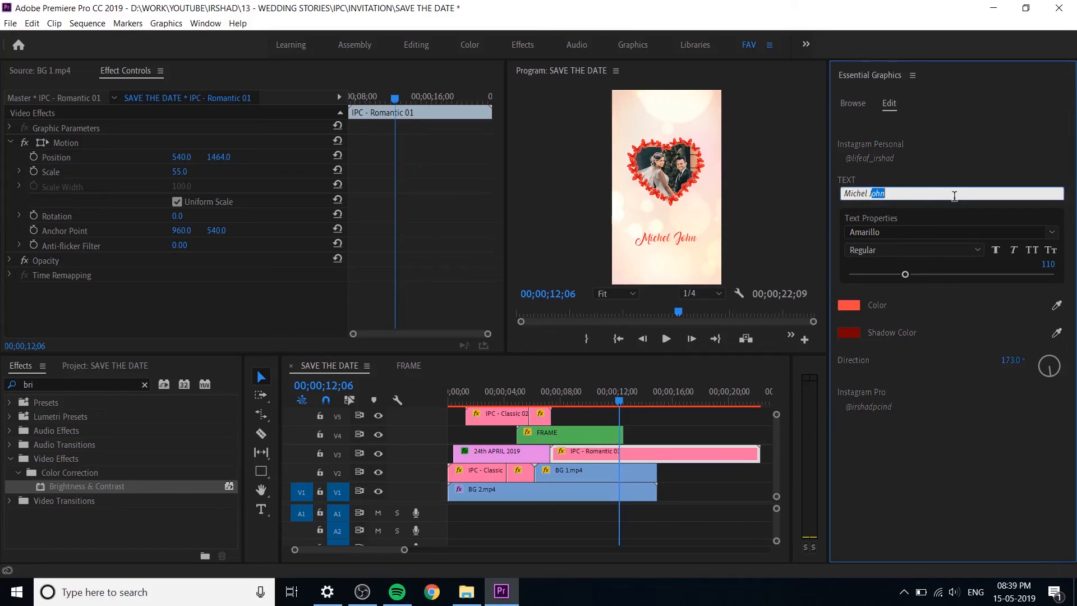
key(BackSpace)
click(950, 461)
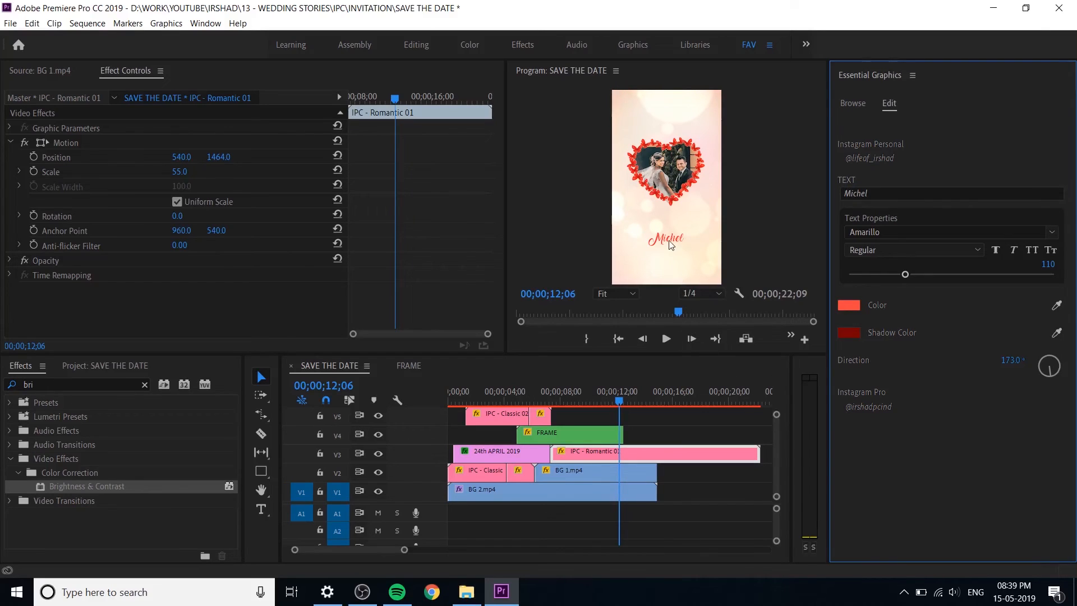
Step: Trim the end of the IPC - Romantic 01 title on V3 to the end of the background clips and play its animation
drag(758, 453, 654, 468)
click(546, 397)
key(space)
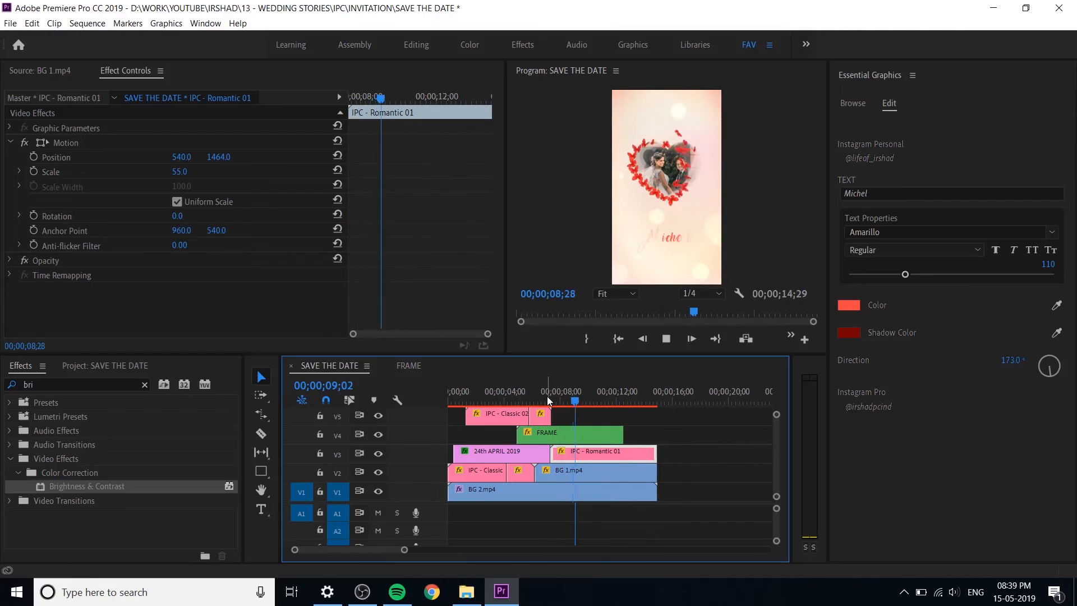
key(space)
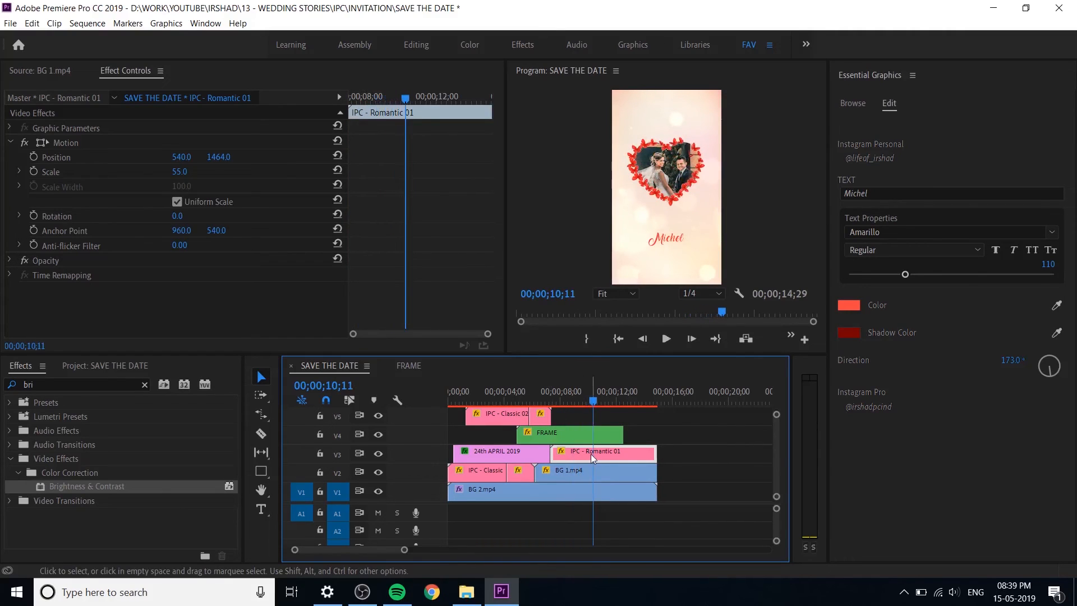
Step: Set the groom's name title to scale 65.8 and vertical position 1352
drag(180, 172, 257, 369)
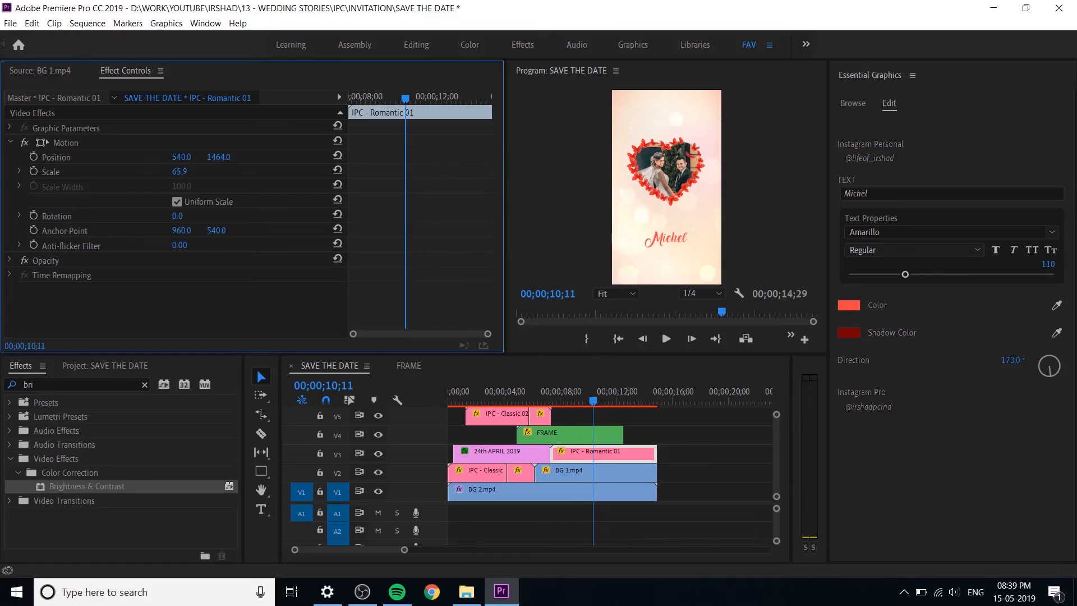
drag(218, 157, 252, 161)
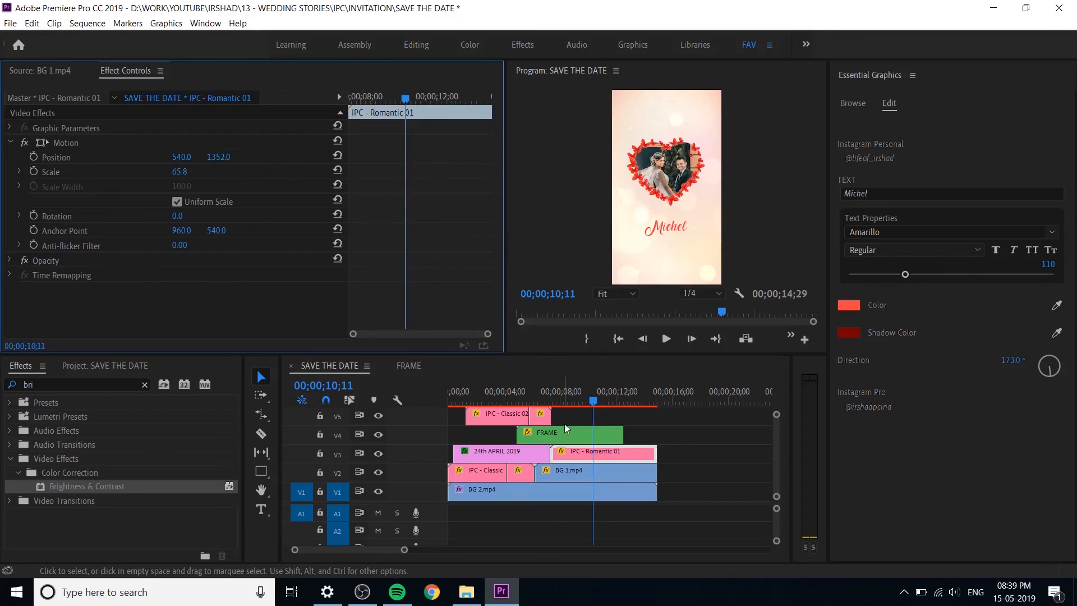
Step: Duplicate the groom's name title onto V5 at the same start time and set the copy's vertical position to 1546
click(593, 456)
mouse_move(598, 455)
mouse_down()
mouse_move(598, 423)
mouse_move(609, 453)
mouse_move(608, 417)
mouse_move(599, 464)
mouse_up()
scroll(775, 445, up, 2)
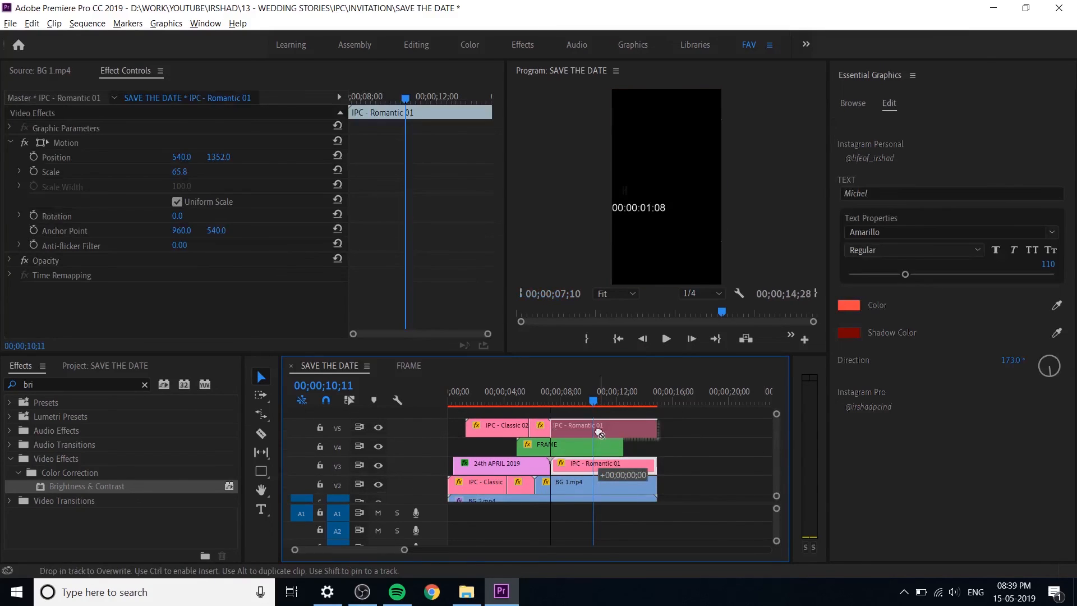
click(617, 425)
drag(219, 157, 292, 157)
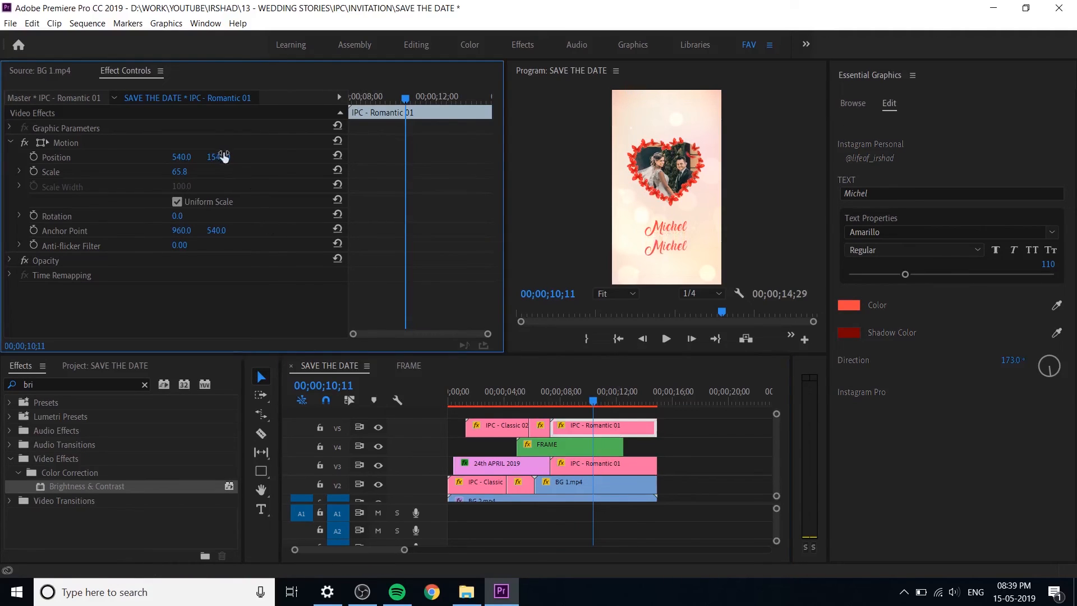
Step: Try the bride's first name as the text of the title copy on V5
drag(892, 194, 798, 197)
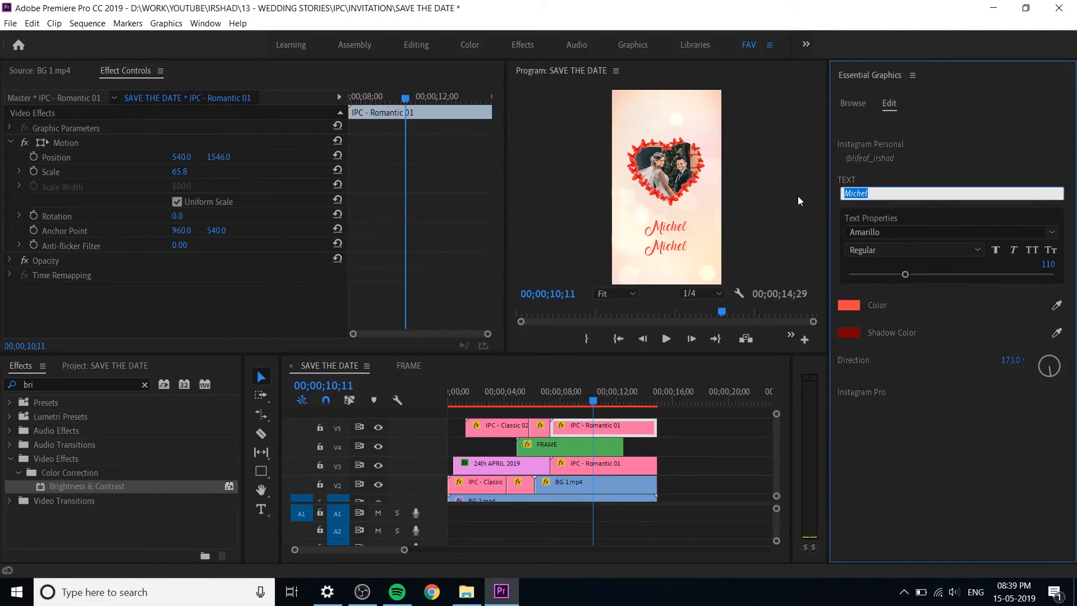
text(Aleena)
click(1013, 479)
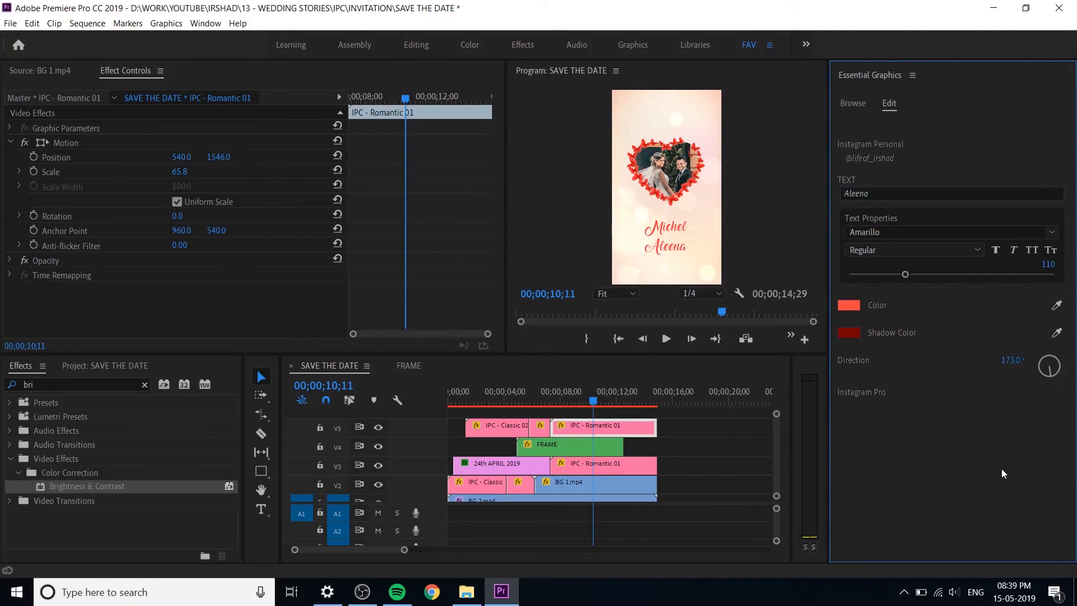
Step: Change the text of the title copy on V5 to "Ha"
drag(882, 194, 806, 201)
text(Ha)
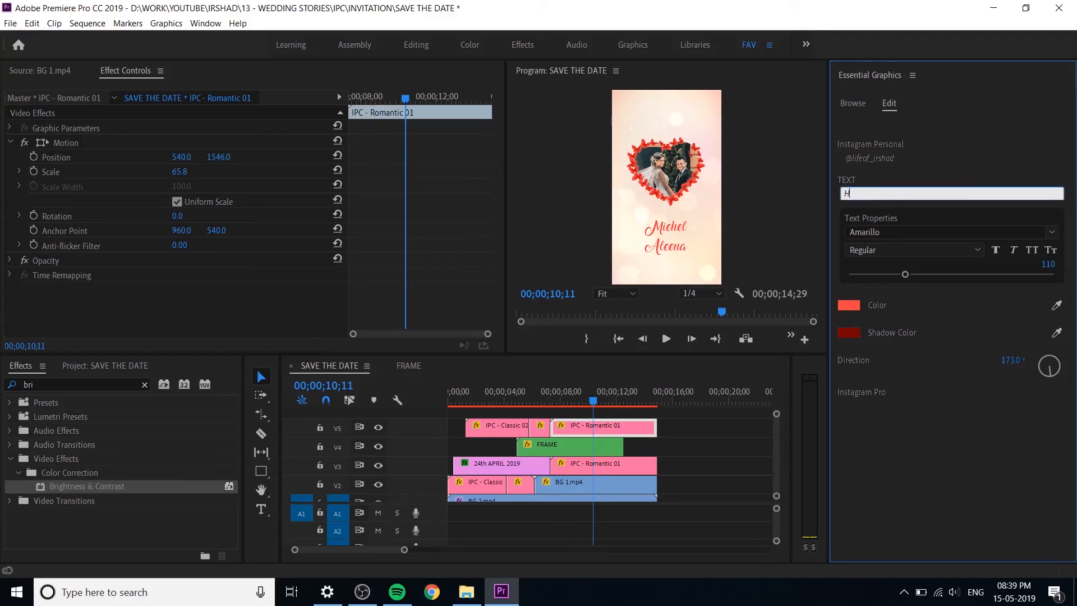
click(991, 492)
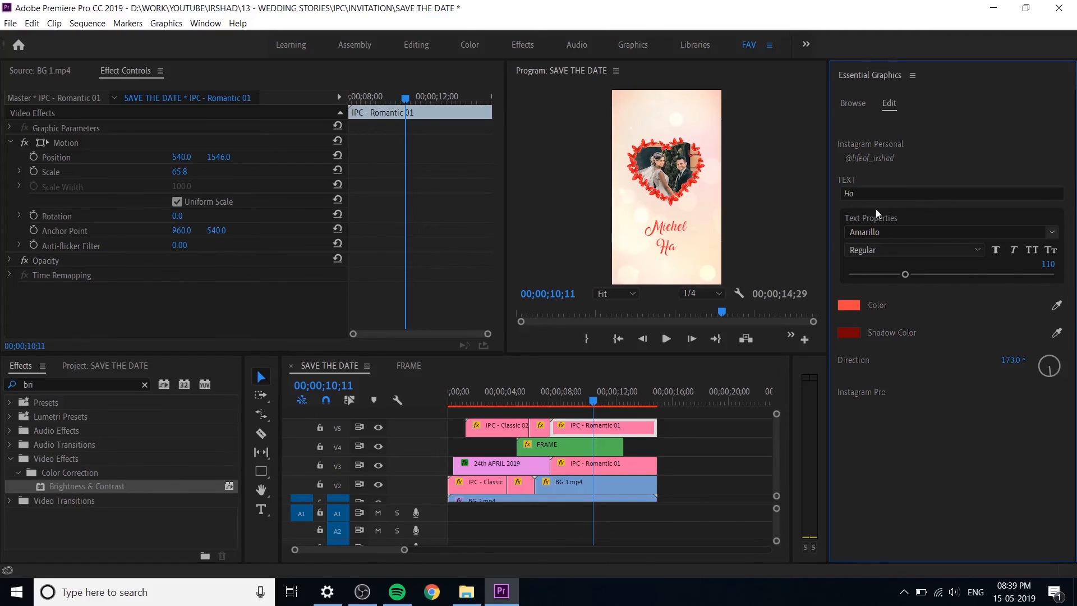
Step: Set the text of the title copy on V5 to the bride's first name
click(880, 192)
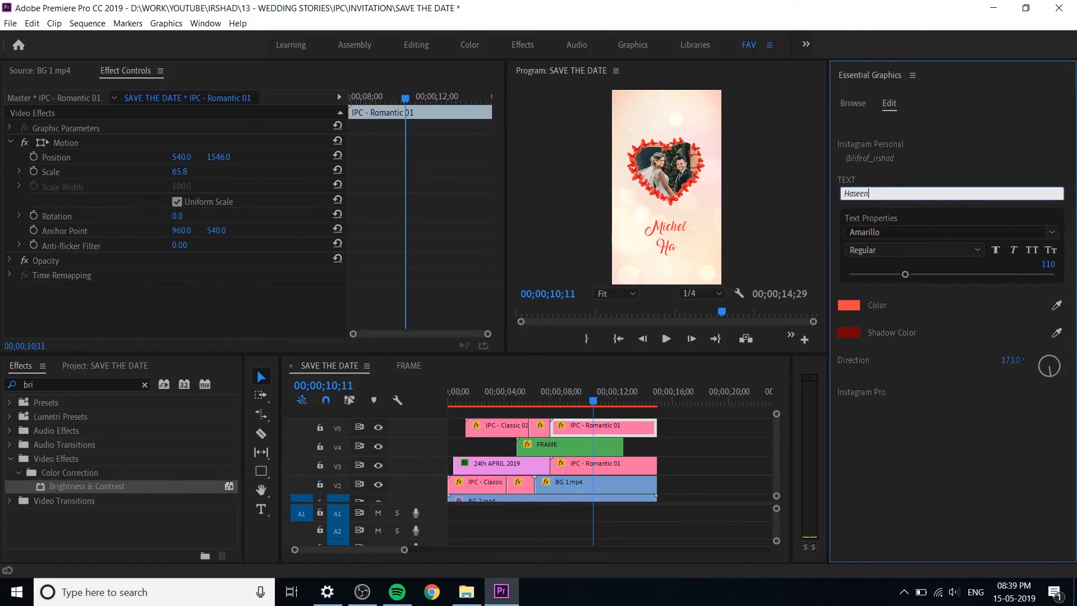
click(921, 463)
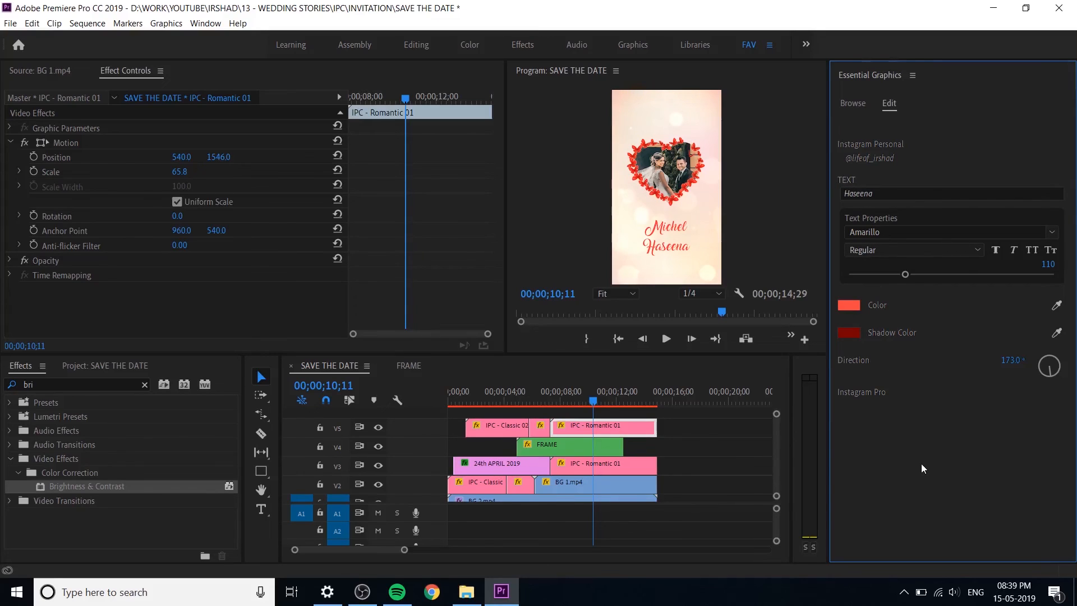
click(614, 430)
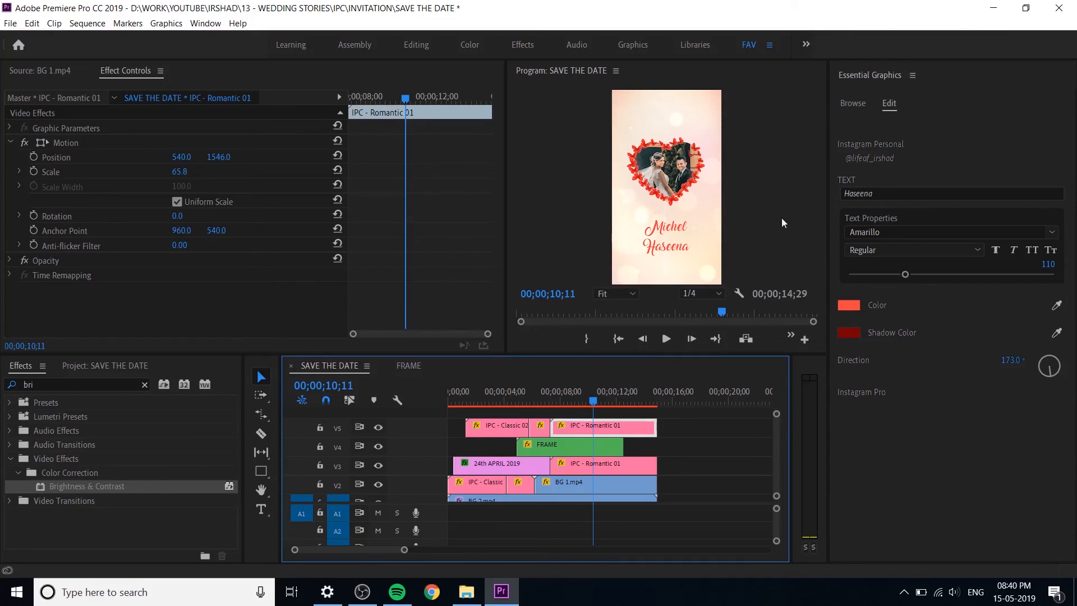
Step: Try a capital last letter in the bride's name on the V5 title, then undo the change
click(886, 195)
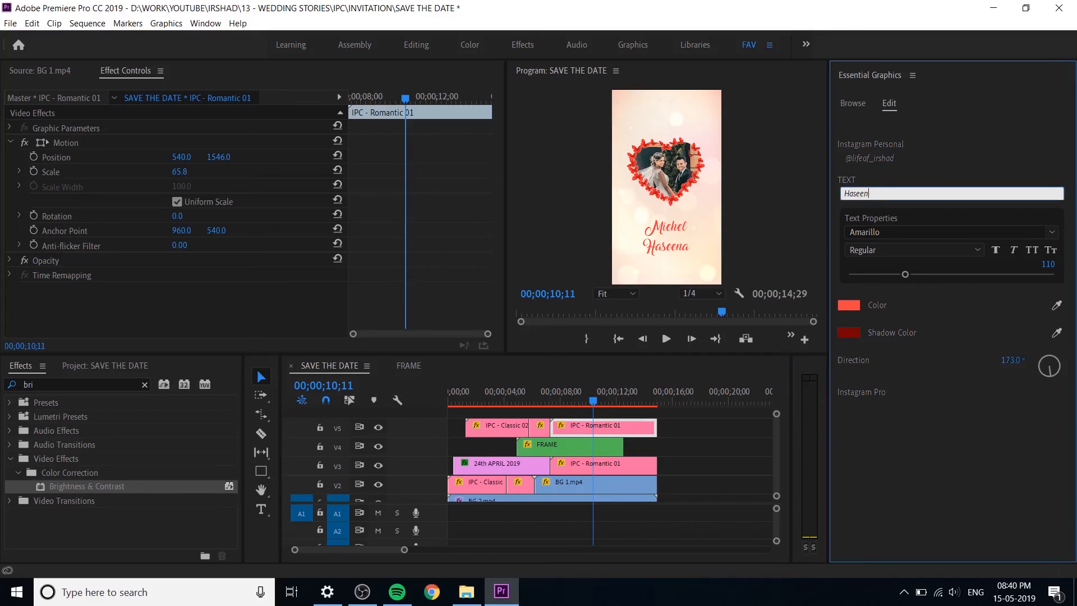
click(946, 466)
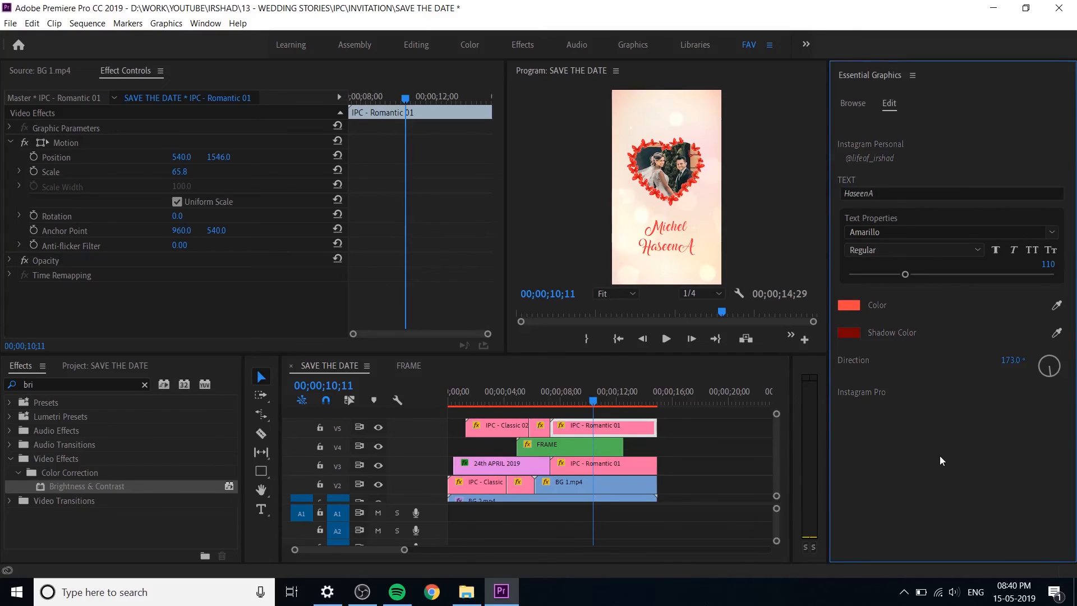
key(ctrl+z)
click(623, 431)
drag(607, 429, 612, 417)
key(ctrl+z)
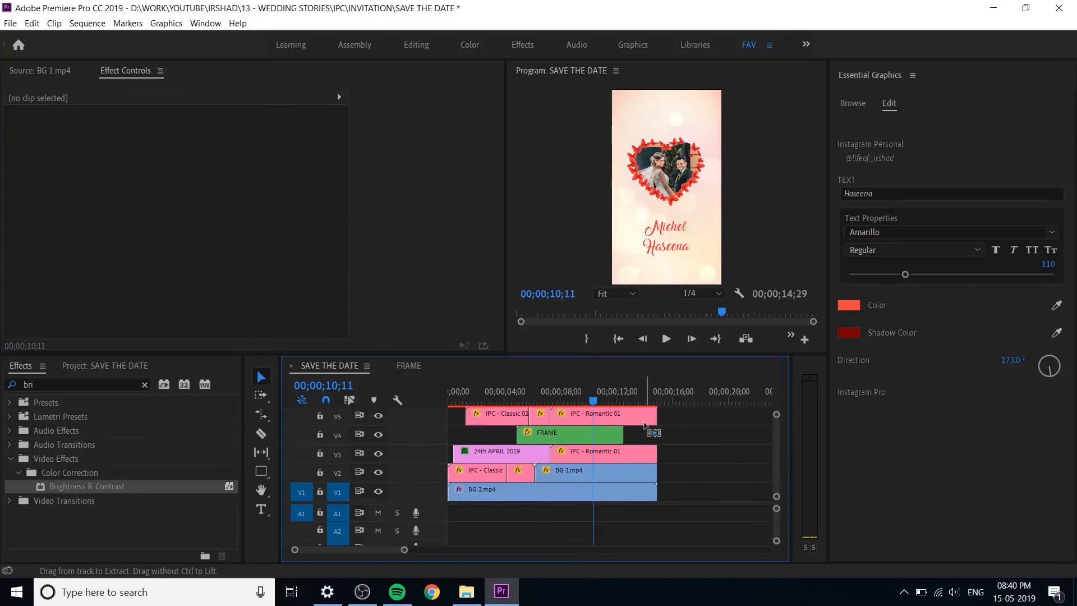
Step: Add the IPC - Romantic 02 title template on a new V6 track, spanning the same time as the name titles
click(854, 104)
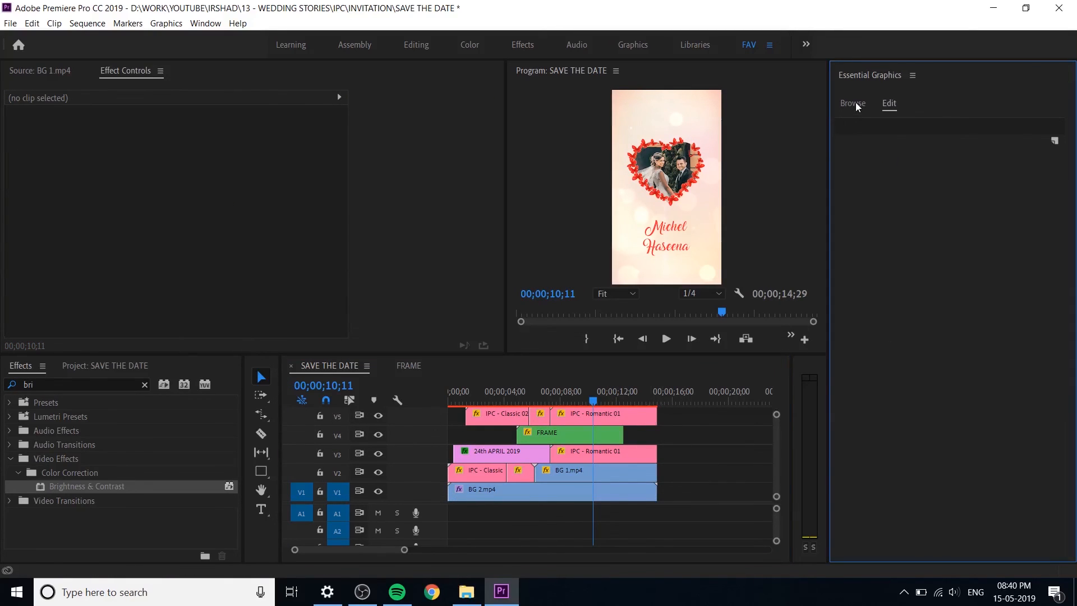
scroll(777, 437, up, 3)
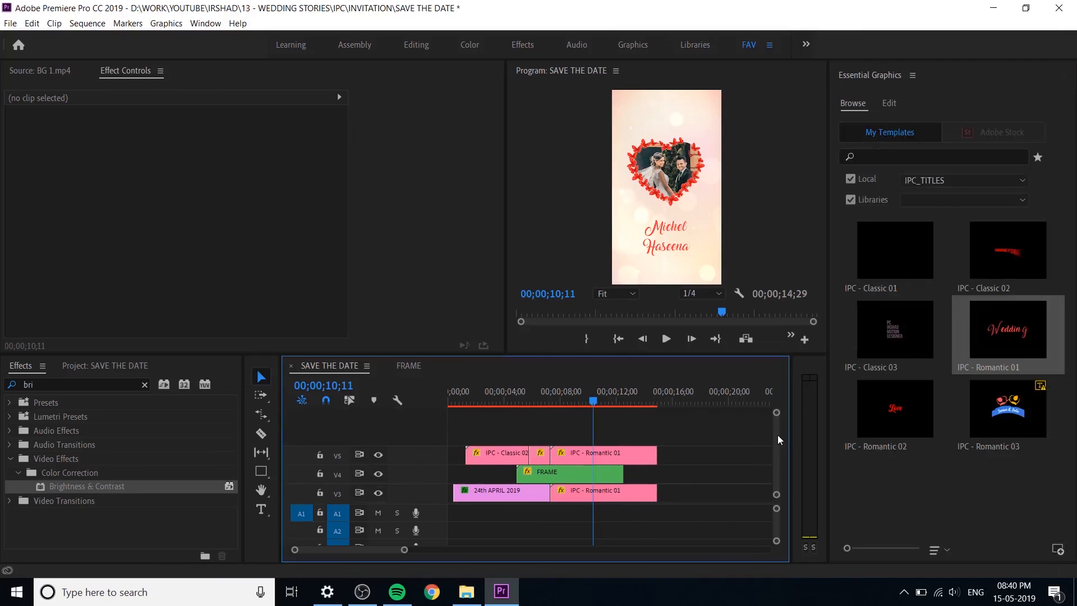
click(882, 414)
drag(896, 447, 600, 438)
drag(775, 449, 775, 447)
click(598, 436)
drag(596, 436, 639, 443)
click(690, 456)
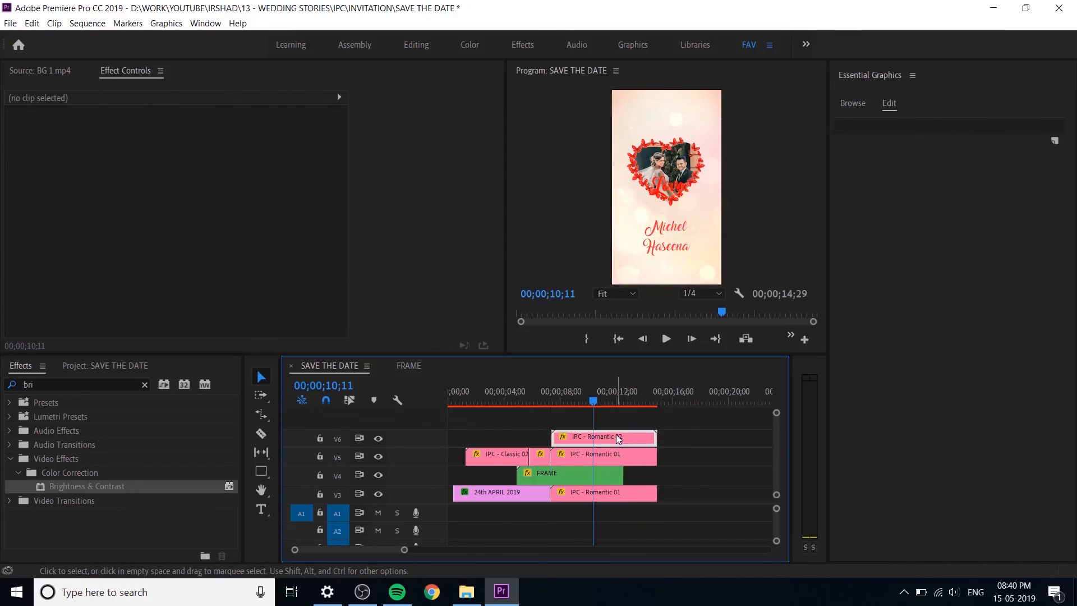
Step: Set the V6 title's vertical position to 1234 and change its text to "Weds"
click(615, 436)
drag(586, 402, 606, 403)
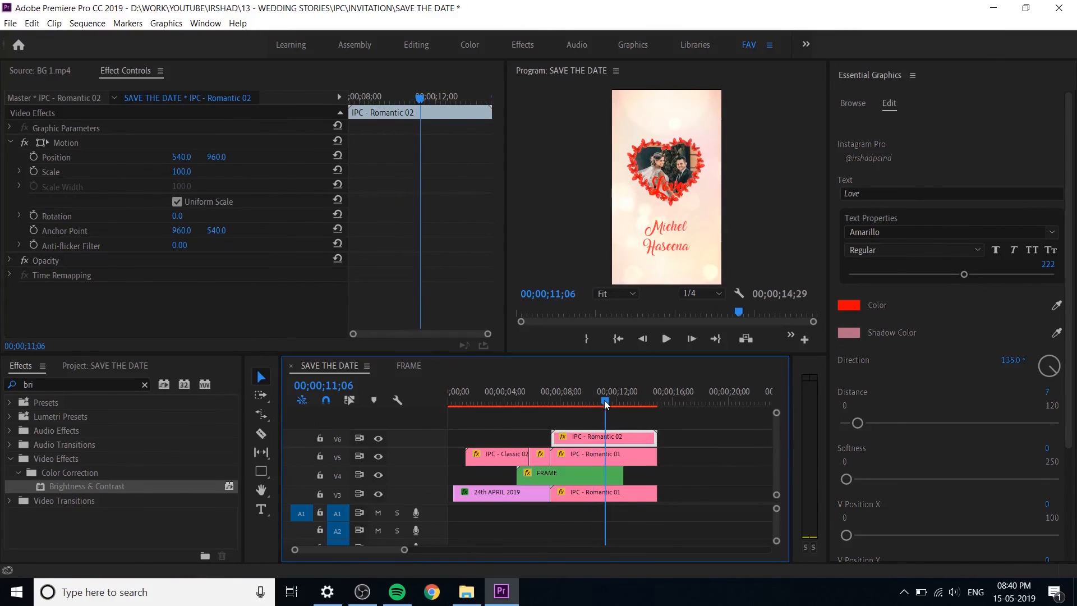
drag(216, 156, 271, 156)
click(860, 194)
text(Weds)
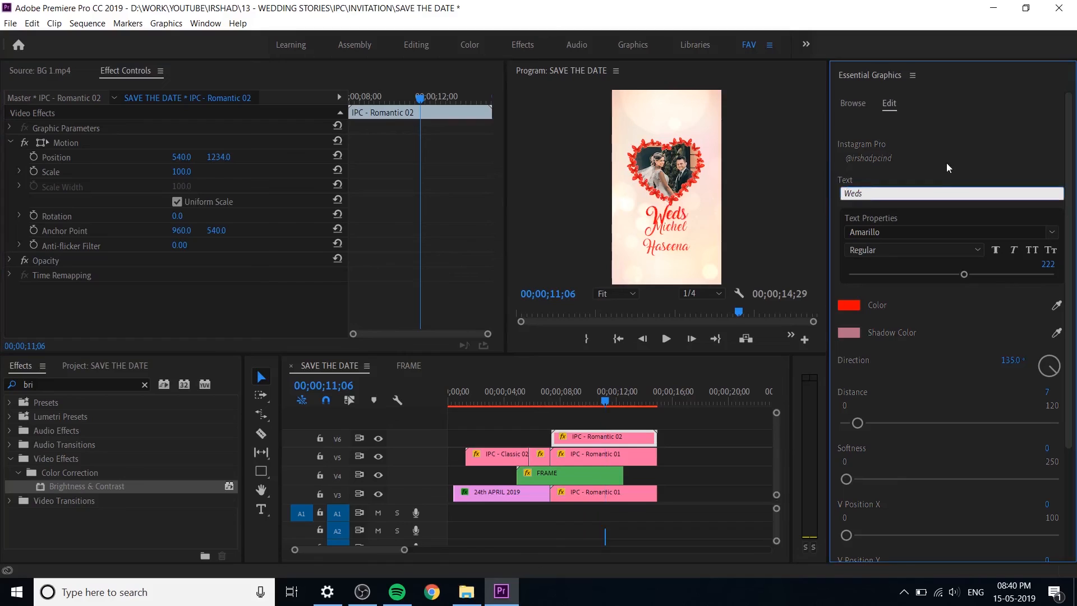
click(947, 163)
Step: Scale the "Weds" title to 32 and set its vertical position to 1462, between the two names, checking at 25% preview zoom
drag(187, 178, 149, 178)
drag(220, 157, 340, 157)
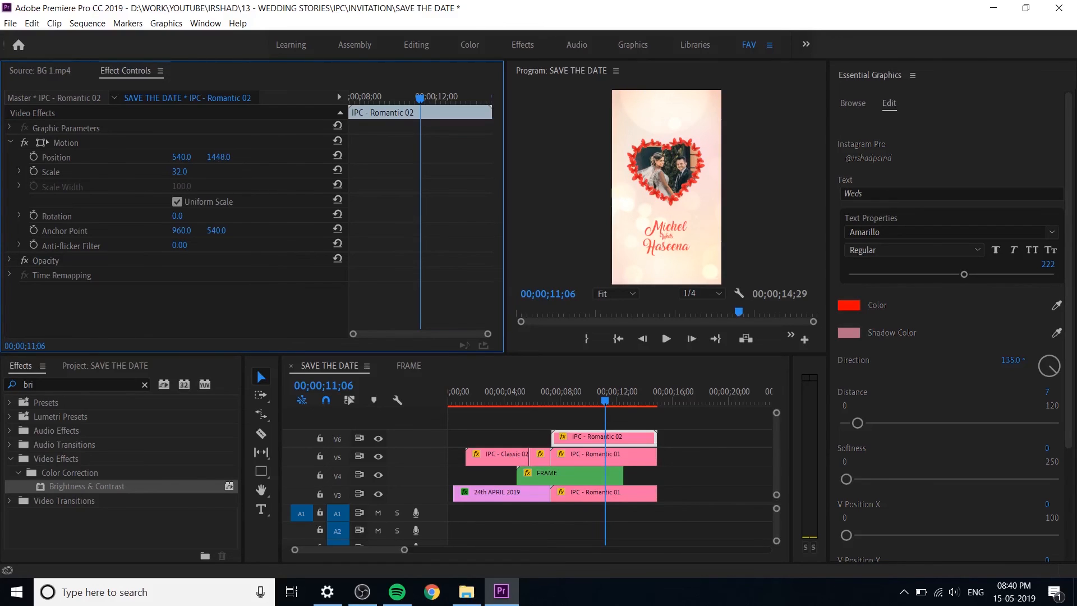
click(617, 293)
click(630, 342)
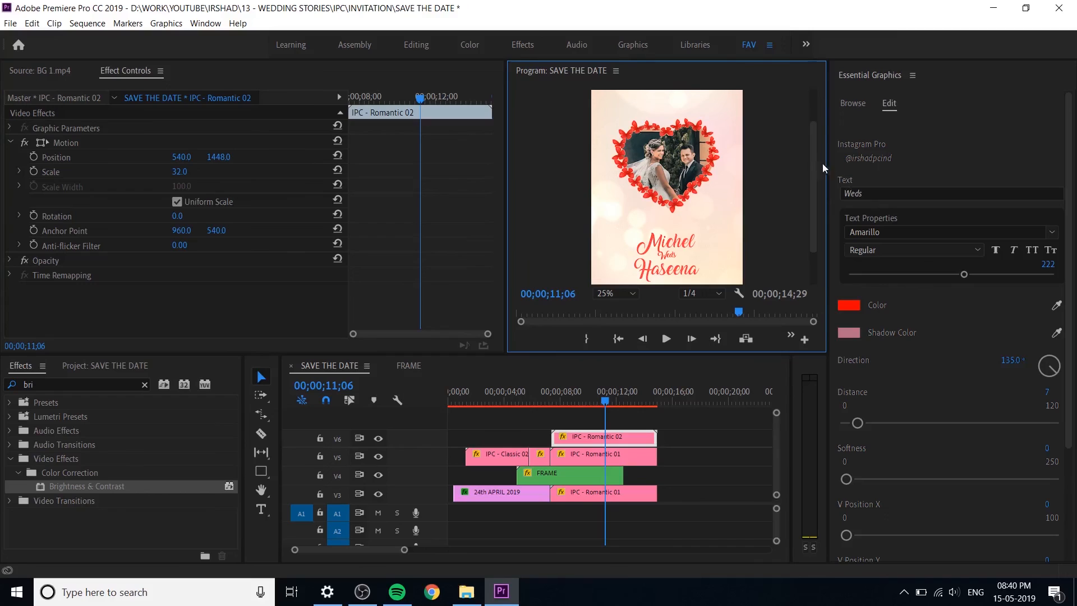
drag(811, 163, 821, 210)
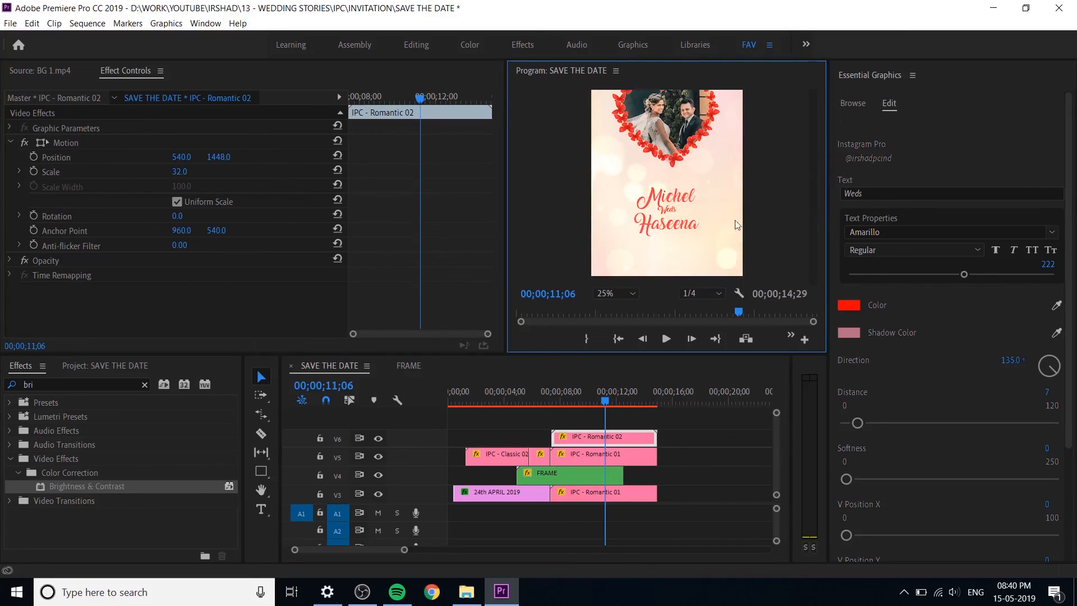
click(219, 157)
drag(219, 157, 224, 157)
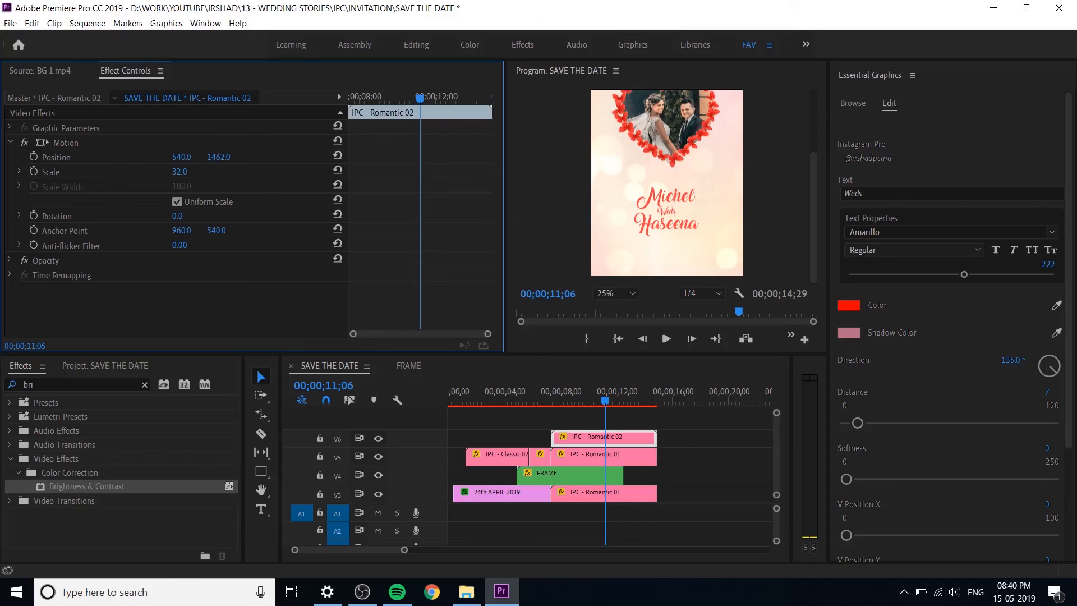
Step: Save the project and play the sequence from 00;00;06;00 to review the name titles
drag(582, 401, 534, 402)
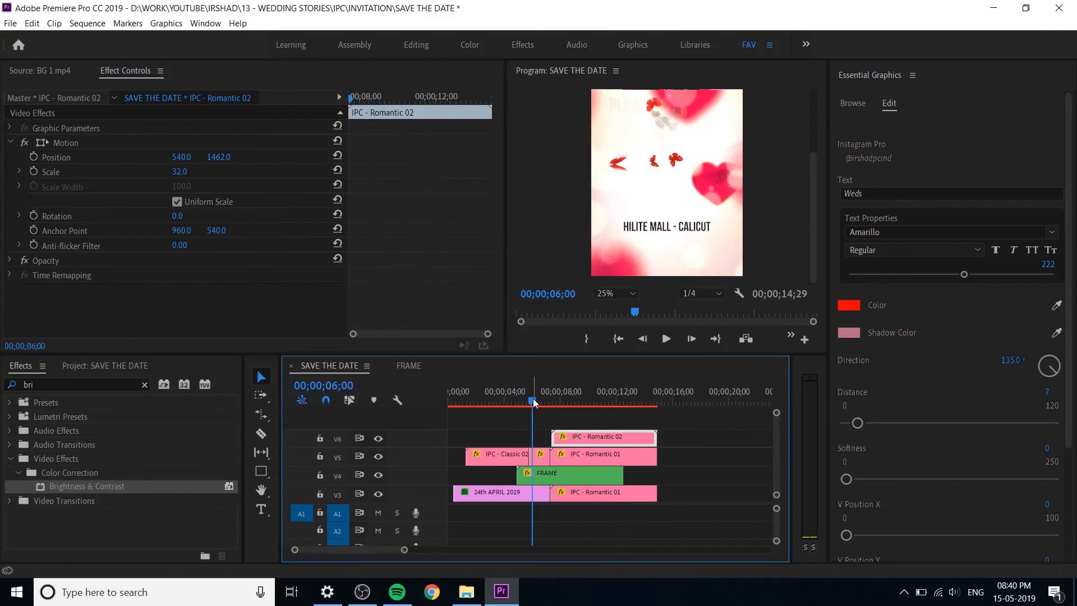
key(ctrl+s)
key(space)
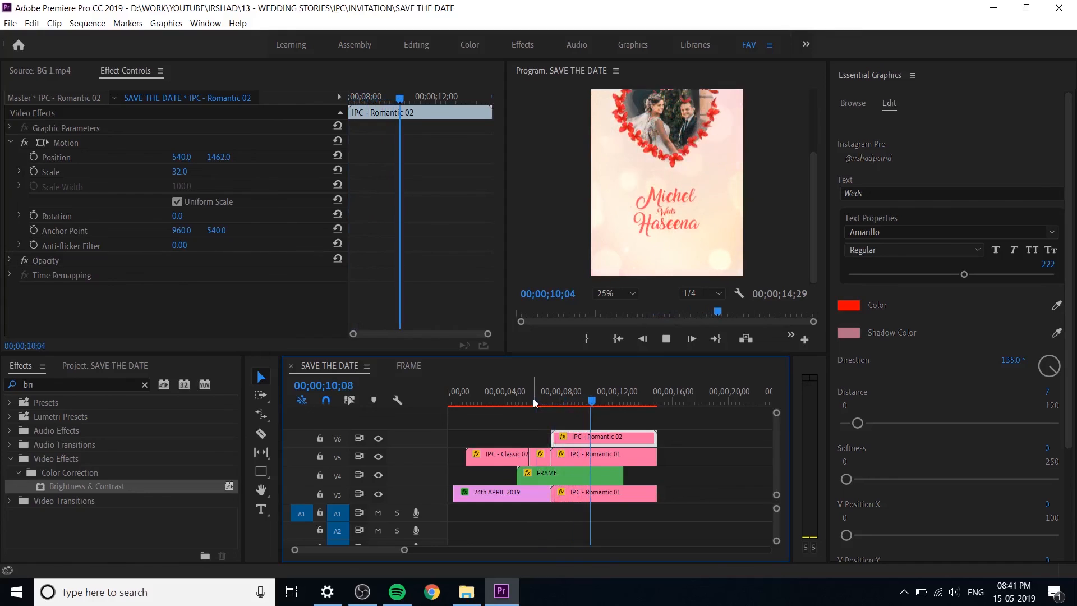
key(space)
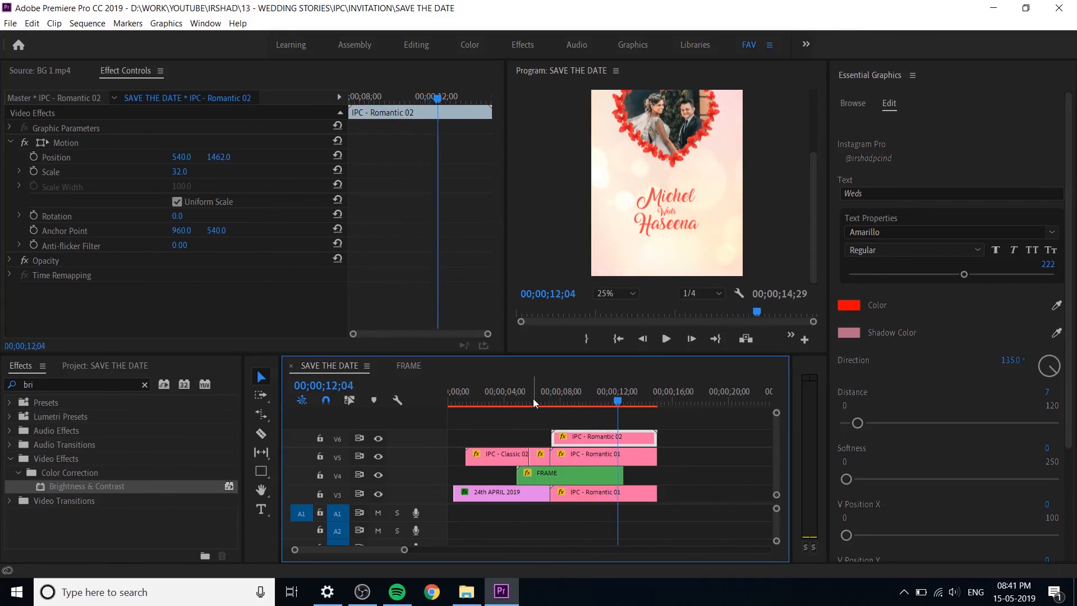
Step: Move the bride's name title on V5 about one second later and trim its end back to the other titles' end
click(579, 459)
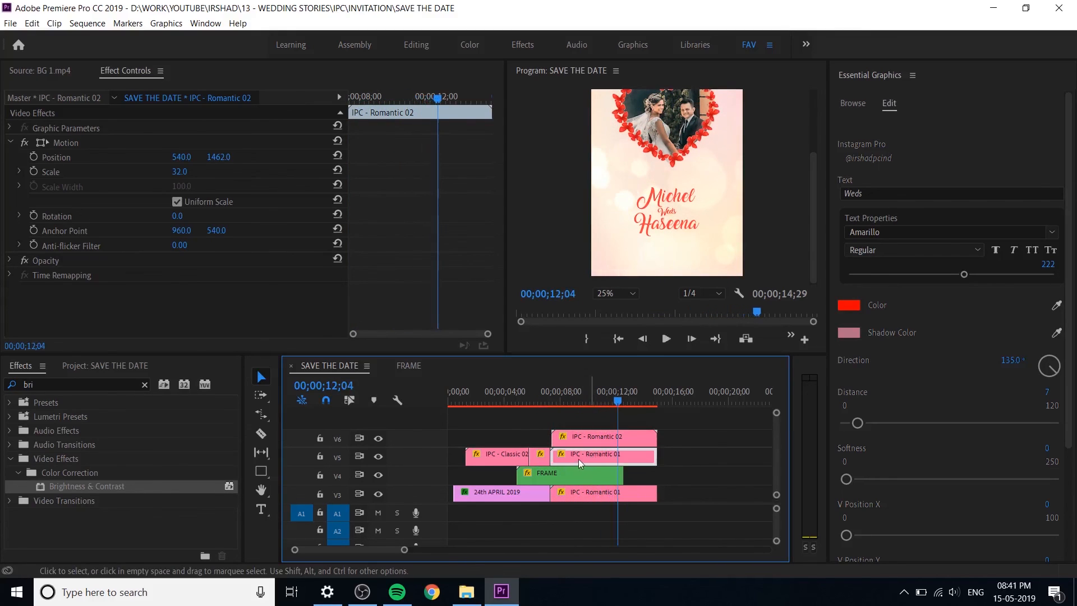
drag(562, 459, 581, 463)
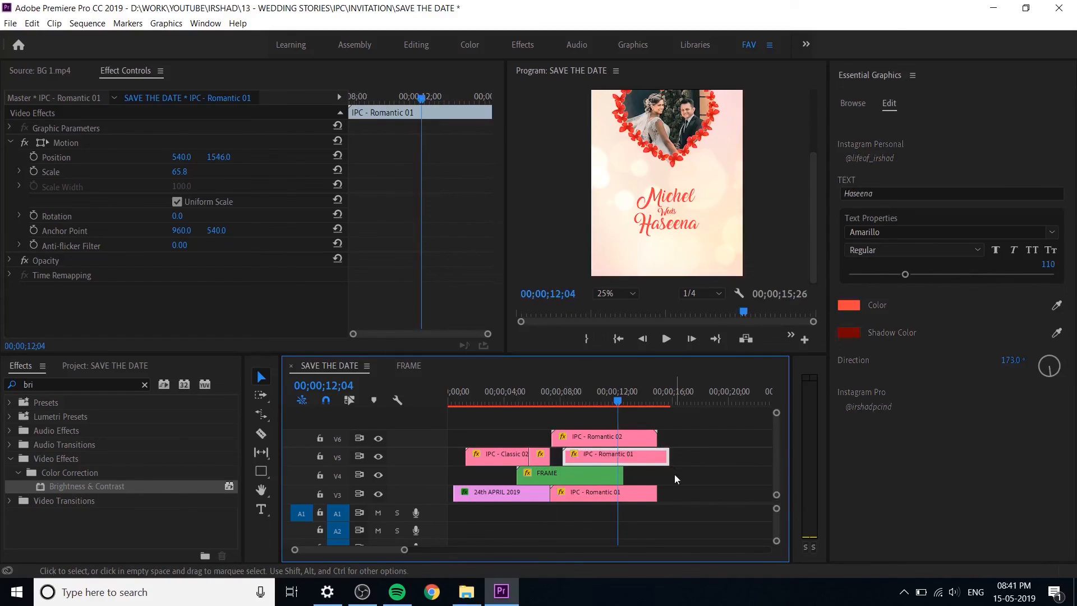
drag(664, 461, 656, 461)
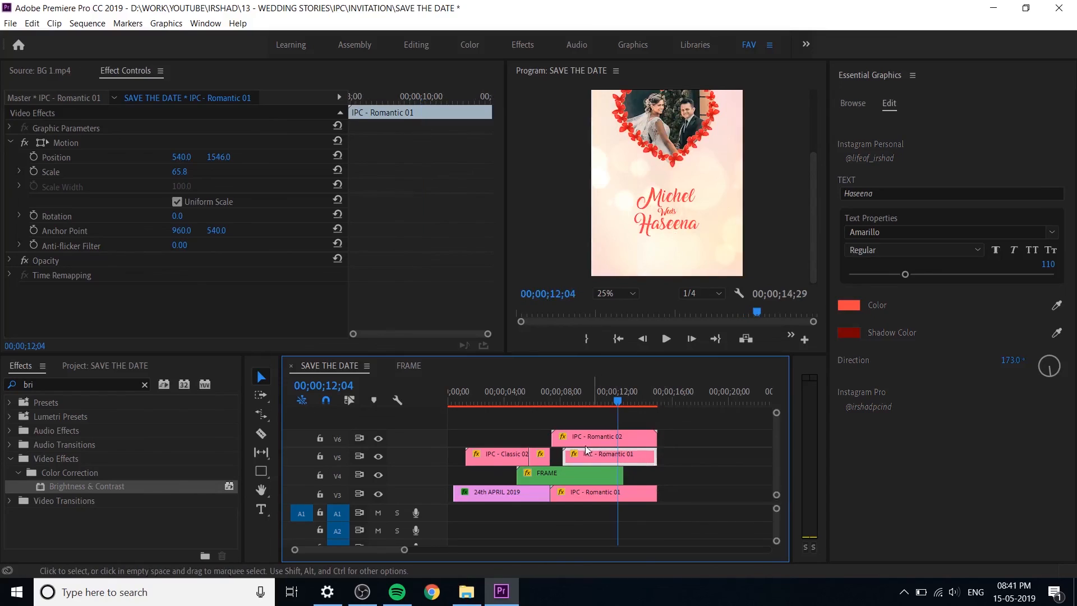
Step: Start the "Weds" title on V6 about half a second later, between the two name titles' starts, keeping its end aligned
drag(582, 439, 688, 438)
key(equal)
key(equal)
key(minus)
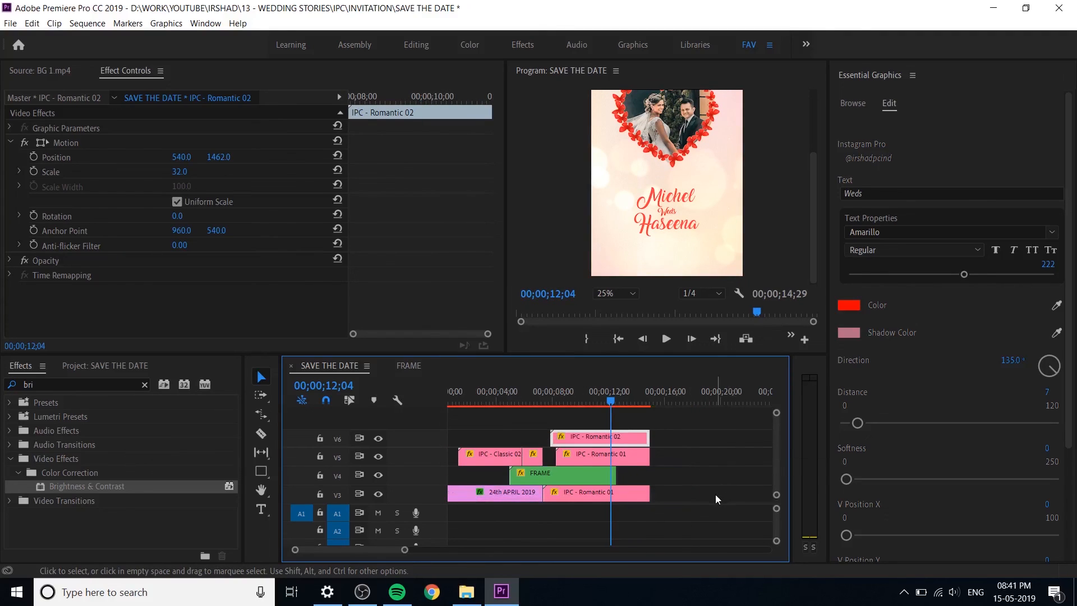
key(equal)
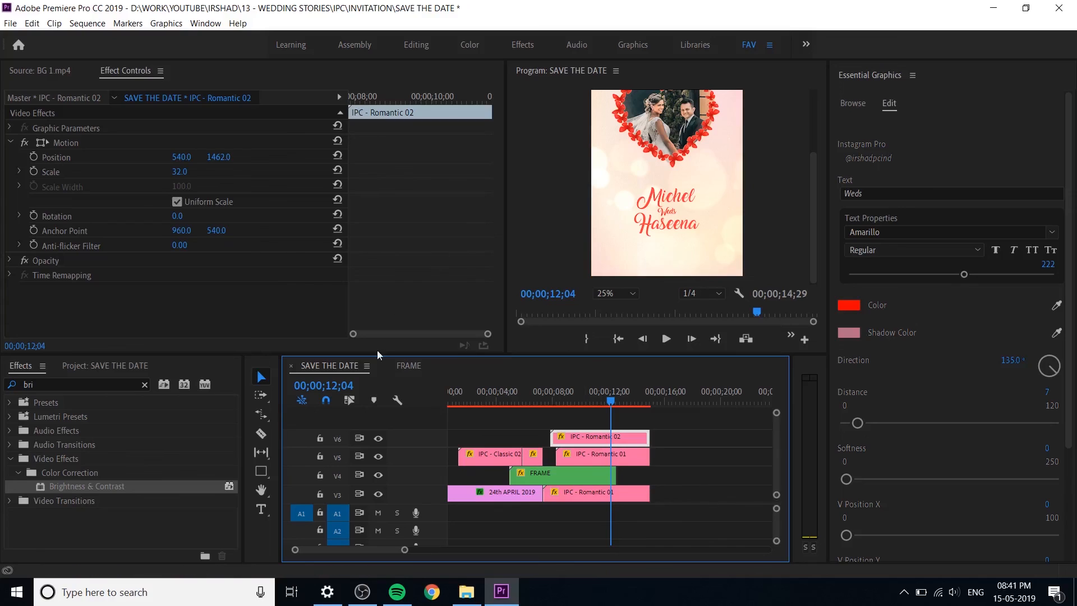
Step: Play the SAVE THE DATE sequence from the beginning to check the timing of the titles
key(Home)
key(space)
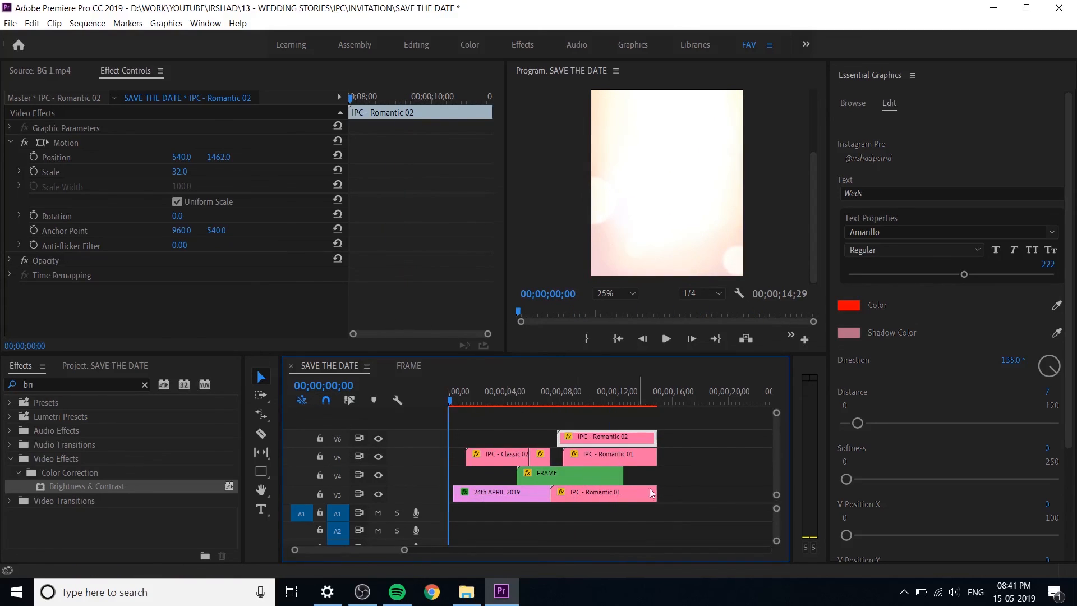
click(694, 463)
key(space)
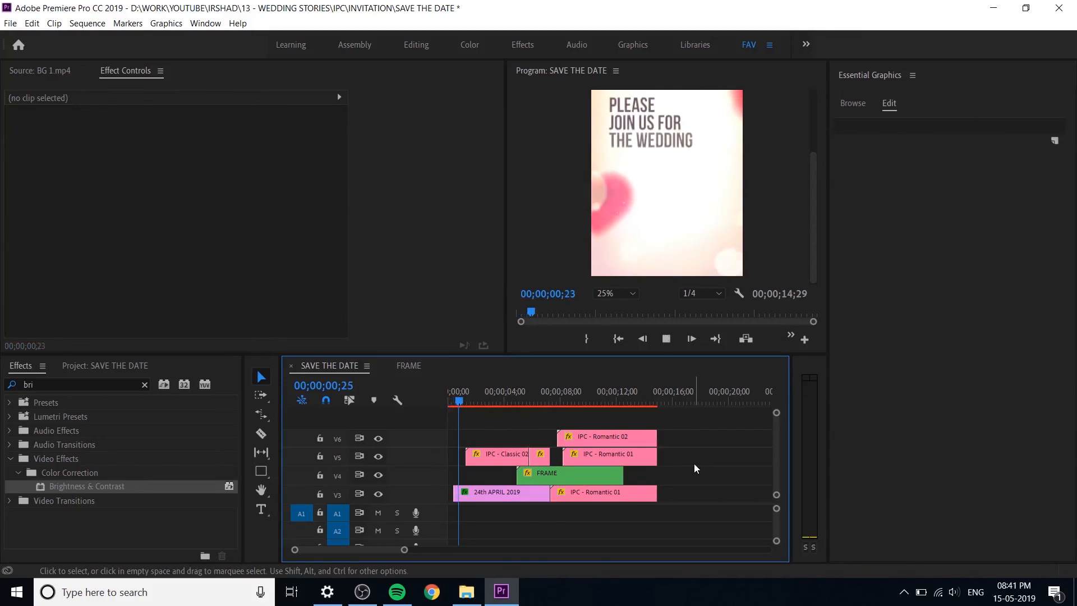
key(space)
key(minus)
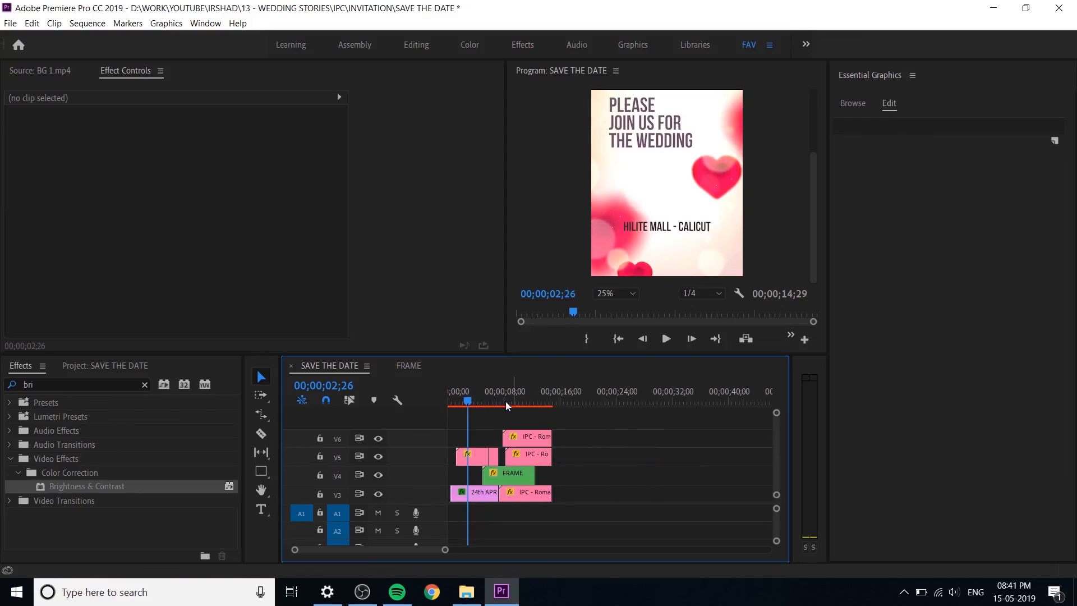
drag(467, 402, 425, 412)
key(space)
Step: Fit the preview to the program monitor, save the project and play the whole sequence from the start
key(space)
click(619, 293)
click(621, 308)
key(ctrl+s)
drag(469, 402, 423, 413)
key(space)
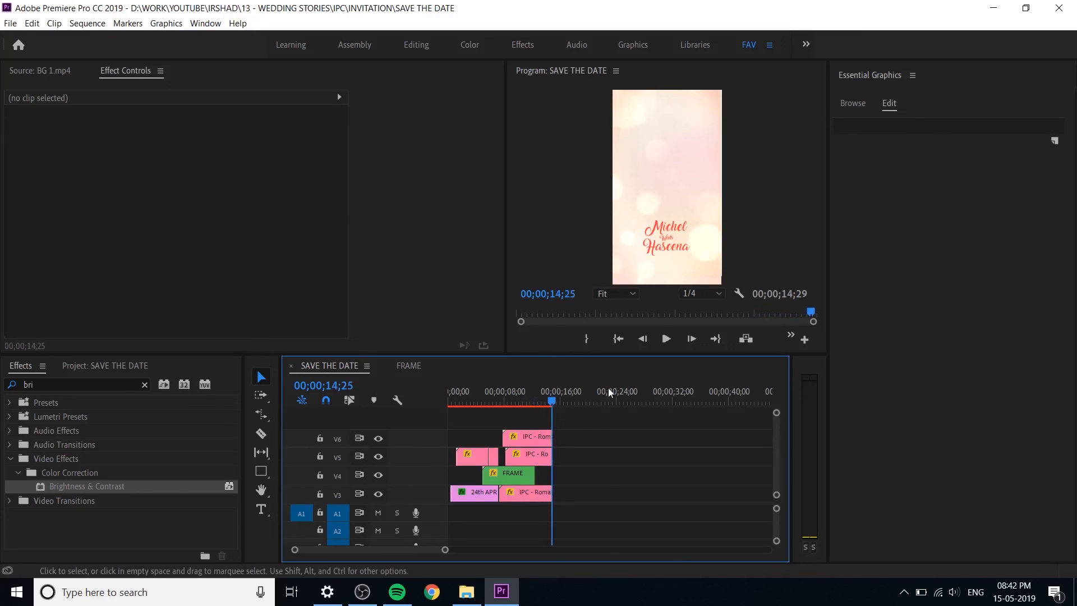
Step: Open the nested FRAME sequence and extend the couple photo on V1 to about 00;00;15;11
drag(523, 393, 531, 406)
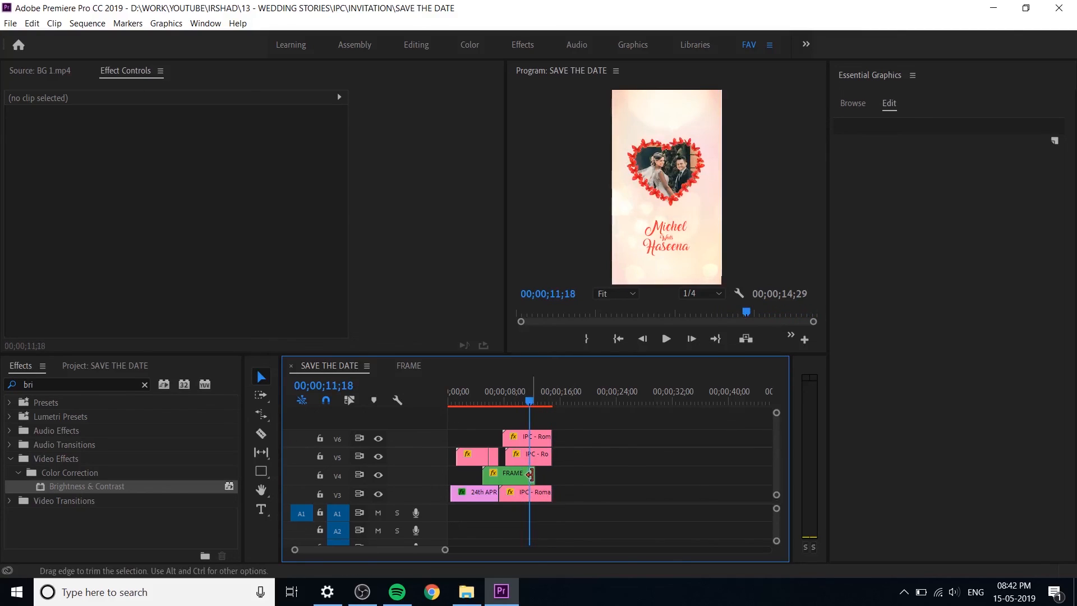
drag(541, 476, 562, 476)
double_click(526, 476)
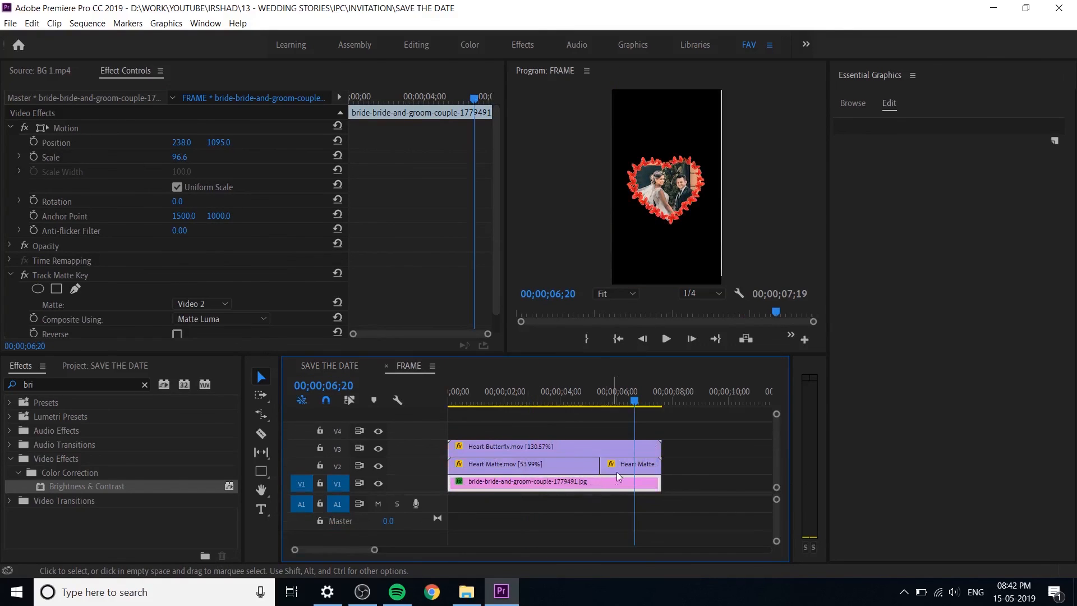
key(minus)
drag(562, 487, 662, 478)
Step: Add a frame hold to the Heart Butterfly.mov clip on V3 at 00;00;07;09
click(550, 446)
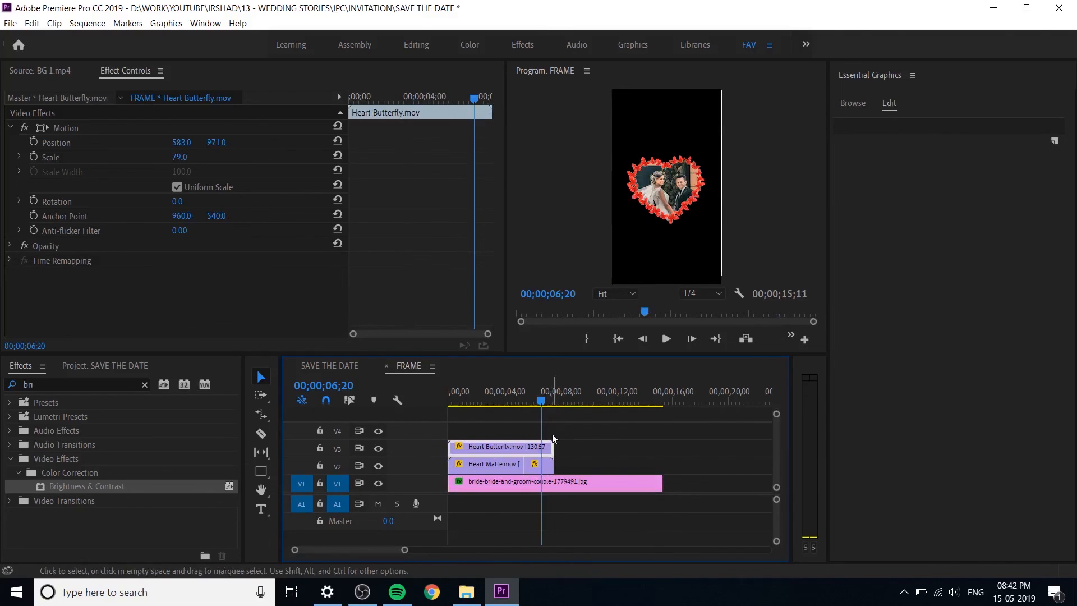
click(546, 399)
drag(547, 401, 548, 402)
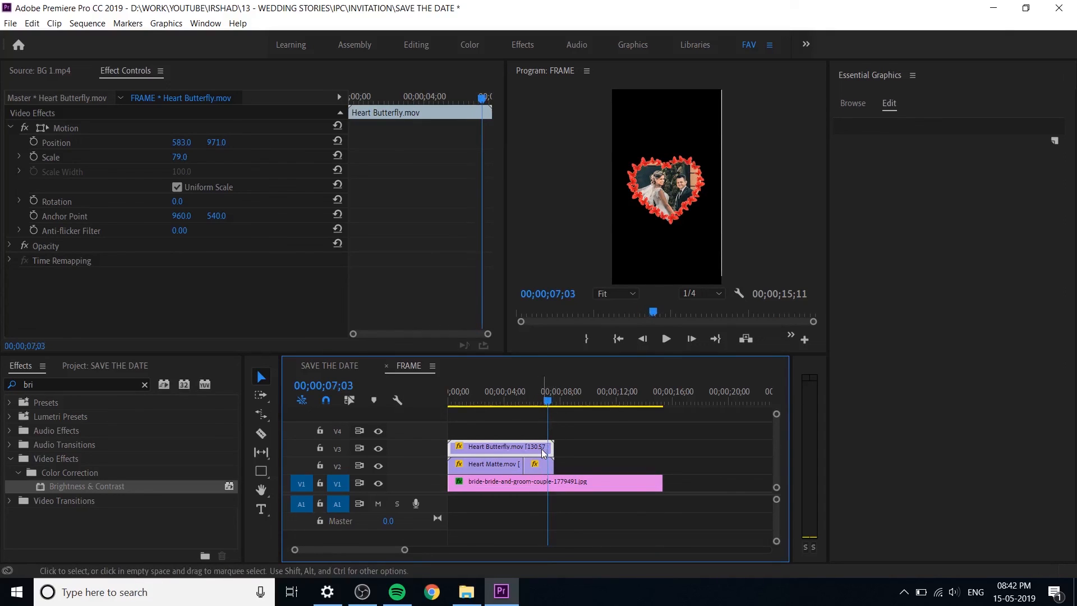
right_click(543, 453)
key(Escape)
click(551, 401)
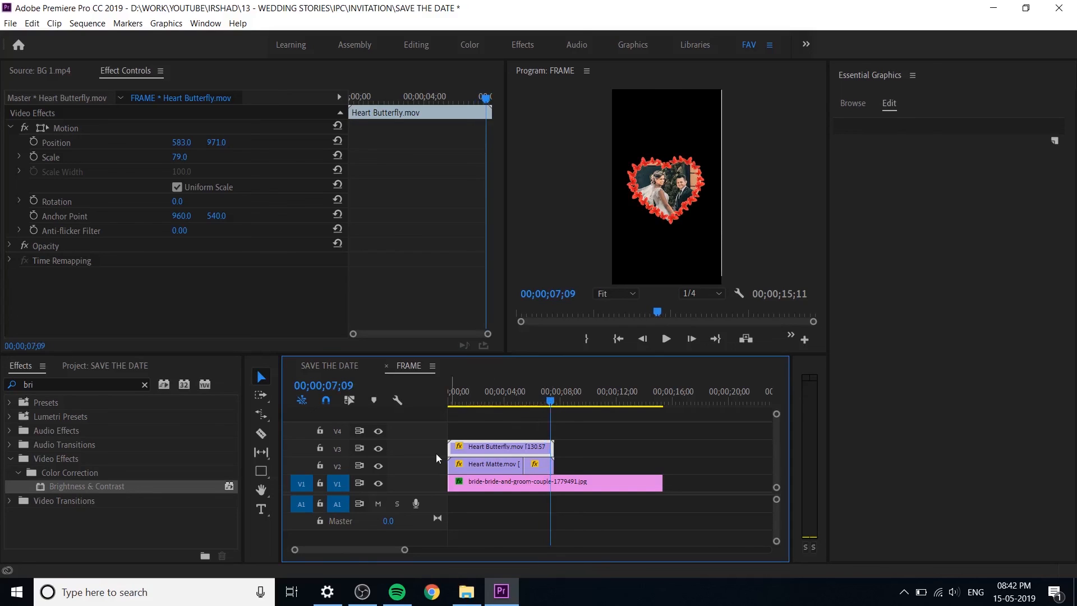
right_click(516, 448)
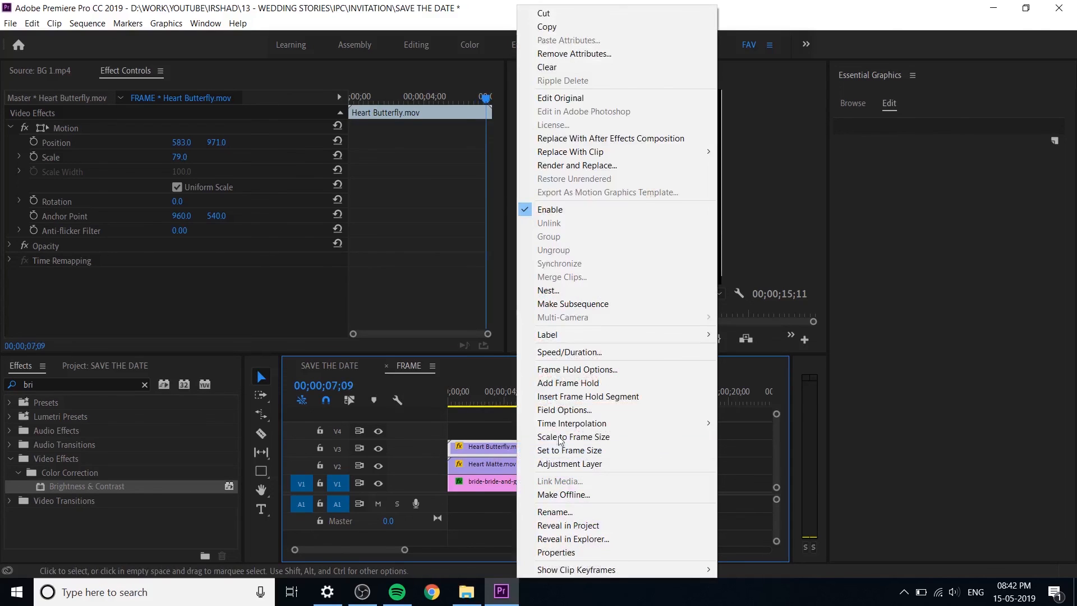
click(598, 382)
Step: Extend the held Heart Butterfly.mov clip on V3 and the last Heart Matte.mov clip on V2 to the photo's end
drag(553, 452, 662, 447)
click(549, 466)
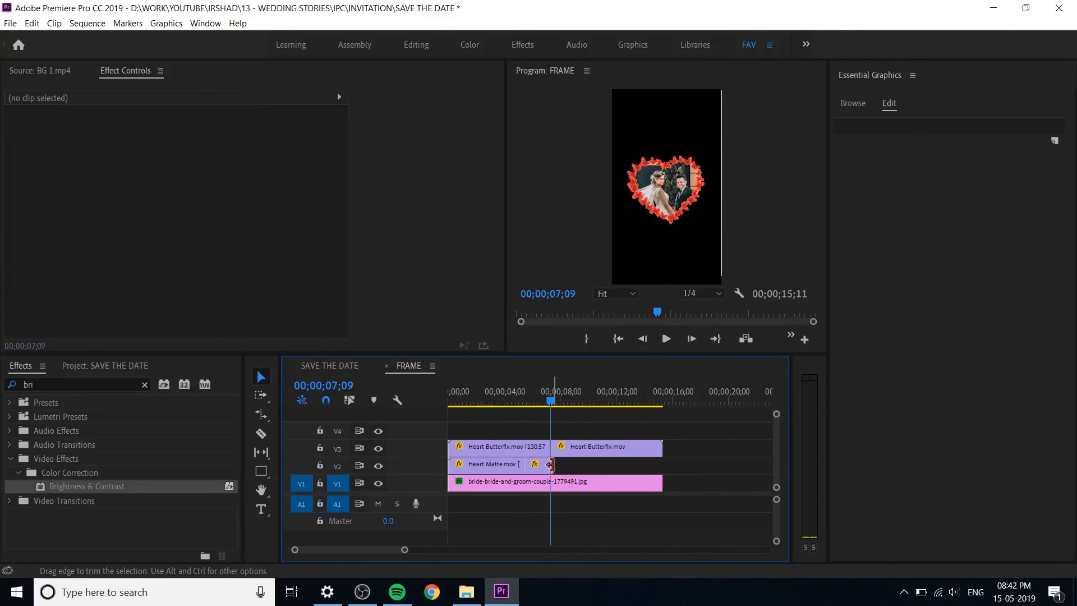
drag(550, 465, 661, 465)
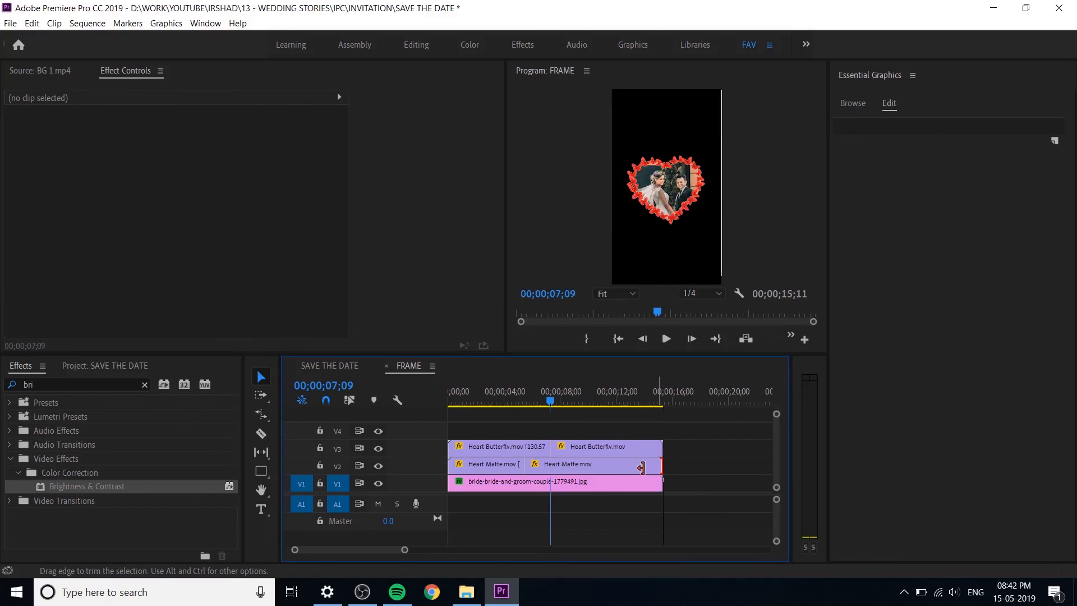
Step: Close the FRAME sequence, extend the FRAME clip on V4 to the end of SAVE THE DATE and save the project
click(386, 365)
drag(534, 475, 552, 476)
click(576, 475)
key(ctrl+s)
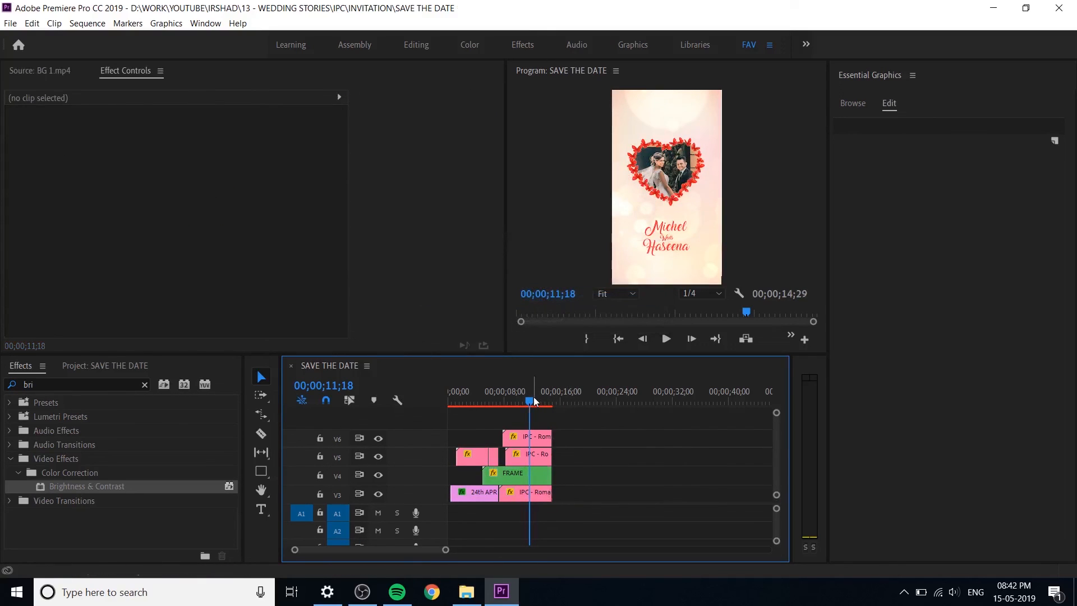
Step: Play the SAVE THE DATE sequence from the start to review the extended butterfly-heart frame and titles
key(Home)
key(space)
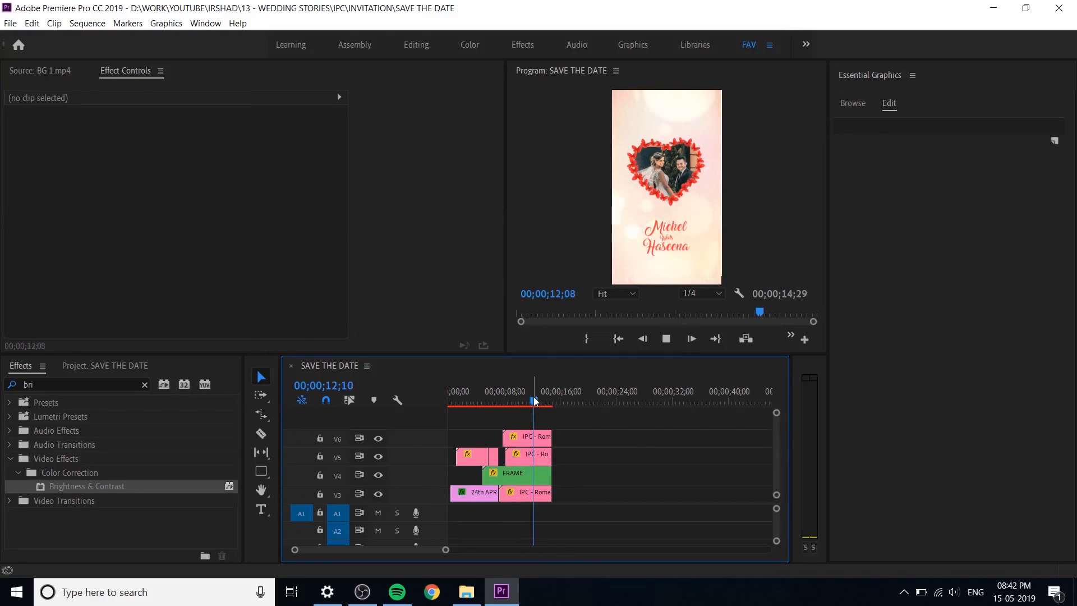
drag(533, 396, 418, 419)
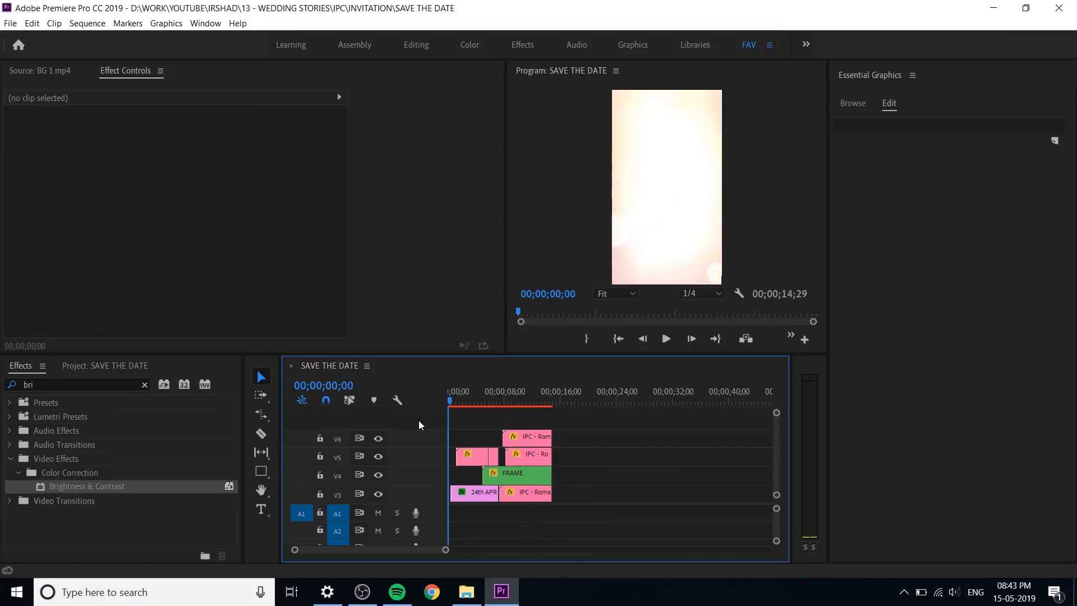
key(space)
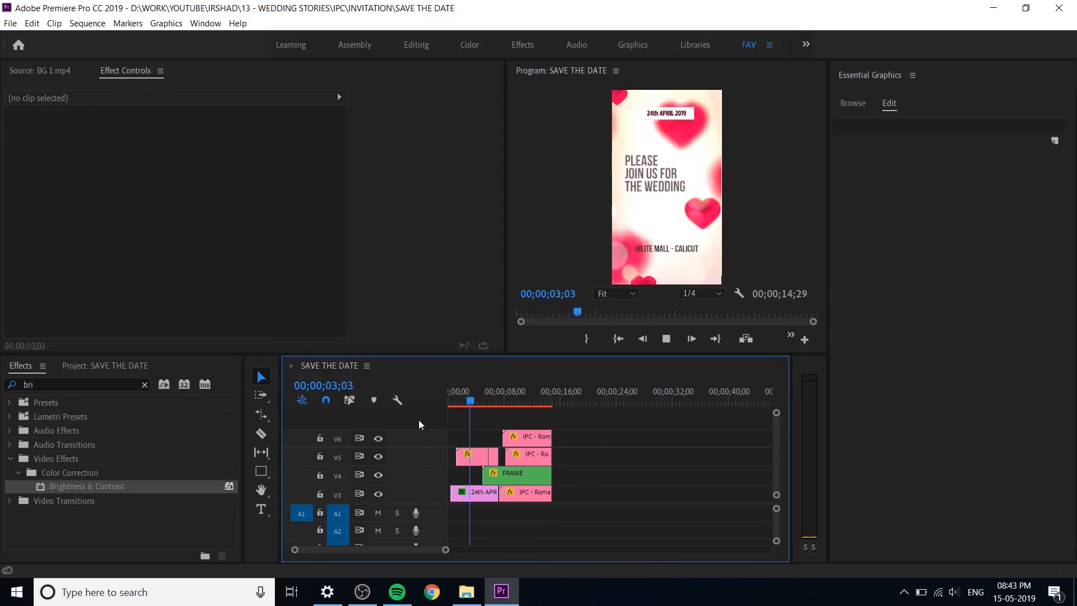
key(space)
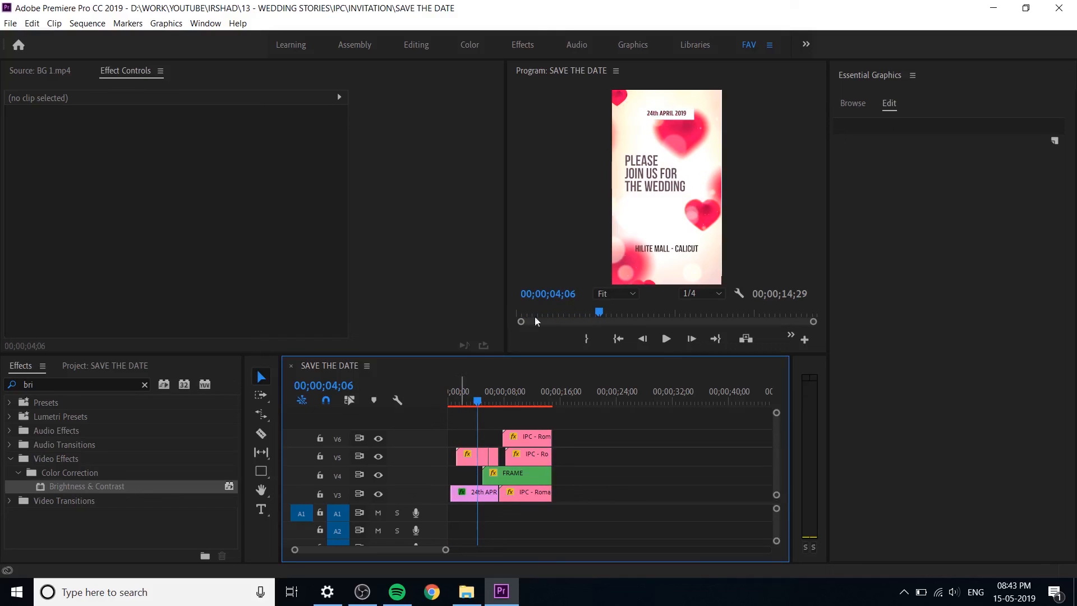